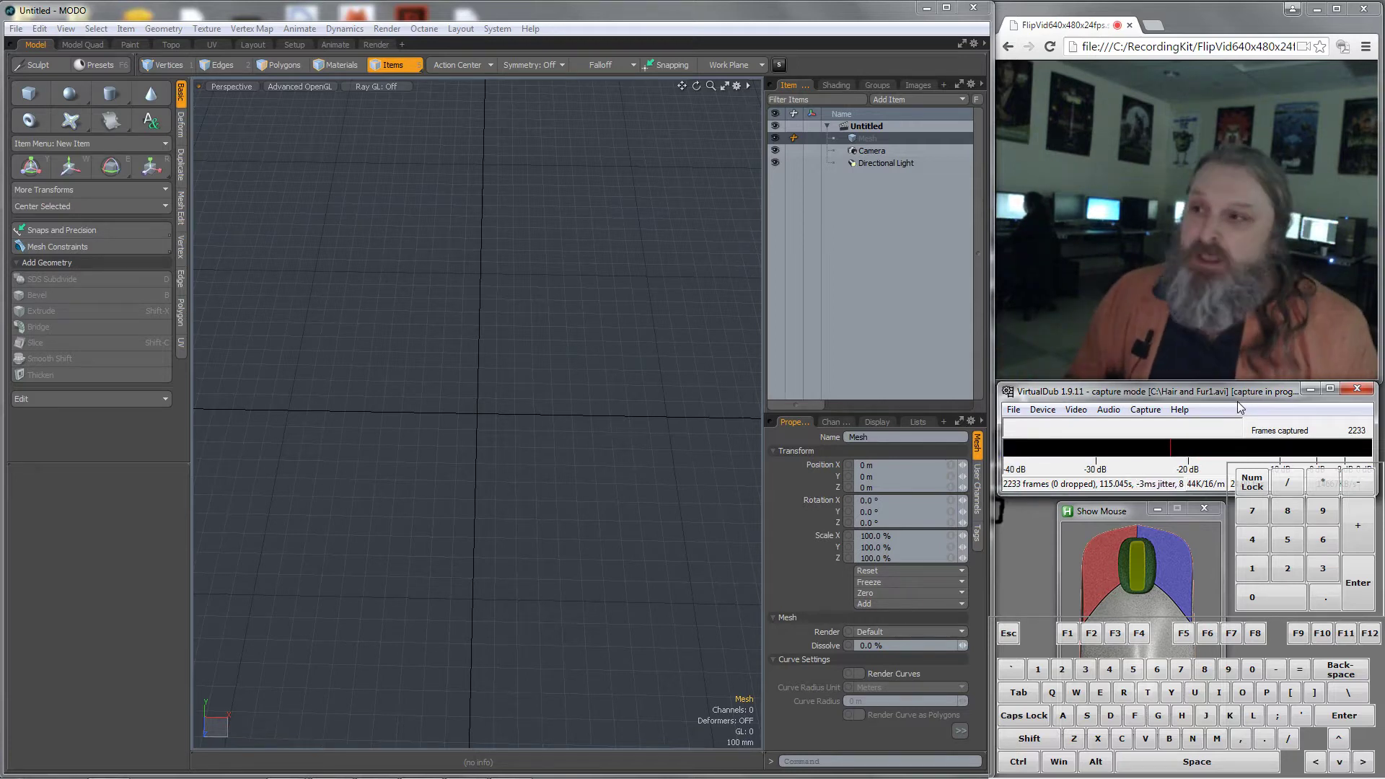
# Create a 500 mm radius sphere at the origin in Tesselation mode with subdivision level 2, and convert it to plain polygon faces
pyautogui.click(71, 99)
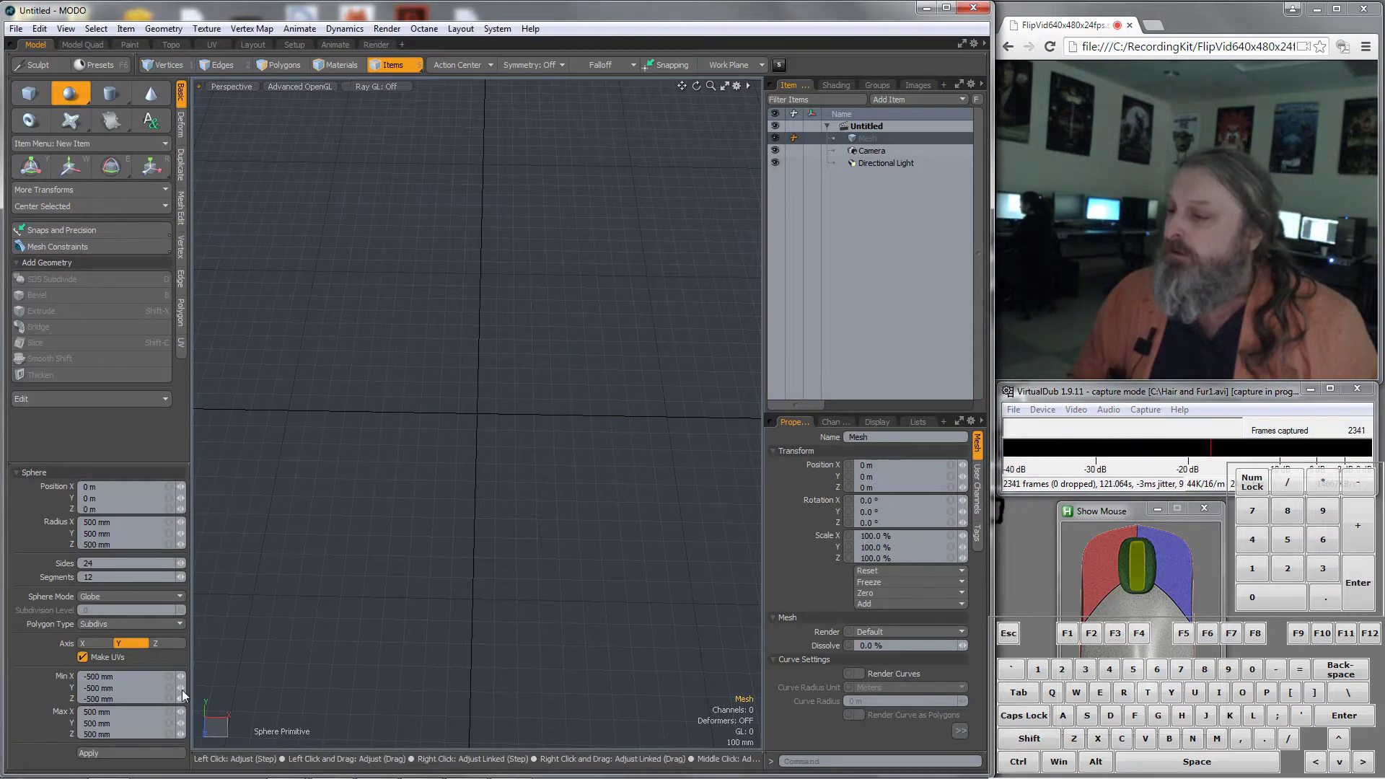
pyautogui.click(113, 597)
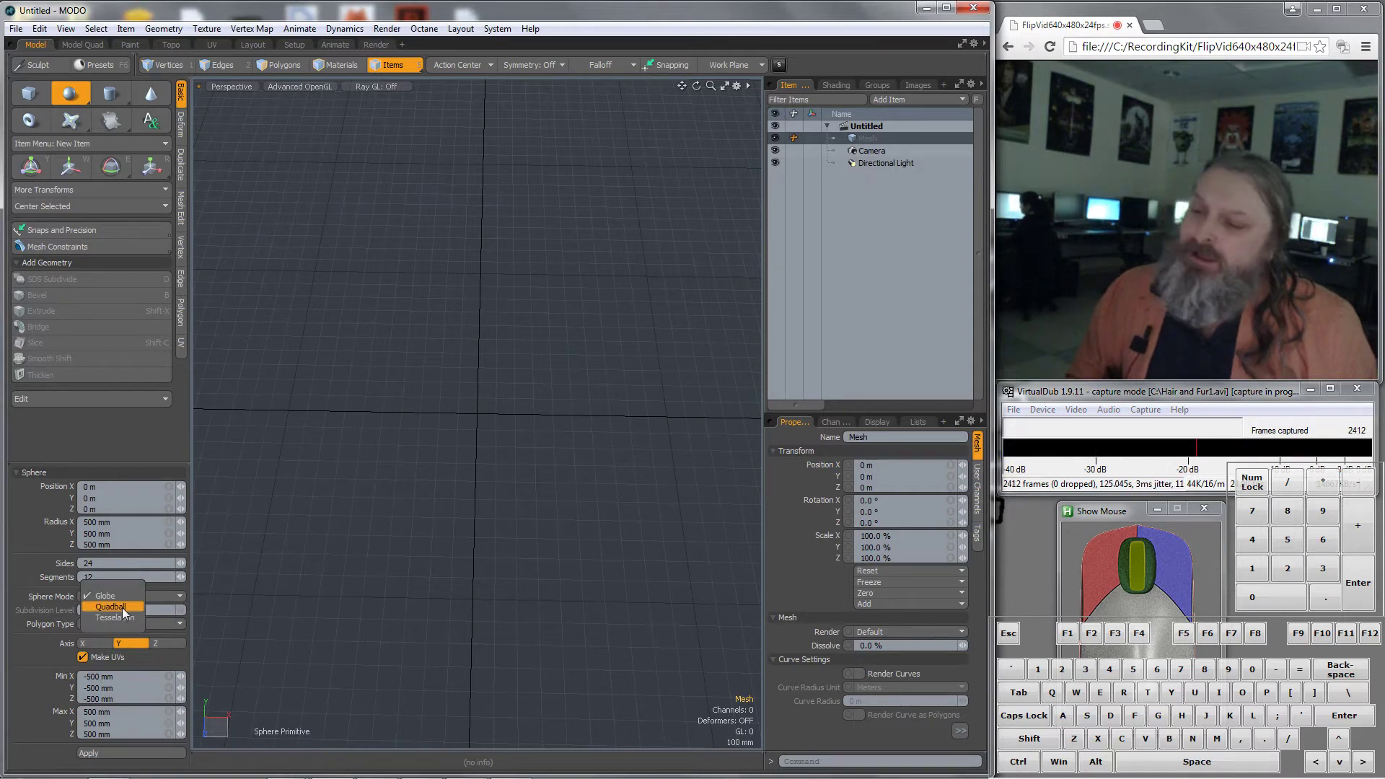
pyautogui.click(119, 616)
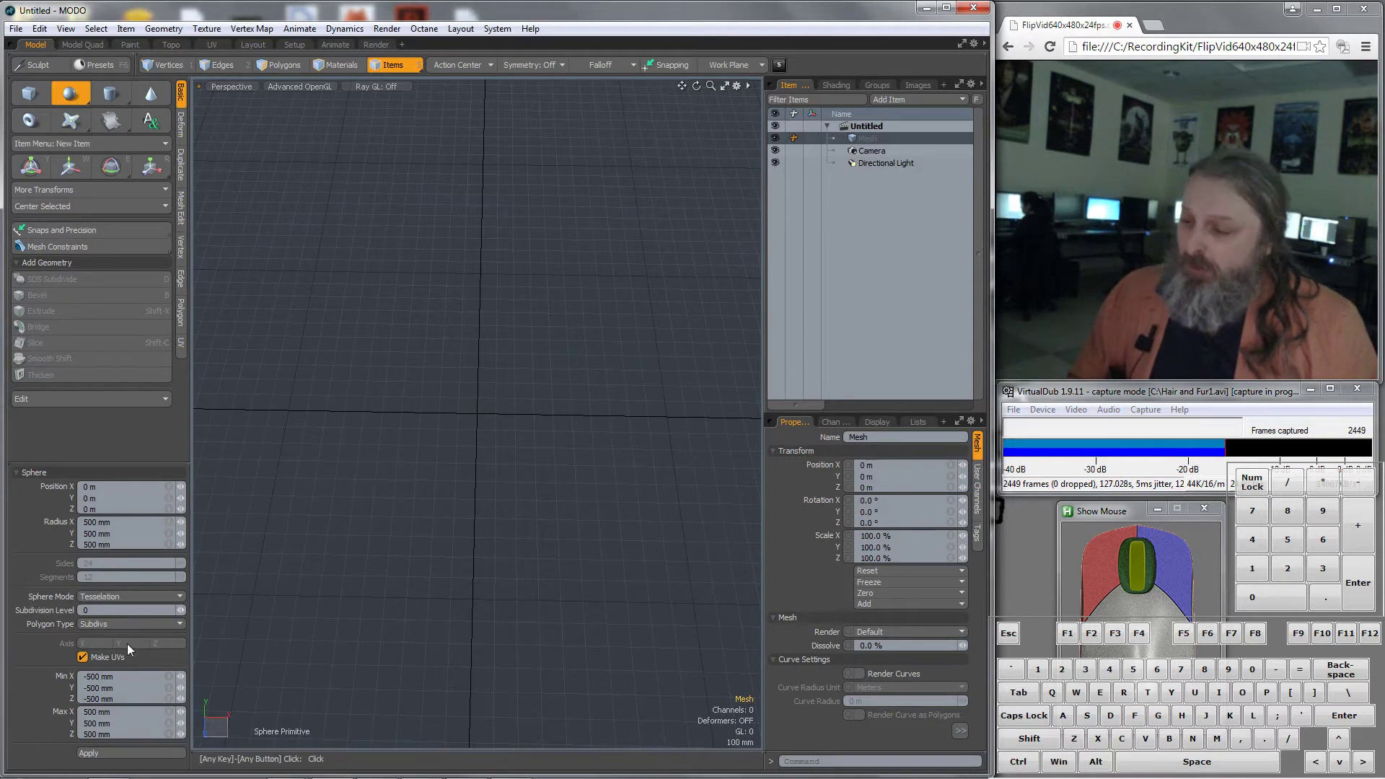
pyautogui.click(122, 752)
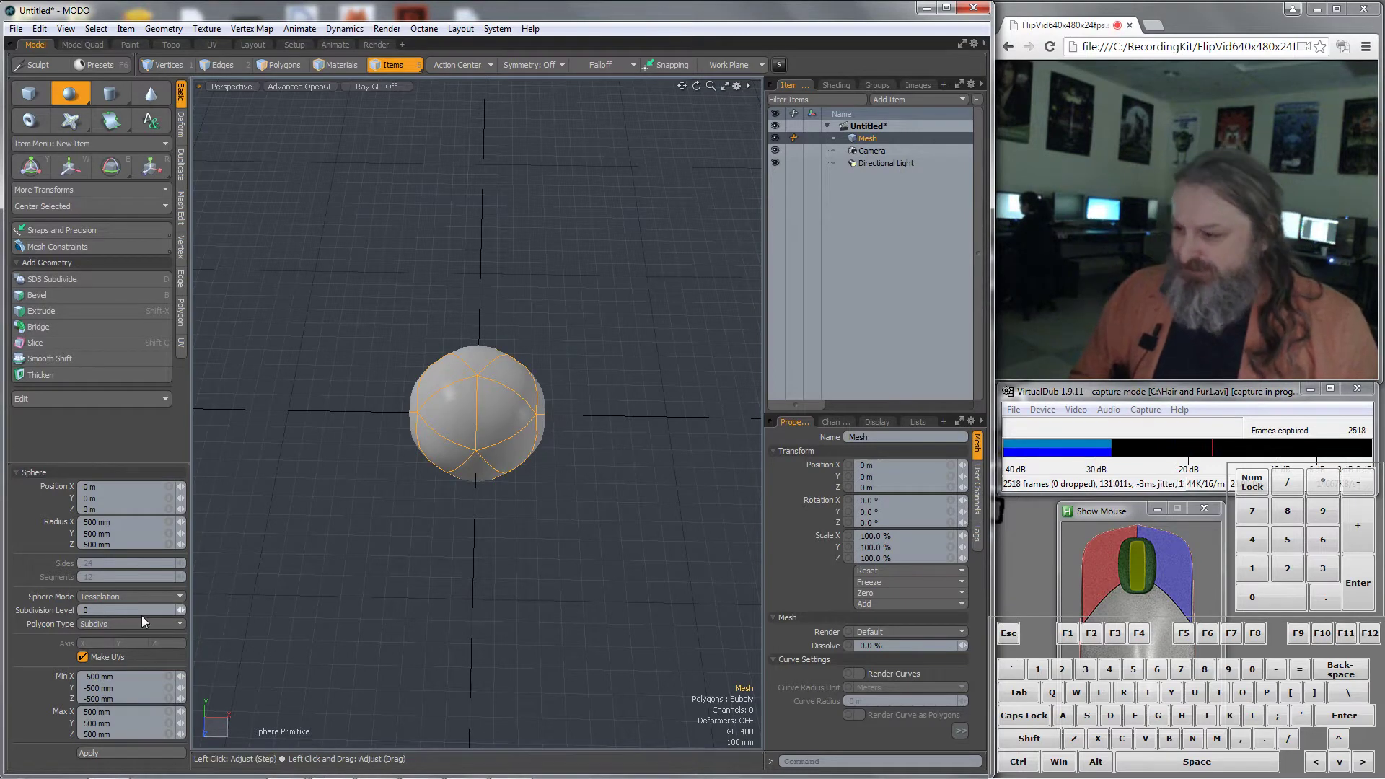
pyautogui.hotkey('ctrl', 'z')
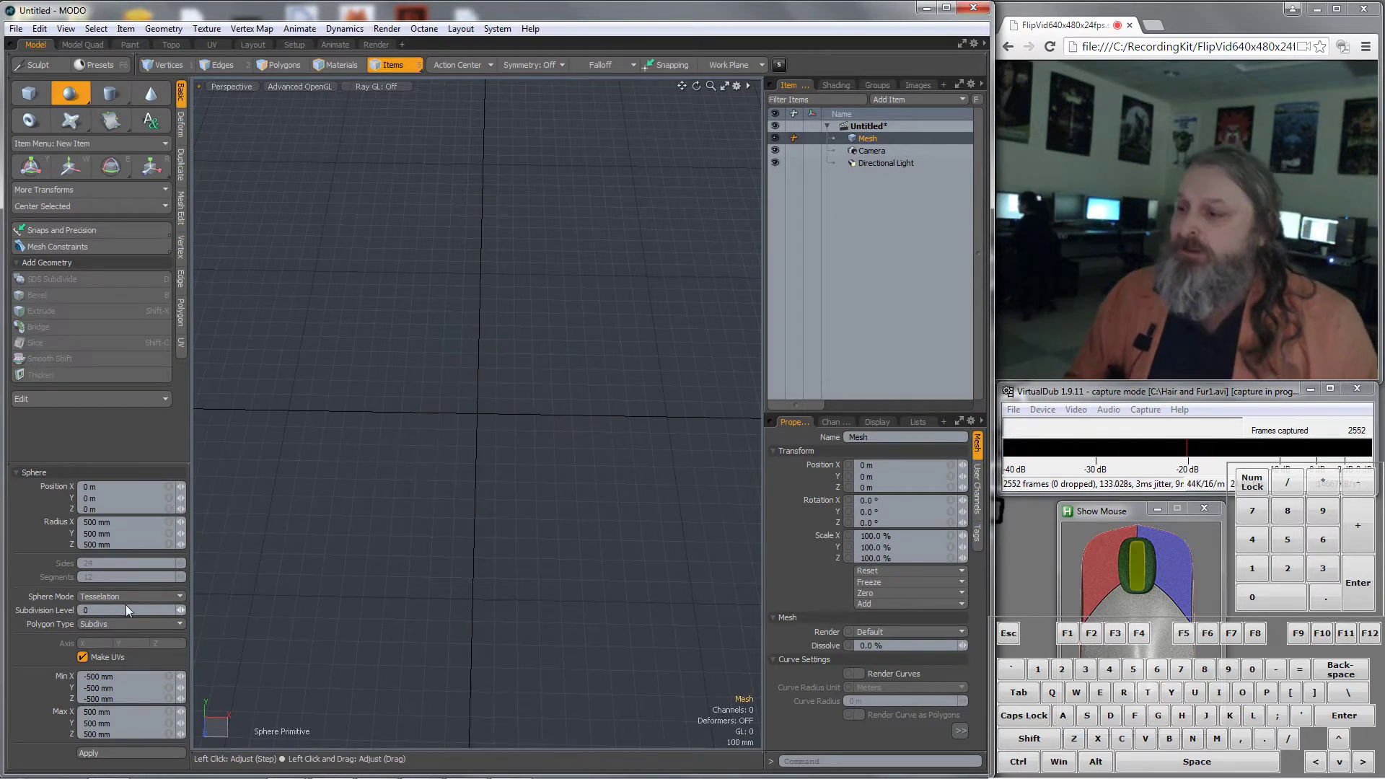
pyautogui.click(128, 611)
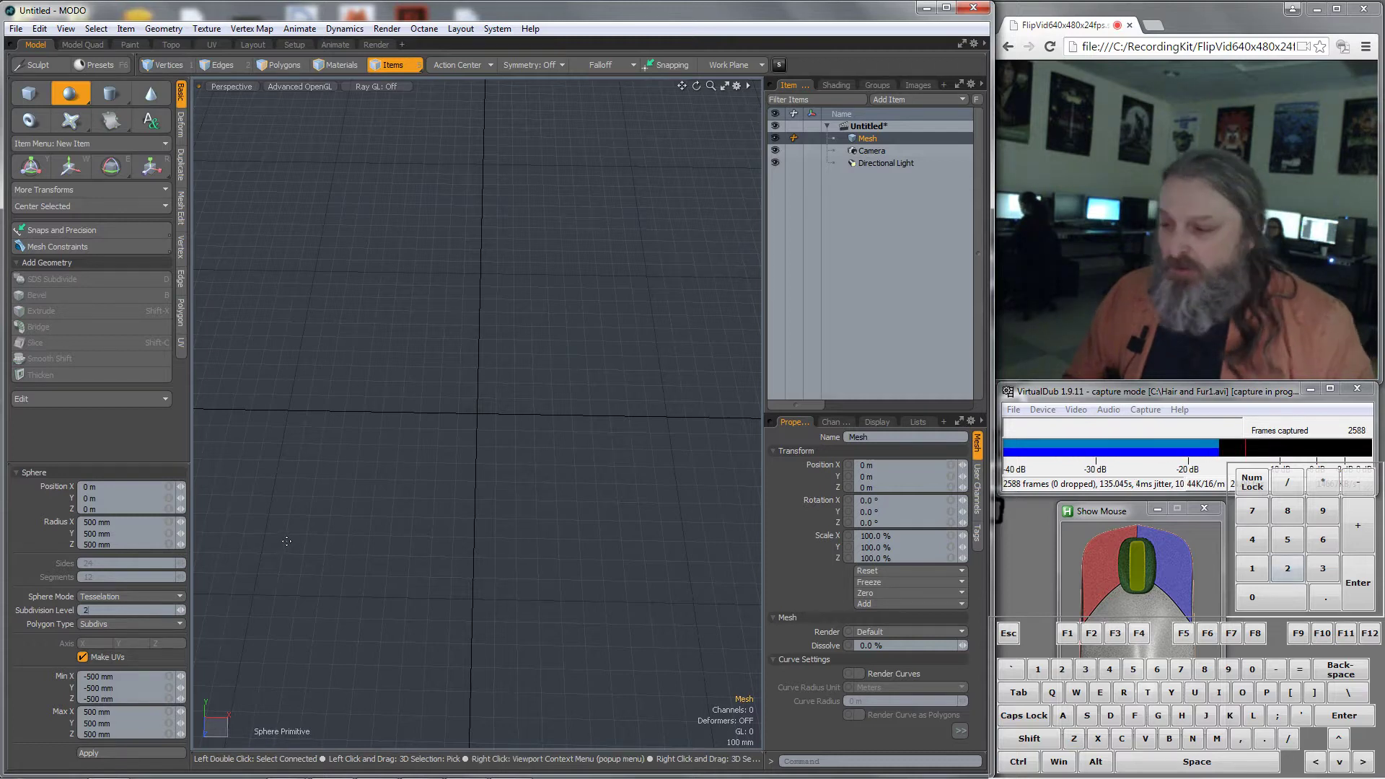
pyautogui.click(140, 753)
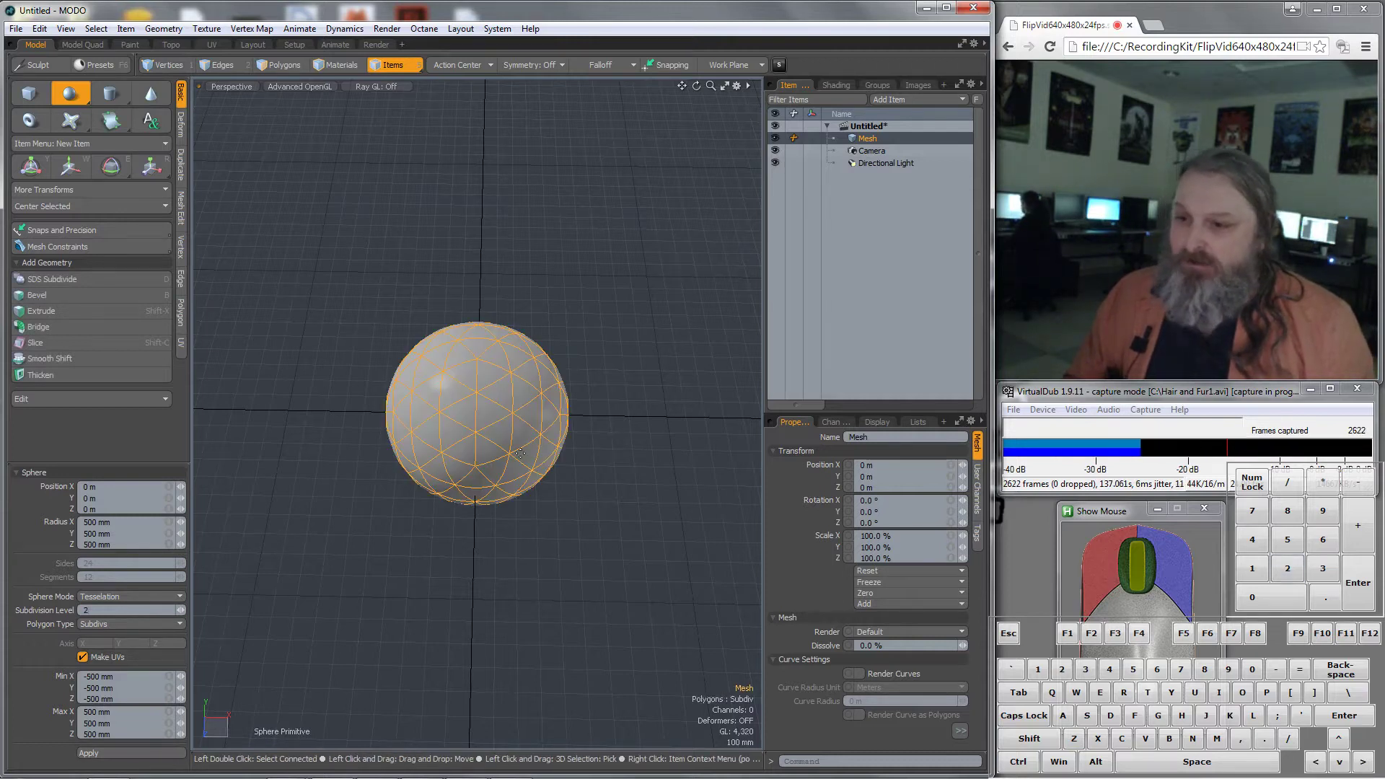
pyautogui.scroll(2, 530, 394)
pyautogui.press('Tab')
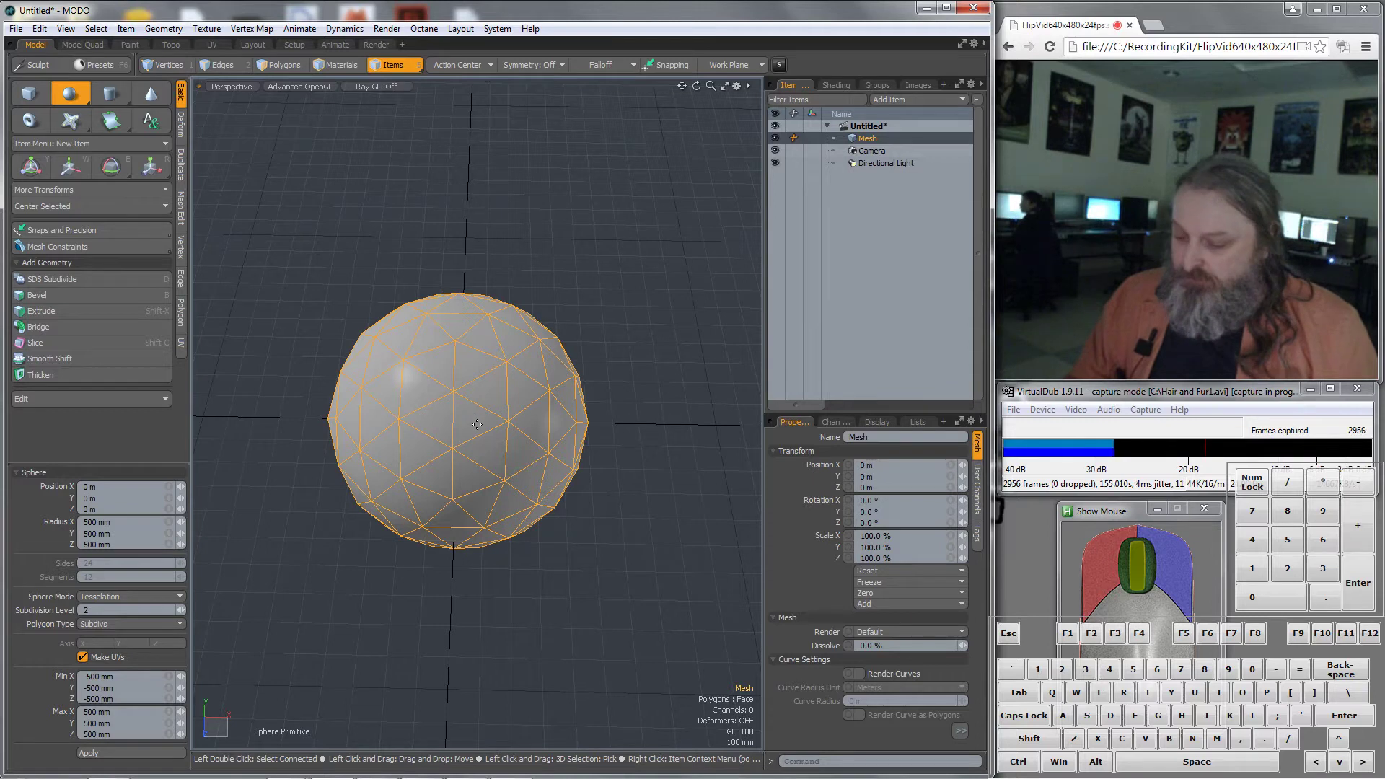
# Select a five-pointed star of ten triangular polygons on the top of the sphere
pyautogui.keyDown('alt'); pyautogui.moveTo(477, 424); pyautogui.dragTo(498, 446); pyautogui.keyUp('alt')
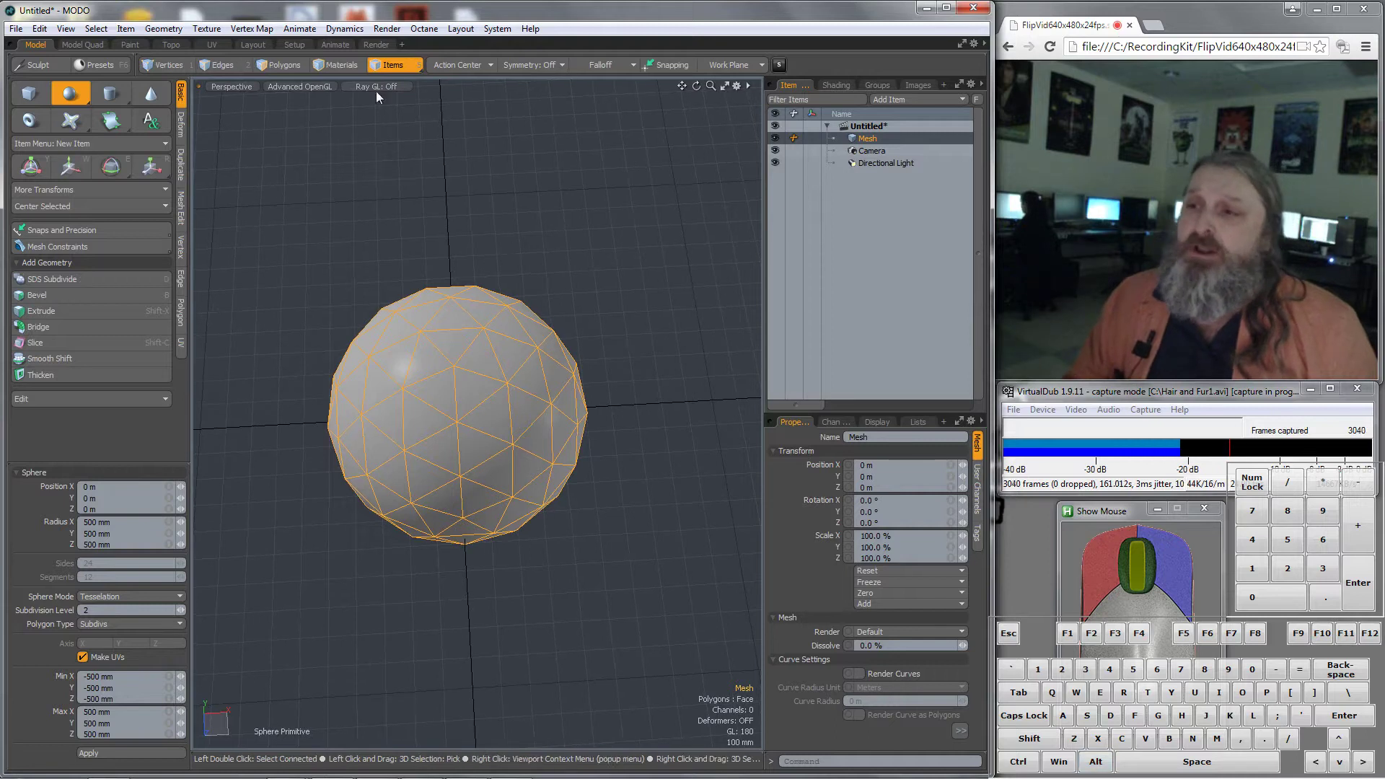
pyautogui.press('3')
pyautogui.click(467, 347)
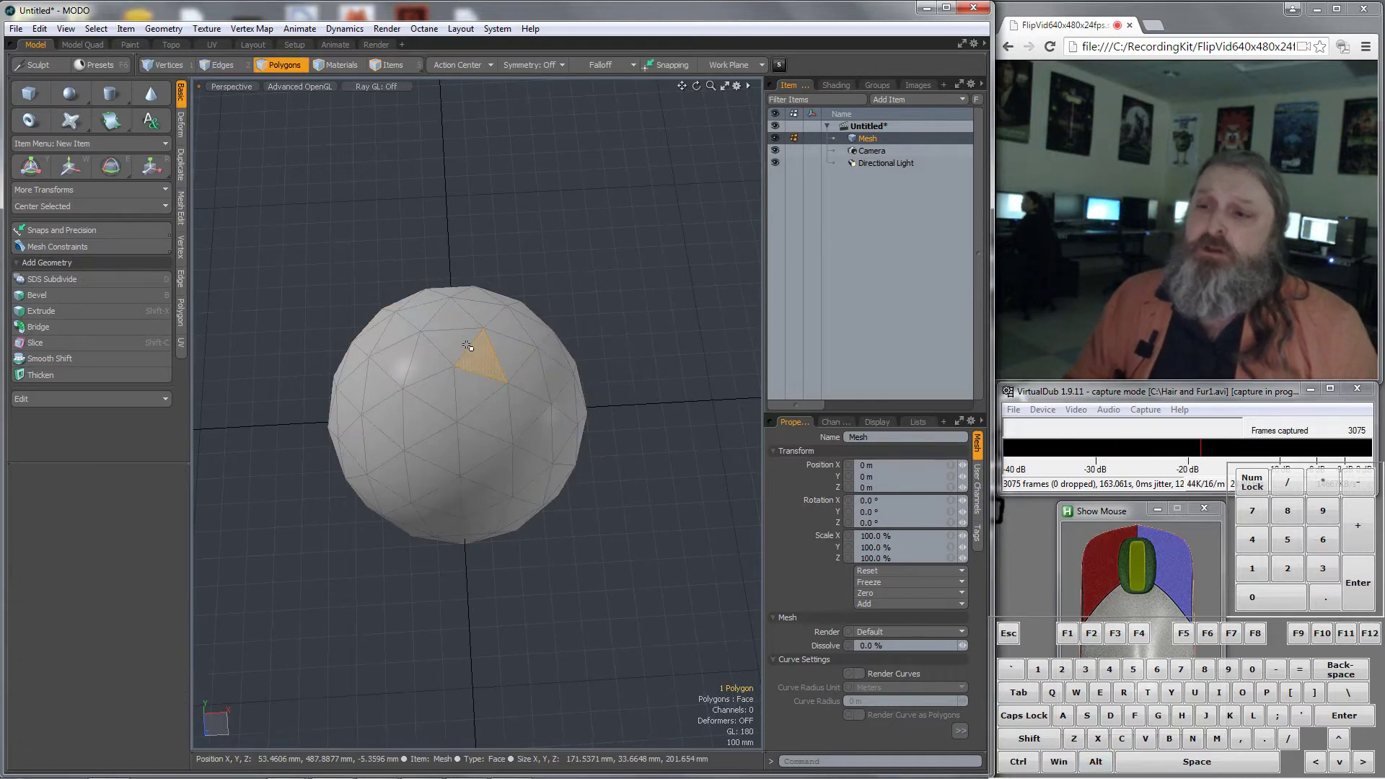
pyautogui.moveTo(467, 347)
pyautogui.mouseDown()
pyautogui.moveTo(433, 393)
pyautogui.moveTo(468, 381)
pyautogui.moveTo(460, 326)
pyautogui.mouseUp()
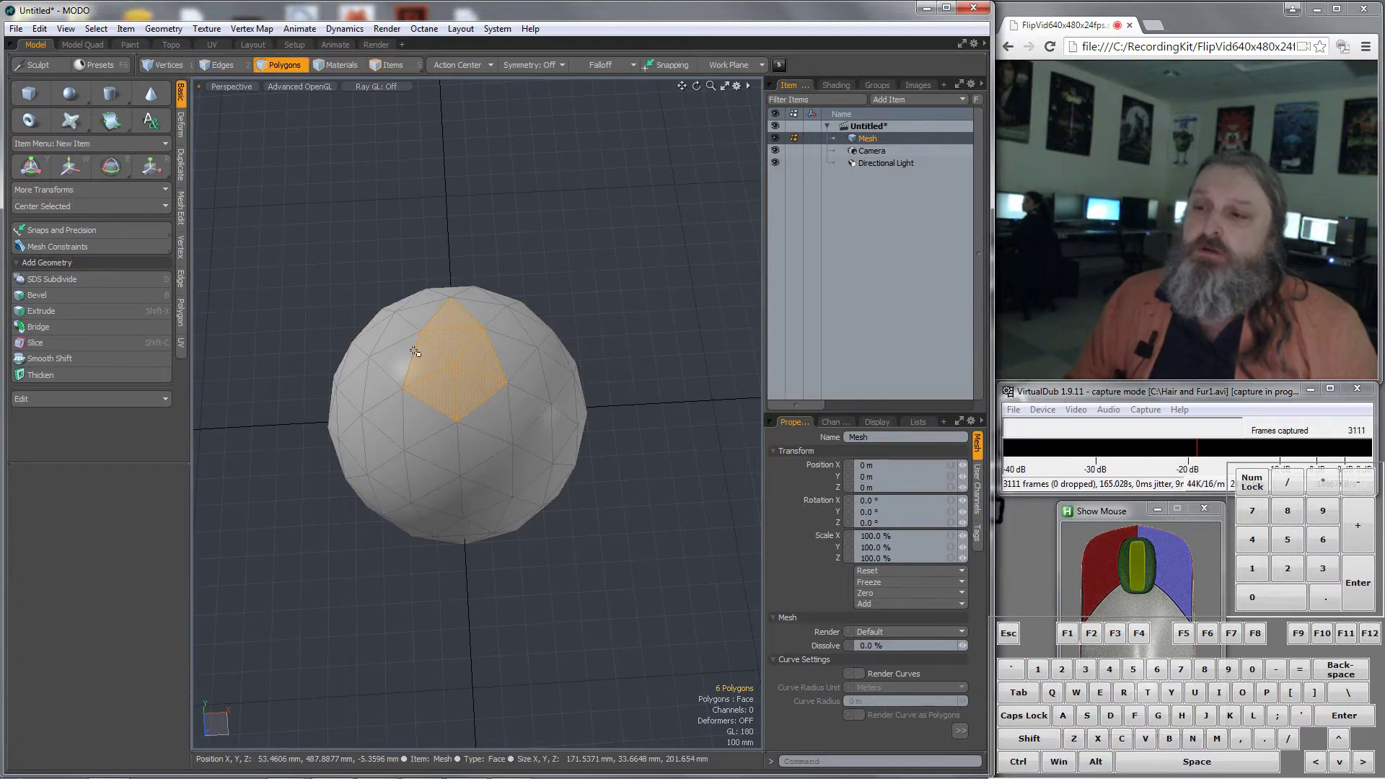
pyautogui.moveTo(419, 402)
pyautogui.mouseDown()
pyautogui.moveTo(448, 408)
pyautogui.moveTo(501, 360)
pyautogui.mouseUp()
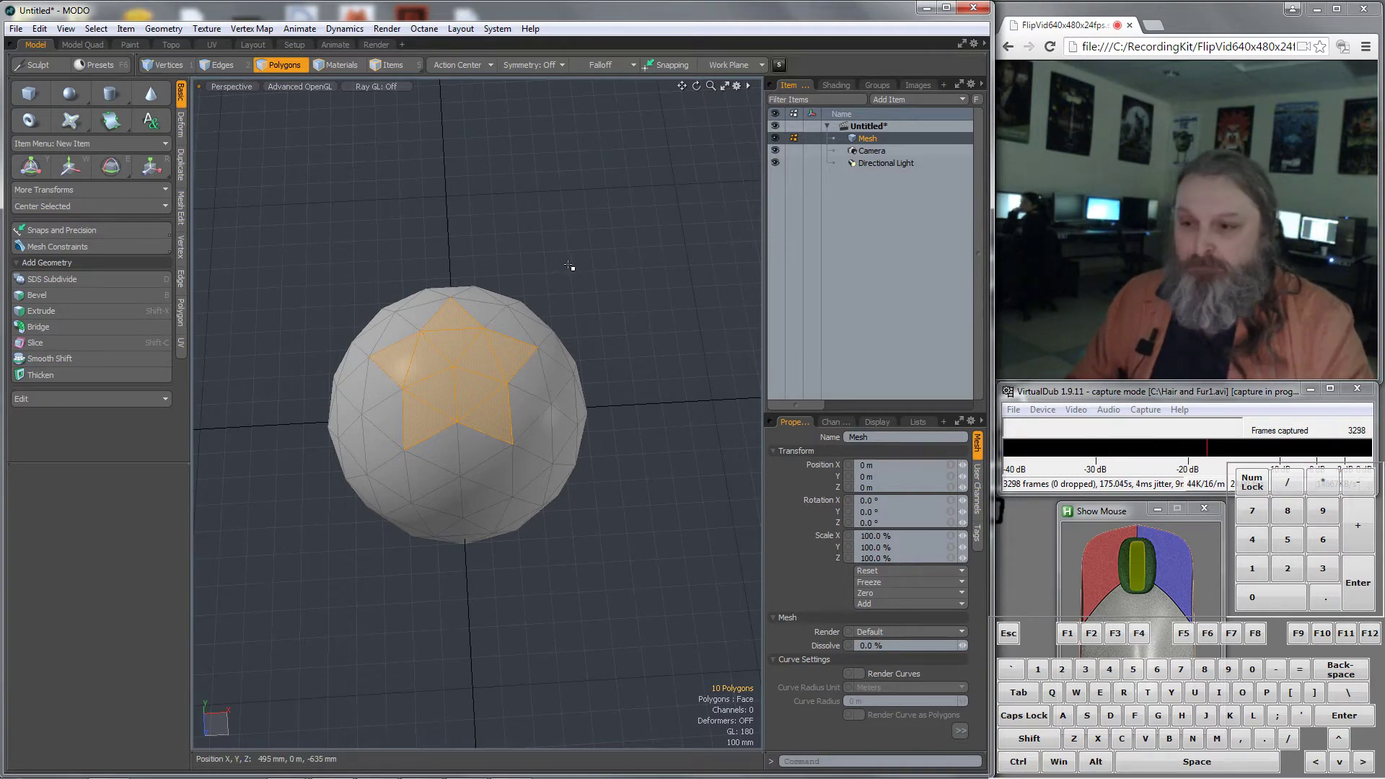
# Assign a new material named TopHead to the selected star polygons
pyautogui.press('m')
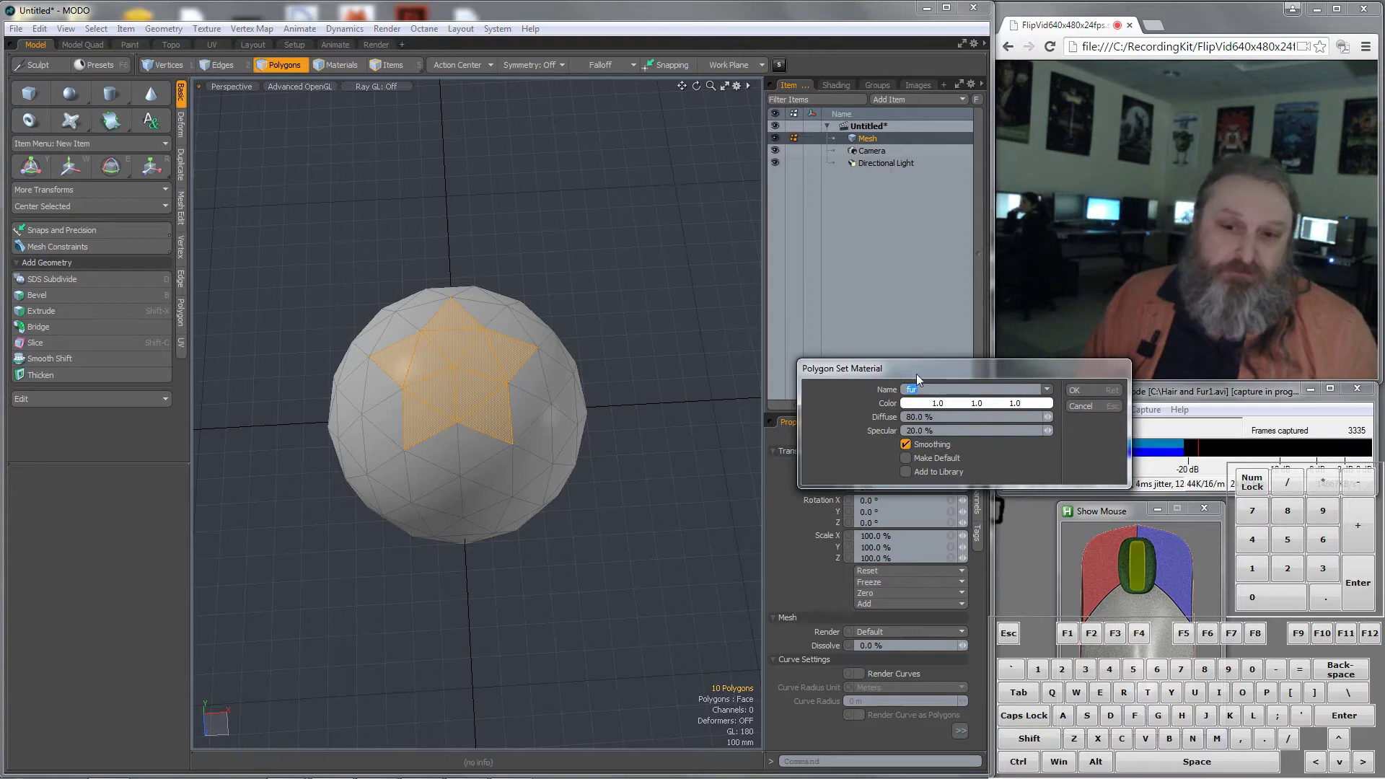
pyautogui.moveTo(931, 368); pyautogui.dragTo(813, 357)
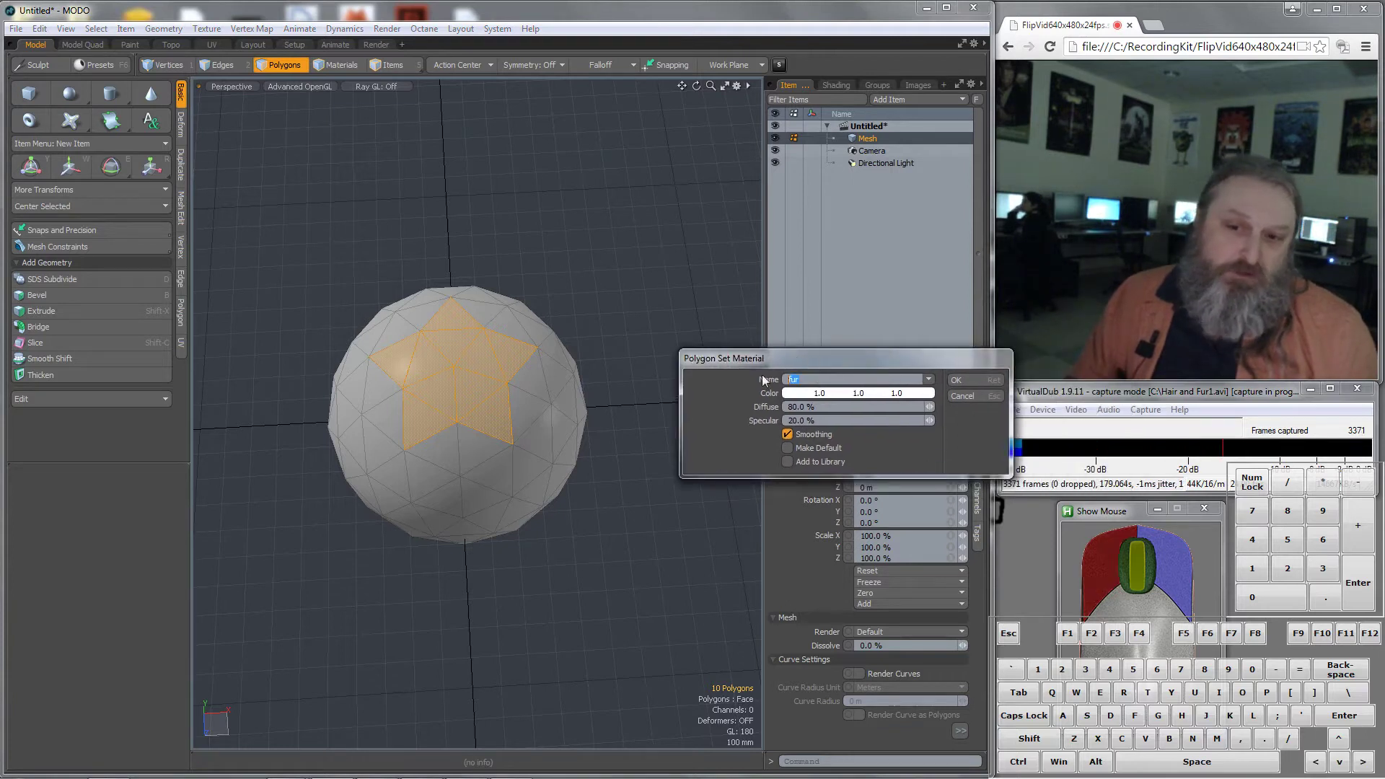
pyautogui.write('Top')
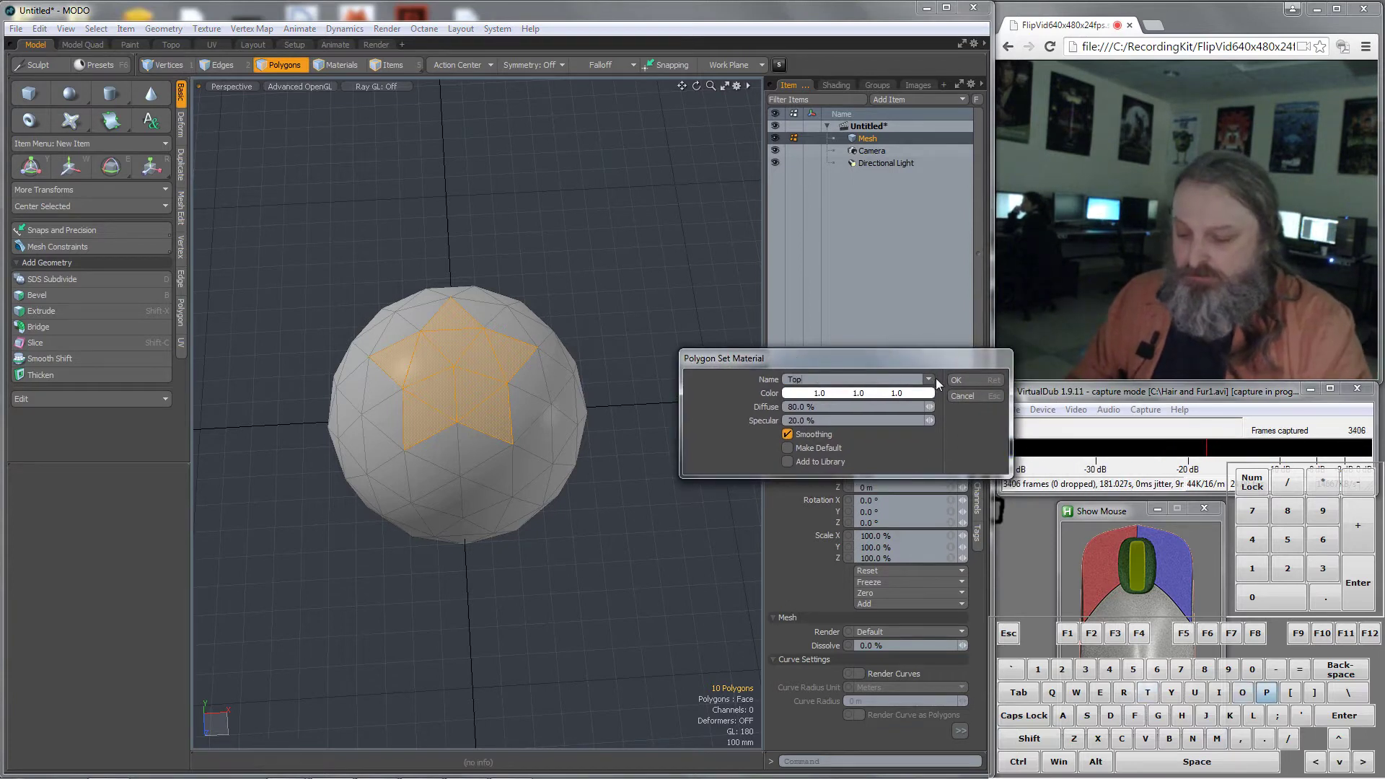
pyautogui.write('Head')
pyautogui.press('Return')
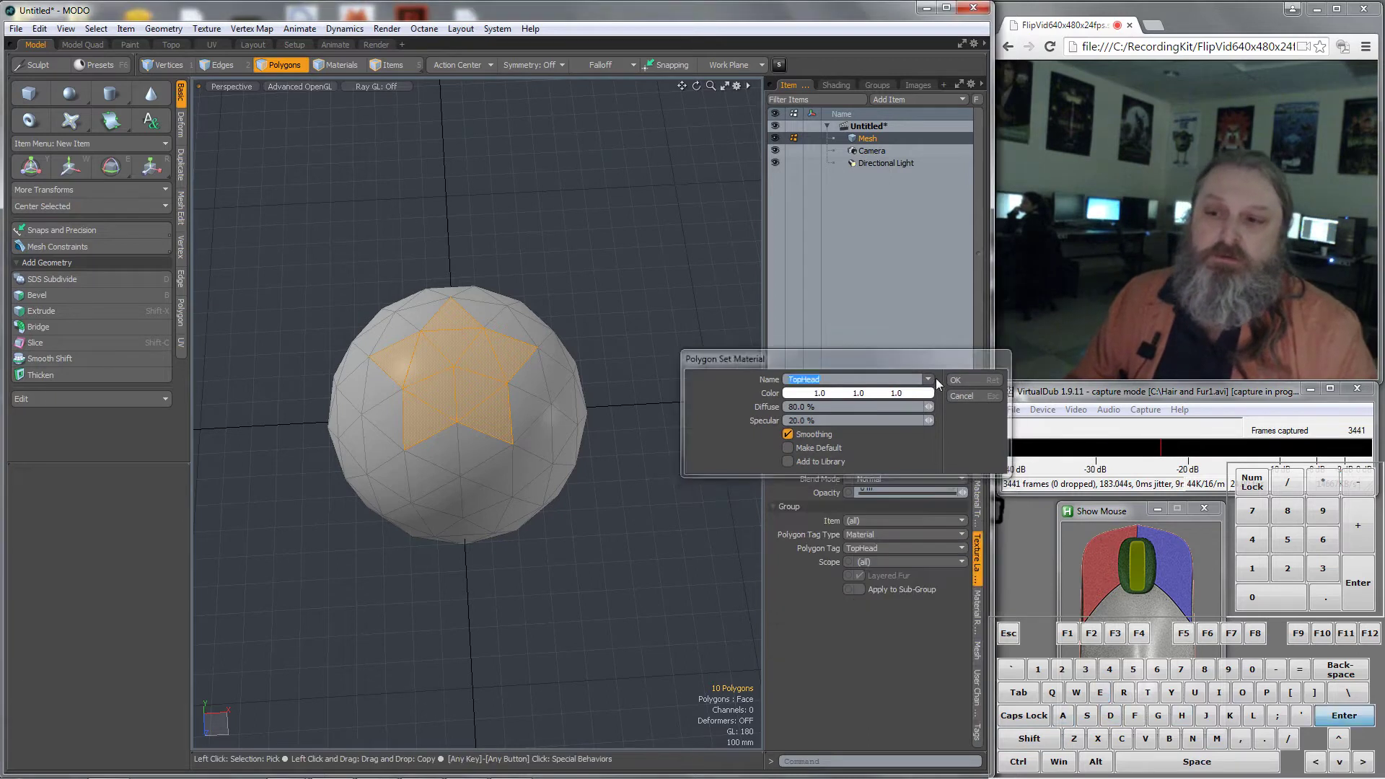
# Switch to the Render layout and browse the Materials presets through the Fur category to the Hair No Guides folder
pyautogui.click(377, 44)
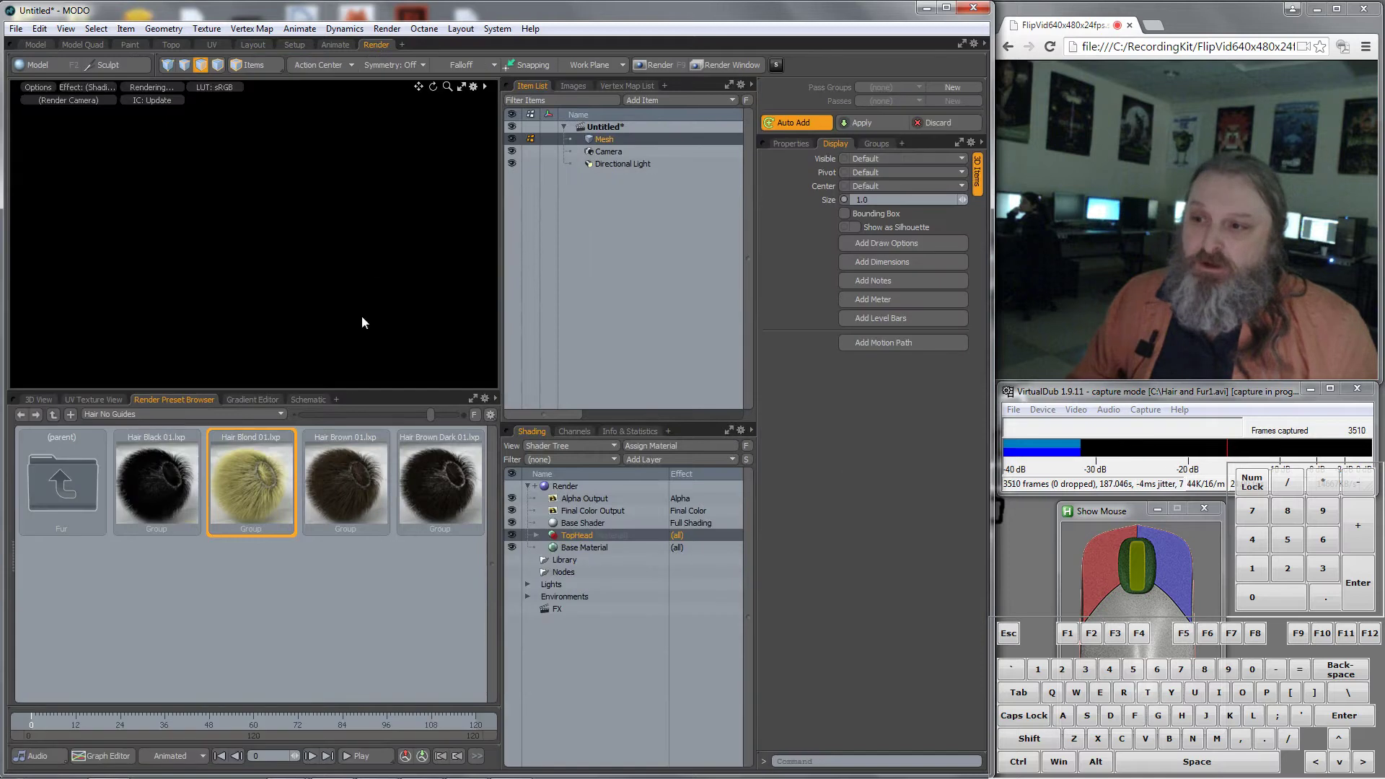
pyautogui.keyDown('alt'); pyautogui.moveTo(287, 240); pyautogui.dragTo(352, 210); pyautogui.keyUp('alt')
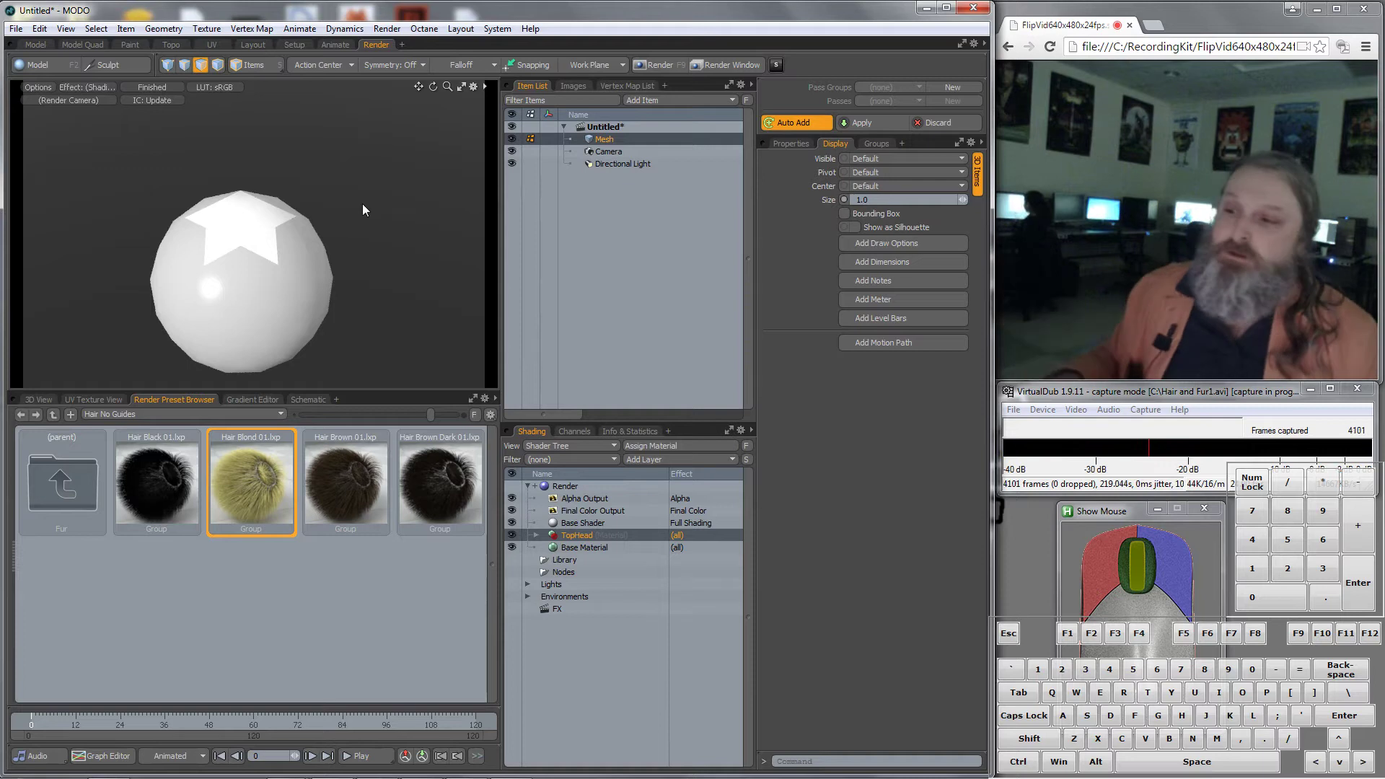
pyautogui.click(64, 440)
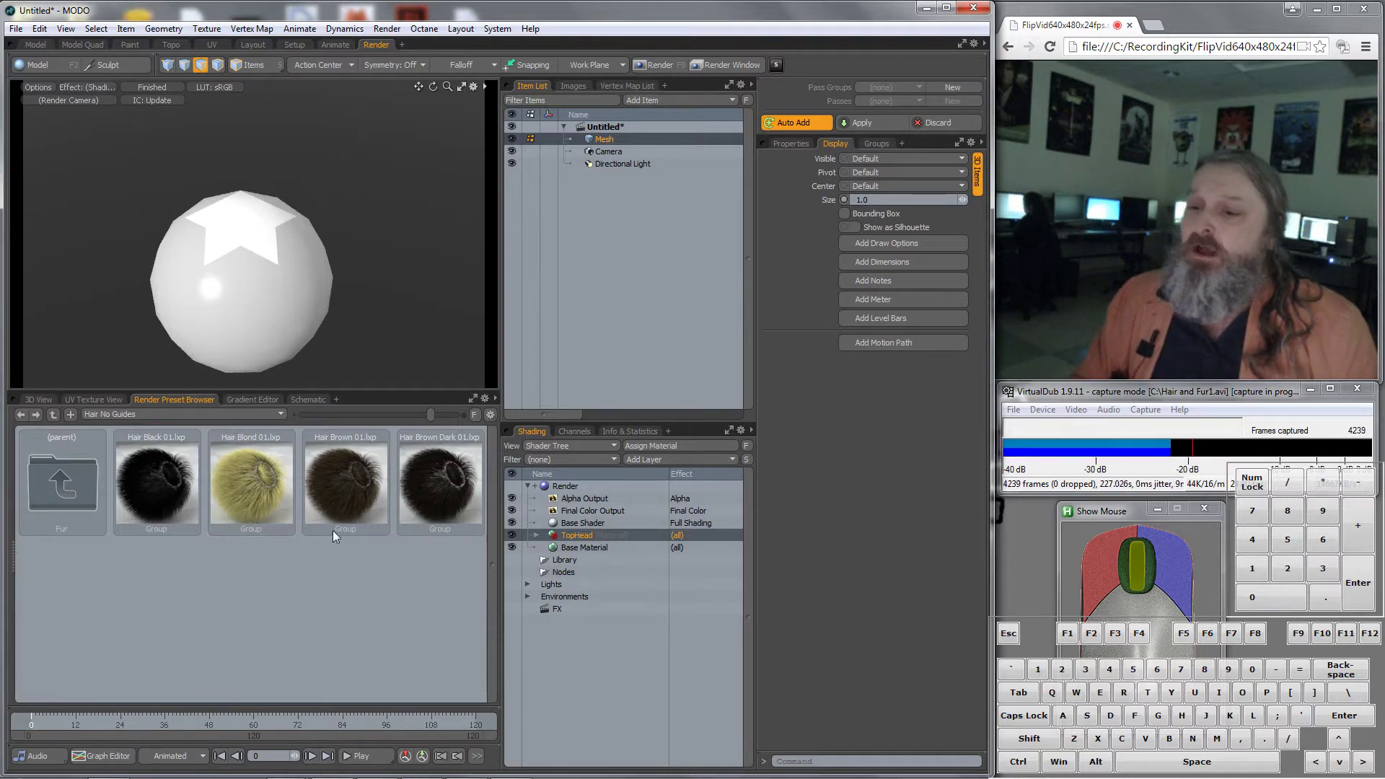
pyautogui.click(163, 414)
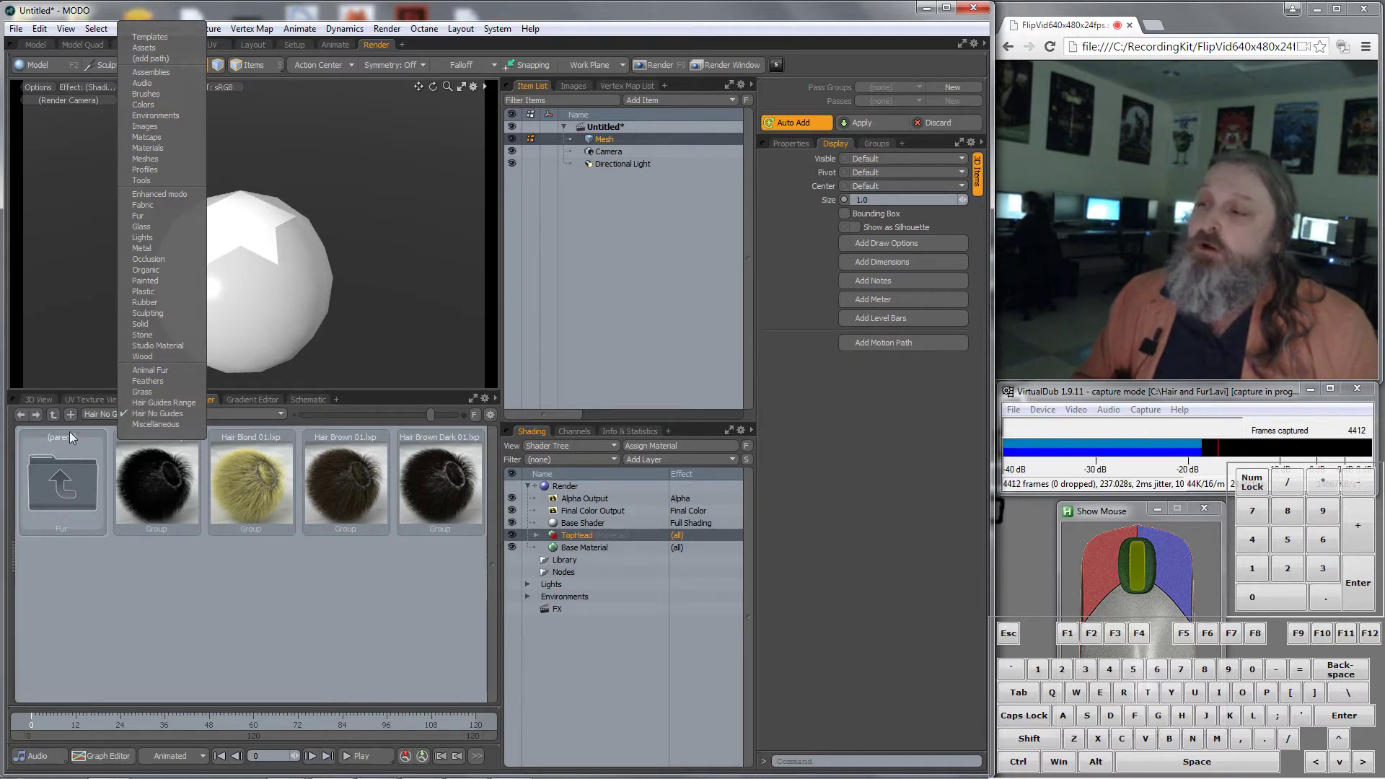
pyautogui.click(52, 416)
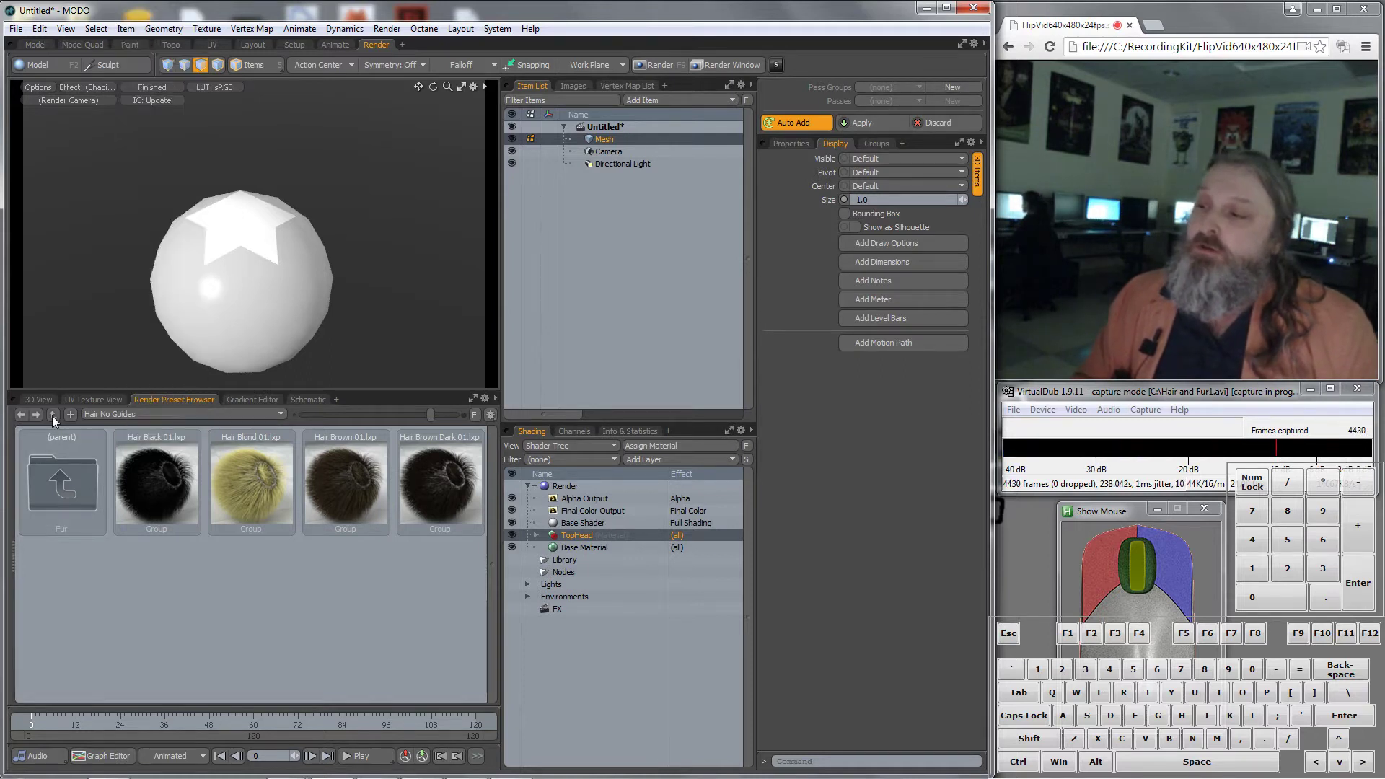
pyautogui.doubleClick(57, 482)
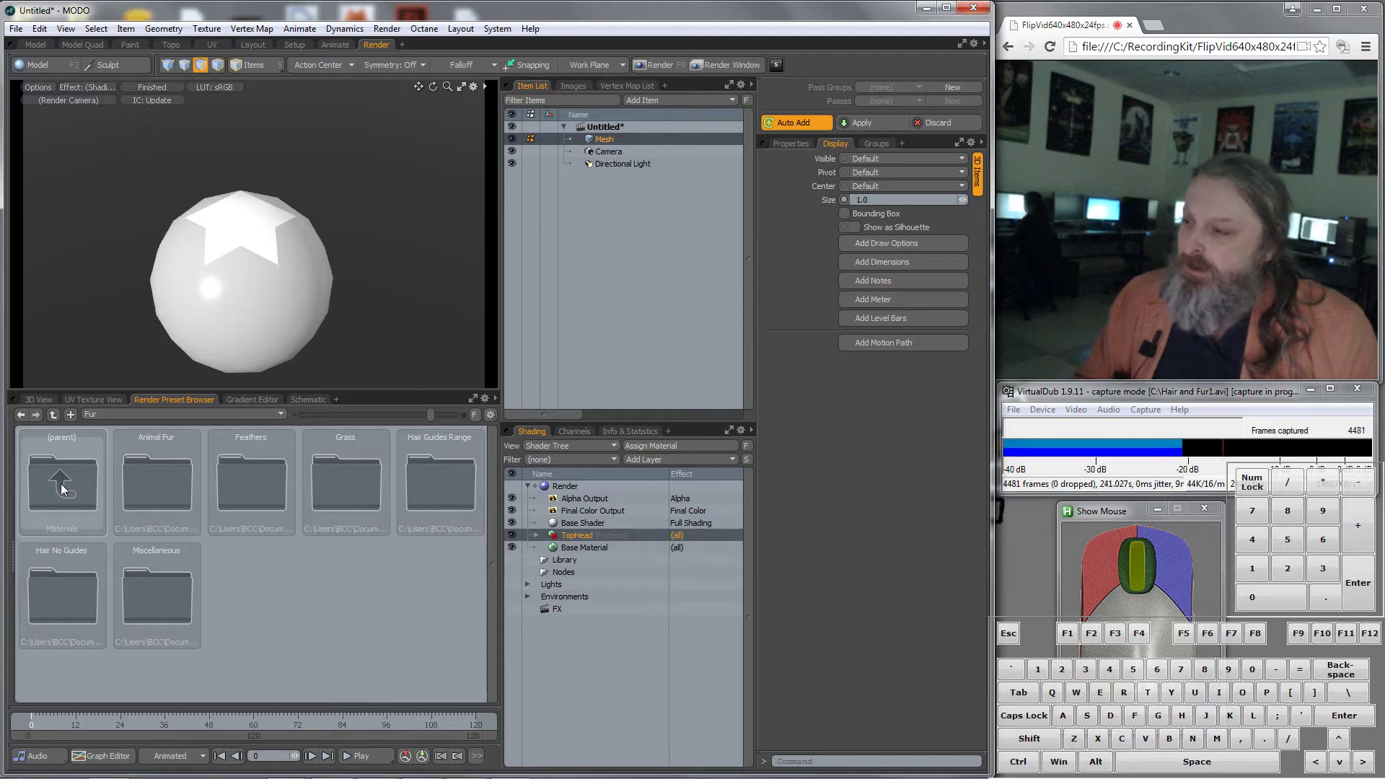
pyautogui.doubleClick(62, 488)
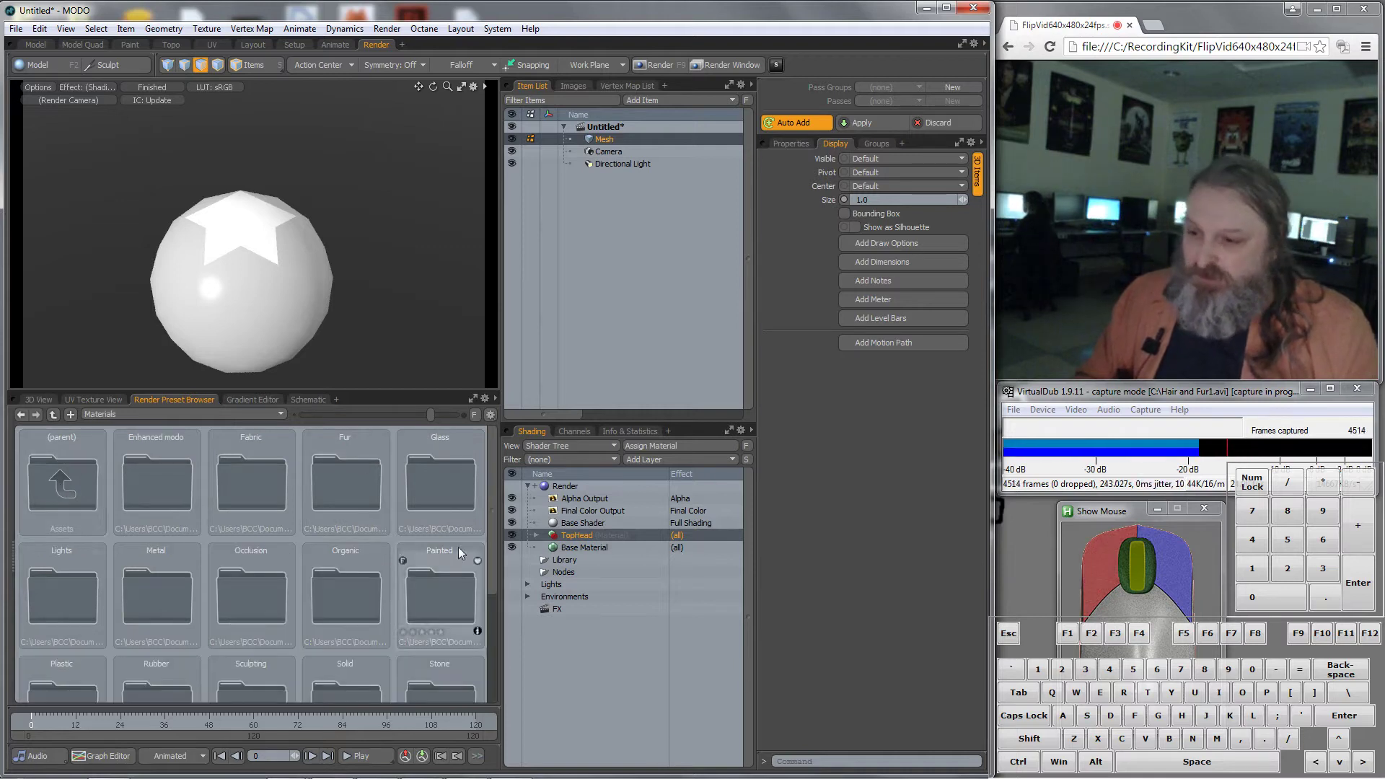
pyautogui.doubleClick(331, 491)
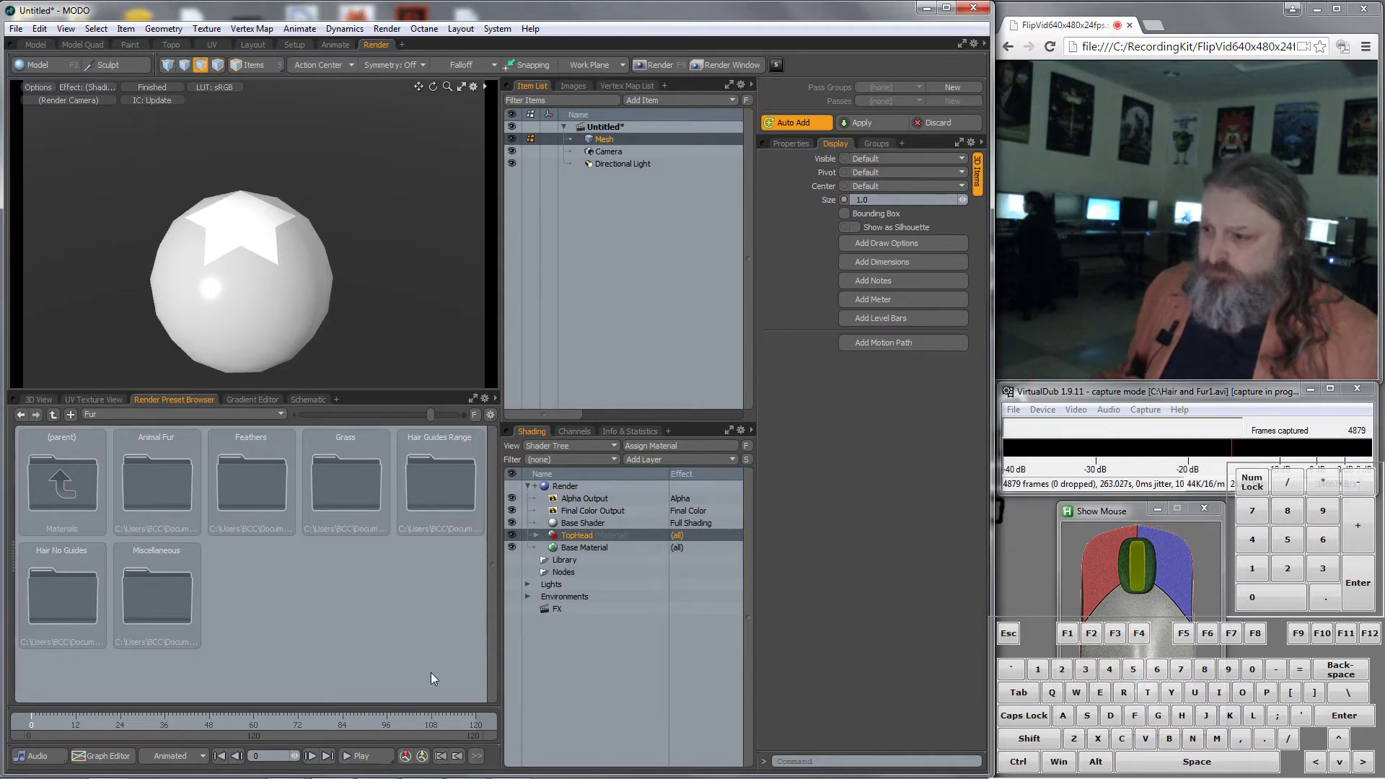
pyautogui.doubleClick(66, 589)
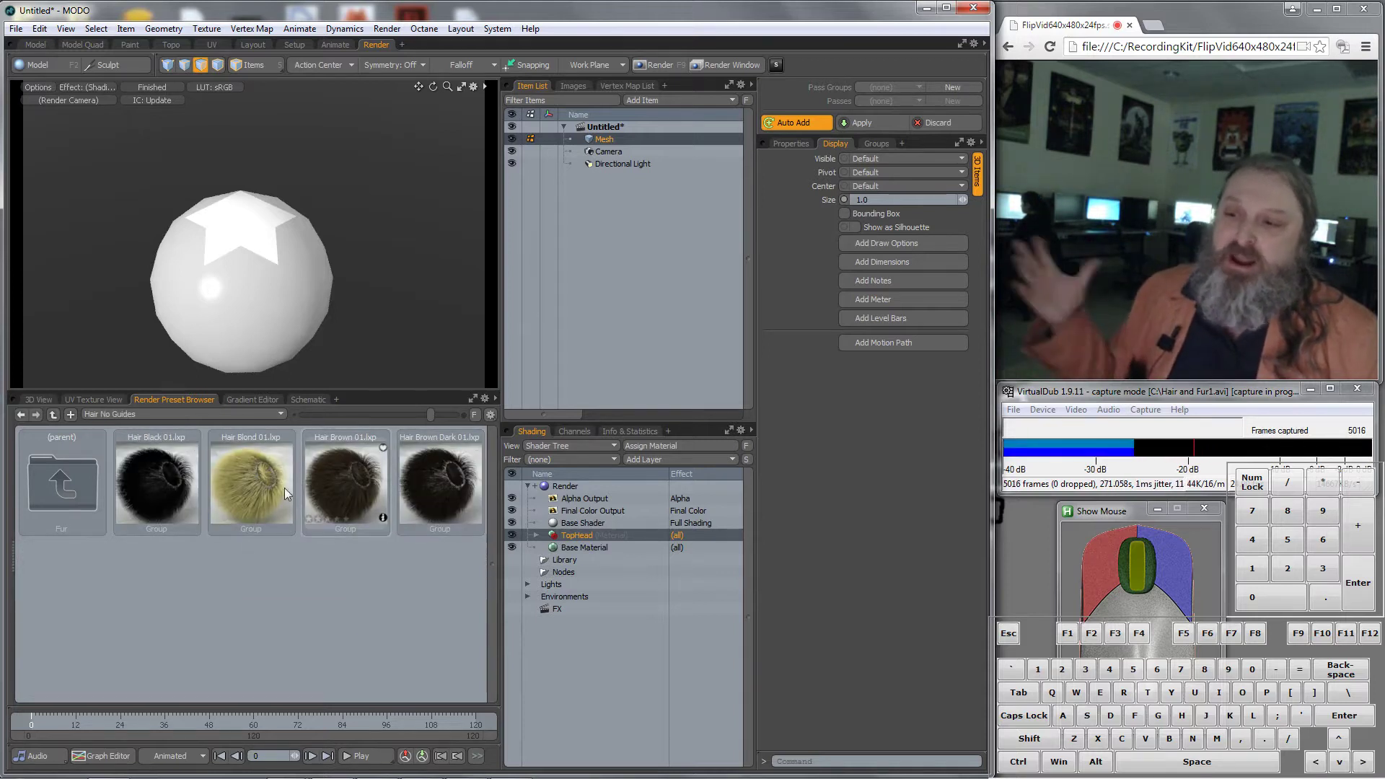
# Apply the Fun Fur 01 preset from the Miscellaneous fur folder to the star-shaped TopHead area, with automatic fur sizing
pyautogui.doubleClick(46, 483)
pyautogui.doubleClick(154, 592)
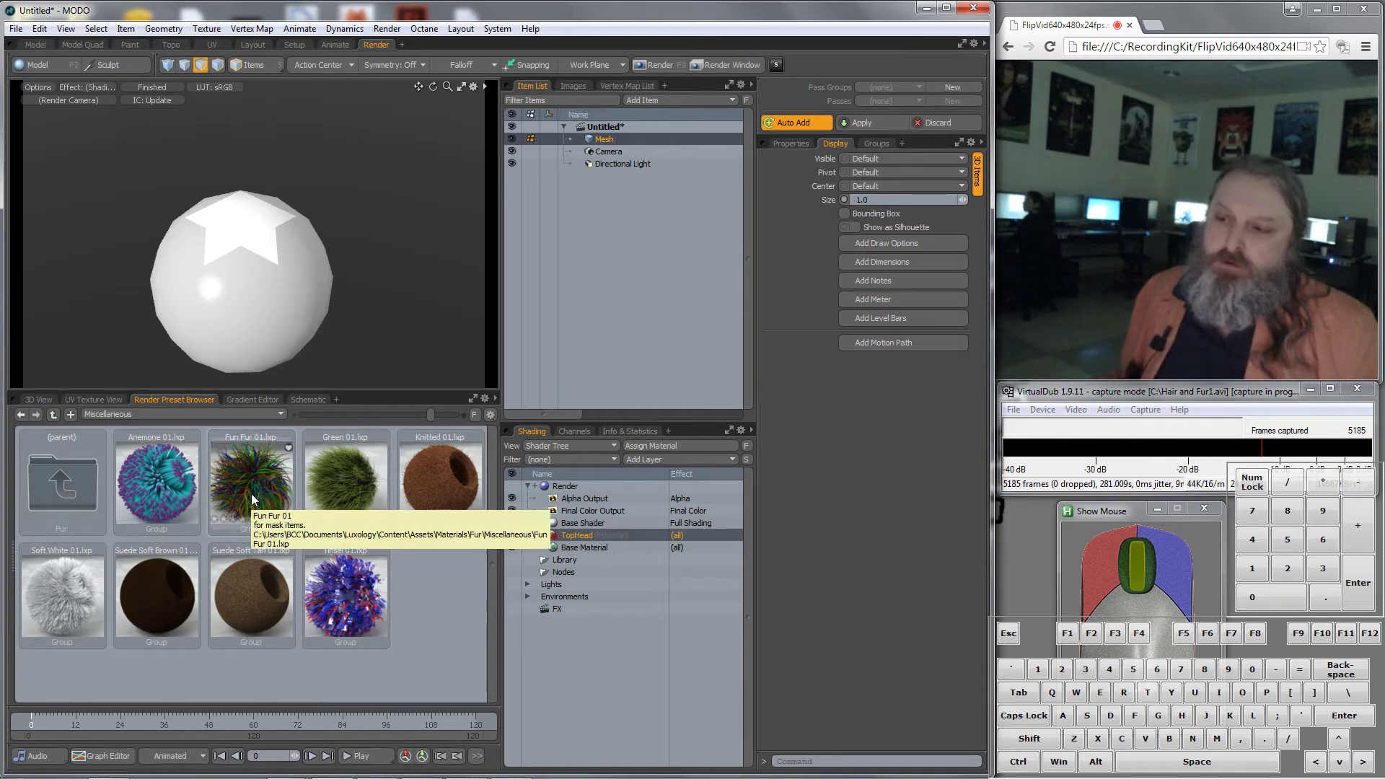
pyautogui.moveTo(253, 498); pyautogui.dragTo(242, 236)
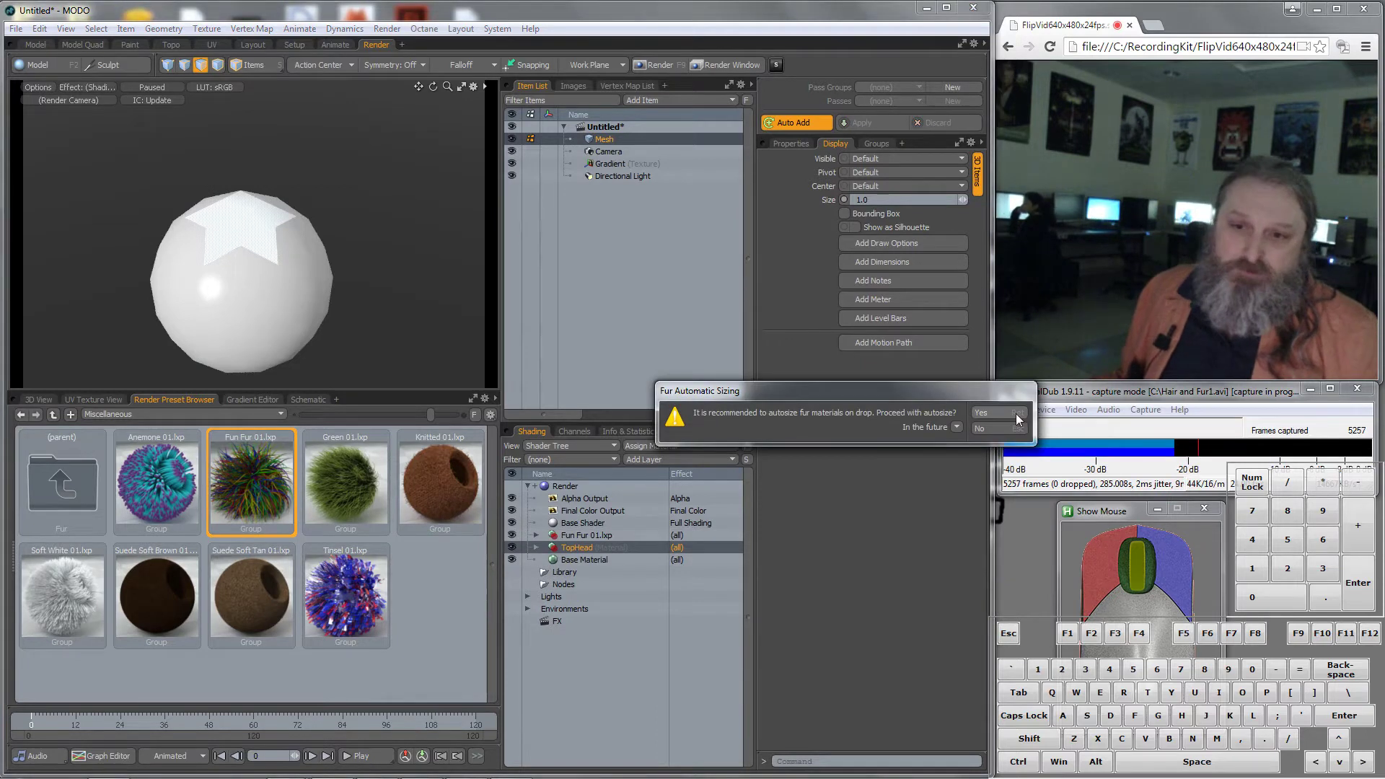
pyautogui.click(994, 413)
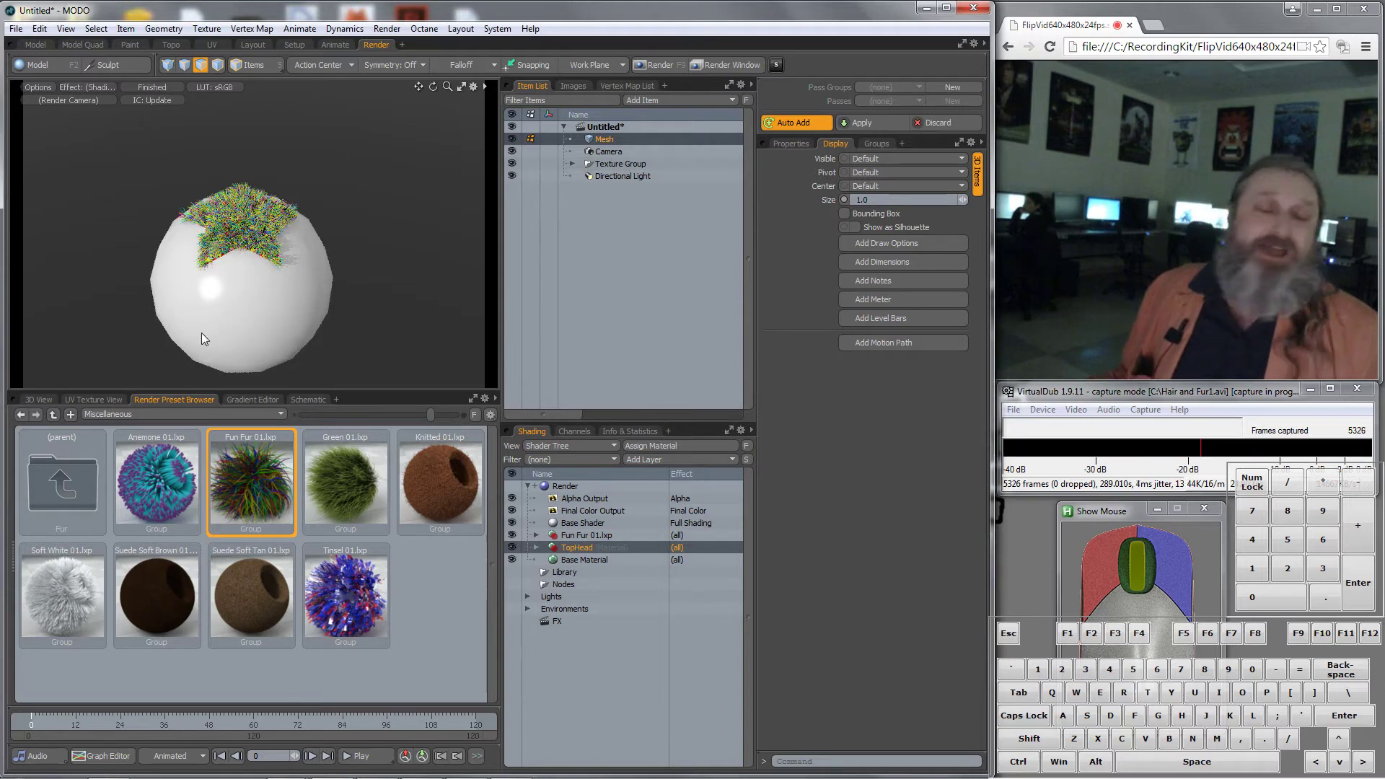
# Examine the fur strands up close in the render preview and the Fur Material and Material layers inside the Fun Fur 01 group
pyautogui.scroll(3, 232, 209)
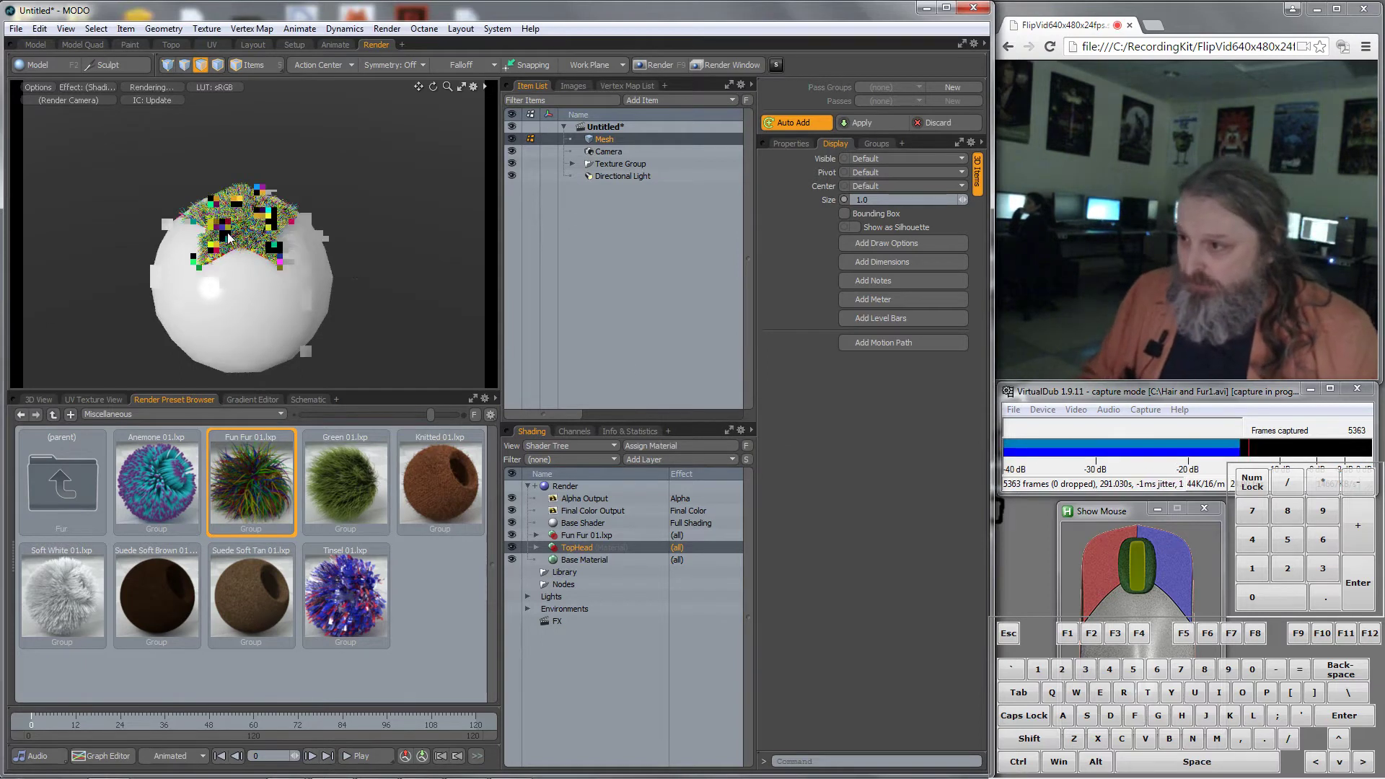
pyautogui.scroll(5, 119, 249)
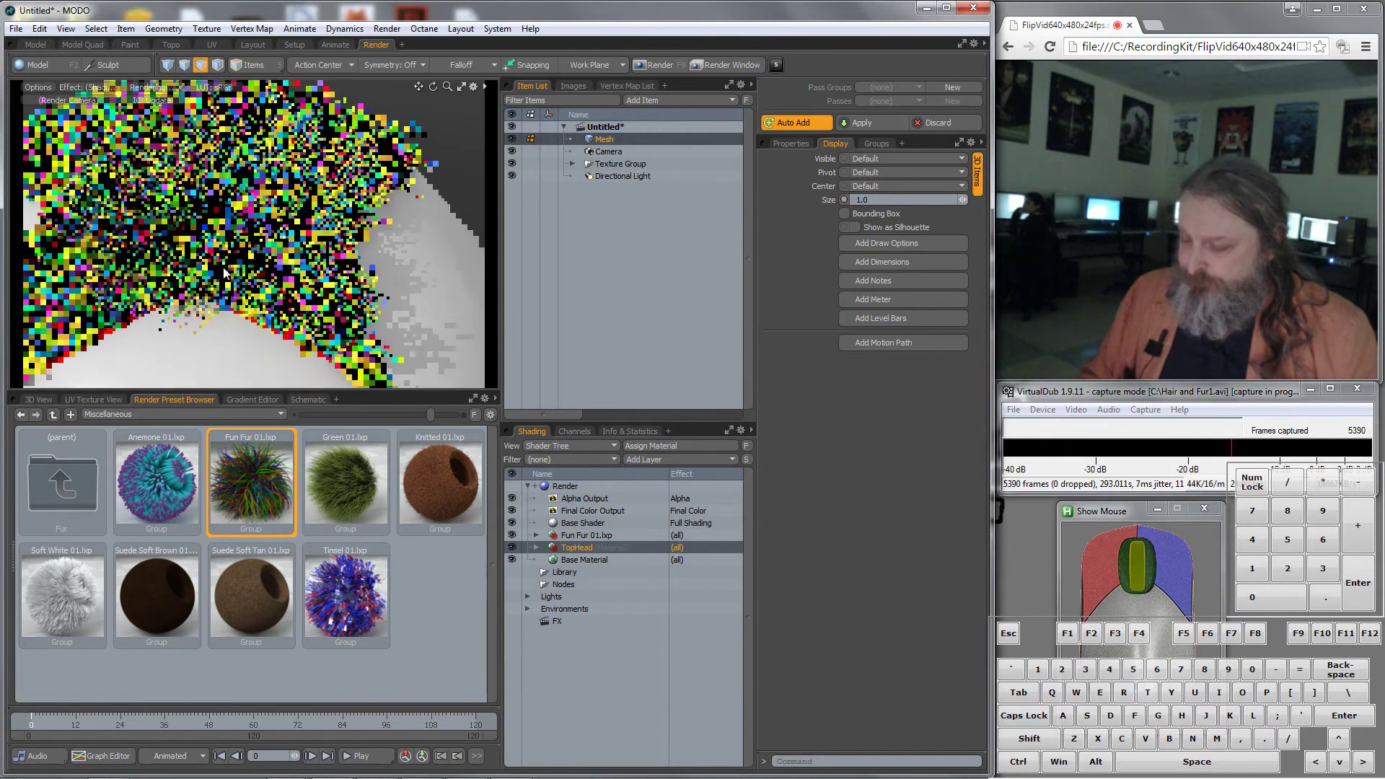
pyautogui.keyDown('alt'); pyautogui.moveTo(223, 233); pyautogui.dragTo(292, 263); pyautogui.keyUp('alt')
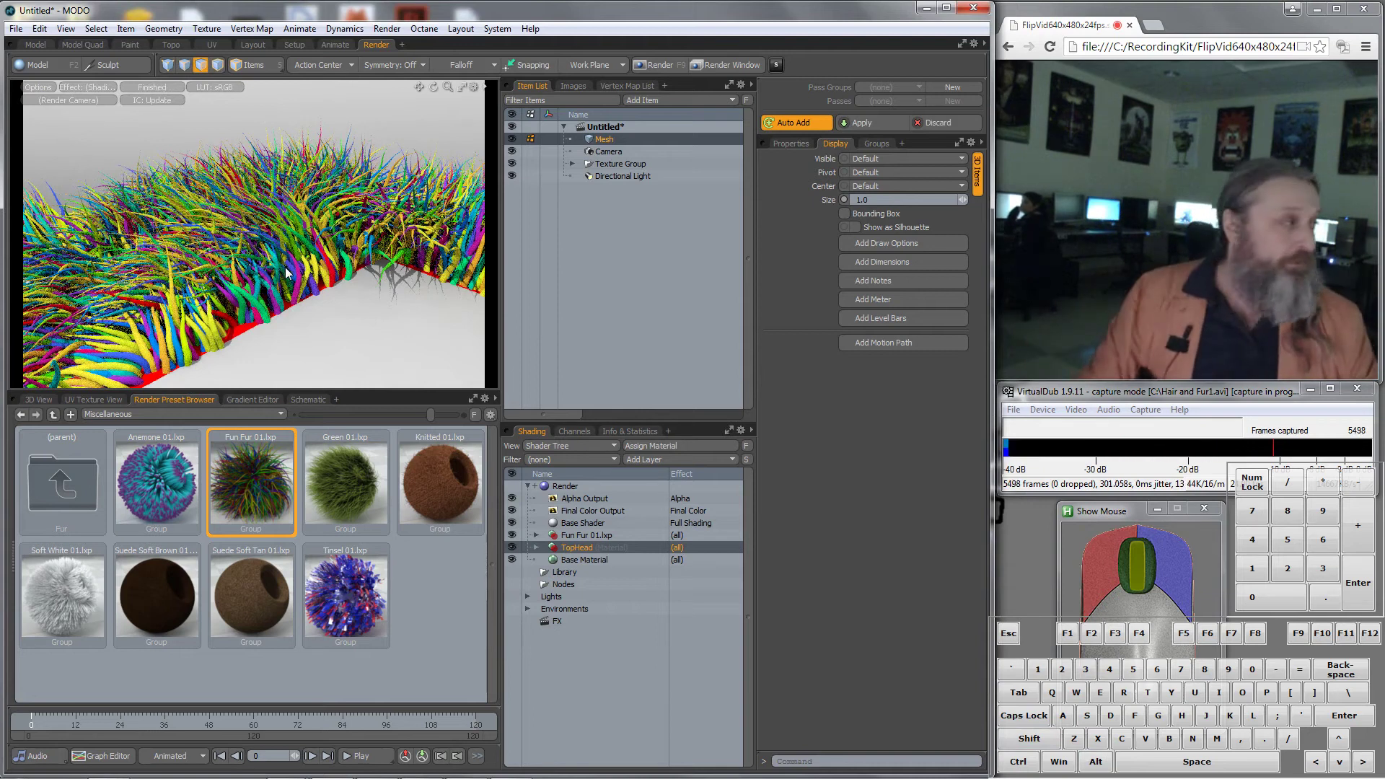
pyautogui.click(583, 536)
pyautogui.click(536, 536)
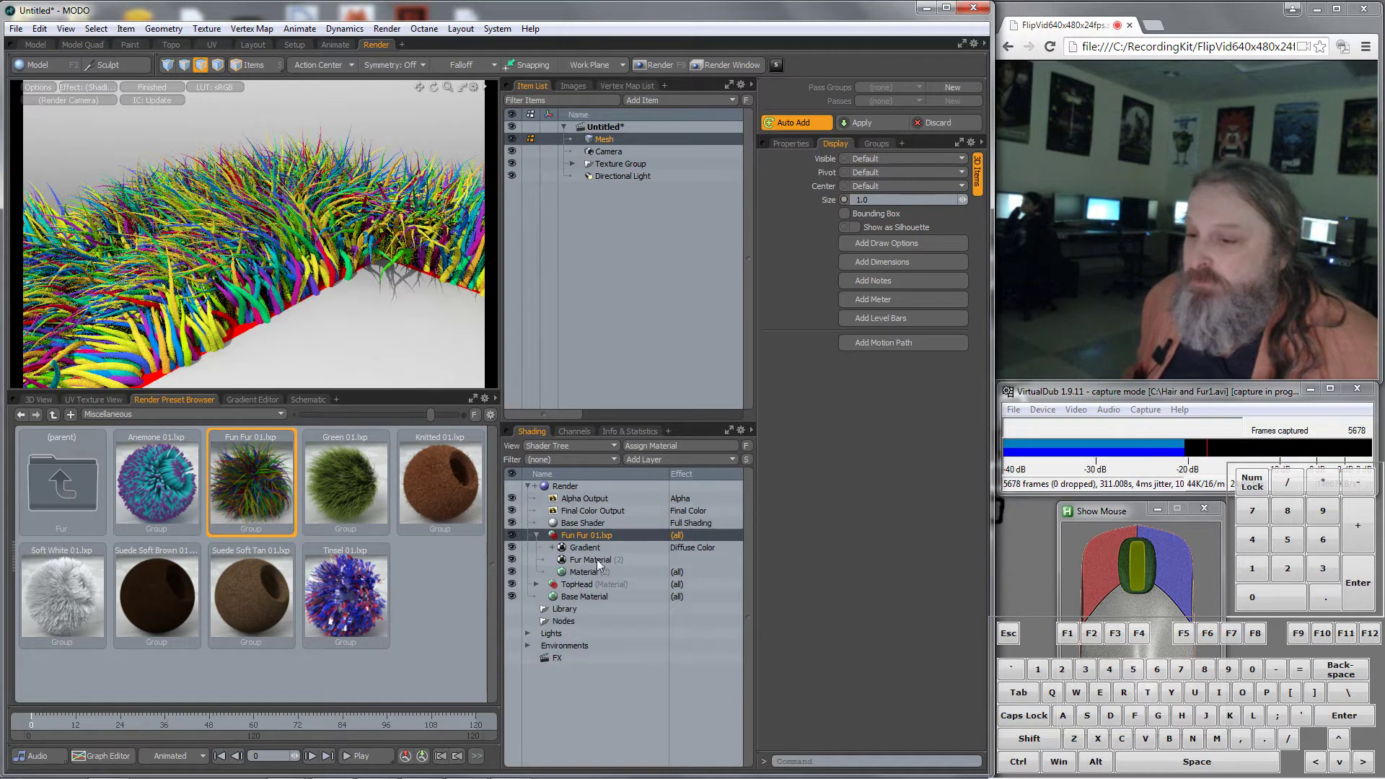
pyautogui.doubleClick(587, 560)
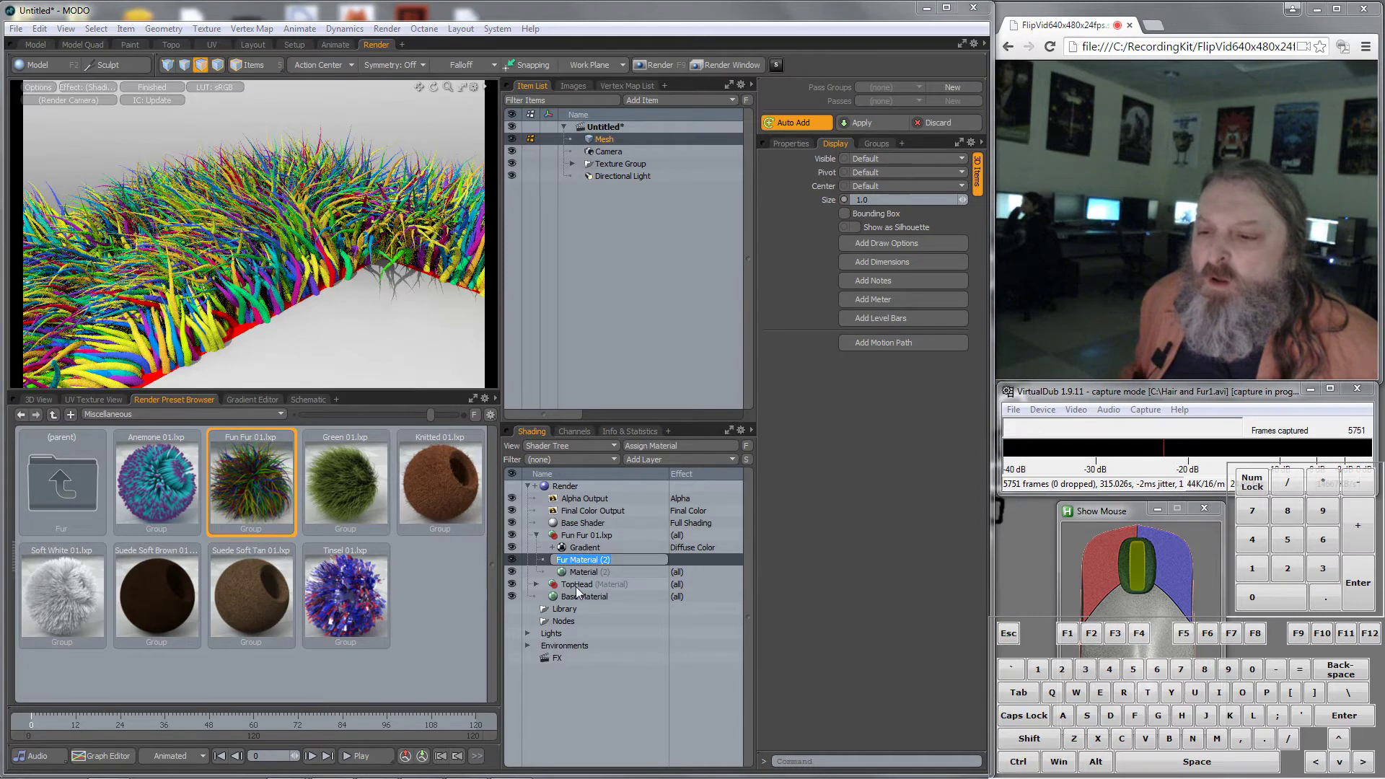
pyautogui.click(576, 577)
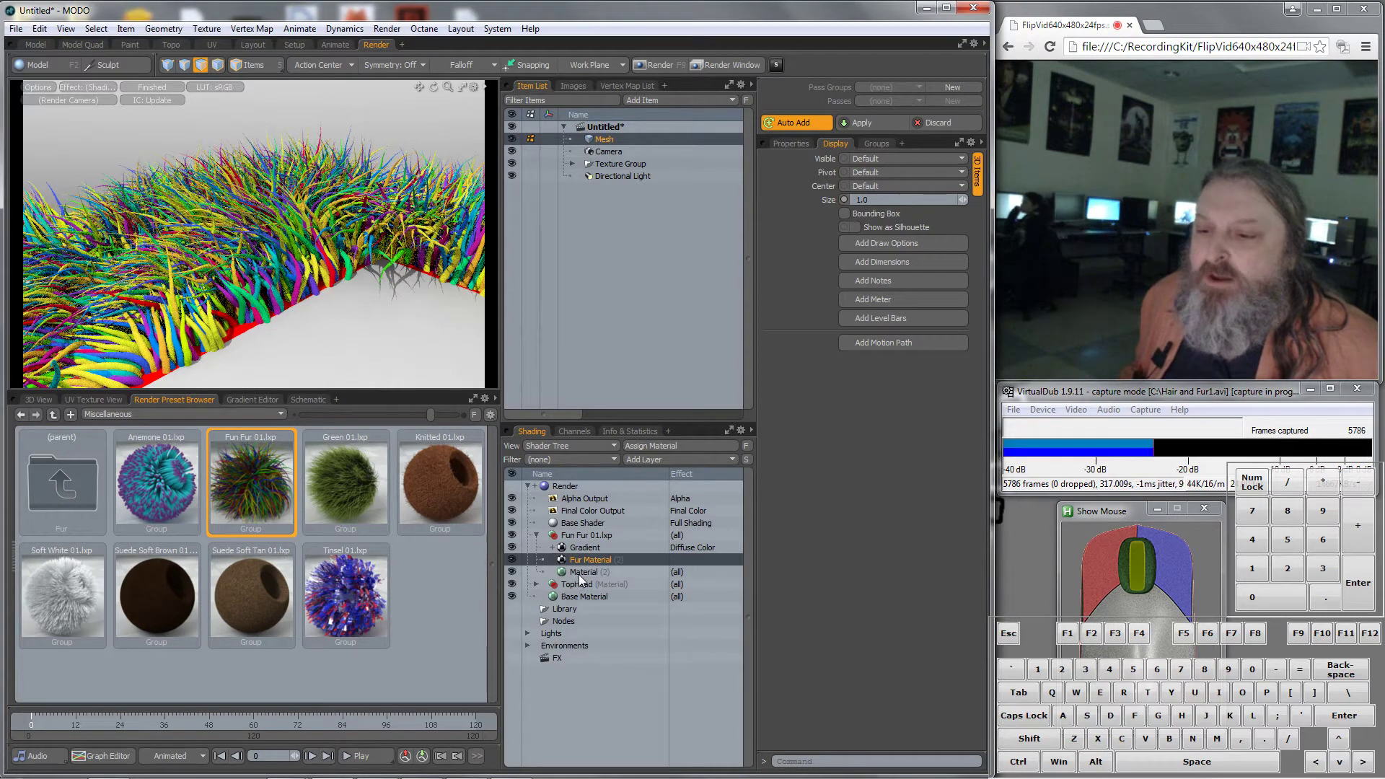
pyautogui.click(579, 574)
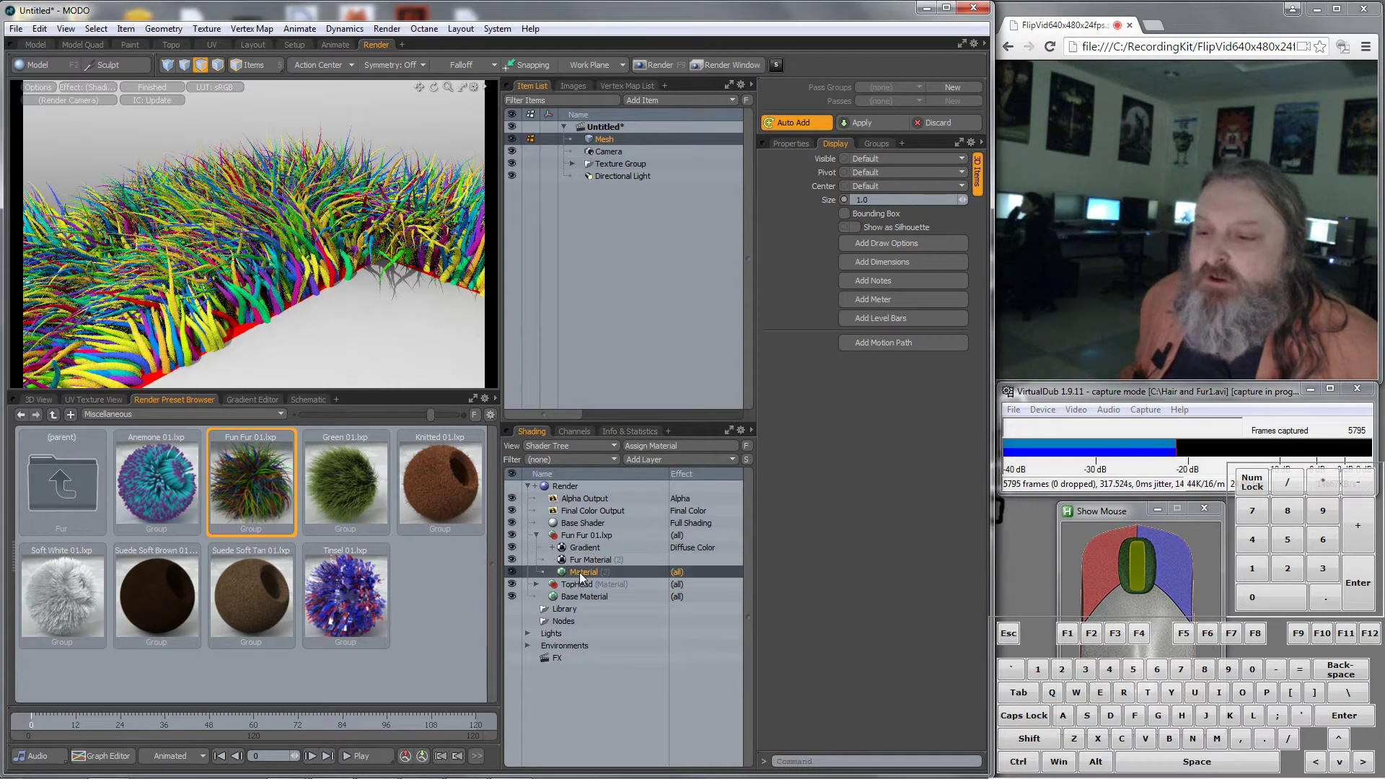
# Review the properties of the Material layer, Fun Fur 01 group and Fur Material layer, and check the star polygons in the Model layout
pyautogui.click(788, 142)
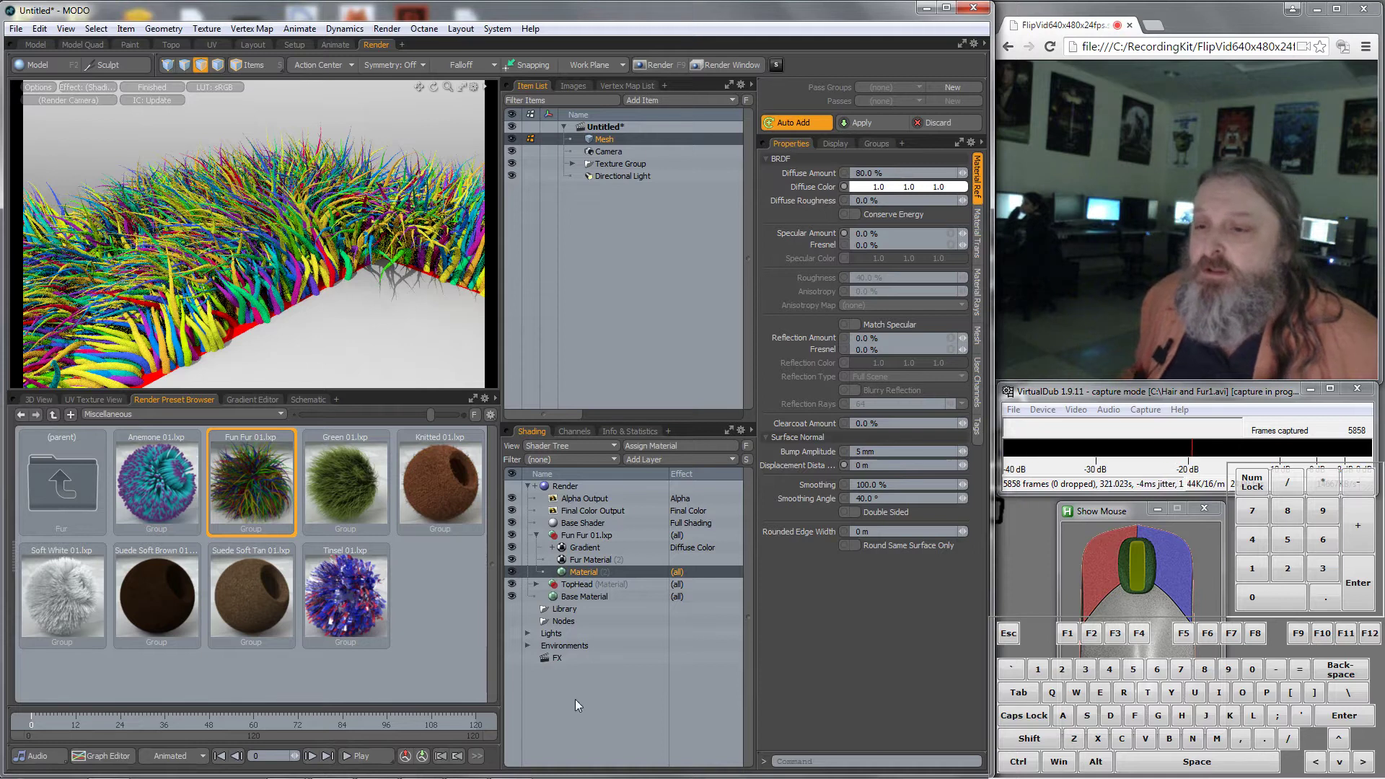
pyautogui.click(577, 536)
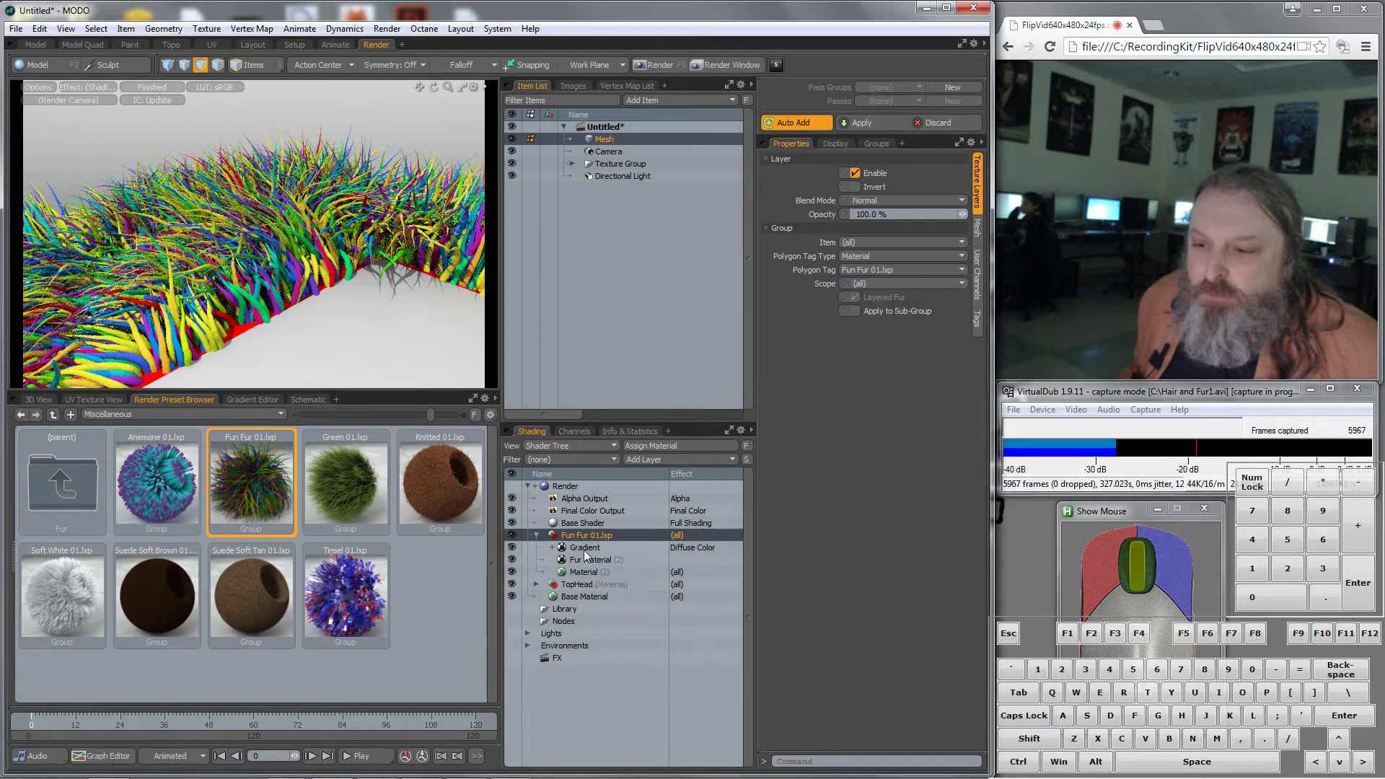
pyautogui.click(589, 561)
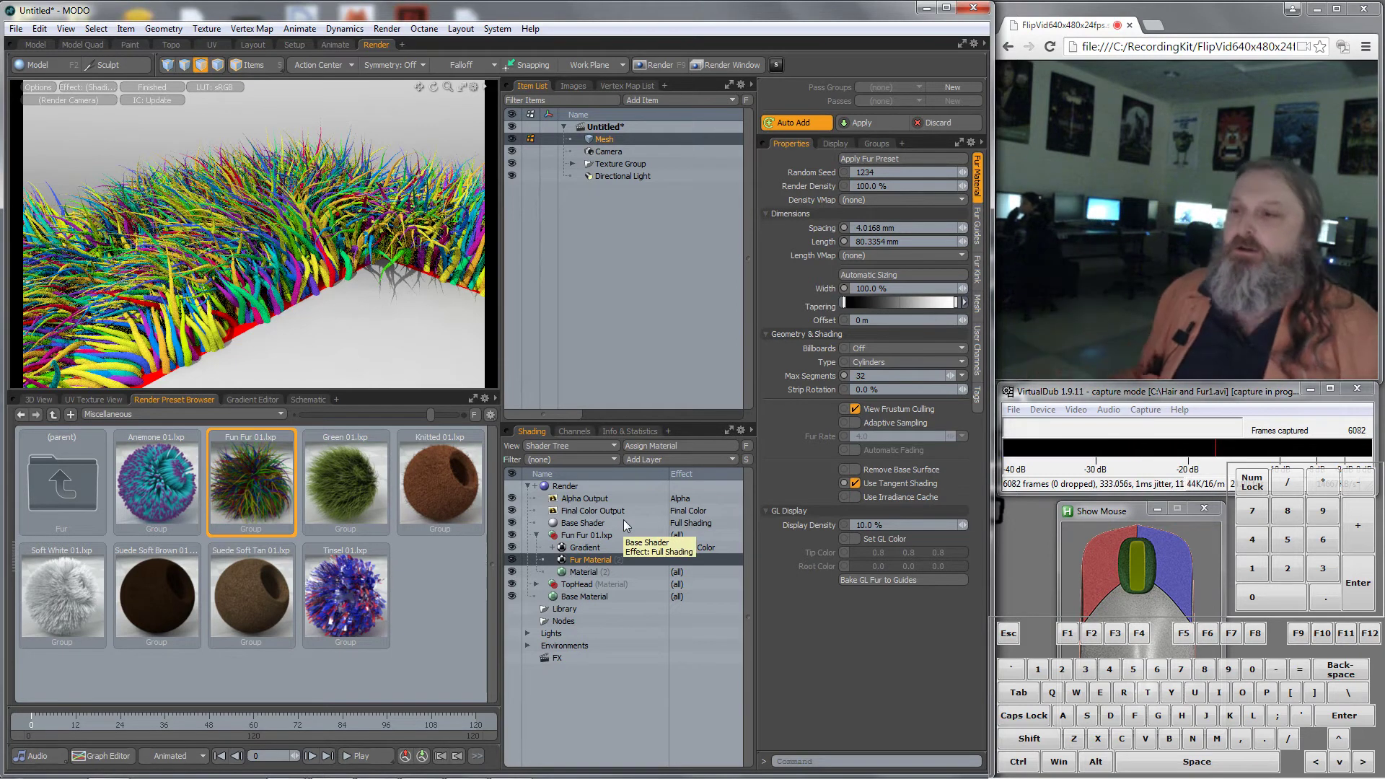
pyautogui.click(35, 44)
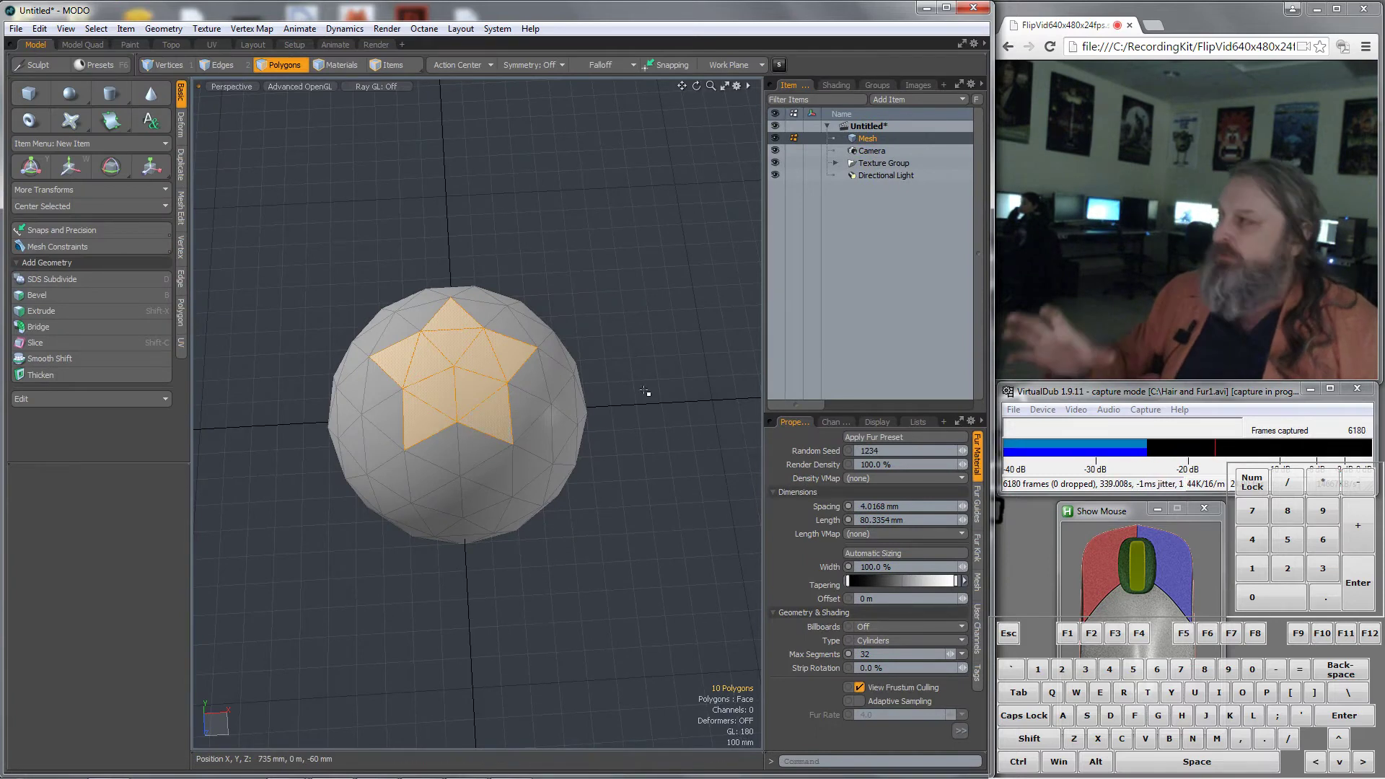
pyautogui.click(377, 44)
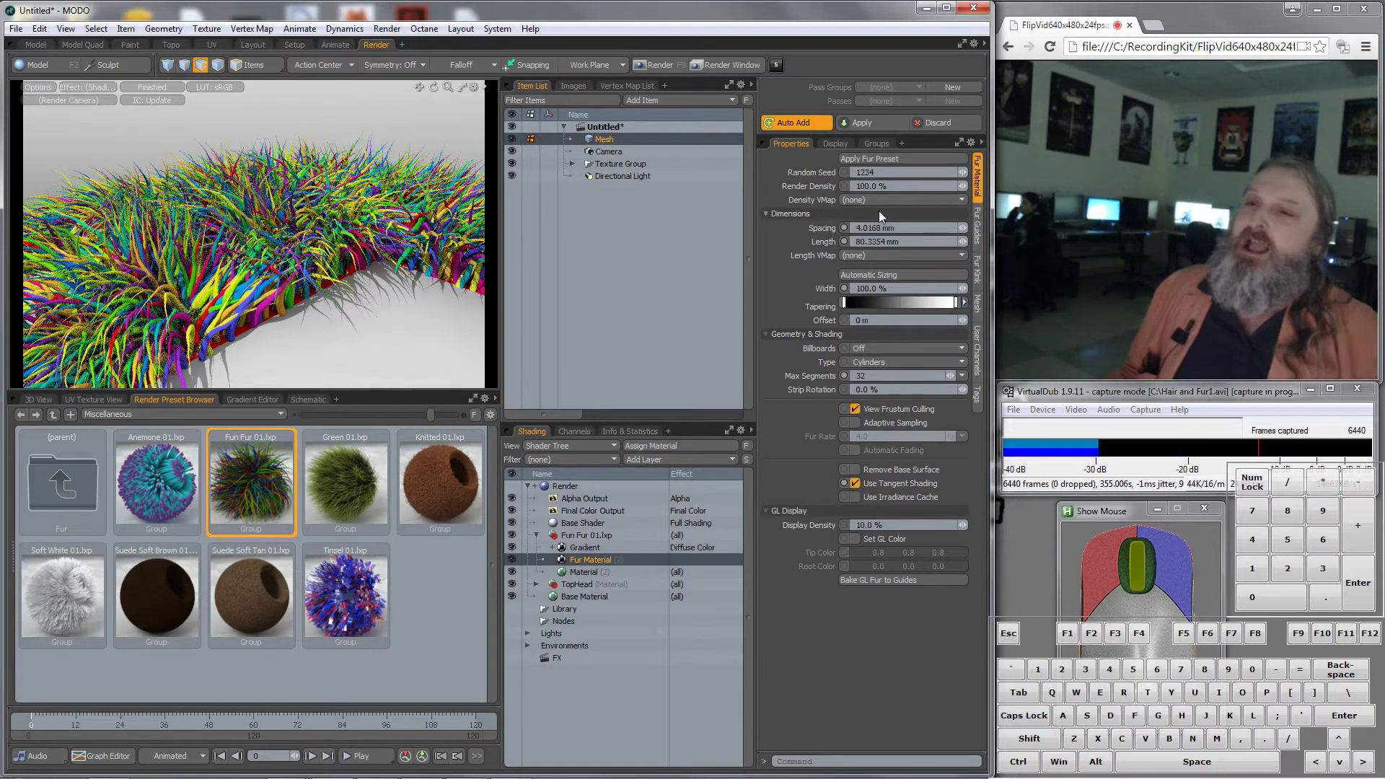
# Set the Fur Material's spacing to 2 mm
pyautogui.click(912, 228)
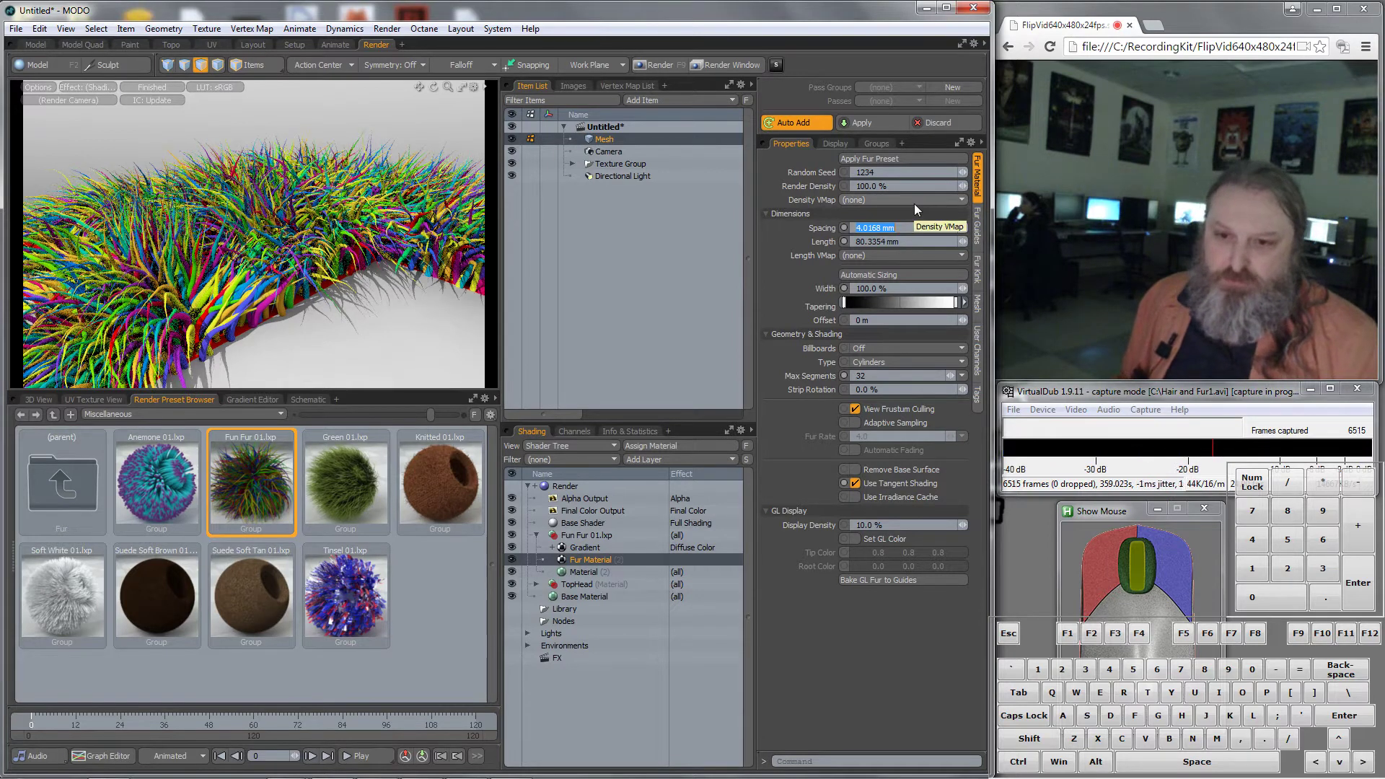
pyautogui.write('2')
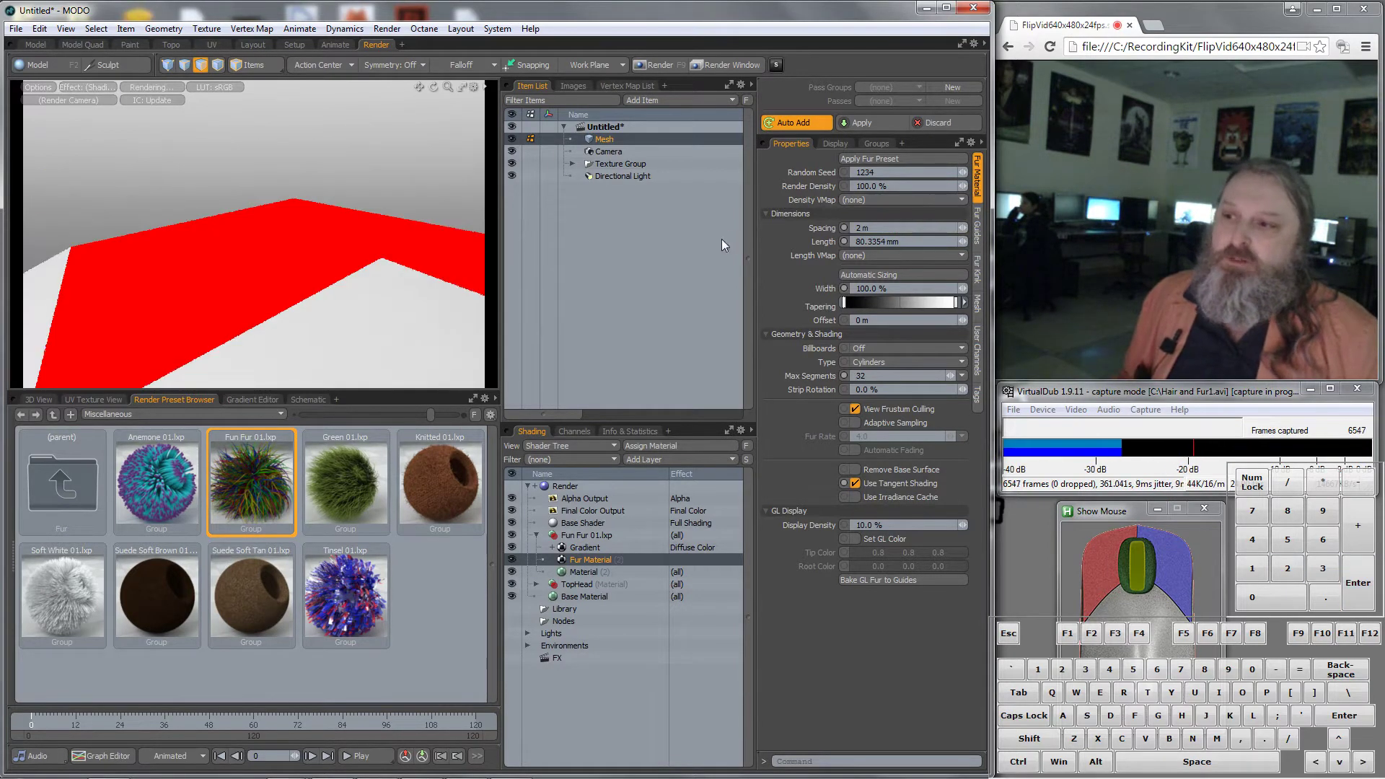
pyautogui.click(899, 226)
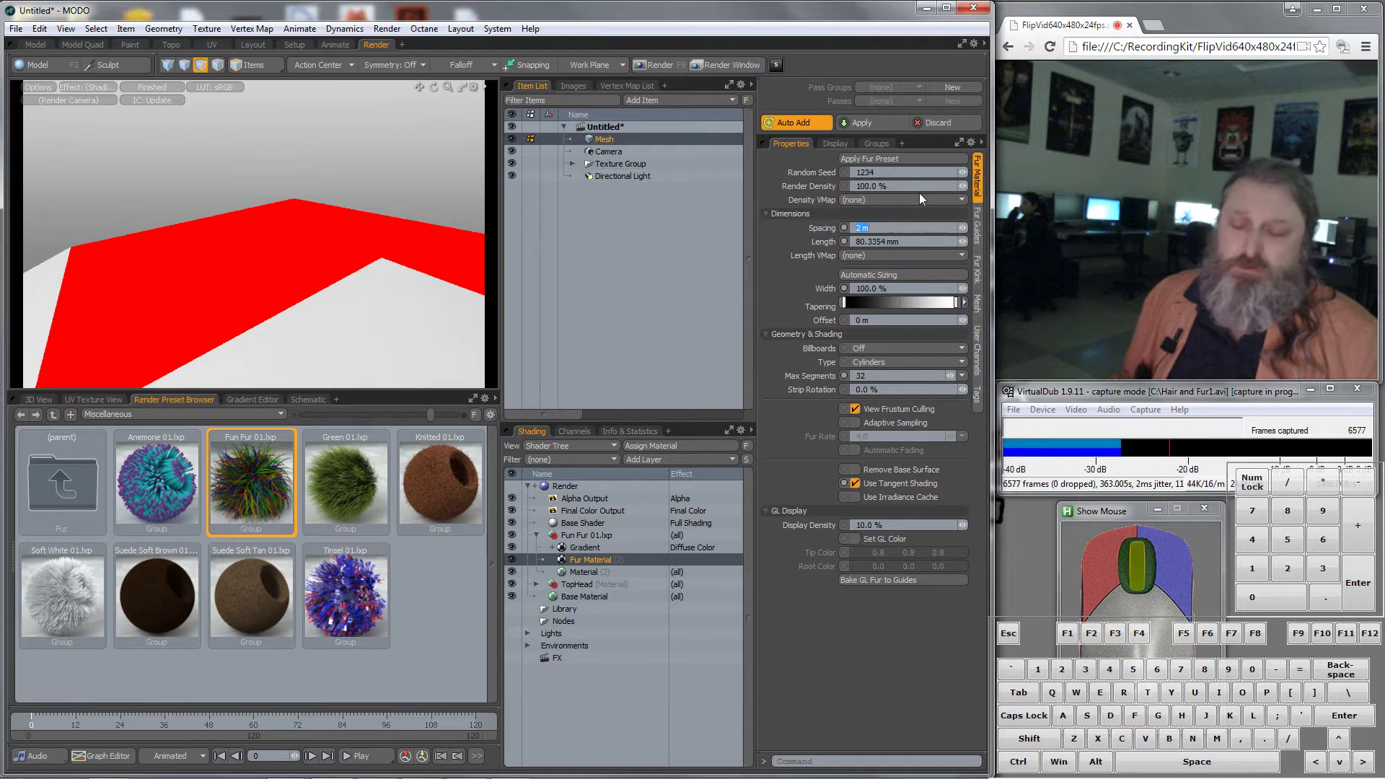
pyautogui.write('2')
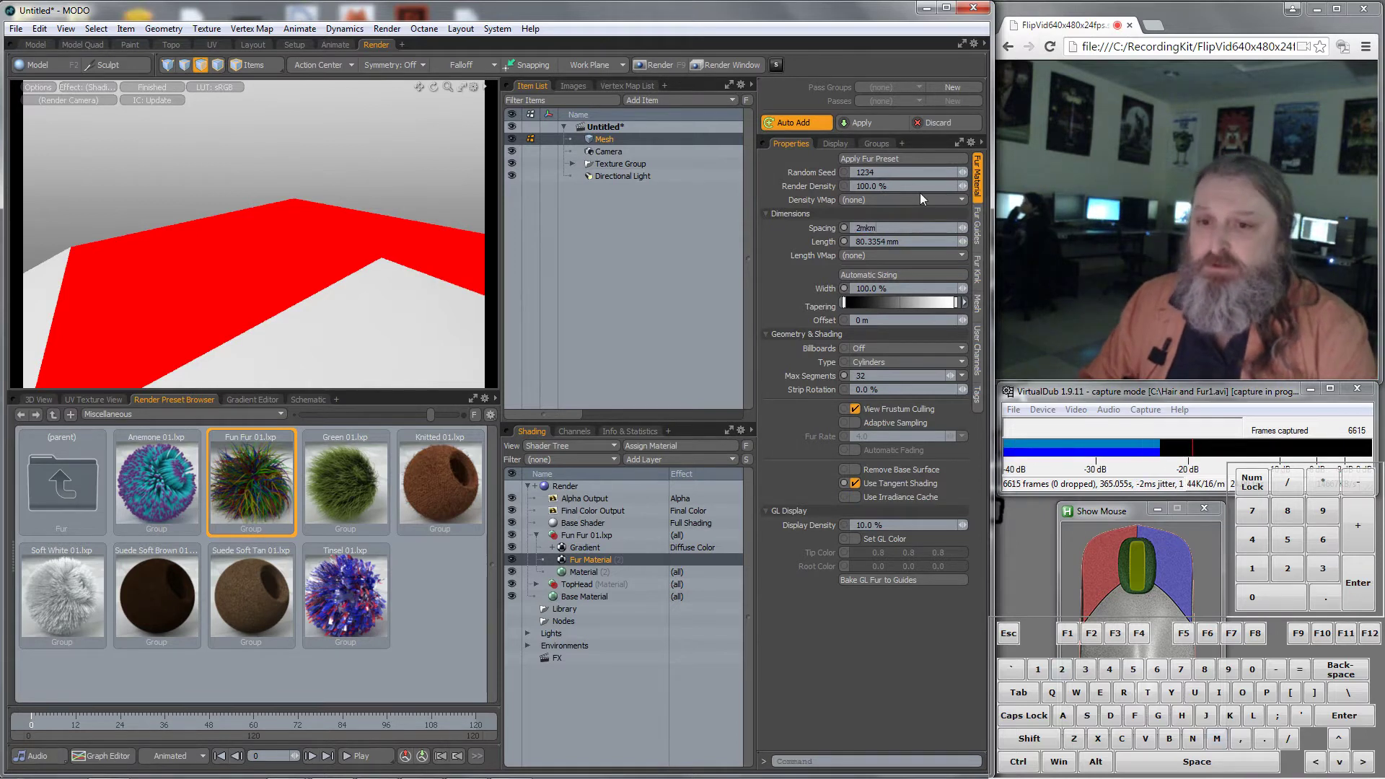
pyautogui.write('mm')
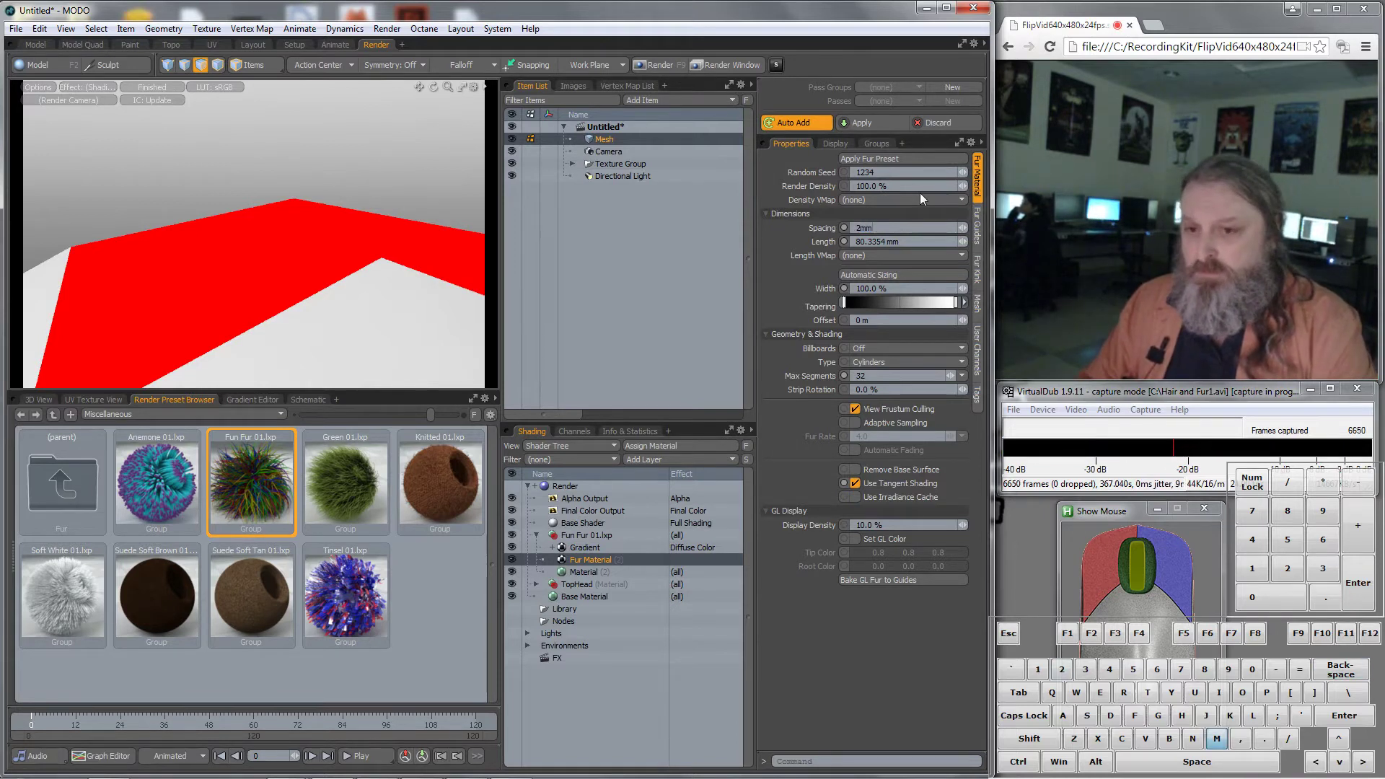
pyautogui.press('Return')
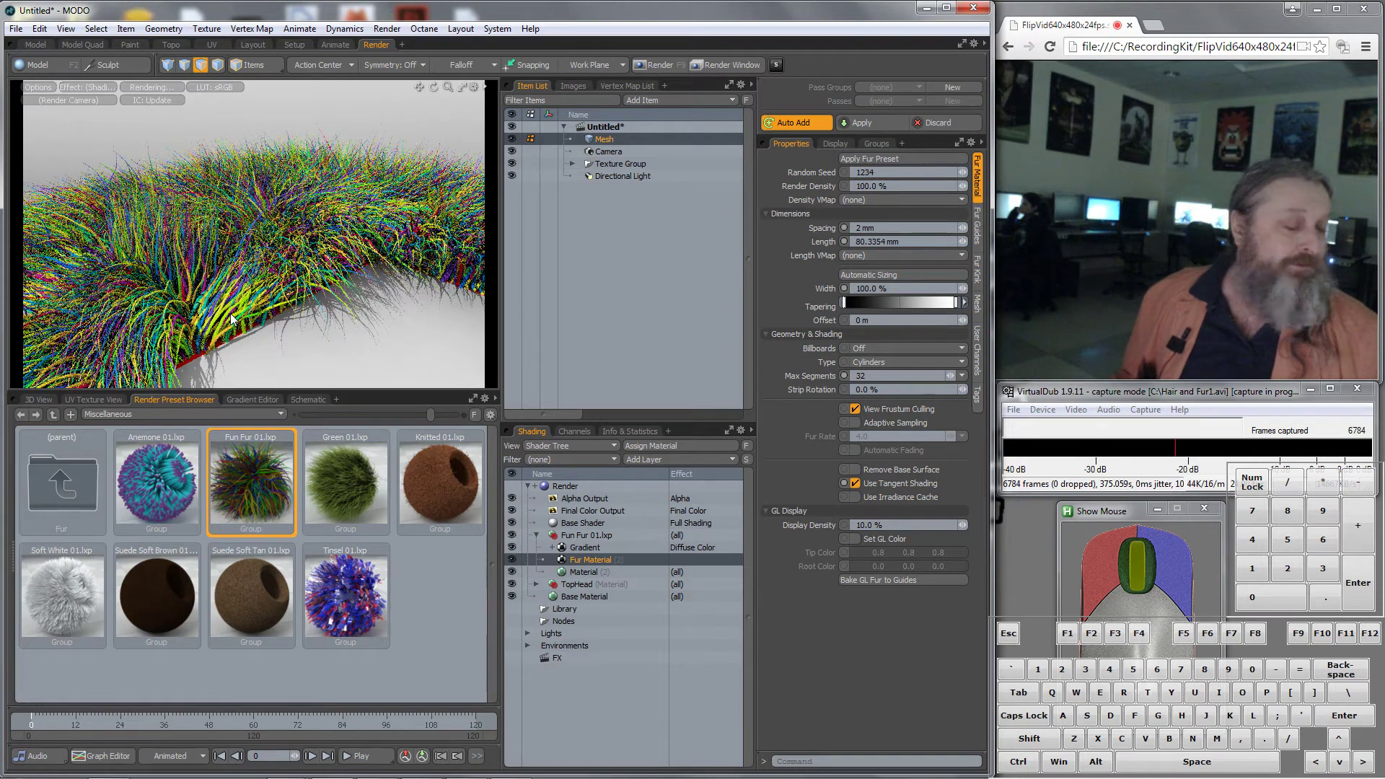
# Set the Fur Material's spacing to 8 mm to make the strands sparser and thicker
pyautogui.click(877, 227)
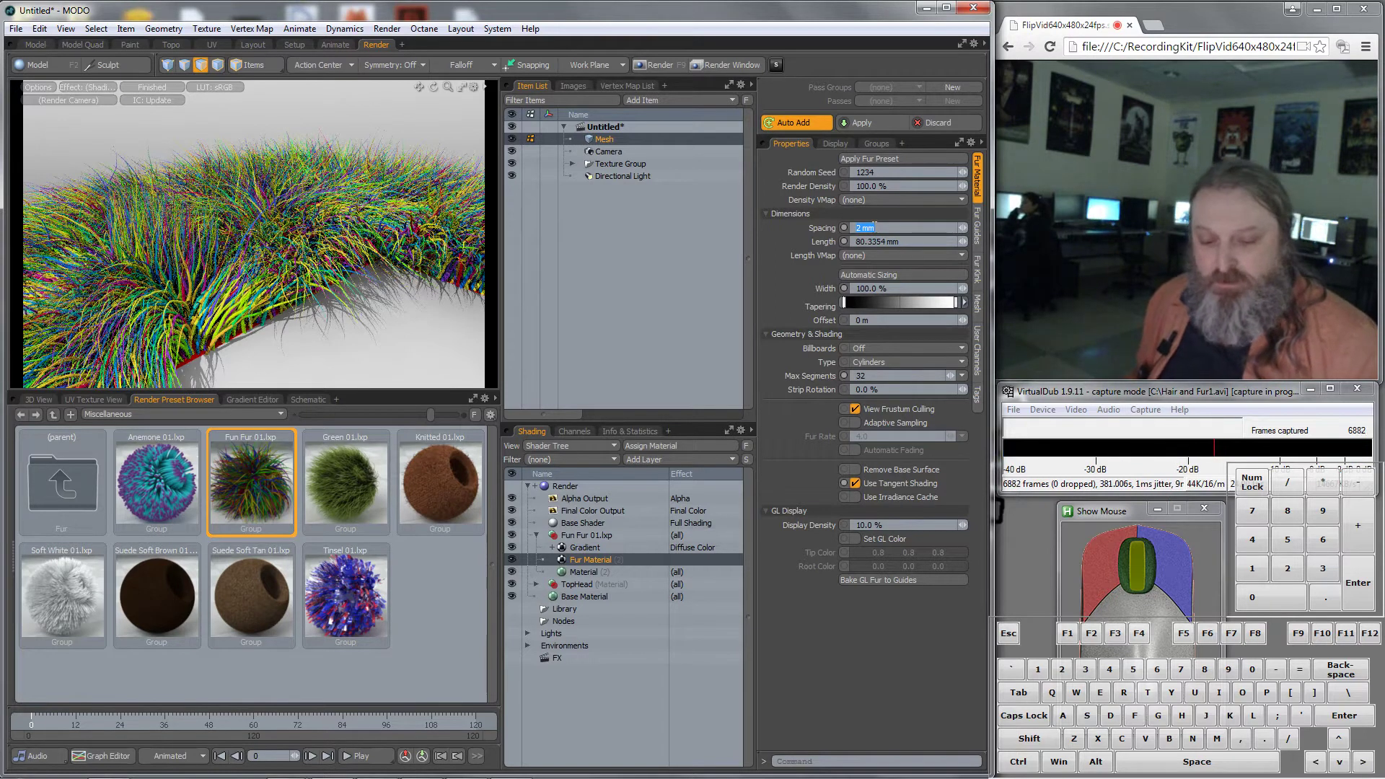
pyautogui.write('8')
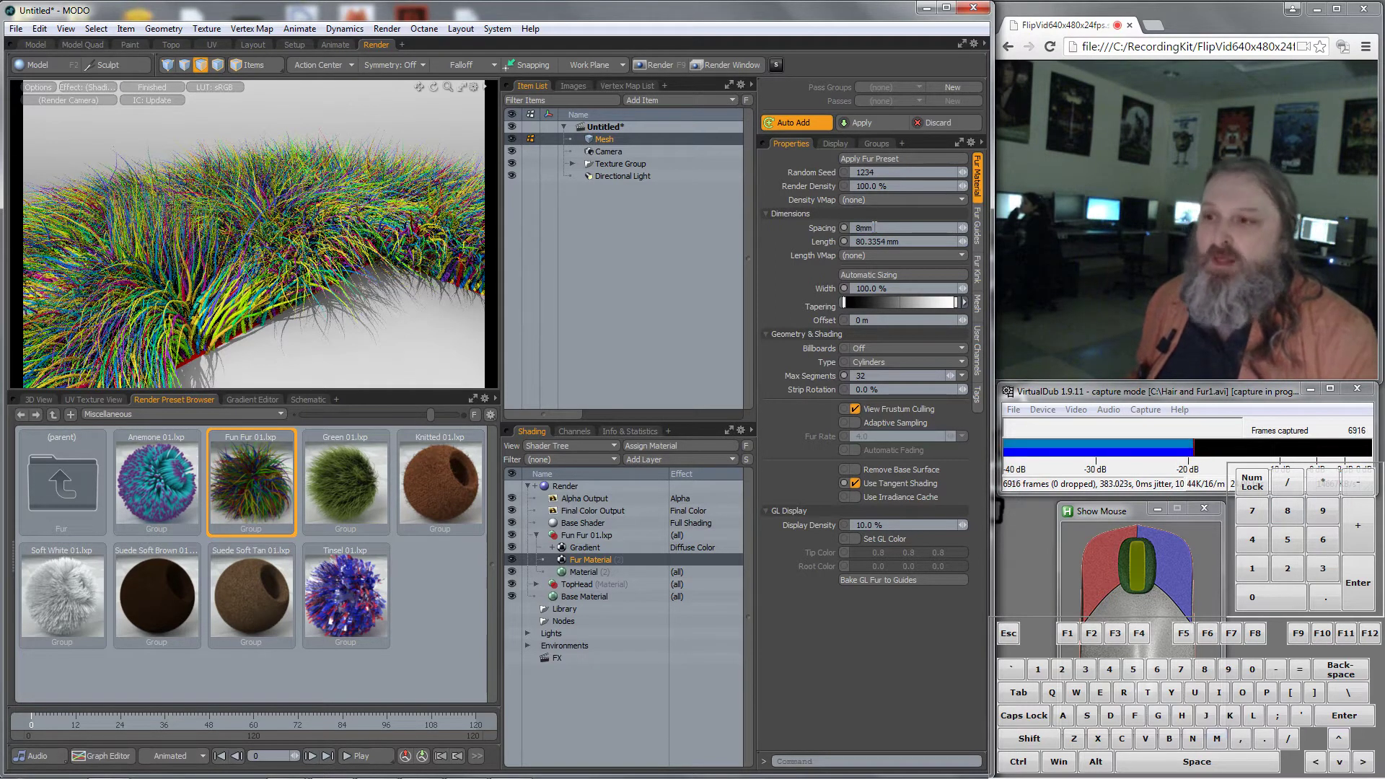
pyautogui.press('Return')
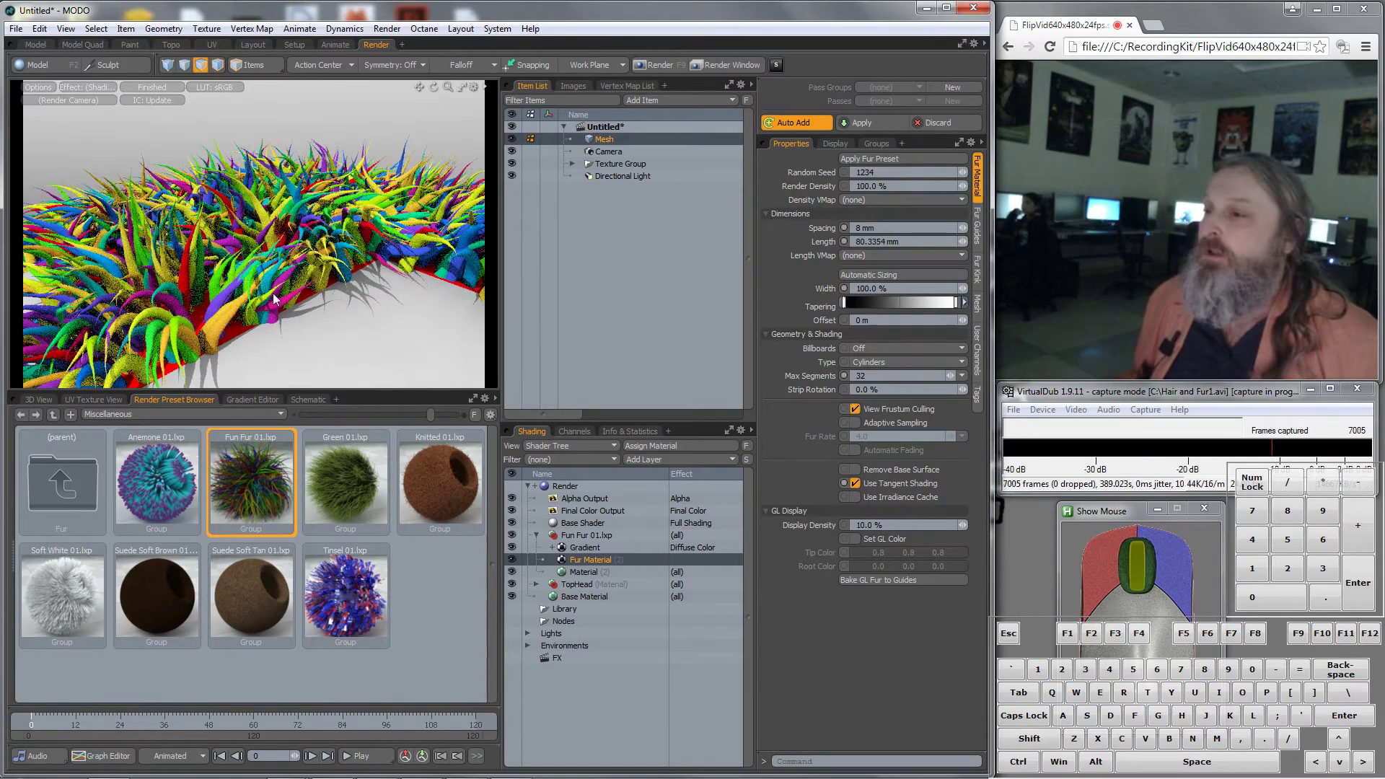
# Set the Fur Material's length to 200 mm and inspect the fur on the sphere in the render preview
pyautogui.keyDown('alt'); pyautogui.moveTo(181, 339); pyautogui.dragTo(284, 299); pyautogui.keyUp('alt')
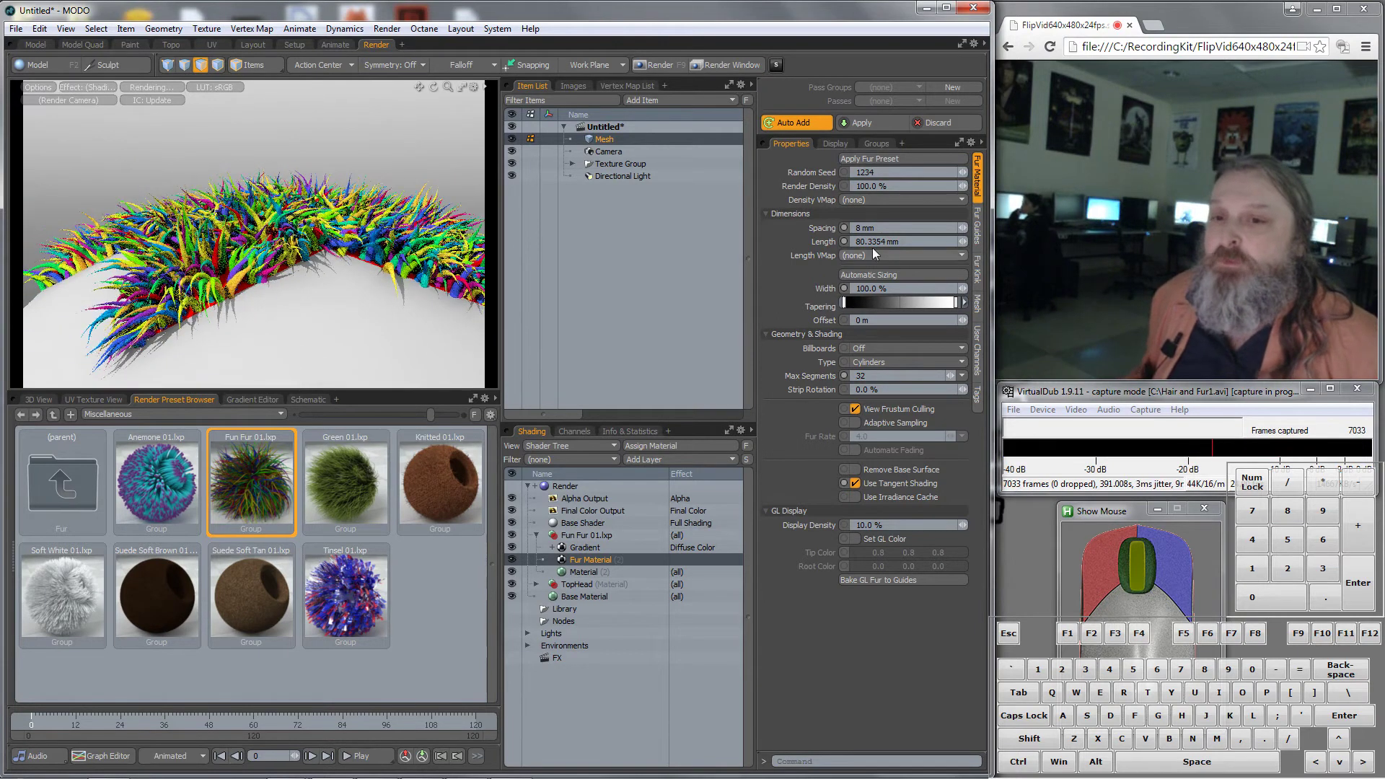
pyautogui.click(907, 241)
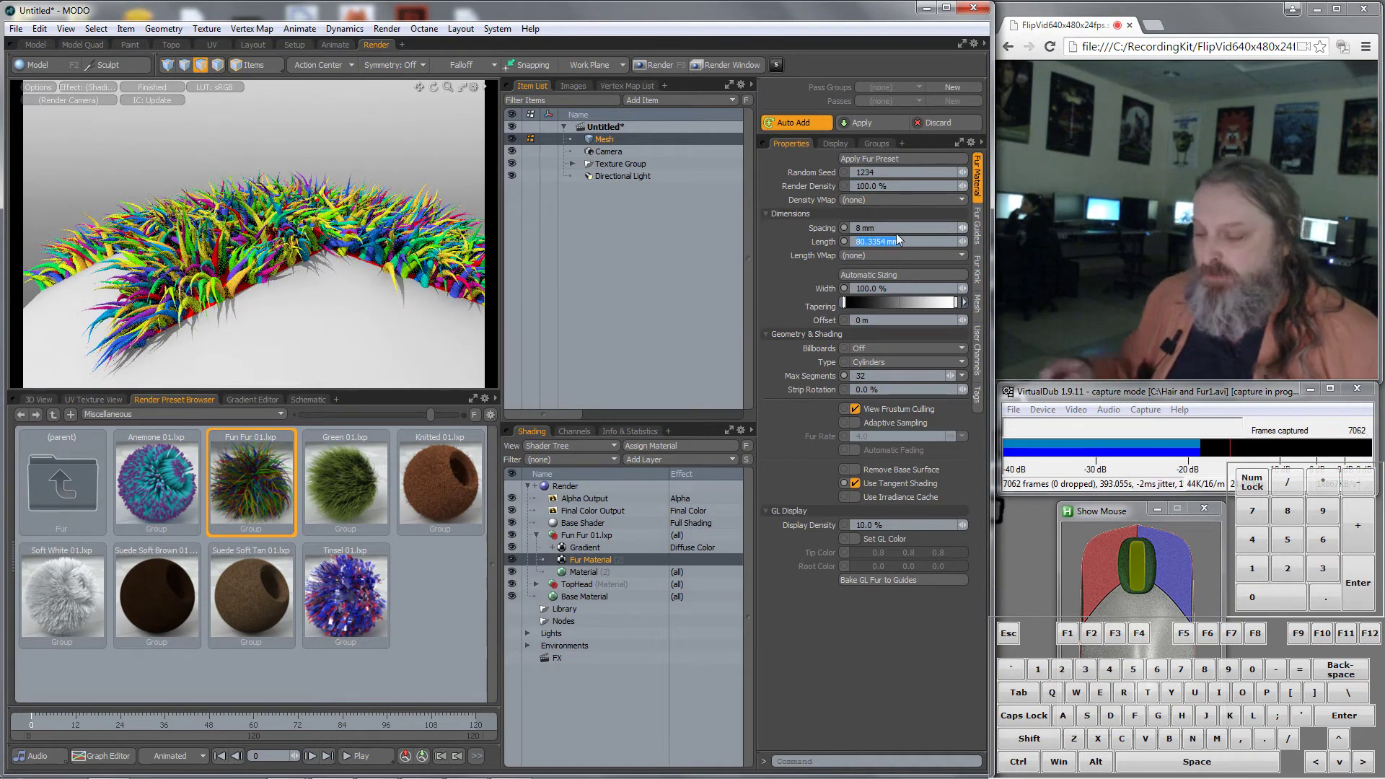
pyautogui.write('200')
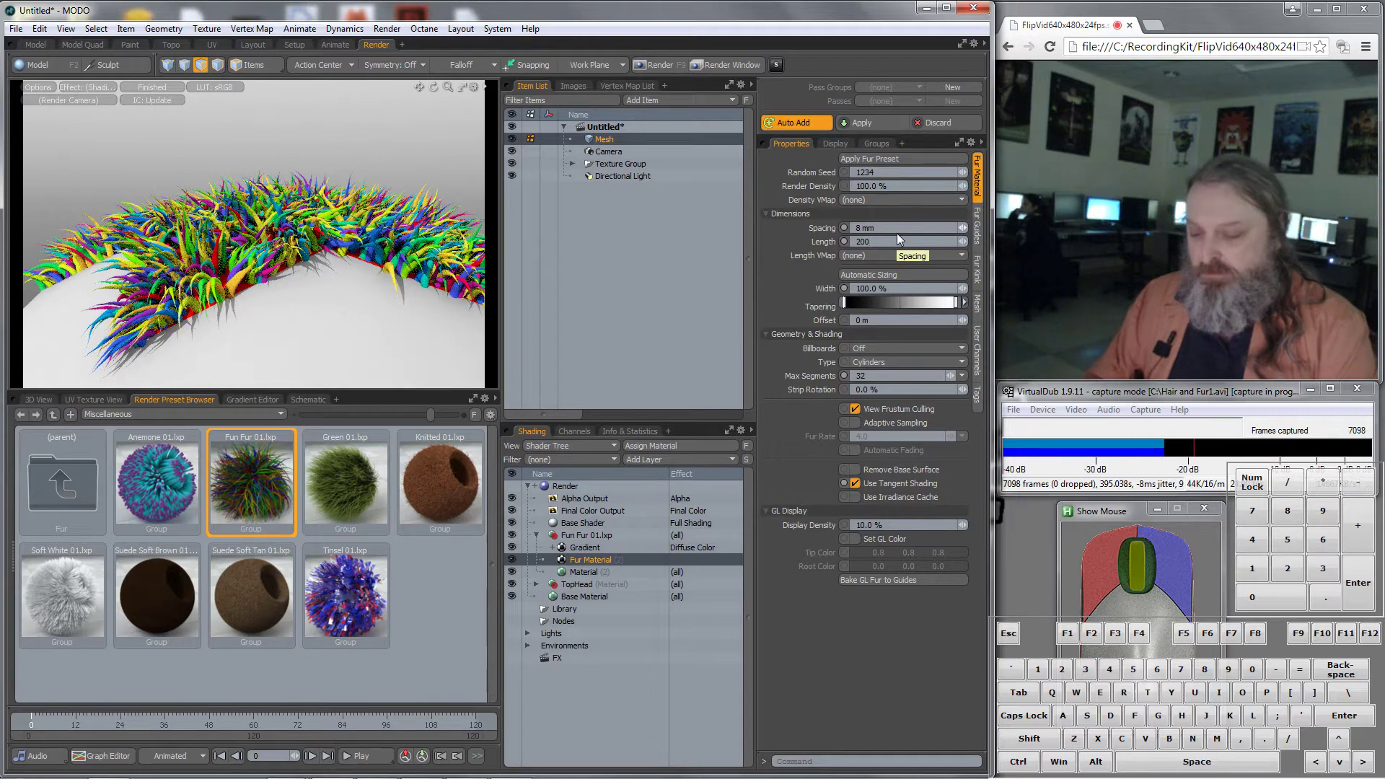
pyautogui.write('mm')
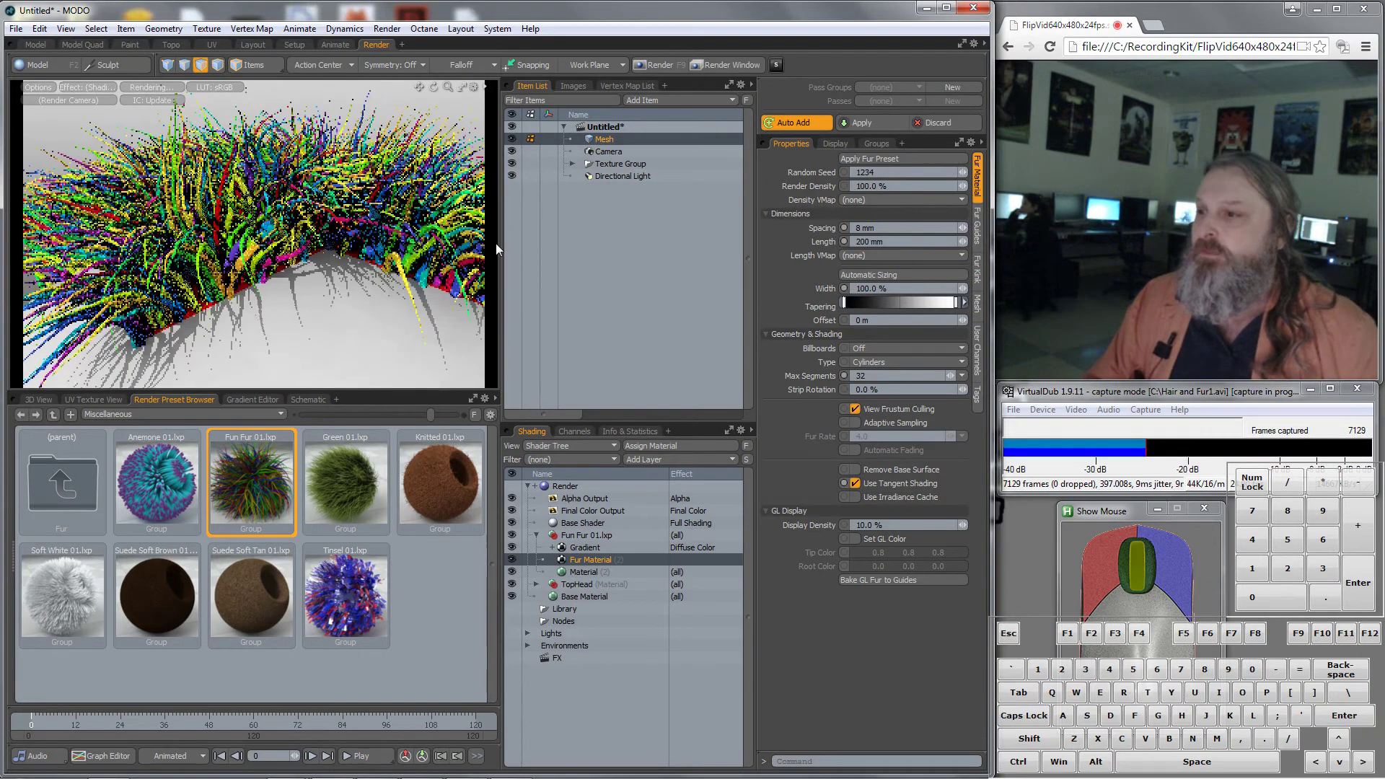
pyautogui.scroll(-4, 350, 264)
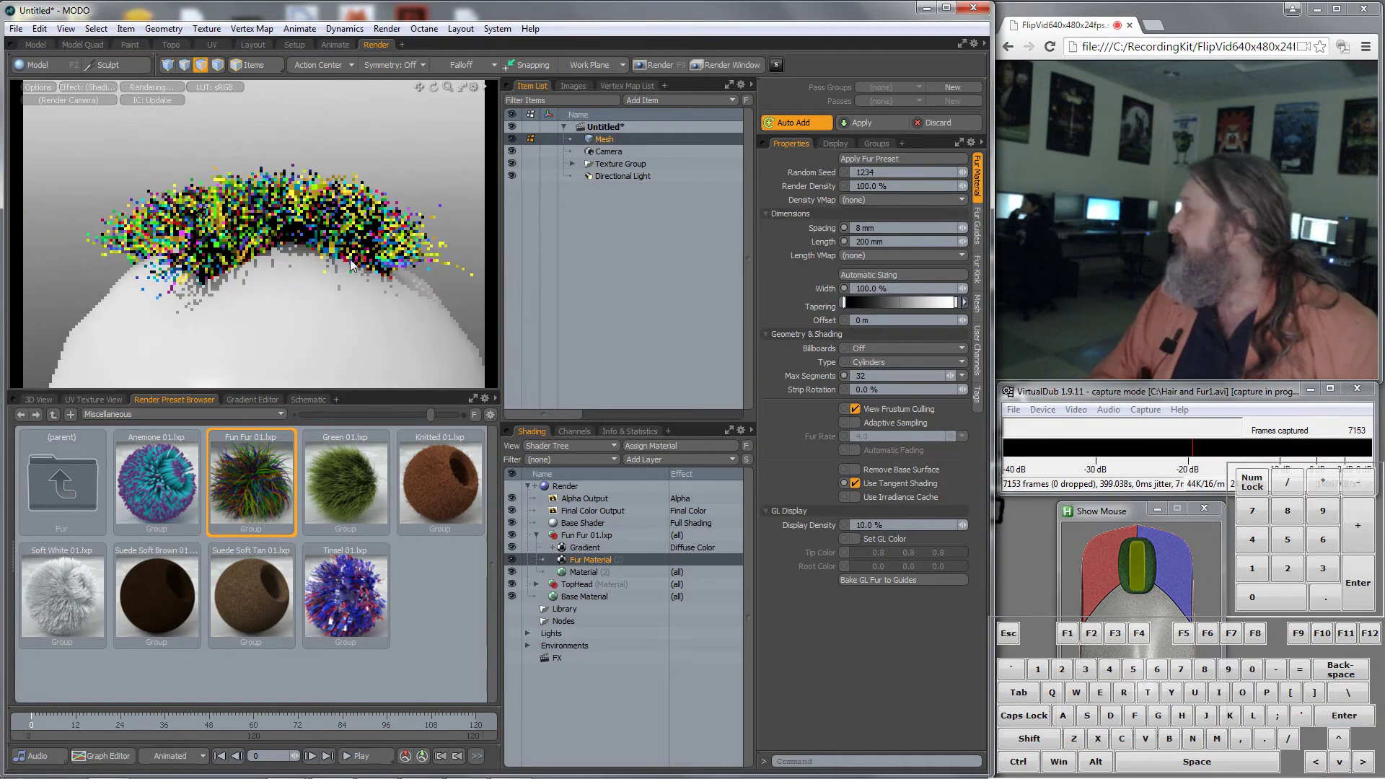
pyautogui.keyDown('alt'); pyautogui.moveTo(365, 217); pyautogui.dragTo(390, 202); pyautogui.keyUp('alt')
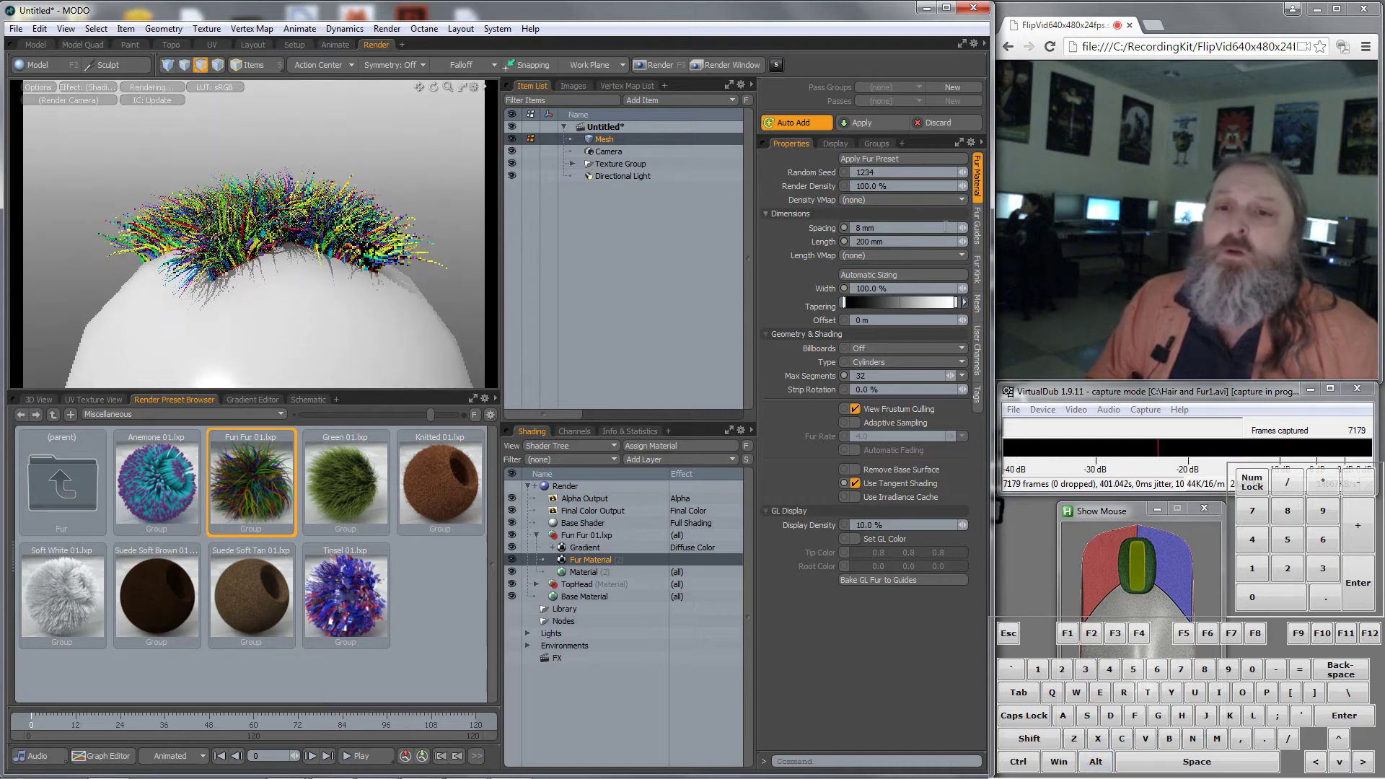
# Set the Fur Material's length to 1 m and frame the whole tuft in the render preview
pyautogui.click(909, 241)
pyautogui.write('1m')
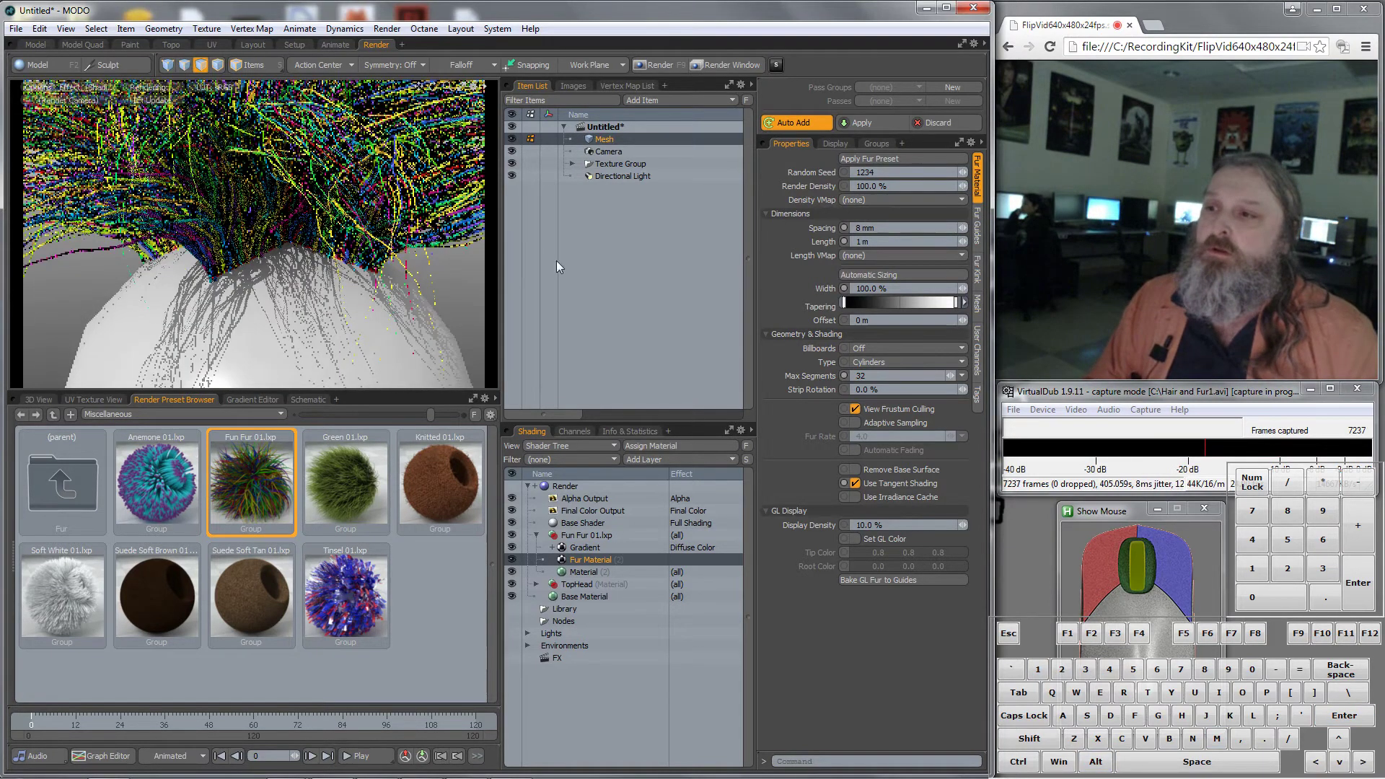
pyautogui.scroll(-3, 357, 263)
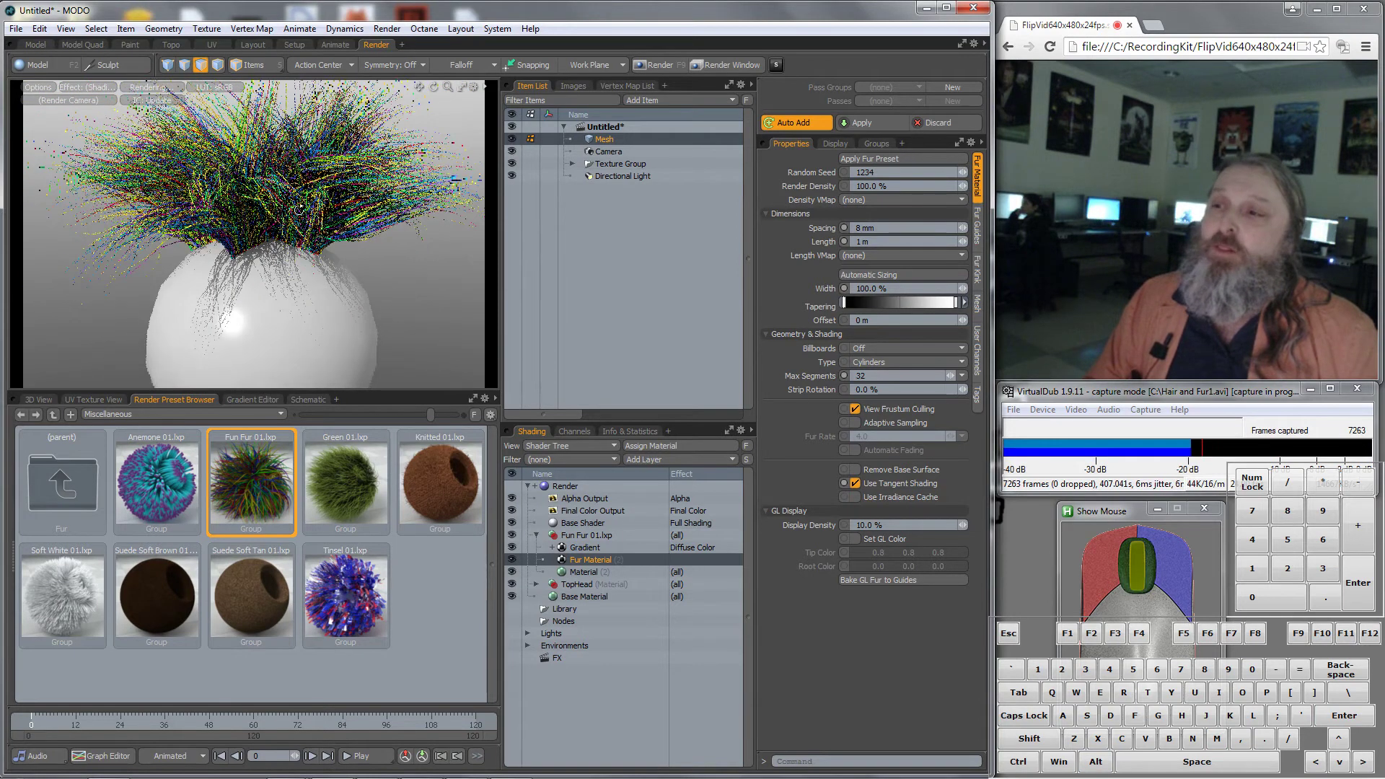
pyautogui.keyDown('alt'); pyautogui.moveTo(295, 204); pyautogui.dragTo(323, 267); pyautogui.keyUp('alt')
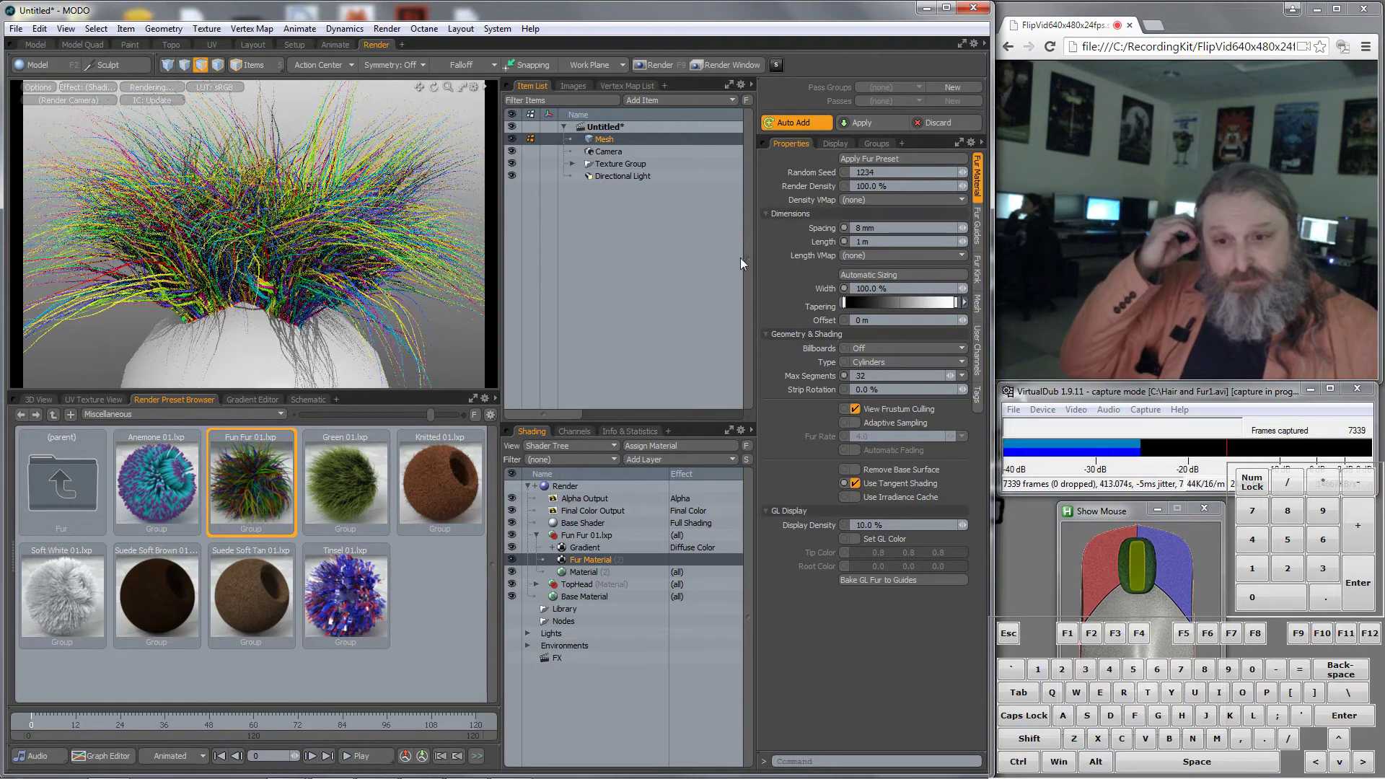
# Set the Fur Material's width to 10% while viewing the strand roots up close in the render preview
pyautogui.keyDown('alt'); pyautogui.moveTo(219, 305); pyautogui.dragTo(777, 305); pyautogui.keyUp('alt')
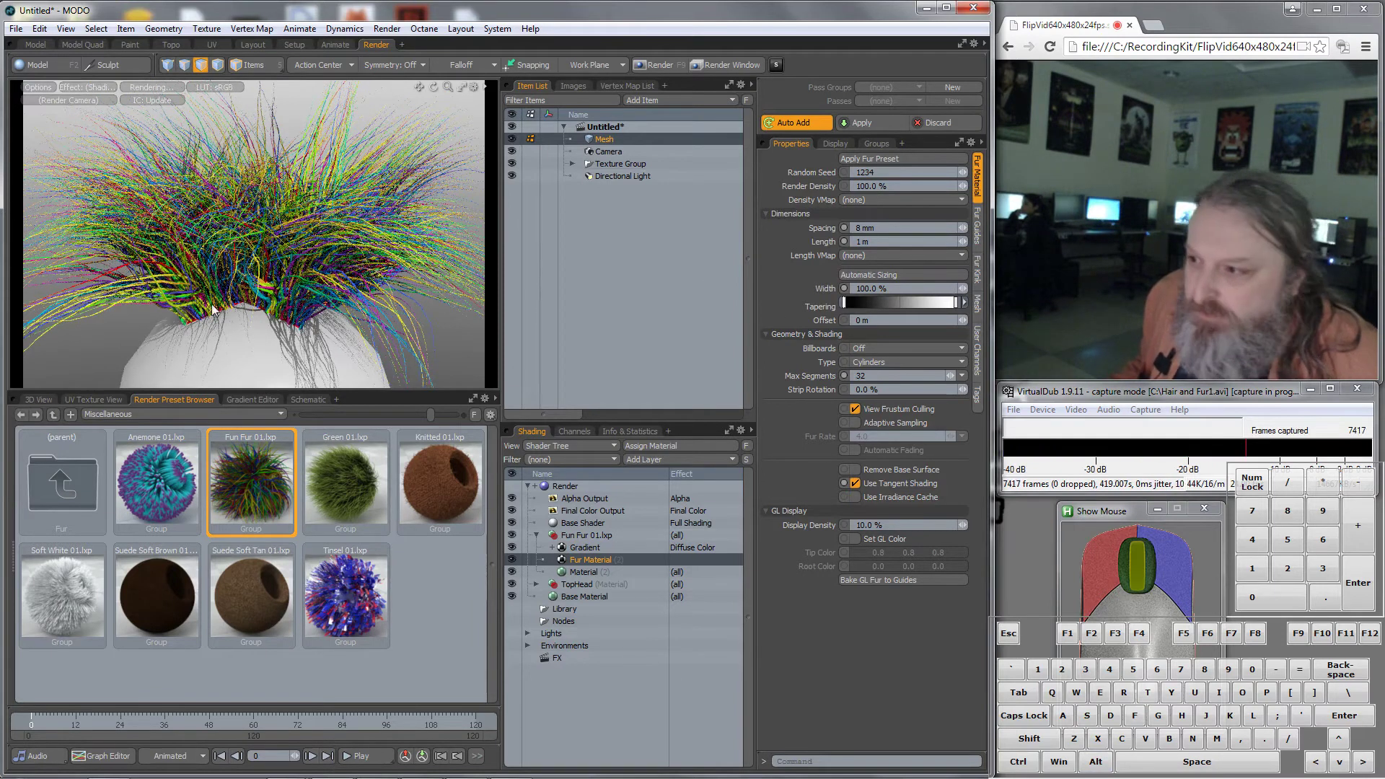
pyautogui.scroll(3, 207, 326)
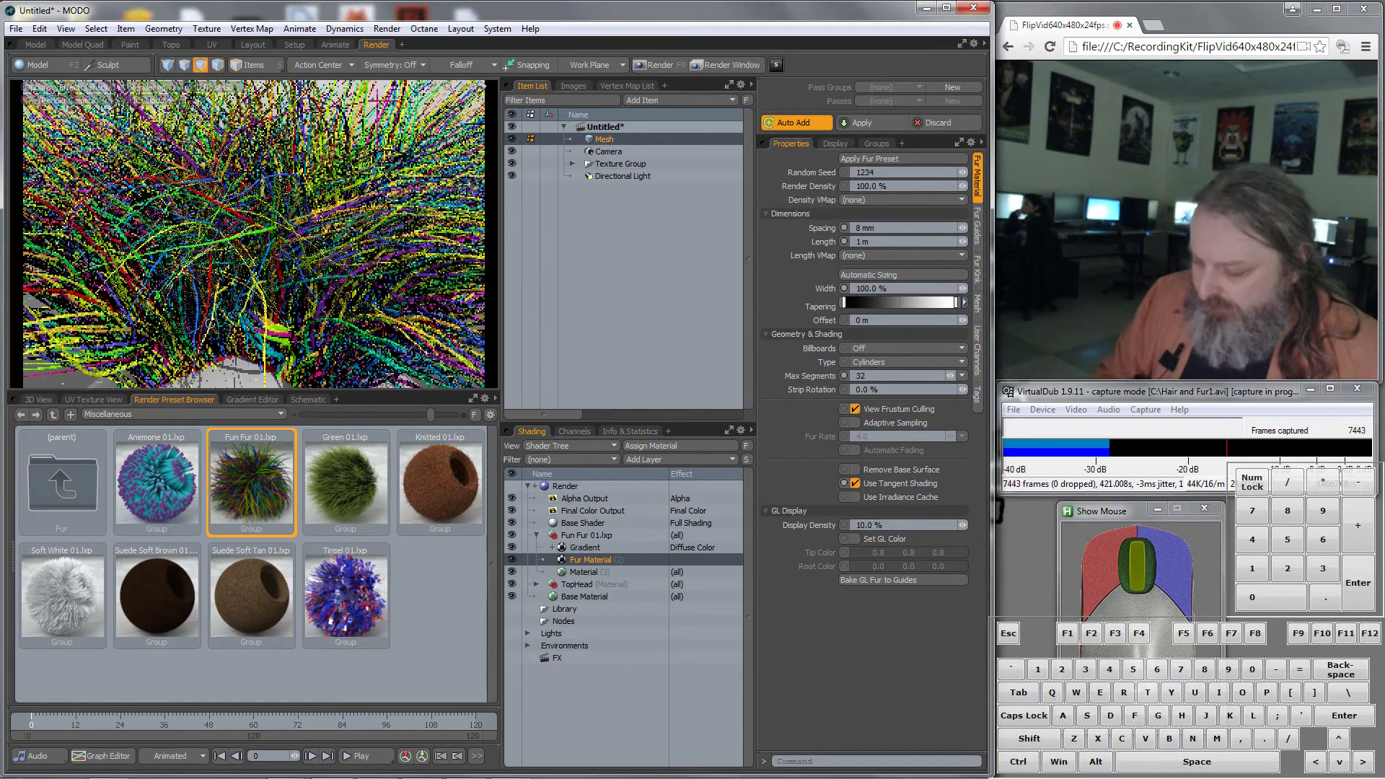
pyautogui.scroll(2, 229, 270)
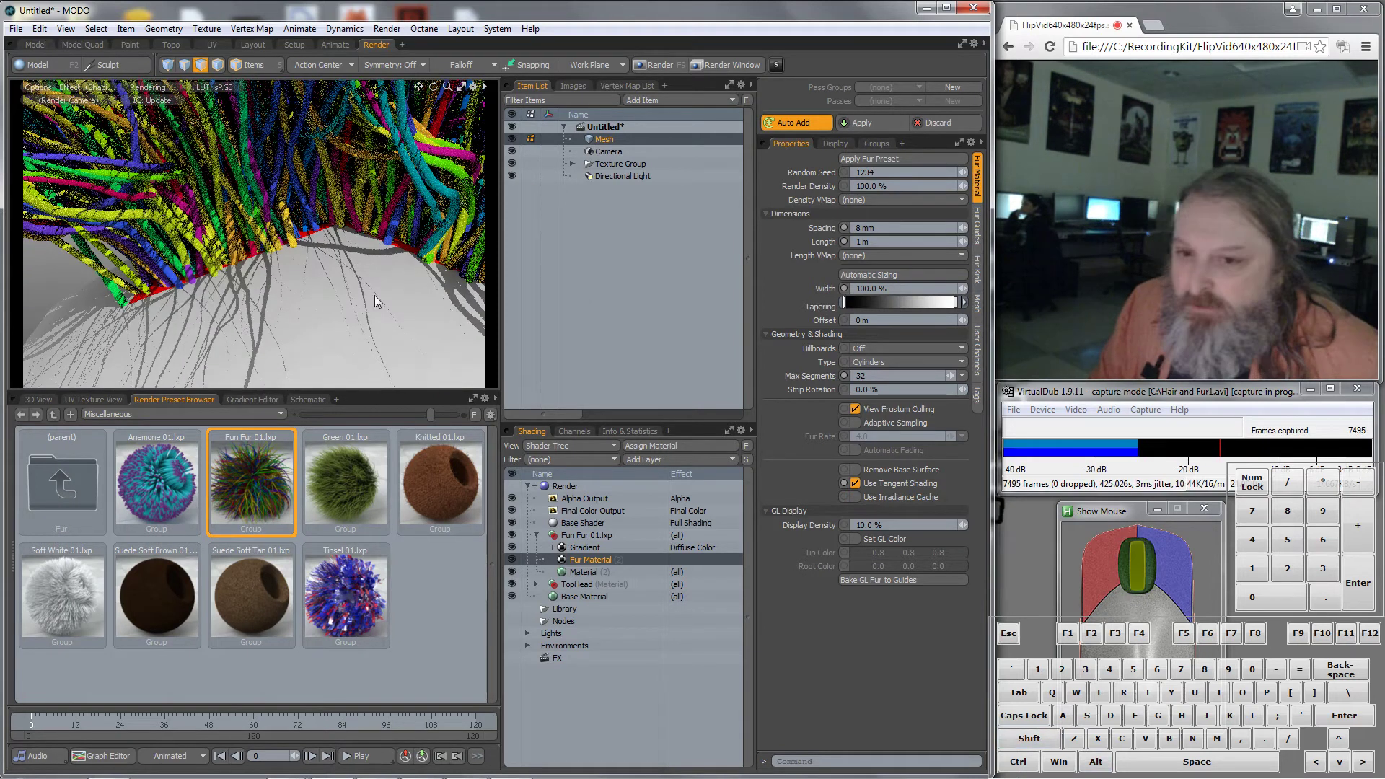
pyautogui.click(895, 288)
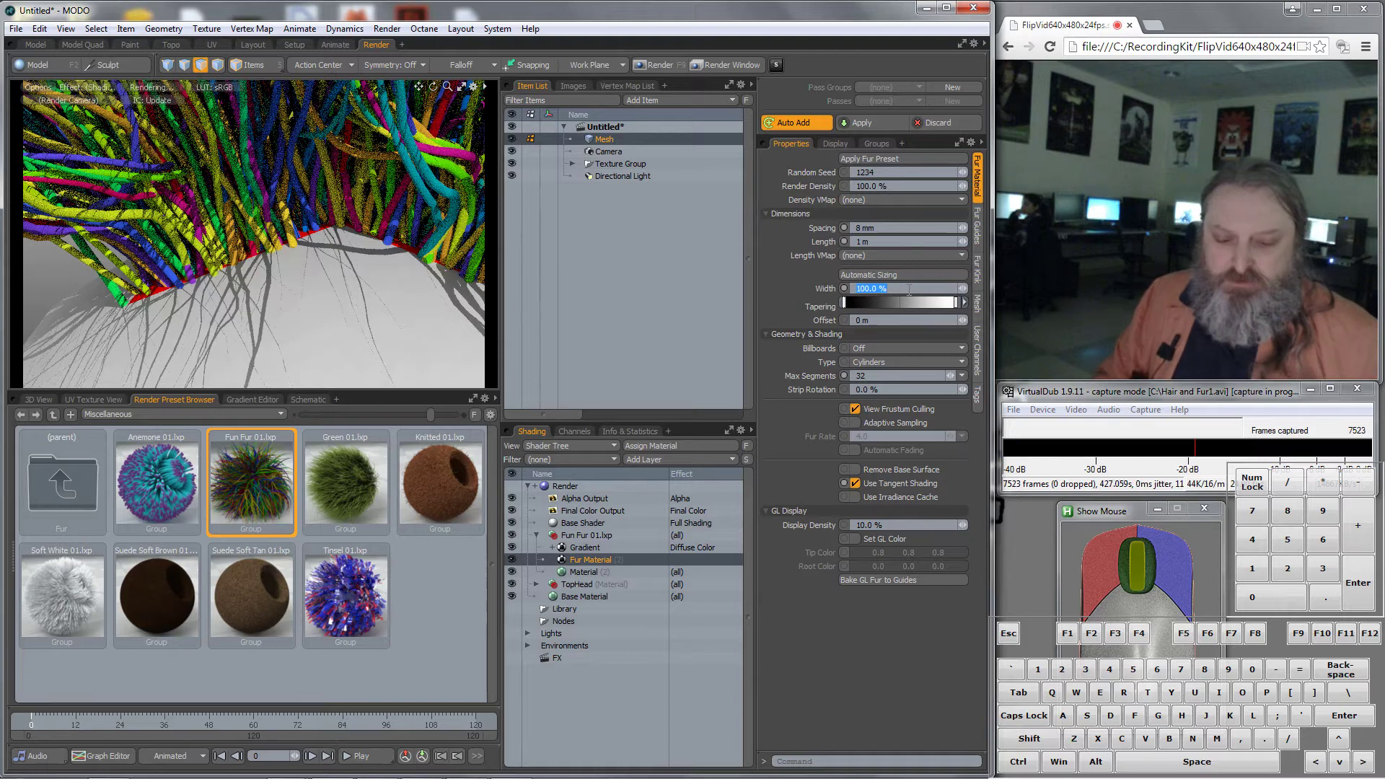
pyautogui.write('101')
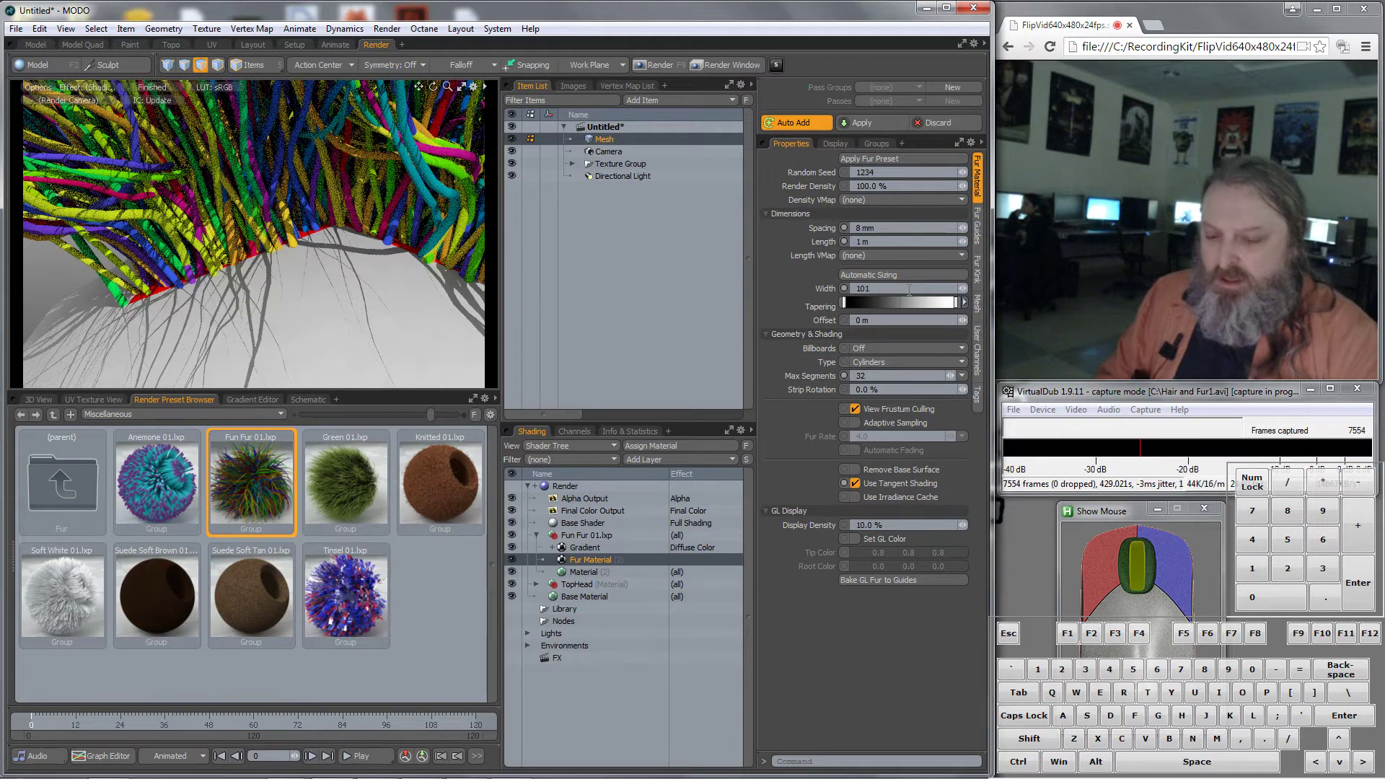
pyautogui.press('Return')
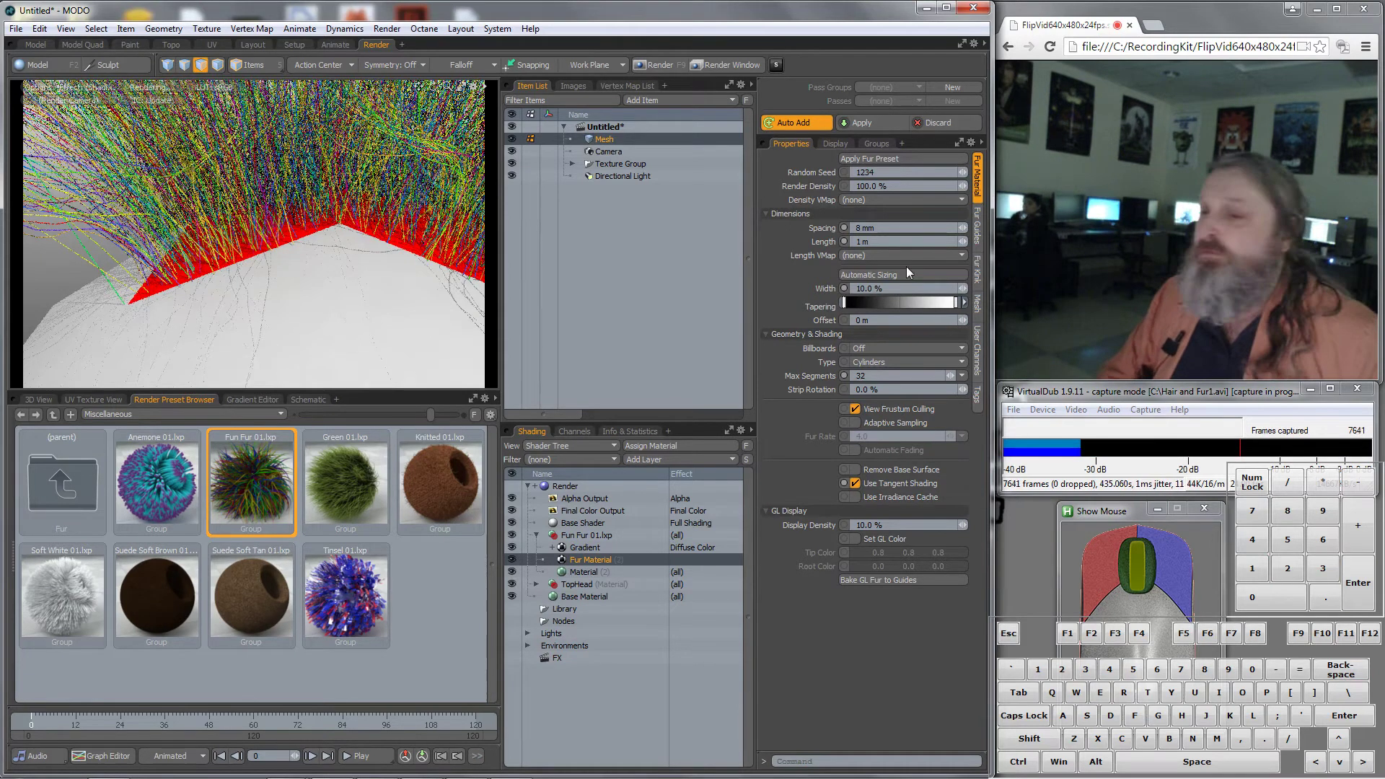
# Set the Fur Material's width to 90% and inspect the strands at their roots
pyautogui.click(892, 288)
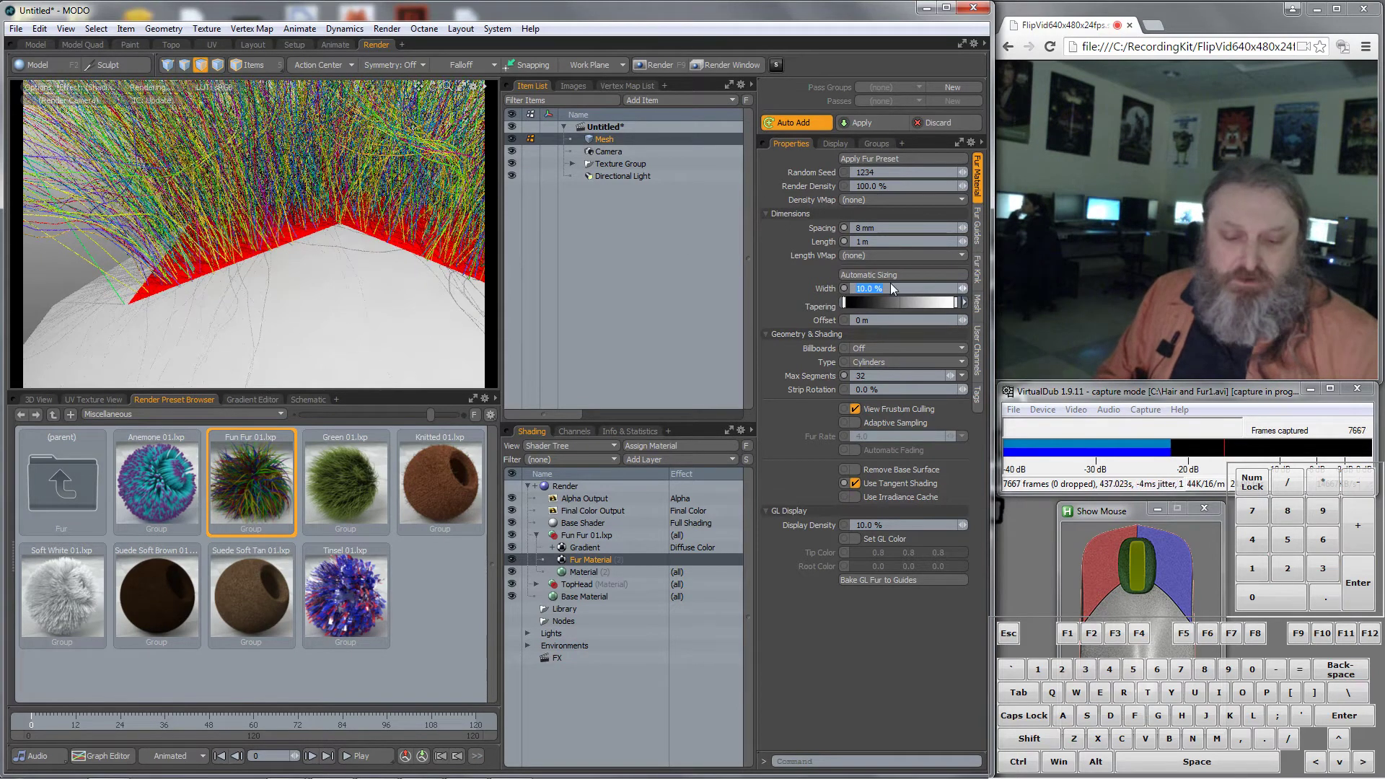
pyautogui.write('90')
pyautogui.press('Return')
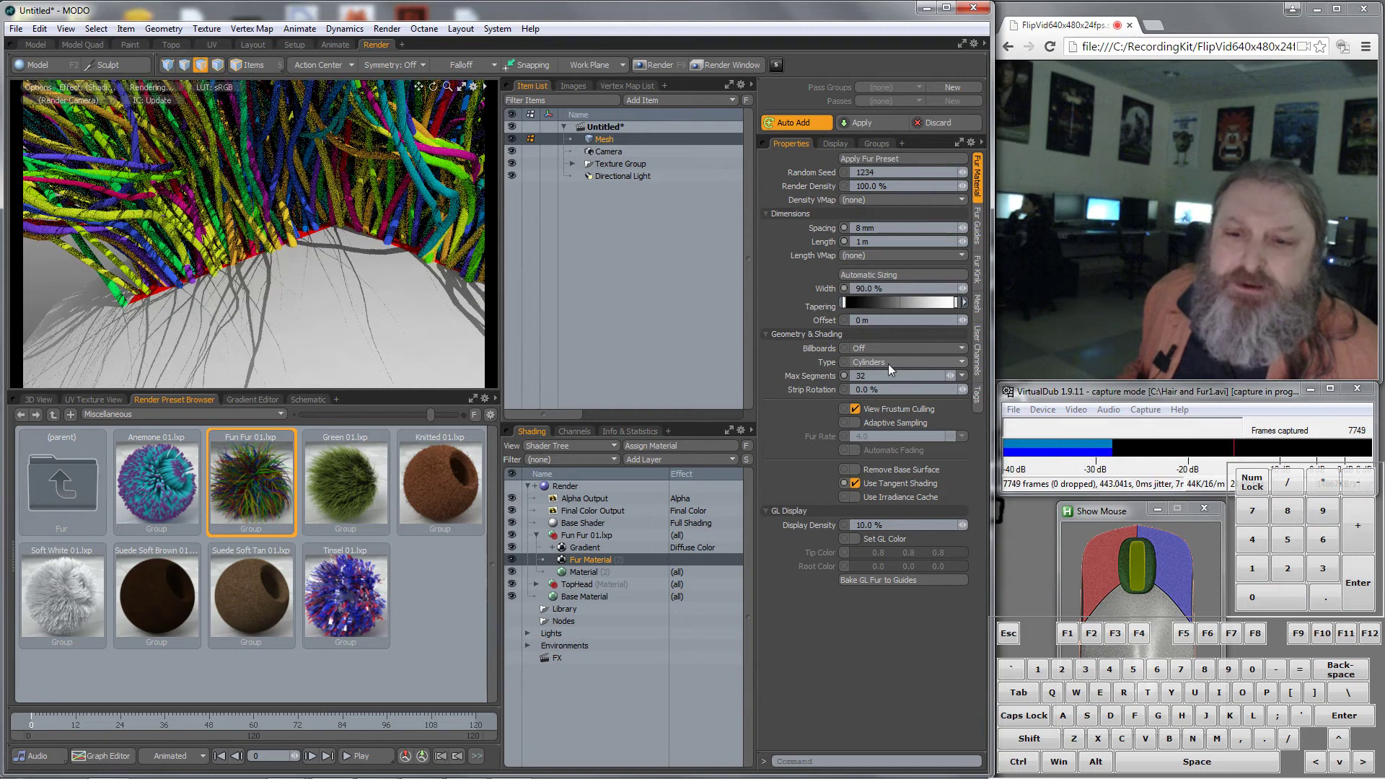
pyautogui.scroll(-1, 264, 235)
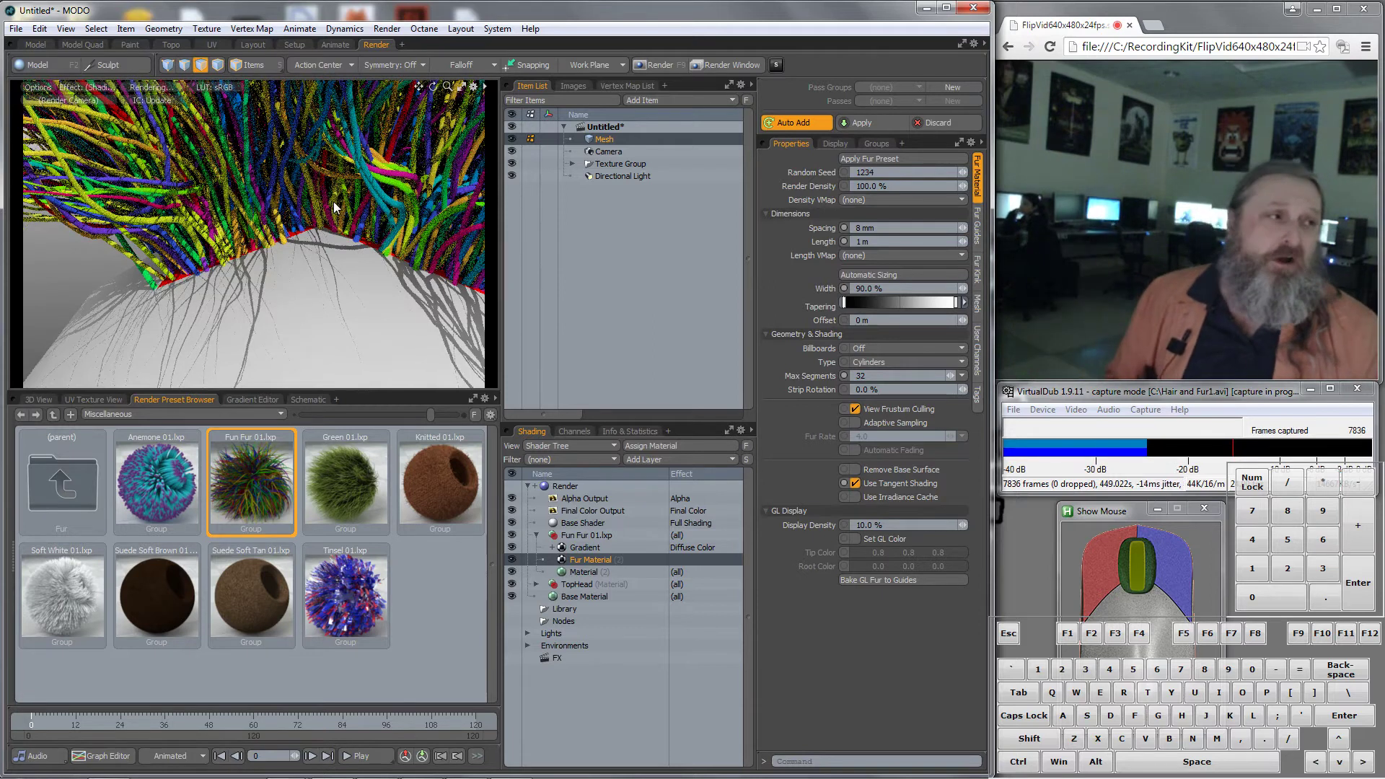
pyautogui.scroll(-1, 334, 207)
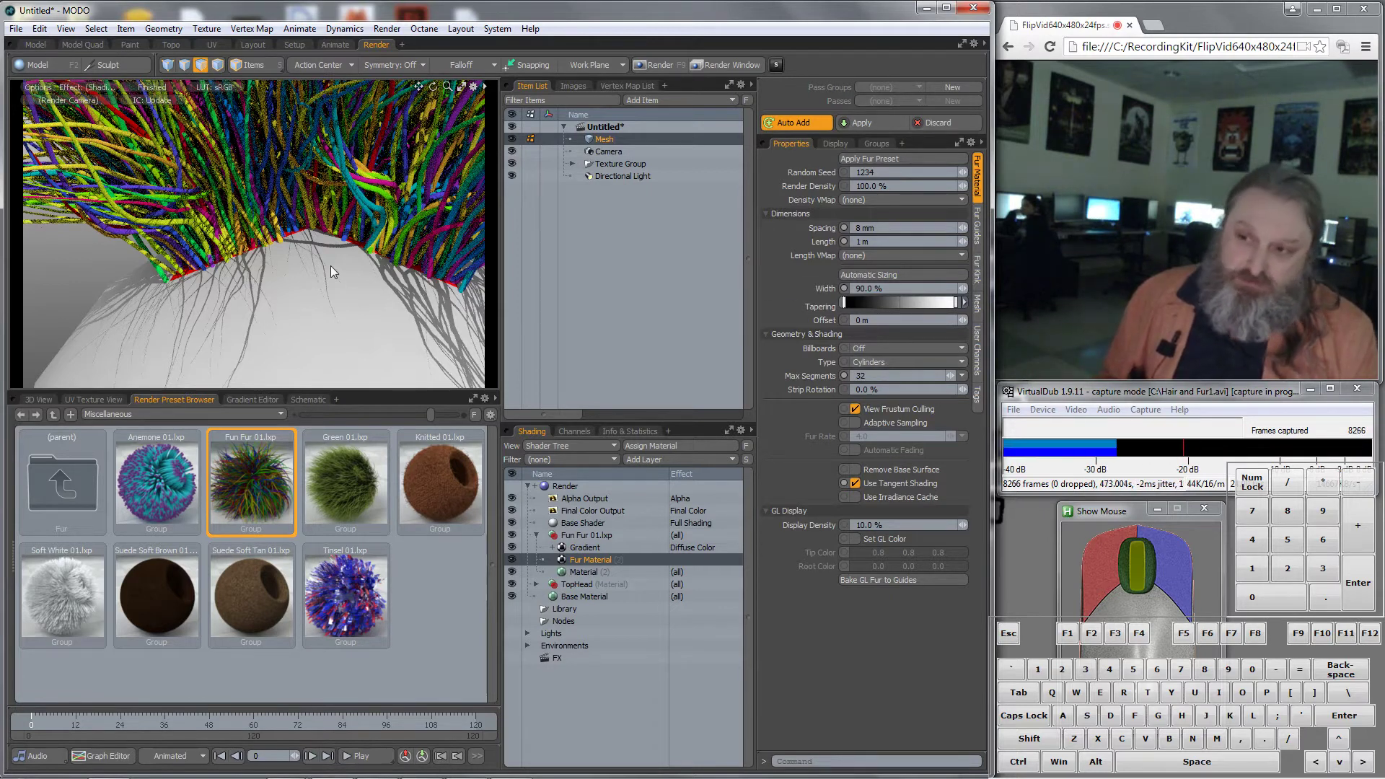
# Change the Fur Material's geometry type to Strips and inspect the fur in the render preview
pyautogui.click(886, 360)
pyautogui.click(889, 349)
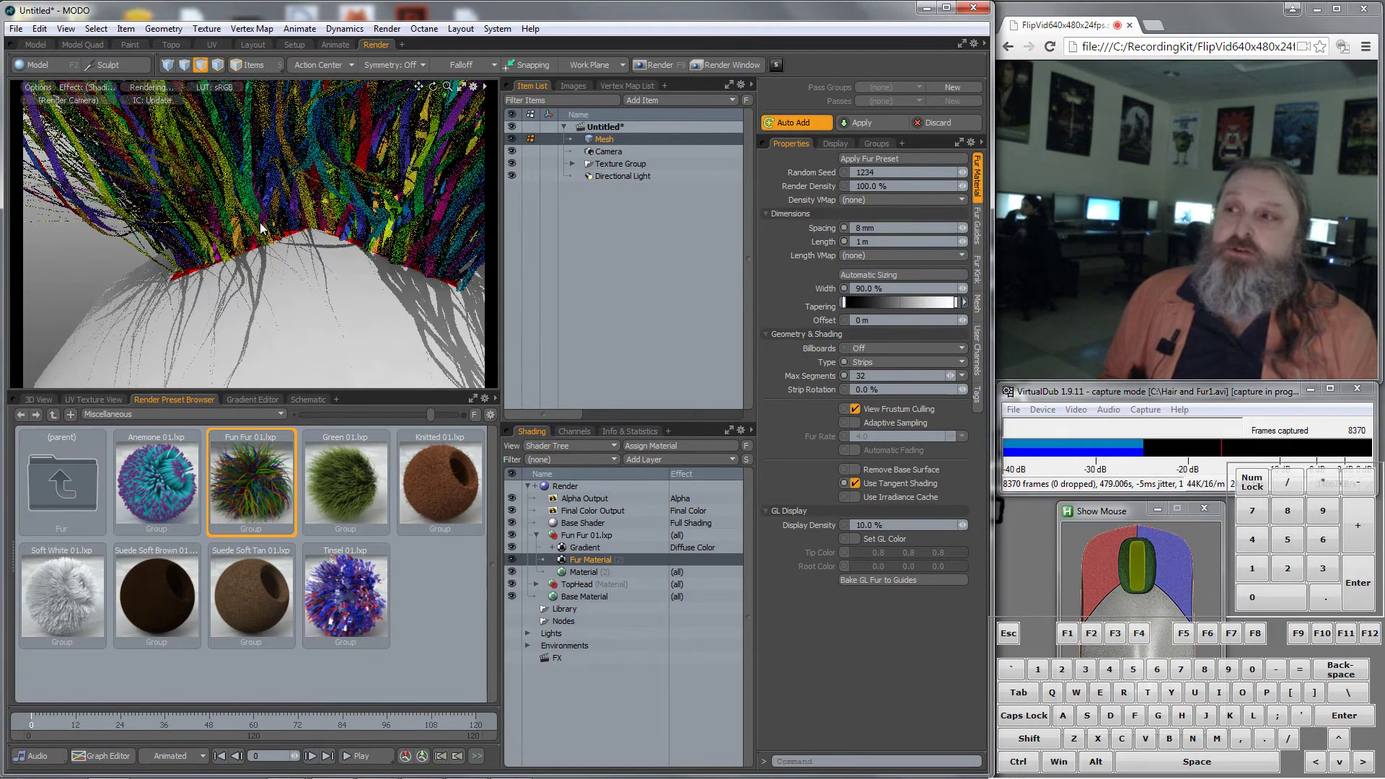
pyautogui.scroll(-3, 267, 221)
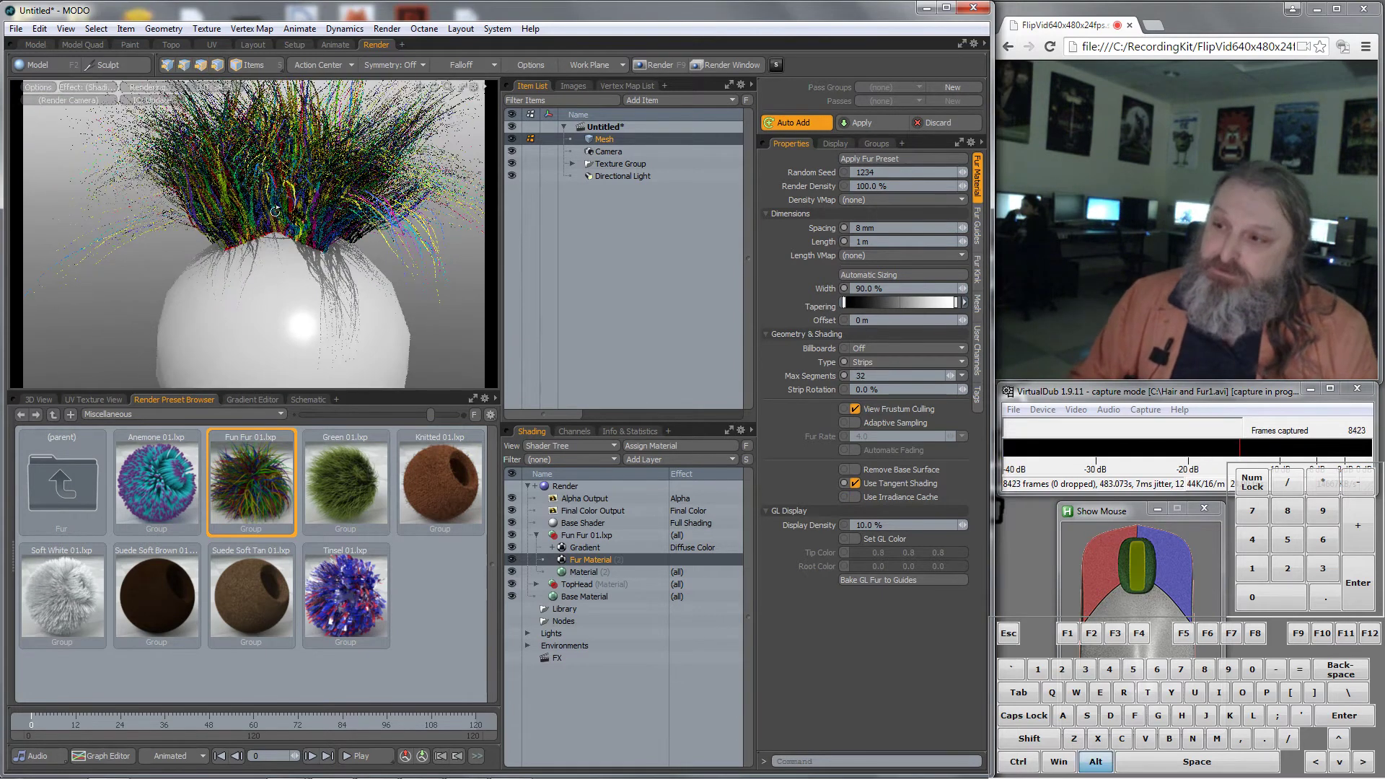
# Set the Fur Material's spacing to 2 mm and inspect the denser strands up close in the render preview
pyautogui.keyDown('alt'); pyautogui.moveTo(279, 214); pyautogui.dragTo(350, 228); pyautogui.keyUp('alt')
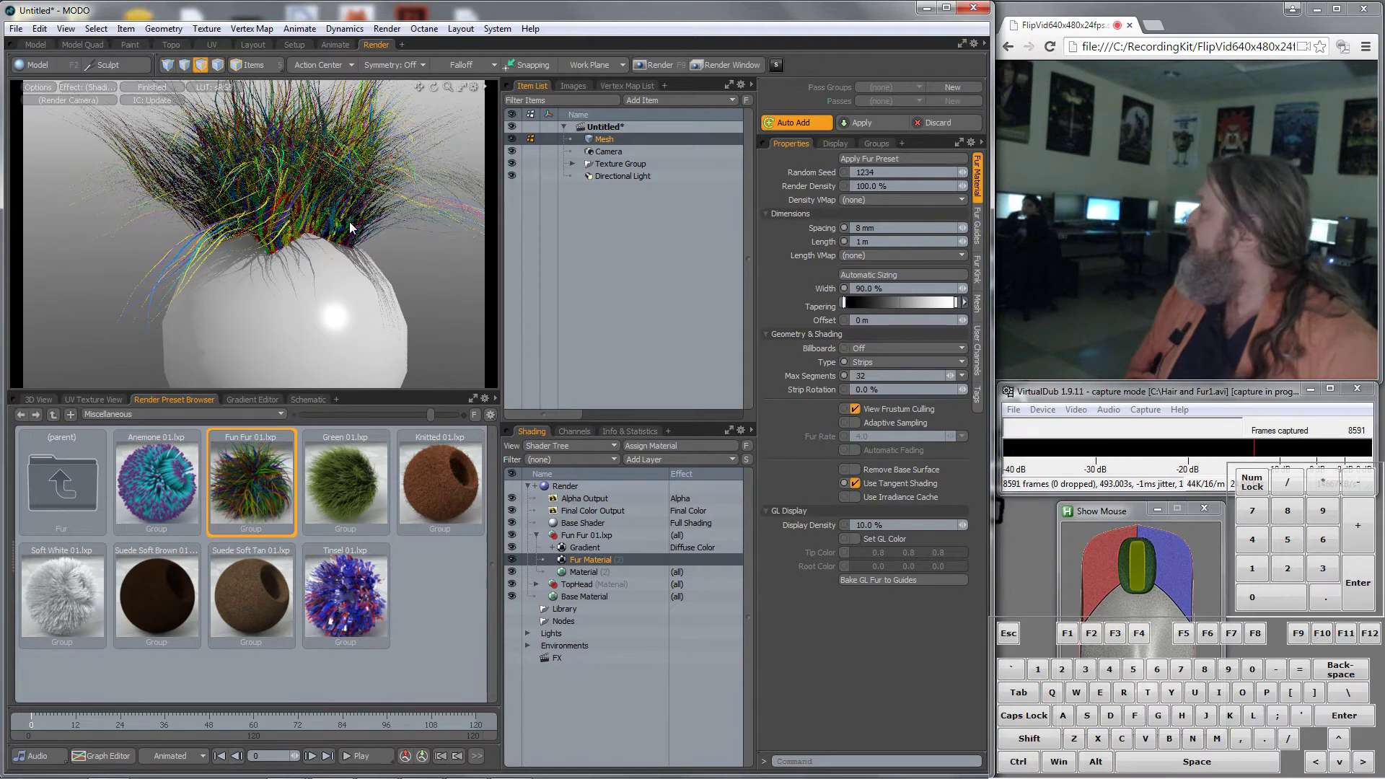
pyautogui.click(902, 228)
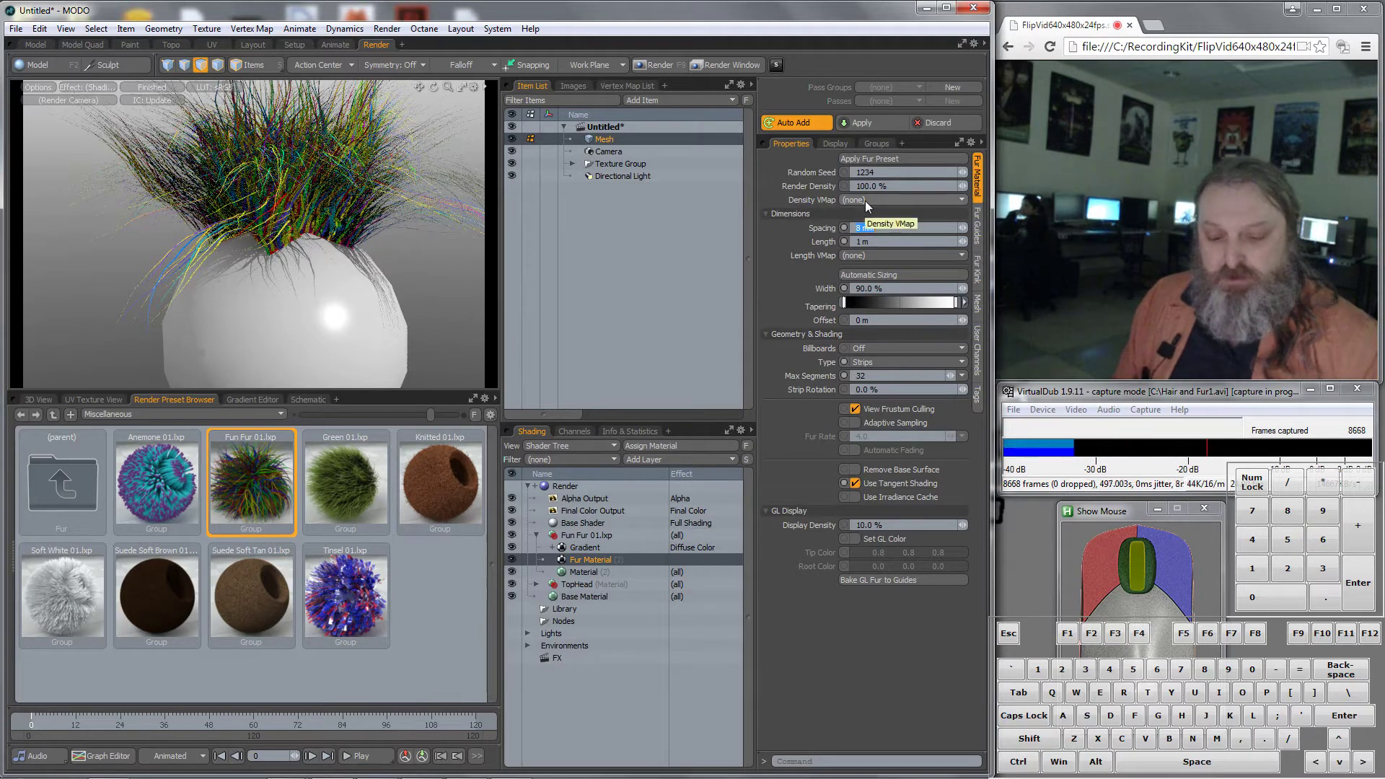
pyautogui.write('2m')
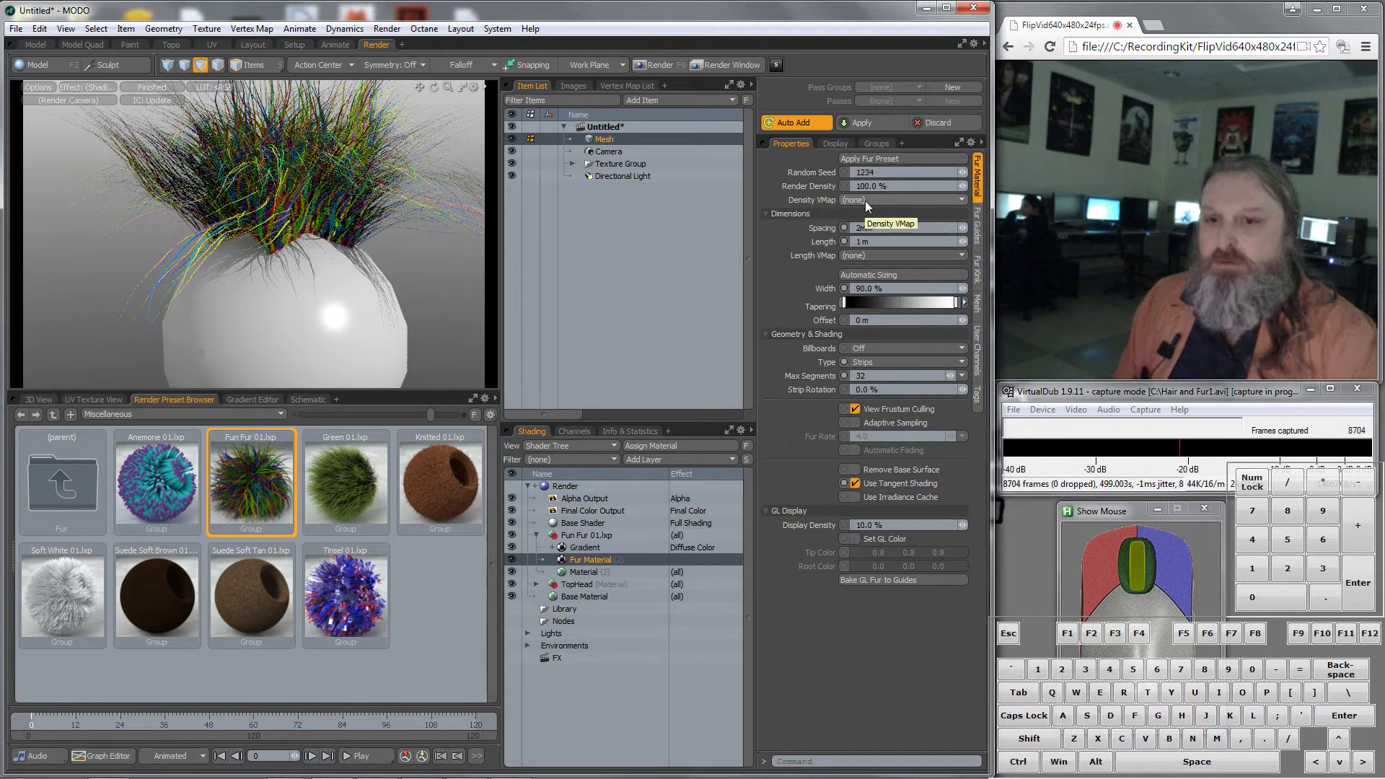
pyautogui.press('Return')
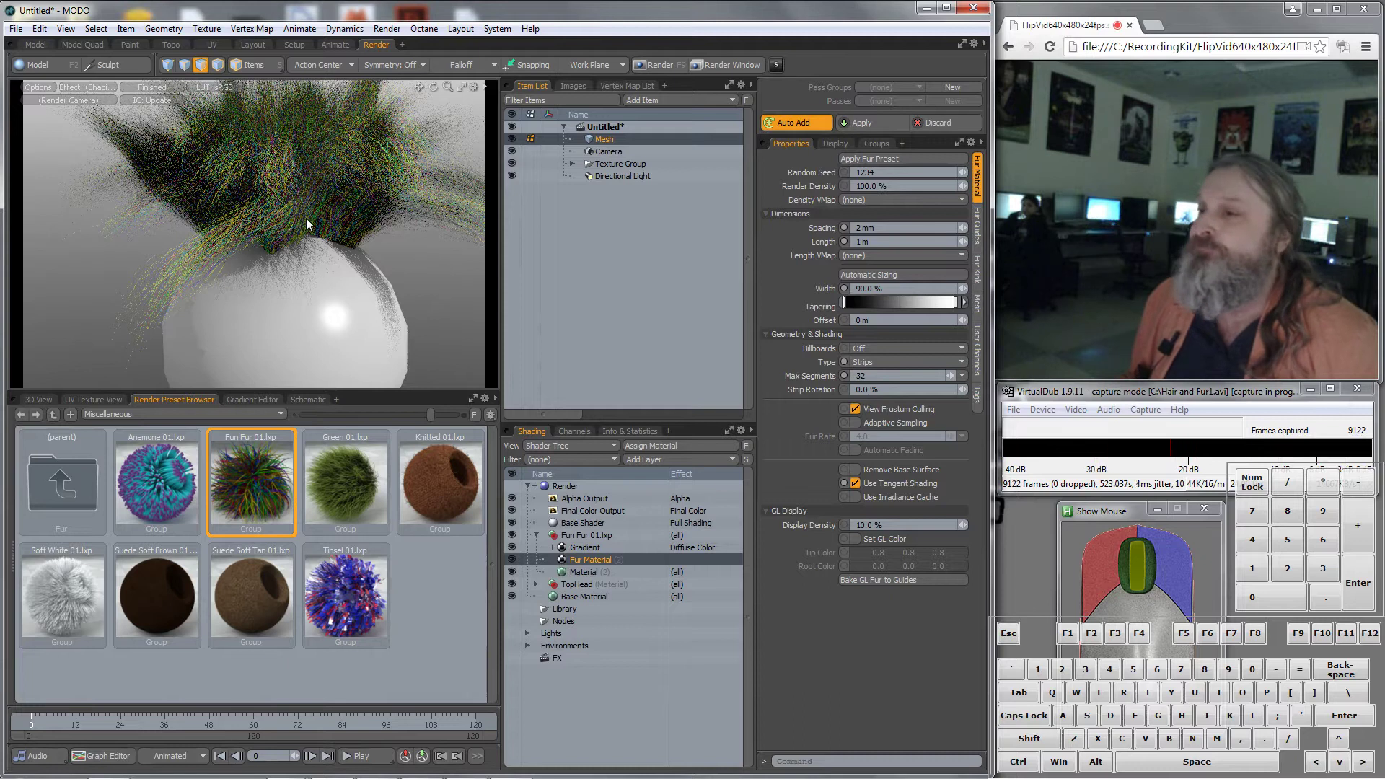
pyautogui.scroll(2, 317, 213)
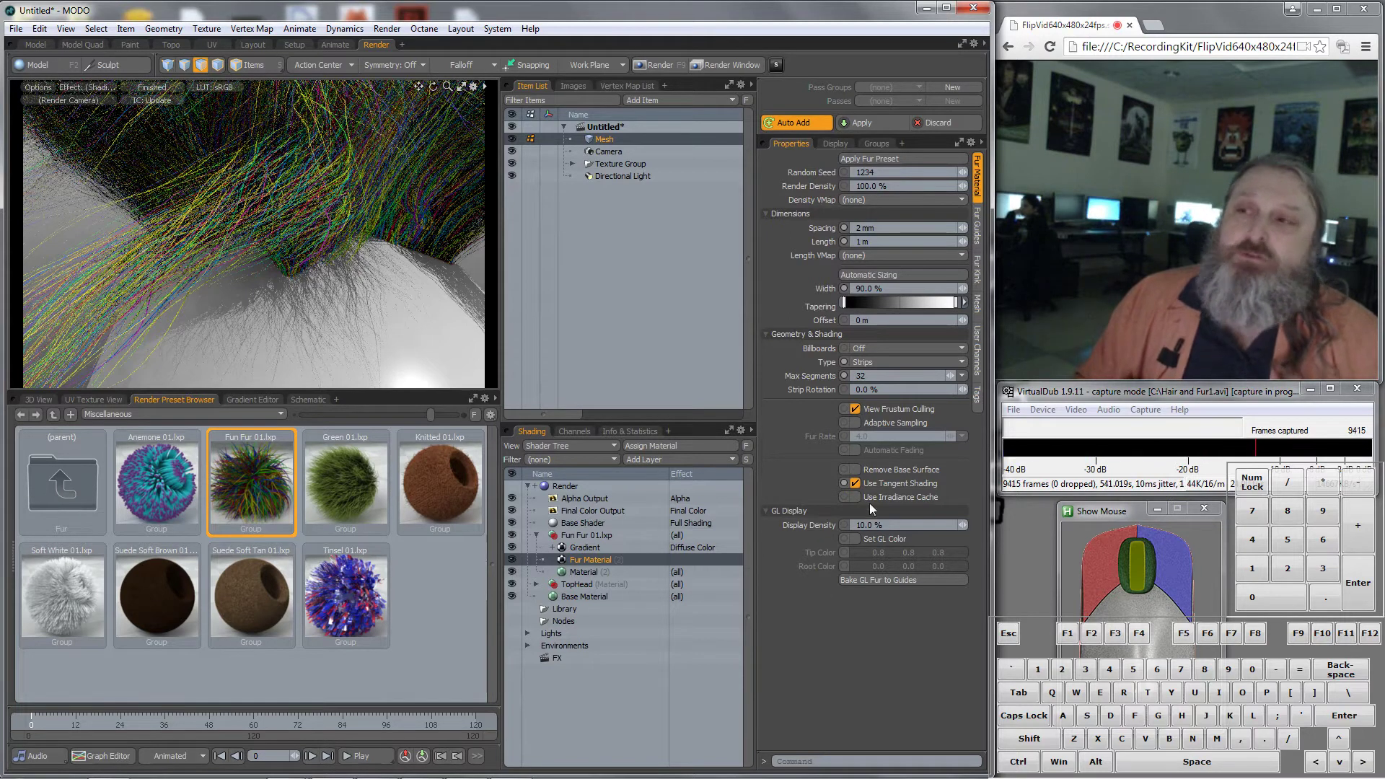
# In the Paint layout, enable the Fur Material's GL color and set its tip color to red (0.8, 0.15, 0.09)
pyautogui.click(130, 44)
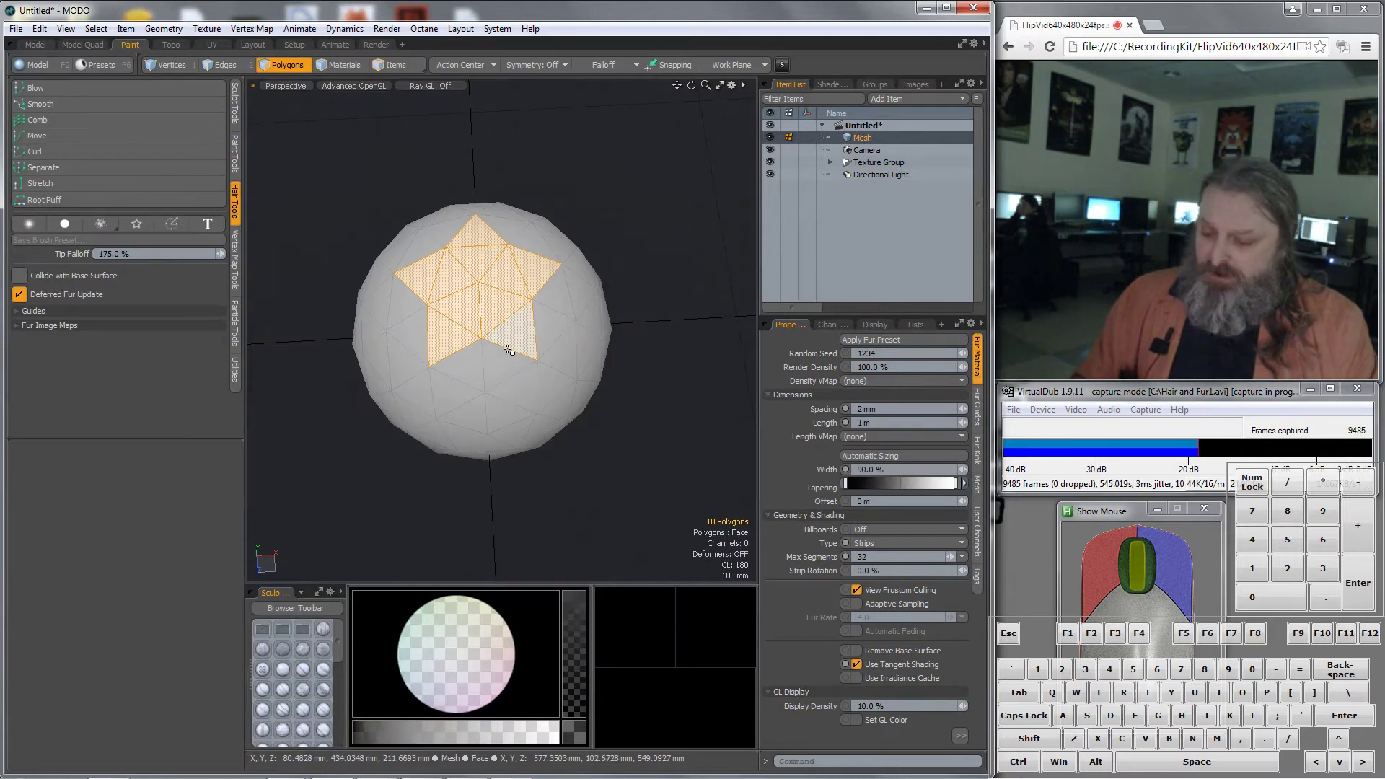
pyautogui.keyDown('alt'); pyautogui.moveTo(510, 350); pyautogui.dragTo(502, 244); pyautogui.keyUp('alt')
pyautogui.keyDown('alt'); pyautogui.scroll(-3, 501, 244); pyautogui.keyUp('alt')
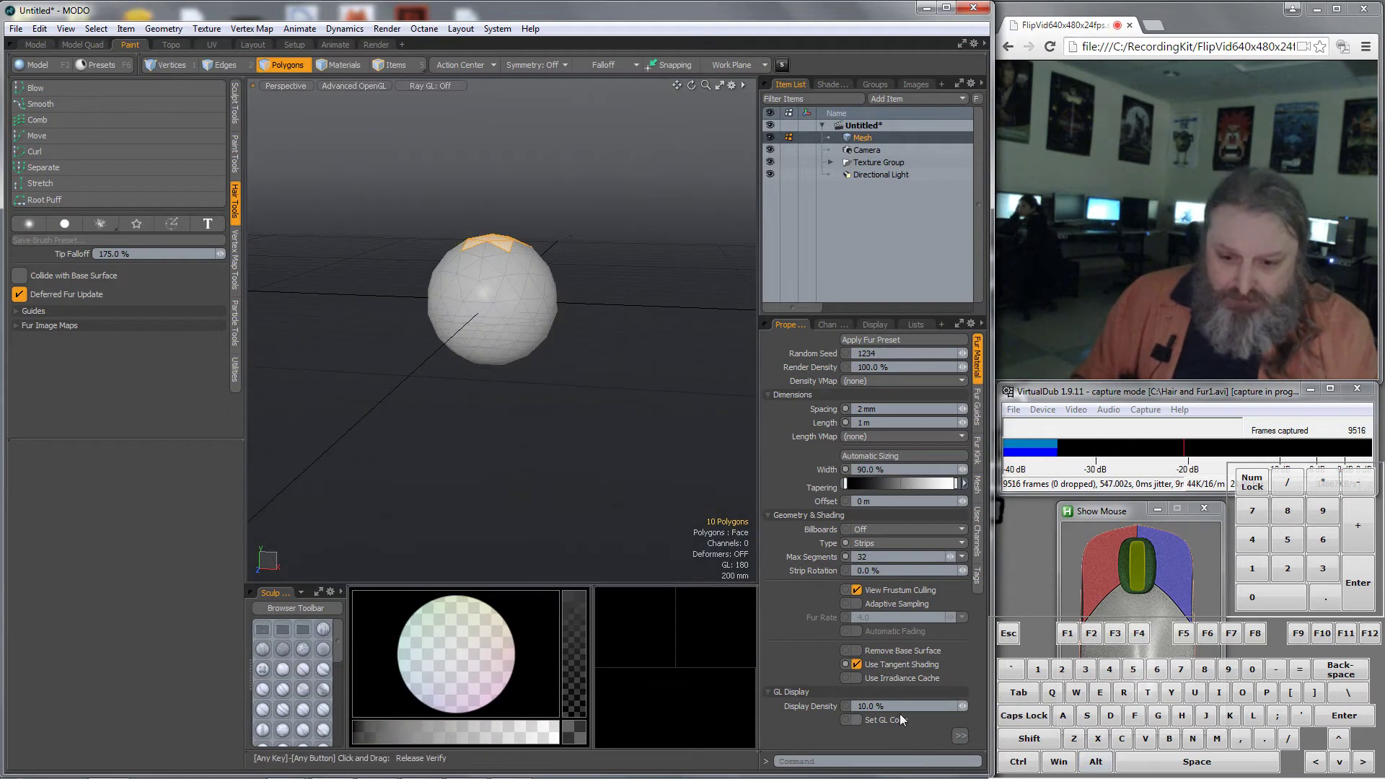
pyautogui.click(857, 720)
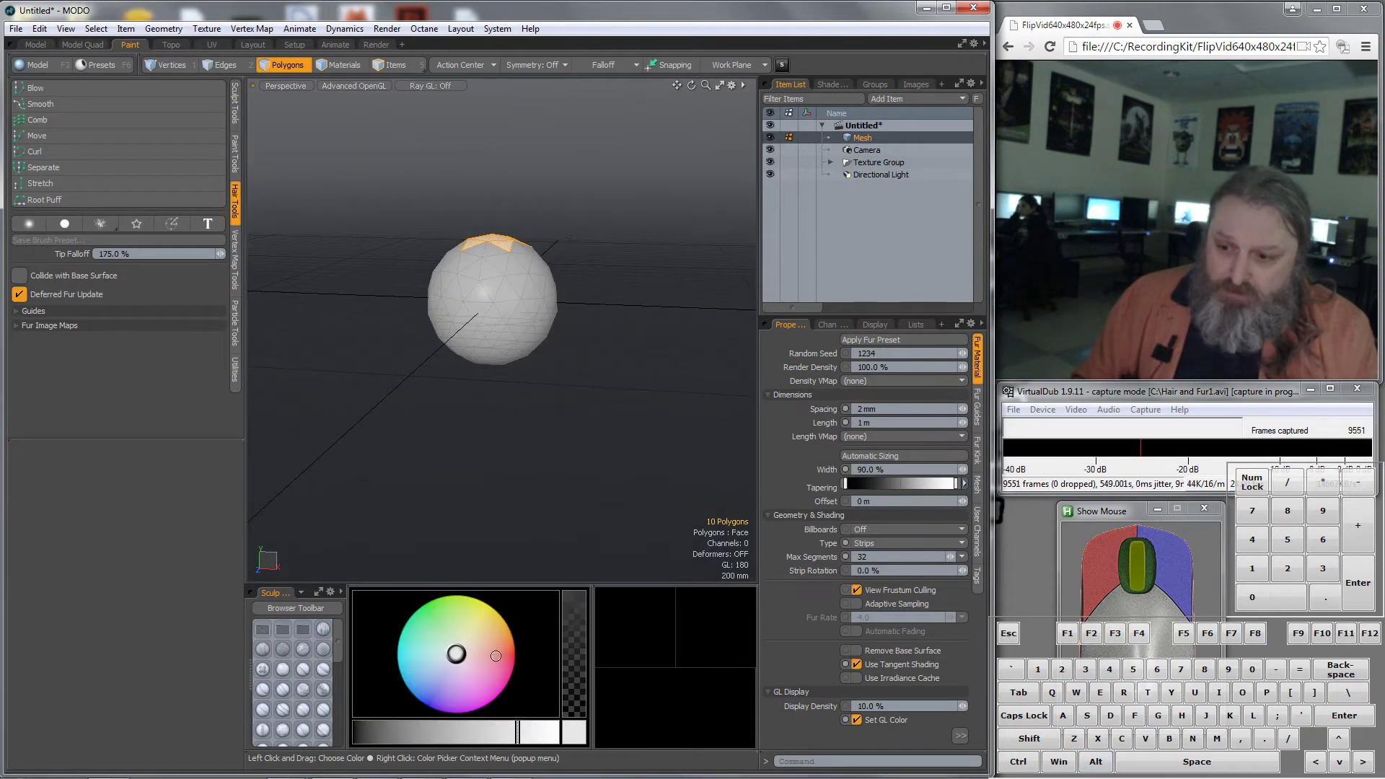
pyautogui.moveTo(496, 656); pyautogui.dragTo(508, 649)
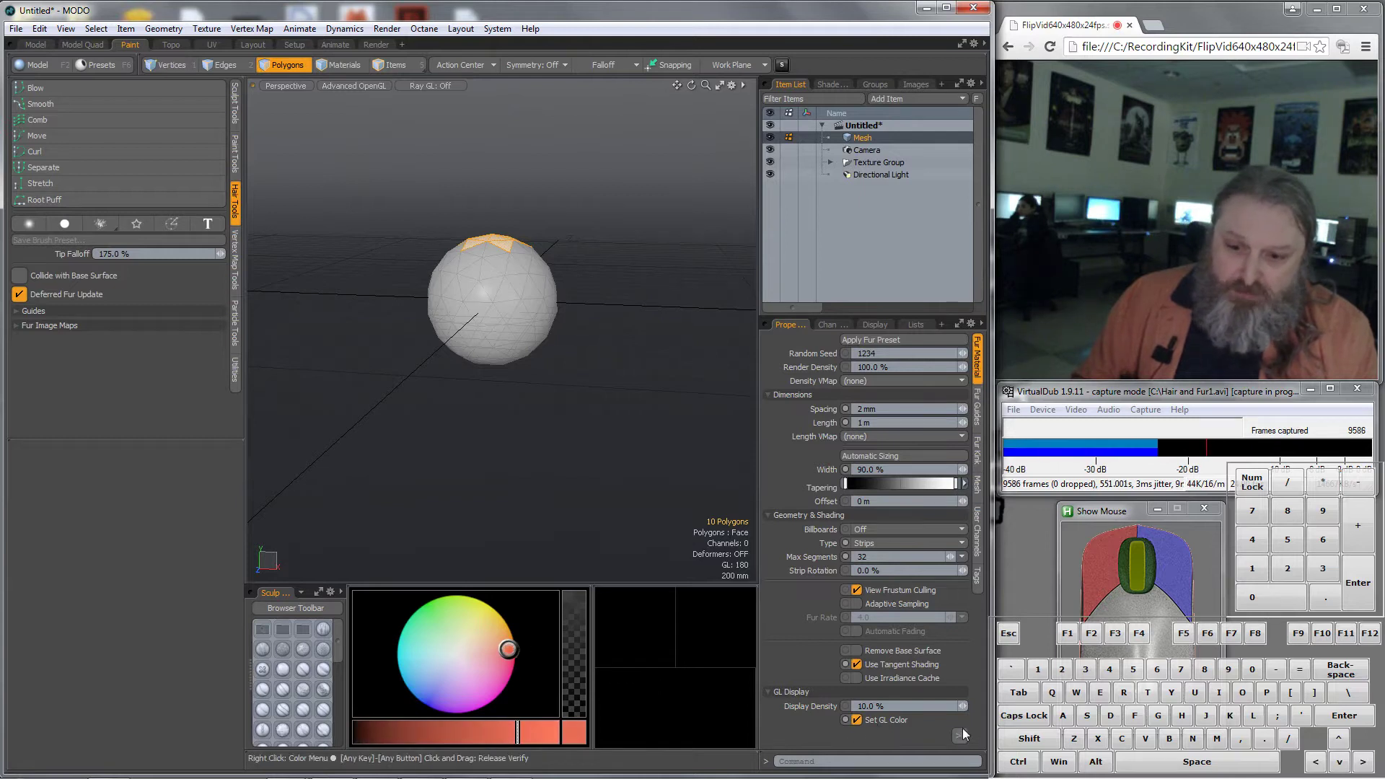
# Return to the Render layout and set the Fur Material's spacing to 6 mm
pyautogui.click(375, 45)
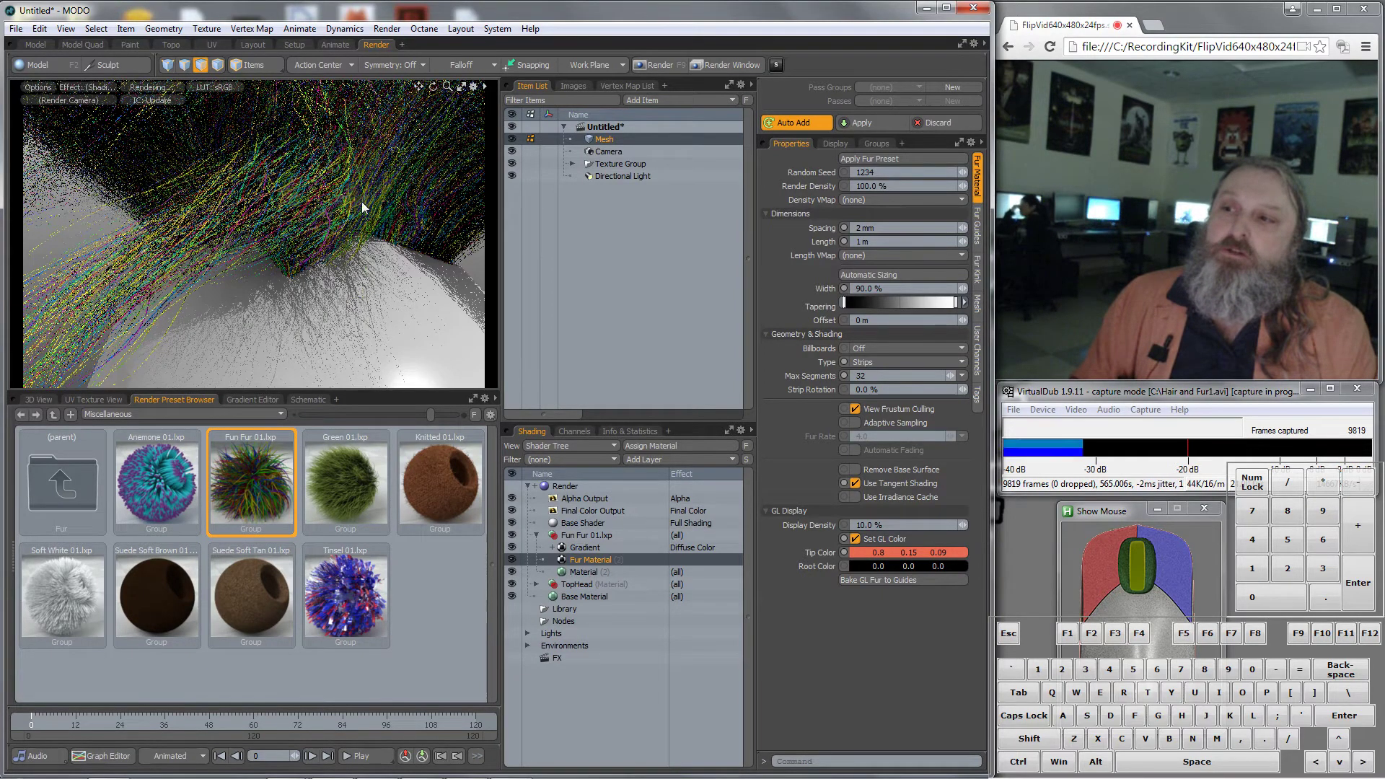
pyautogui.click(883, 230)
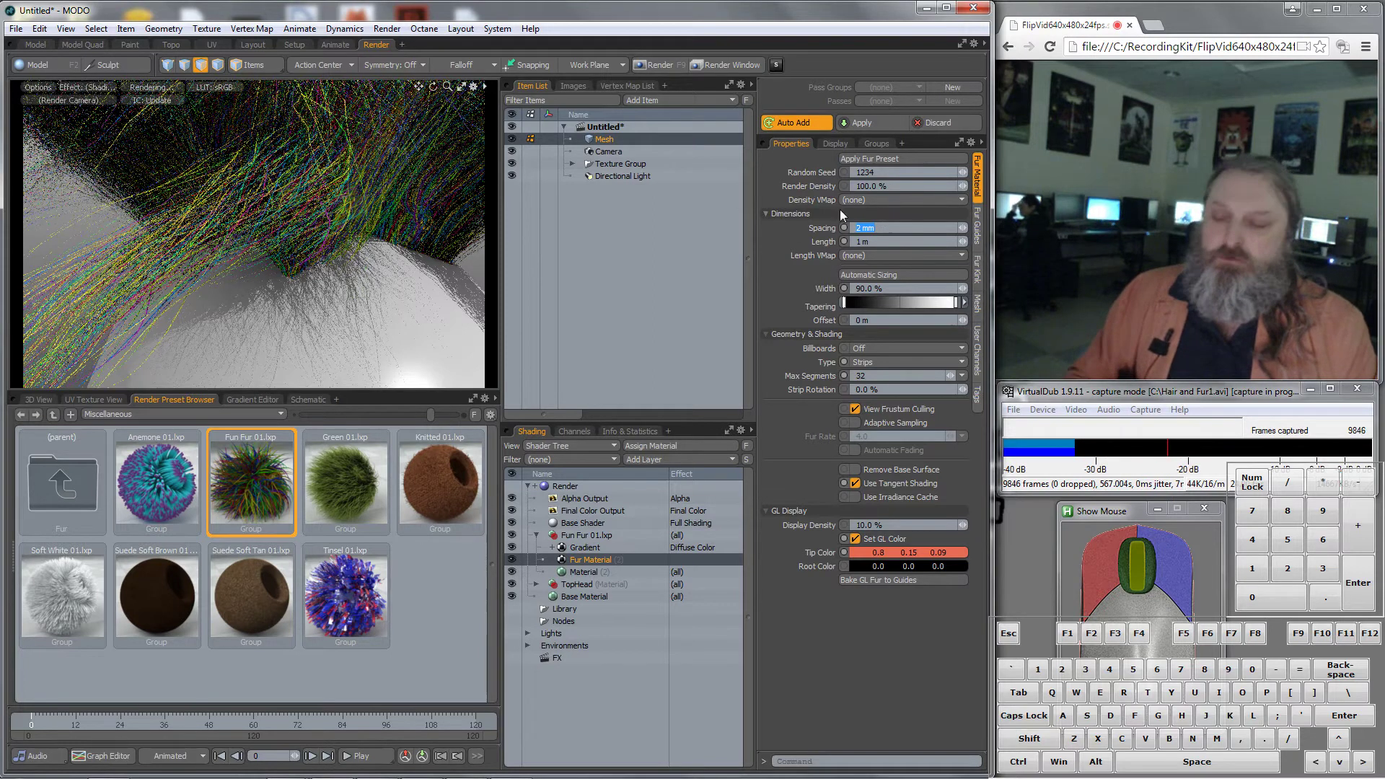
pyautogui.write('6m')
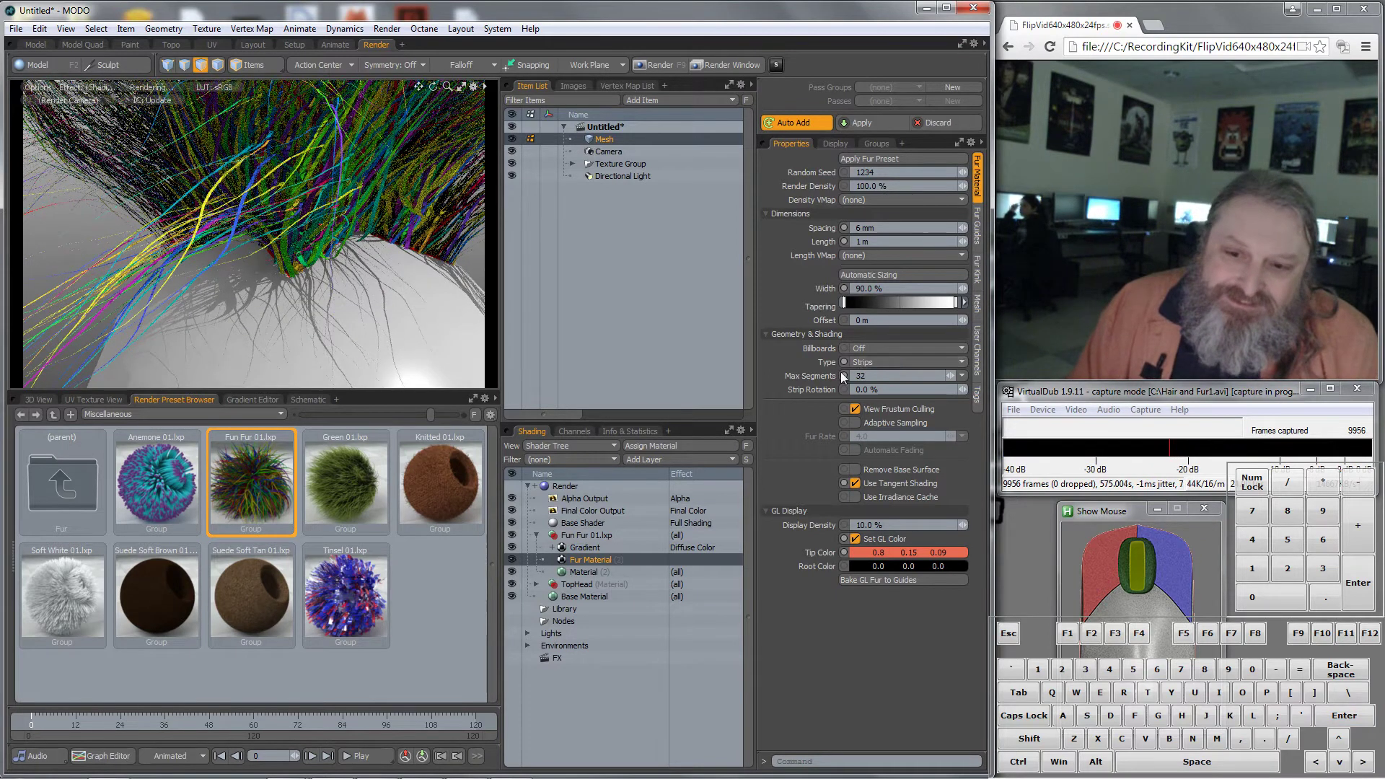
# In the Fur Kink settings, set growth, position, direction and size jitter and the fur bump amplitude all to 0%
pyautogui.click(977, 268)
pyautogui.scroll(-5, 283, 229)
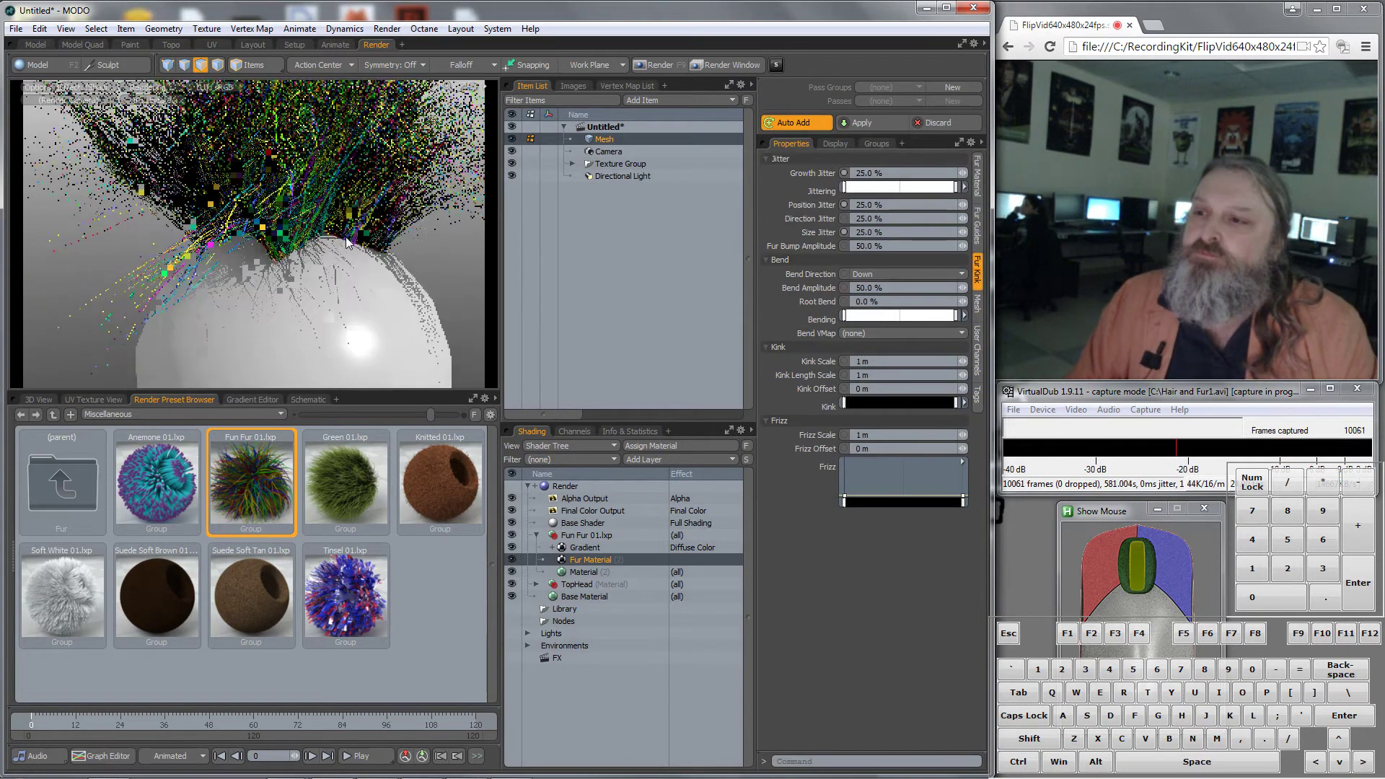
pyautogui.scroll(-1, 347, 240)
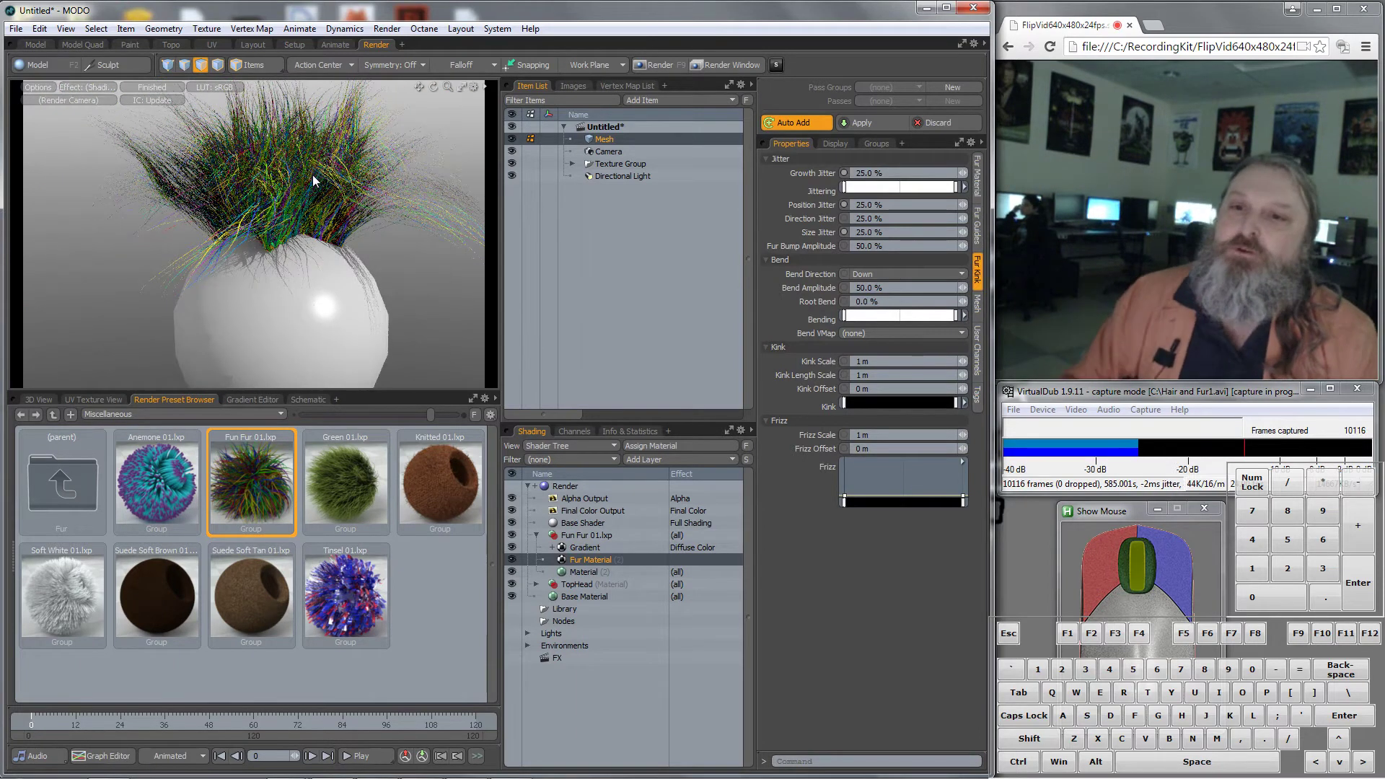
pyautogui.click(893, 173)
pyautogui.write('0')
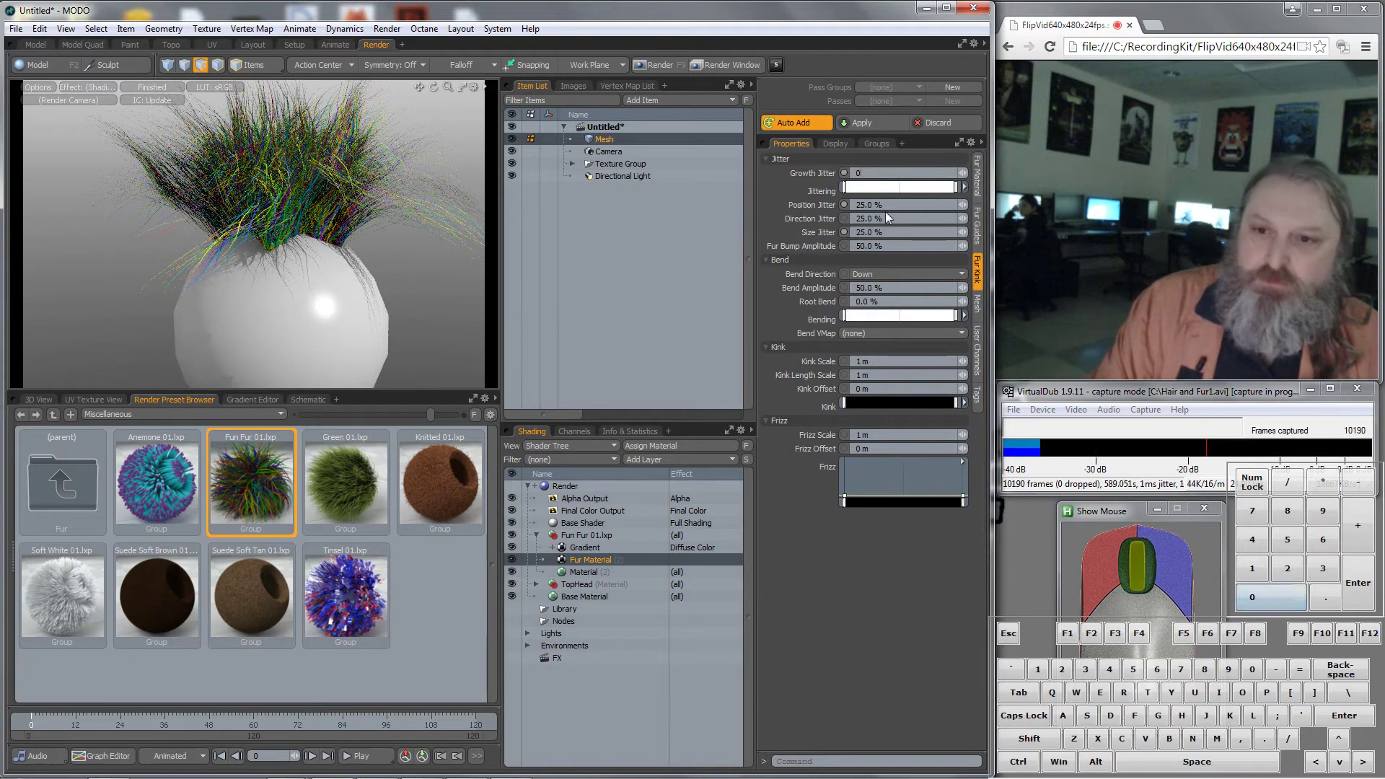
pyautogui.click(885, 205)
pyautogui.write('0')
pyautogui.click(885, 219)
pyautogui.write('0')
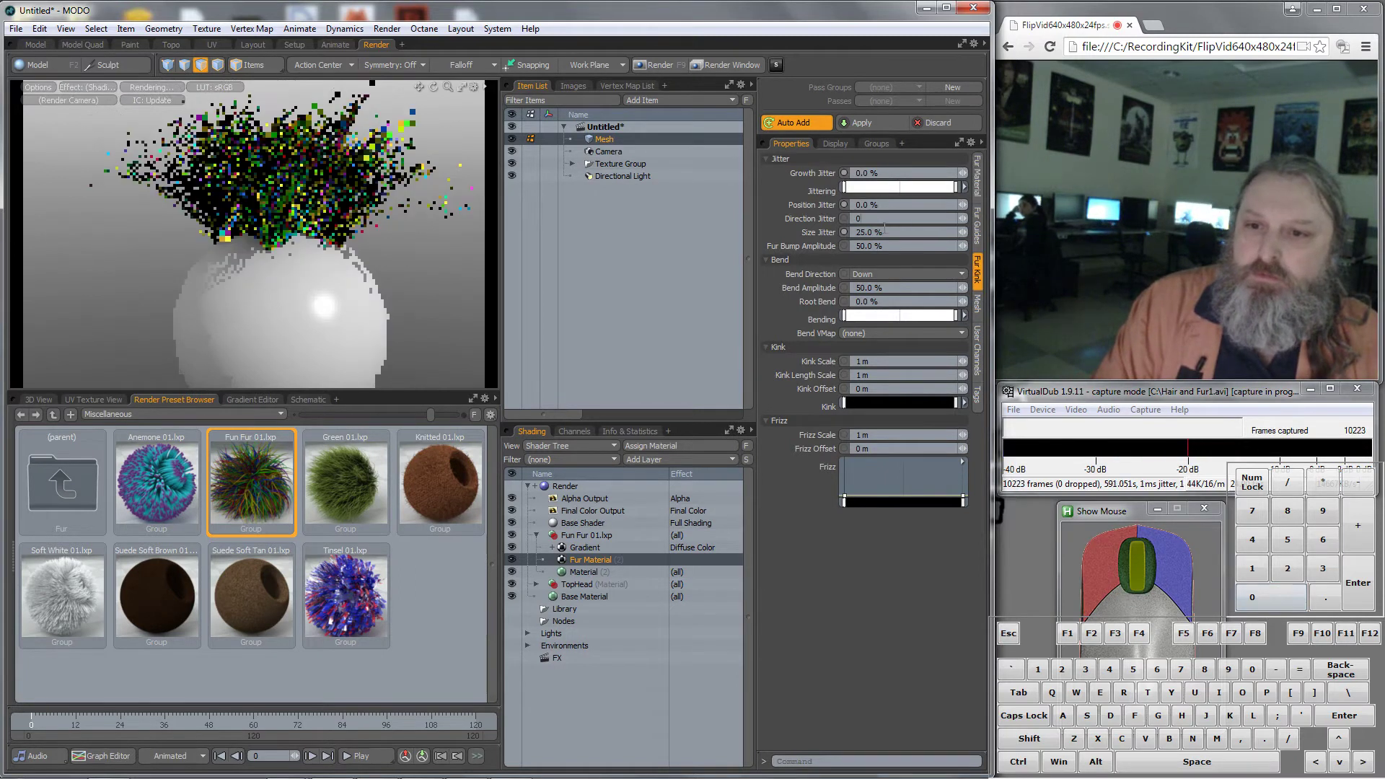
pyautogui.write('0')
pyautogui.click(887, 246)
pyautogui.write('0')
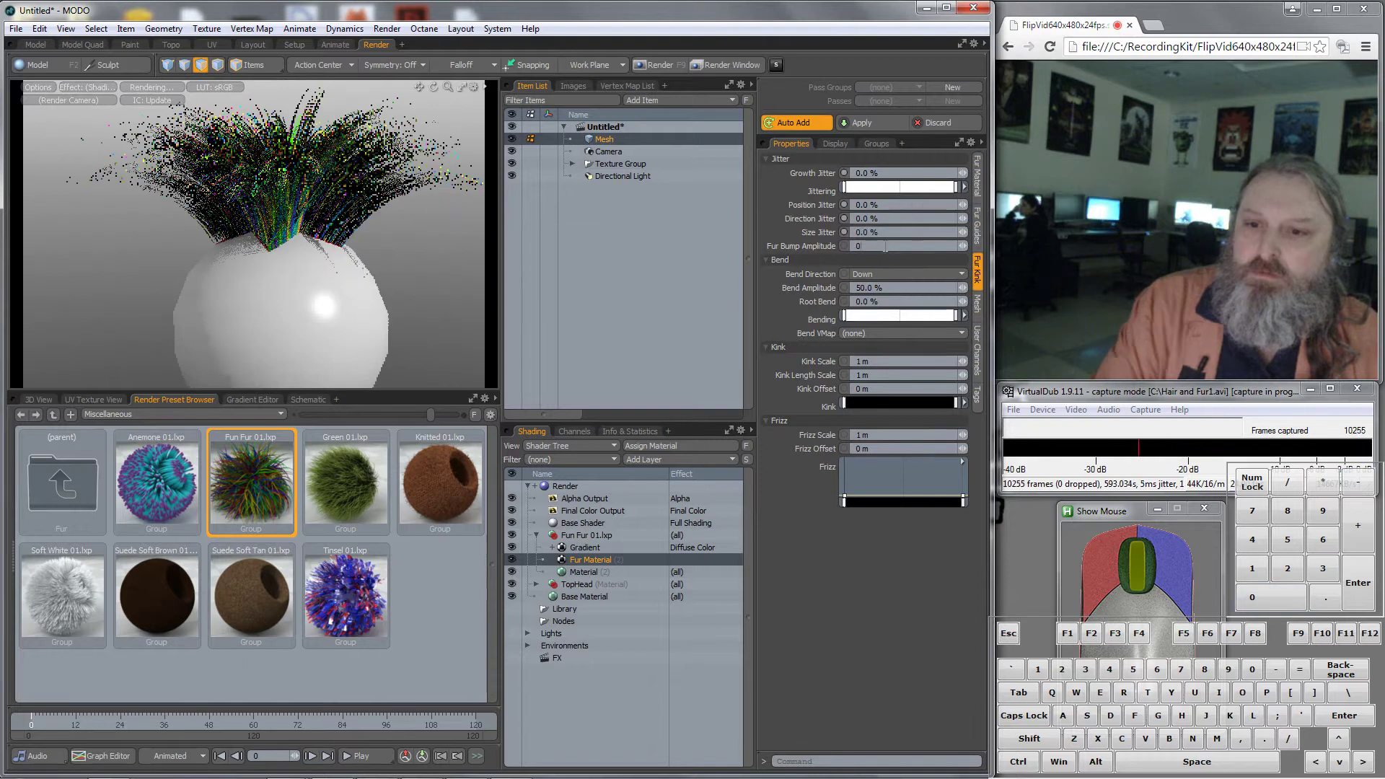
pyautogui.press('Return')
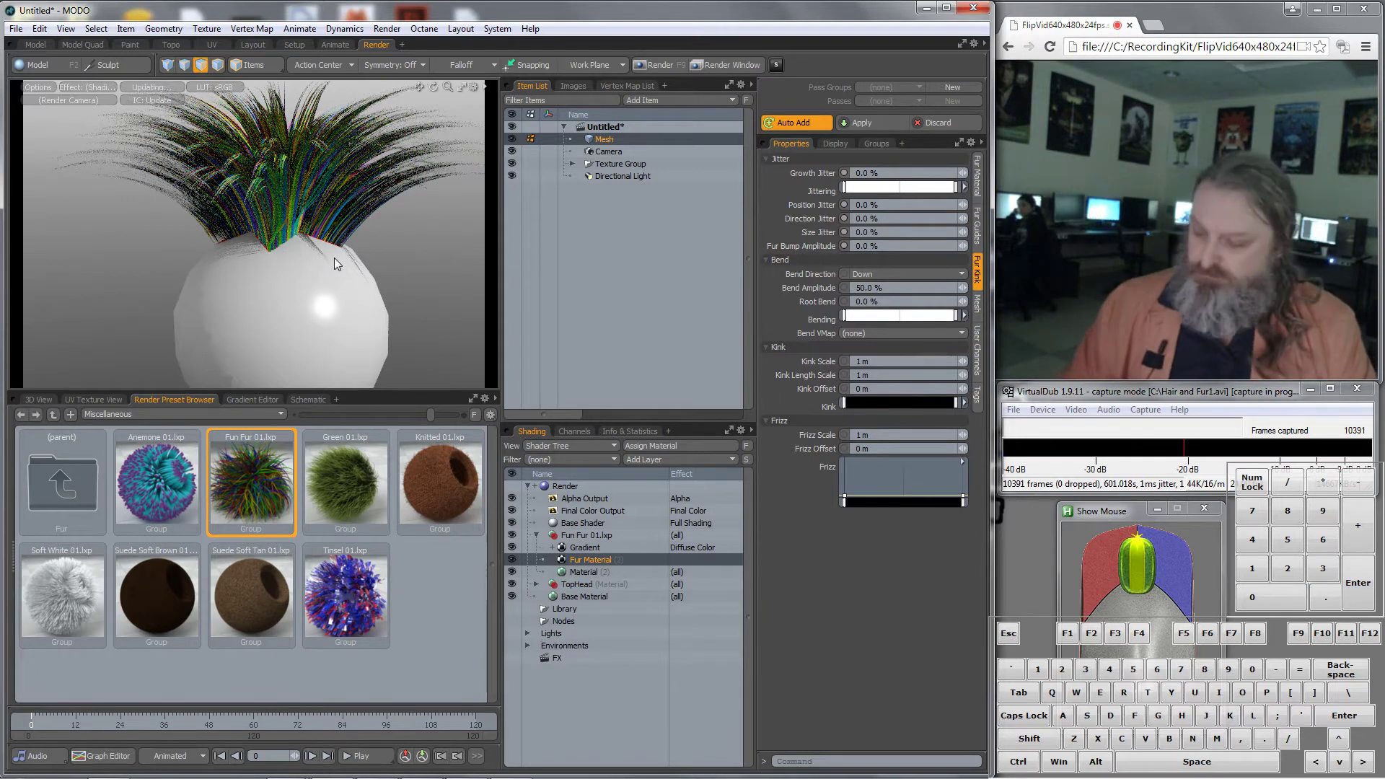
# Set the fur's bend amplitude to 0% and frame the whole tuft in the render preview
pyautogui.keyDown('alt'); pyautogui.moveTo(335, 258); pyautogui.dragTo(353, 233); pyautogui.keyUp('alt')
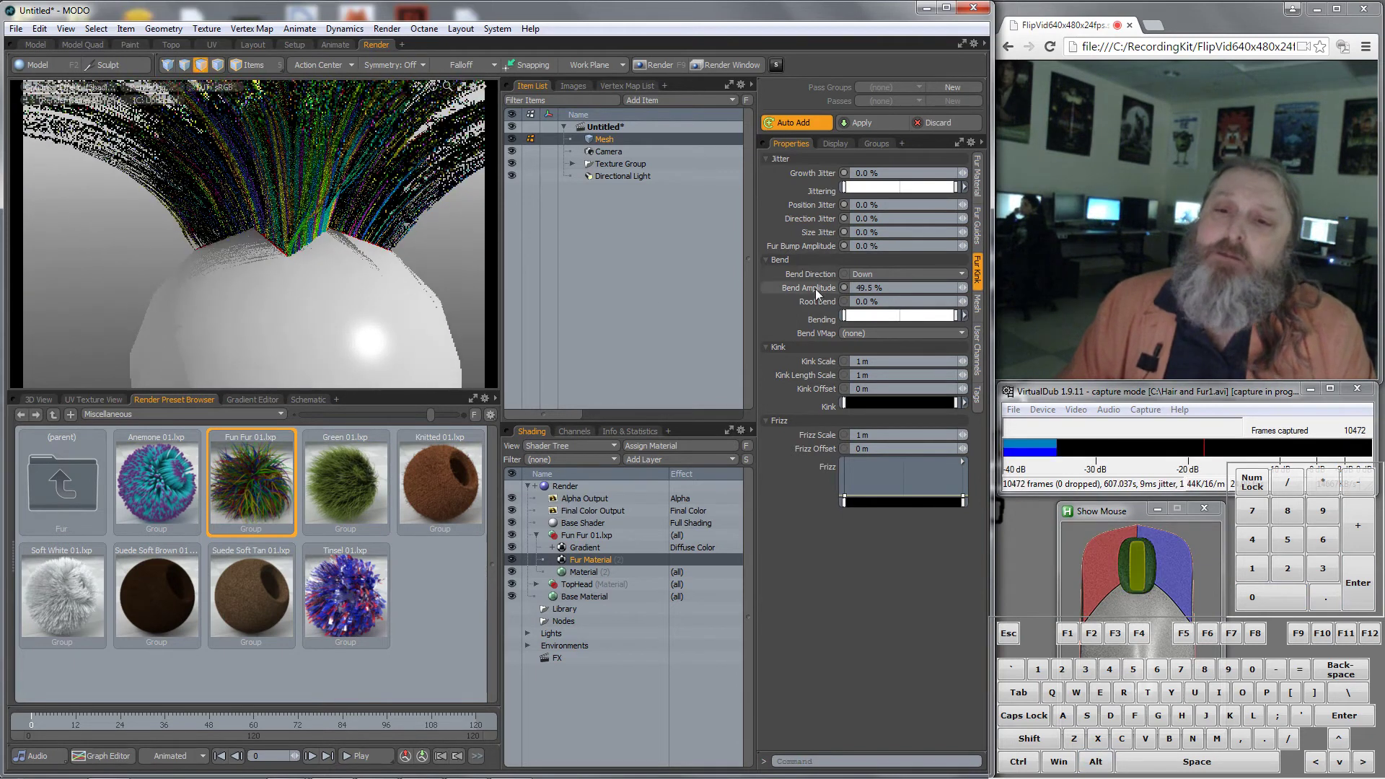
pyautogui.click(866, 288)
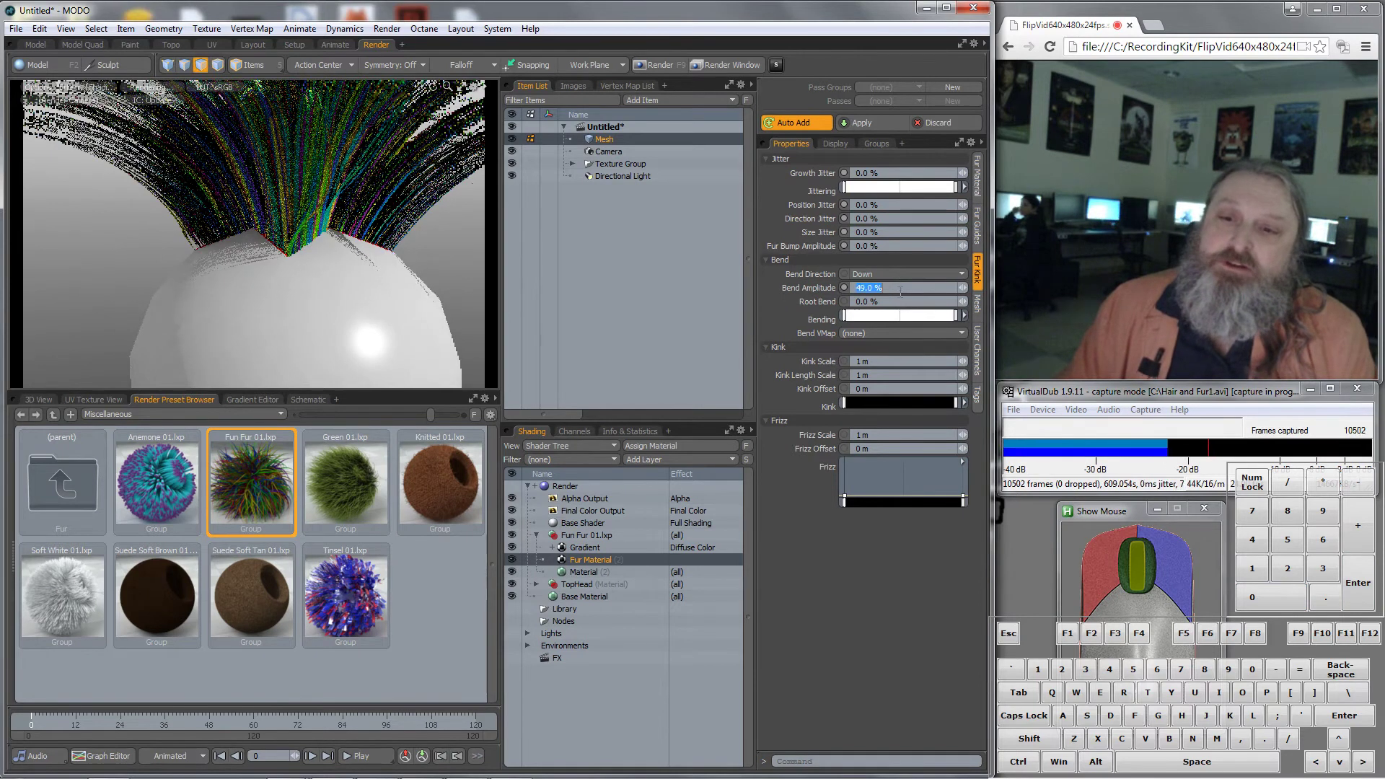
pyautogui.write('0')
pyautogui.press('Return')
pyautogui.scroll(-5, 289, 238)
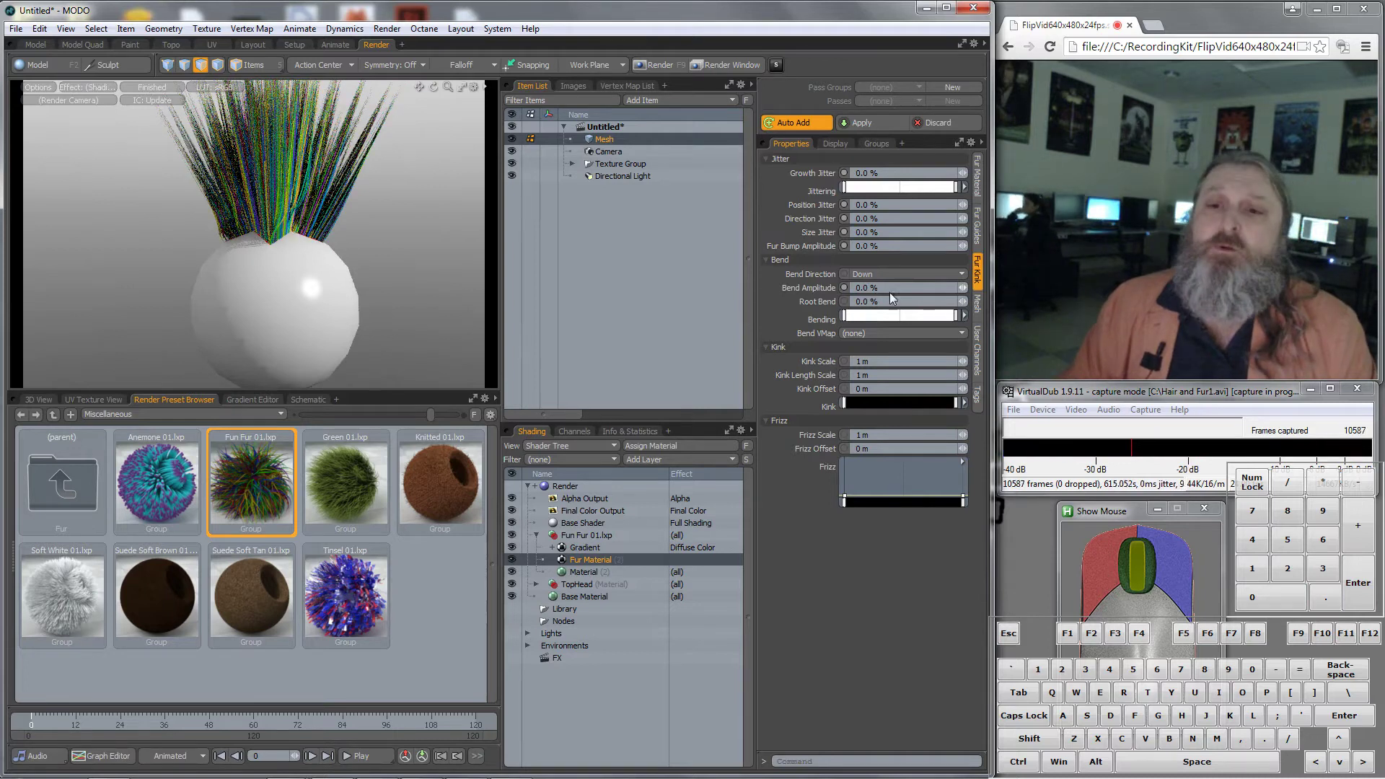
# Set the fur's bend amplitude to 90% with the bend direction Down
pyautogui.click(862, 285)
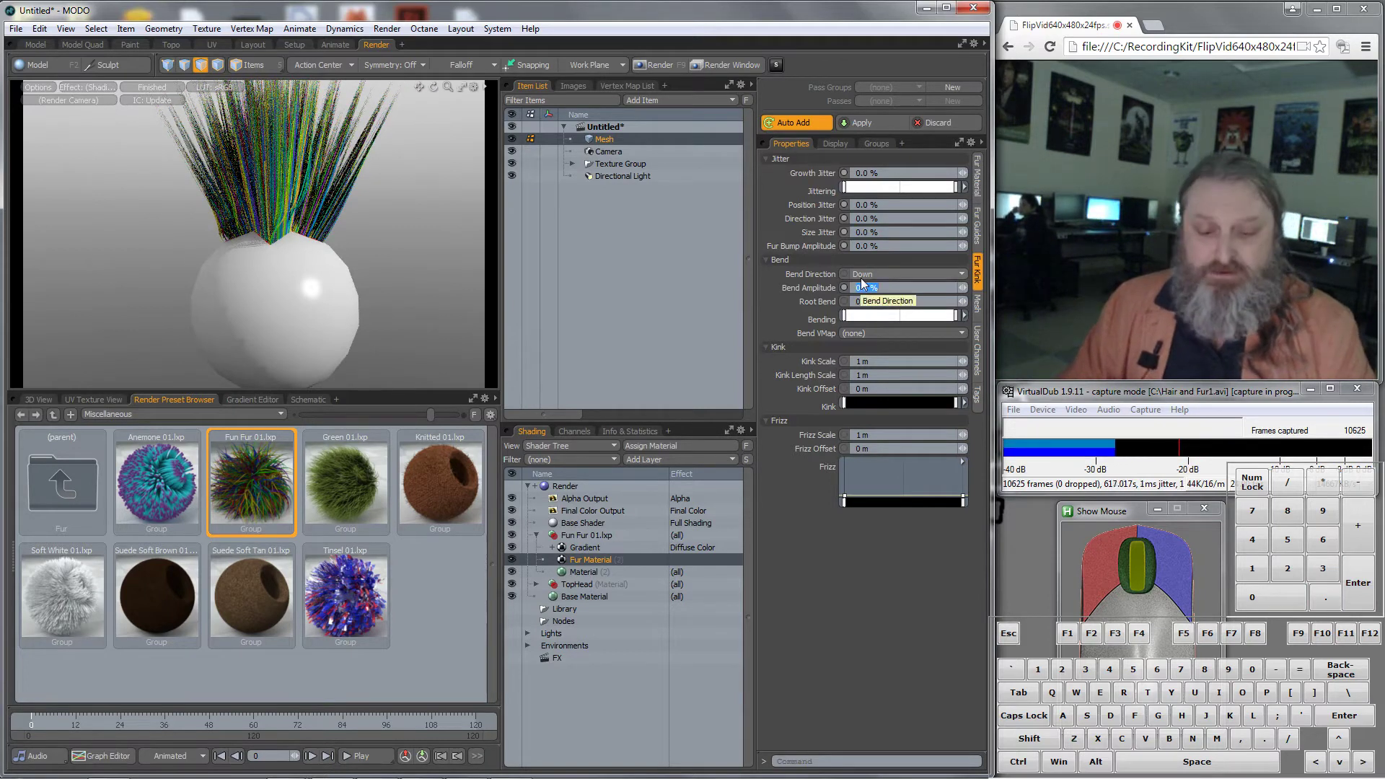
pyautogui.write('90')
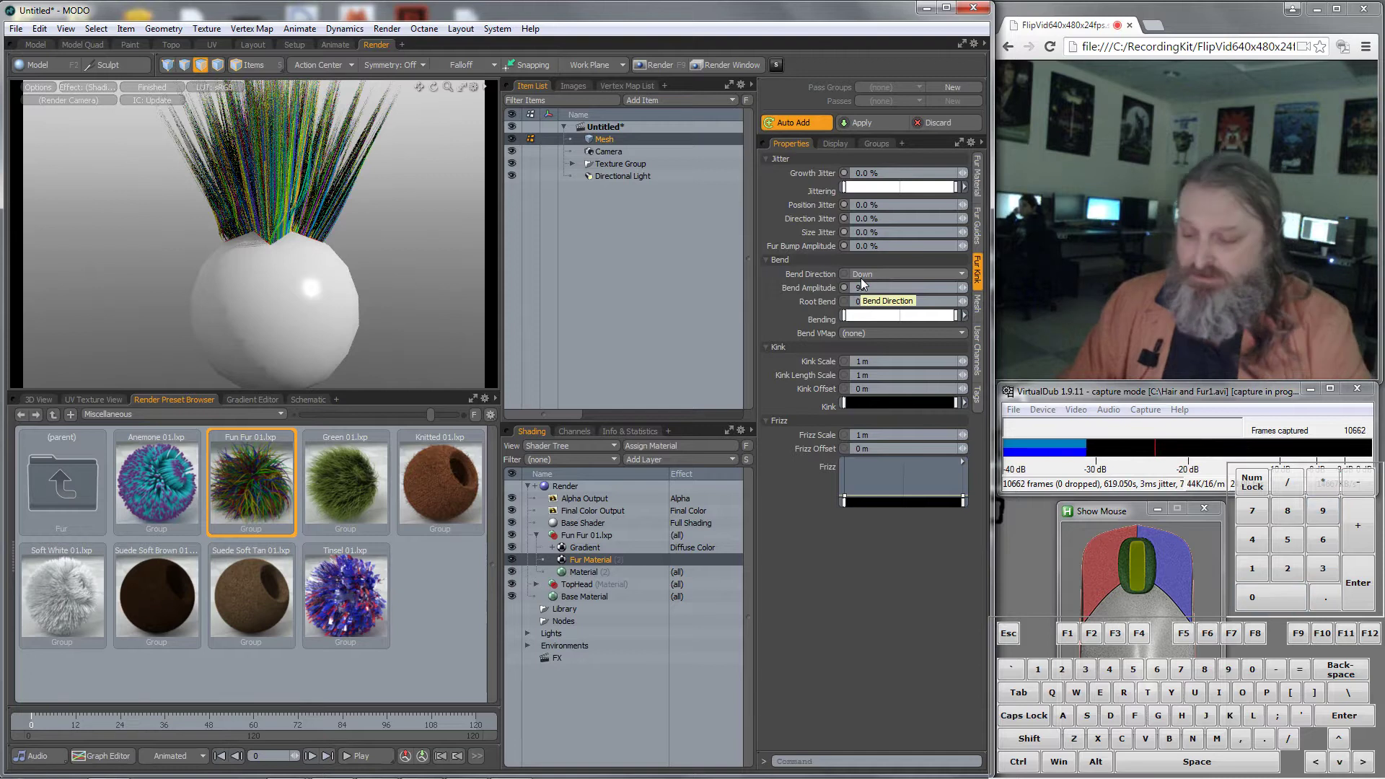
pyautogui.press('Return')
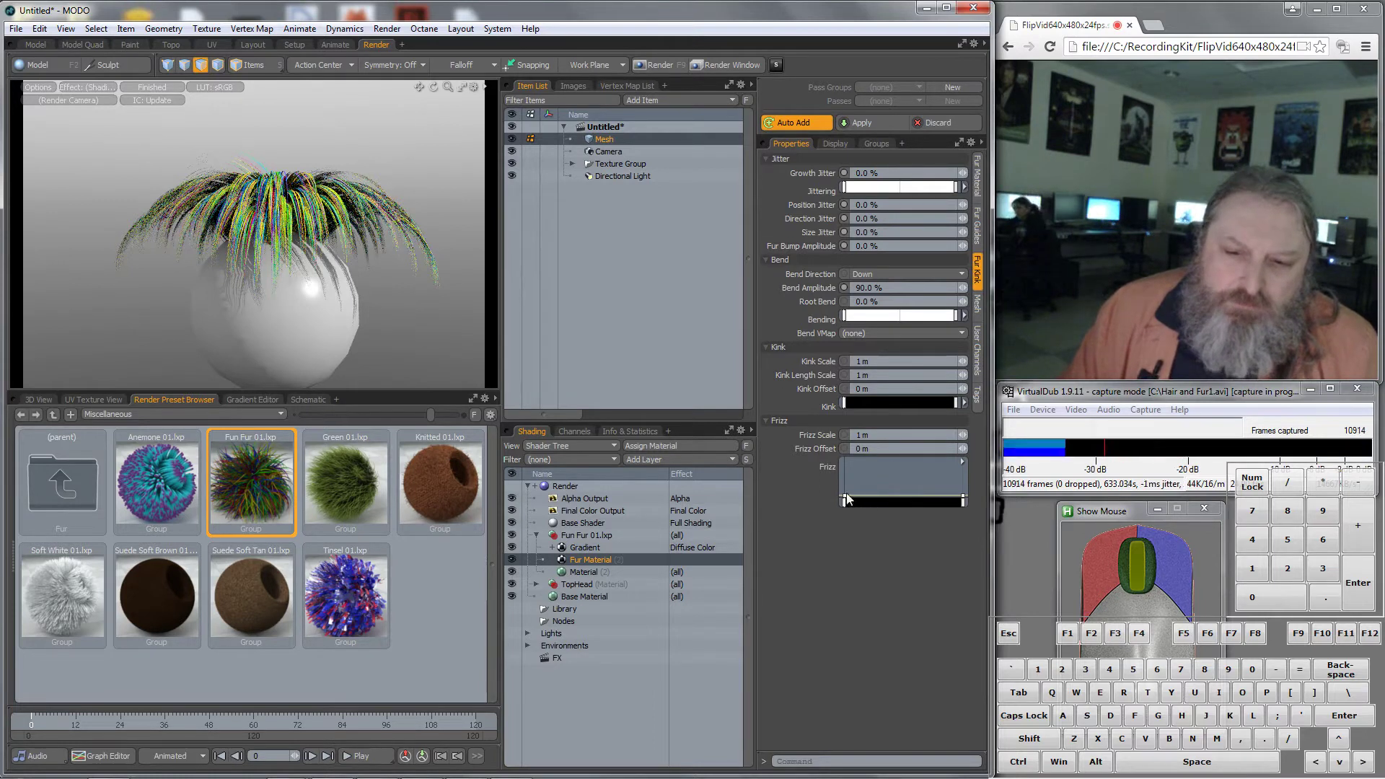
# Try strong frizz by raising the first key of the Frizz gradient, and bring it back down close to zero
pyautogui.moveTo(848, 499)
pyautogui.mouseDown()
pyautogui.moveTo(850, 459)
pyautogui.moveTo(847, 489)
pyautogui.mouseUp()
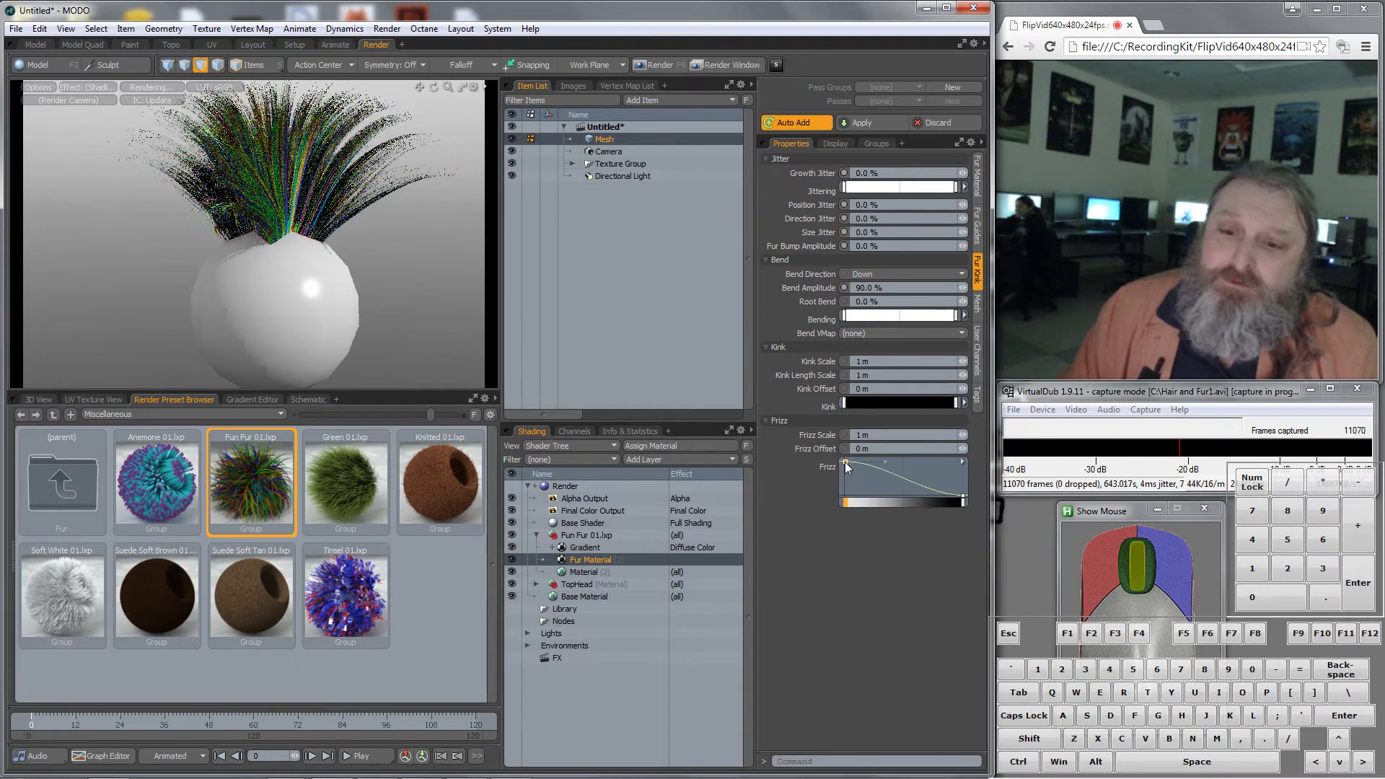
pyautogui.moveTo(963, 492)
pyautogui.mouseDown()
pyautogui.moveTo(961, 474)
pyautogui.moveTo(963, 497)
pyautogui.mouseUp()
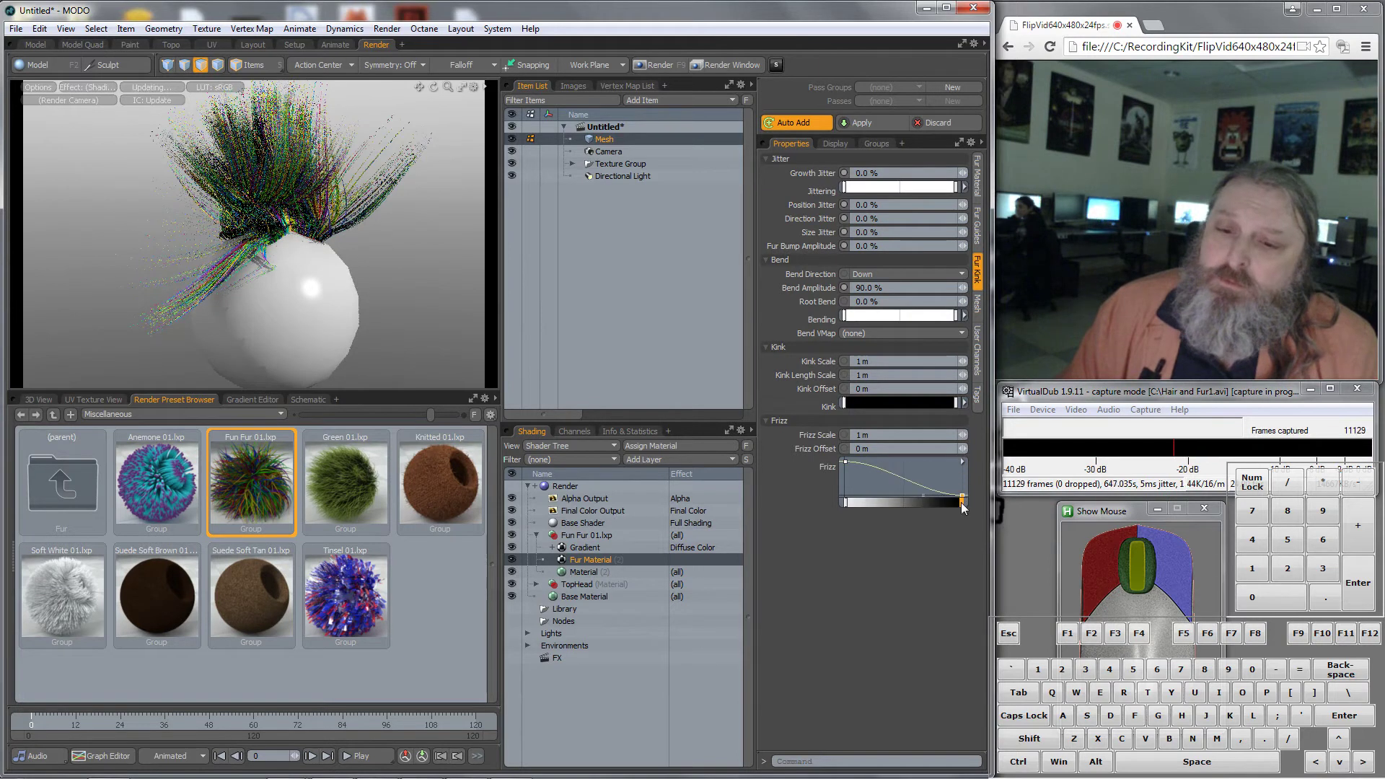
pyautogui.moveTo(843, 462); pyautogui.dragTo(844, 498)
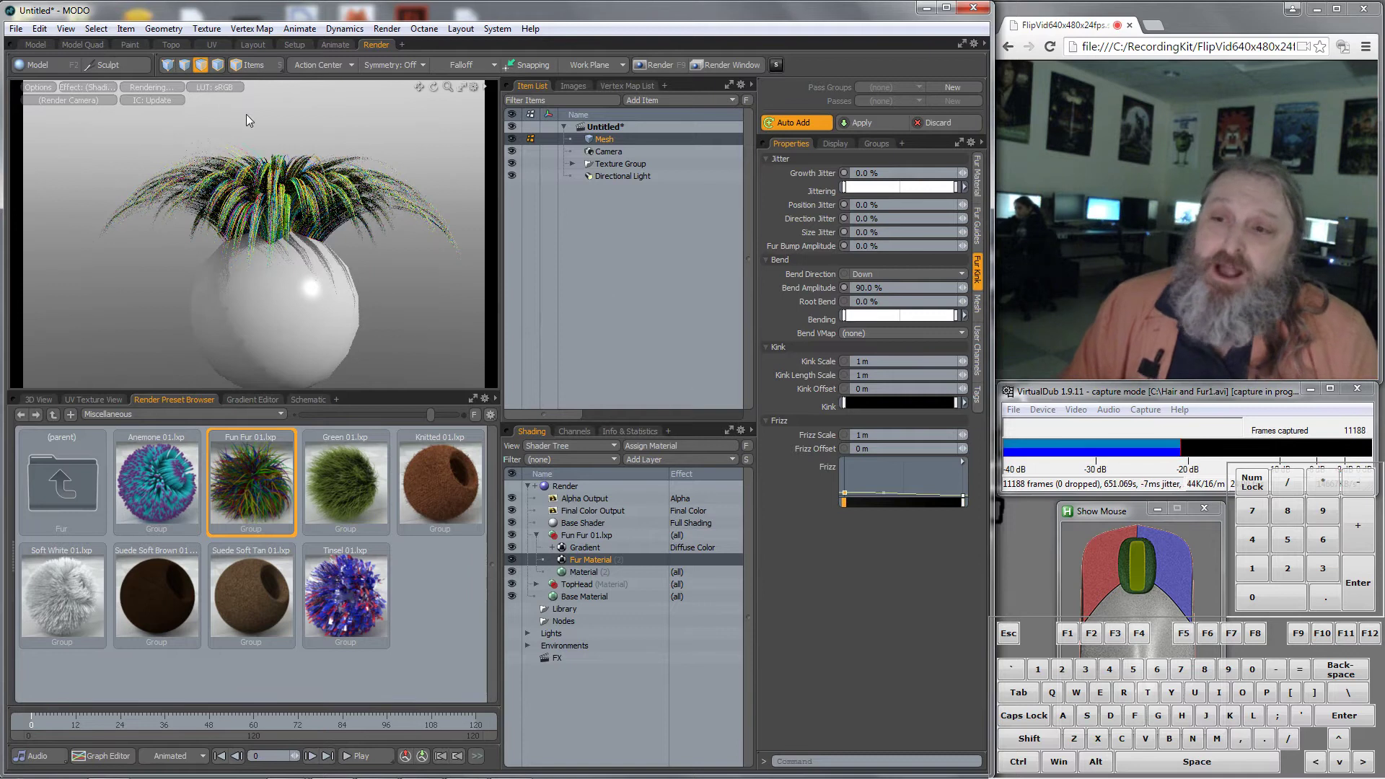
# In the fur's Diffuse Color Gradient layer, change the fourth color key from the left to orange-red (RGB 1.0, 0.0577, 0.0)
pyautogui.scroll(5, 301, 235)
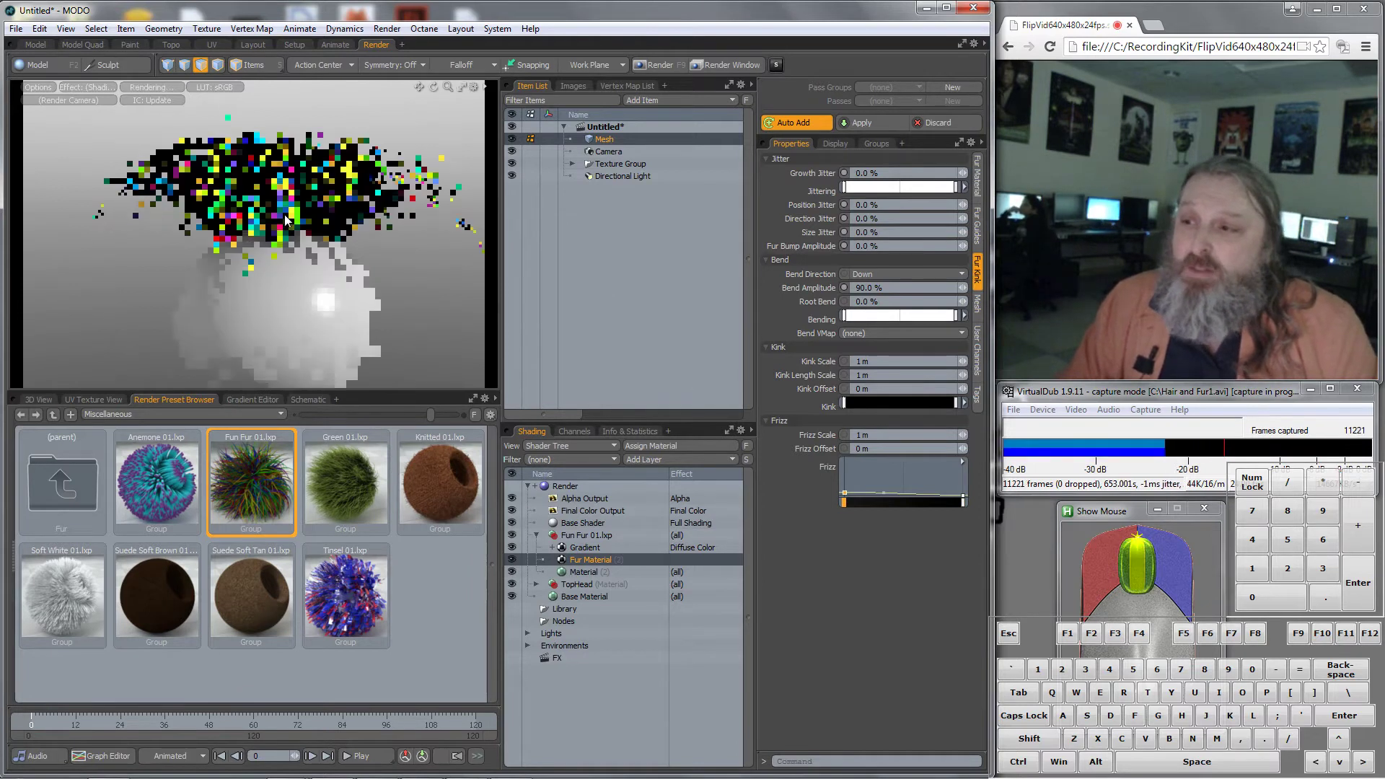
pyautogui.click(595, 546)
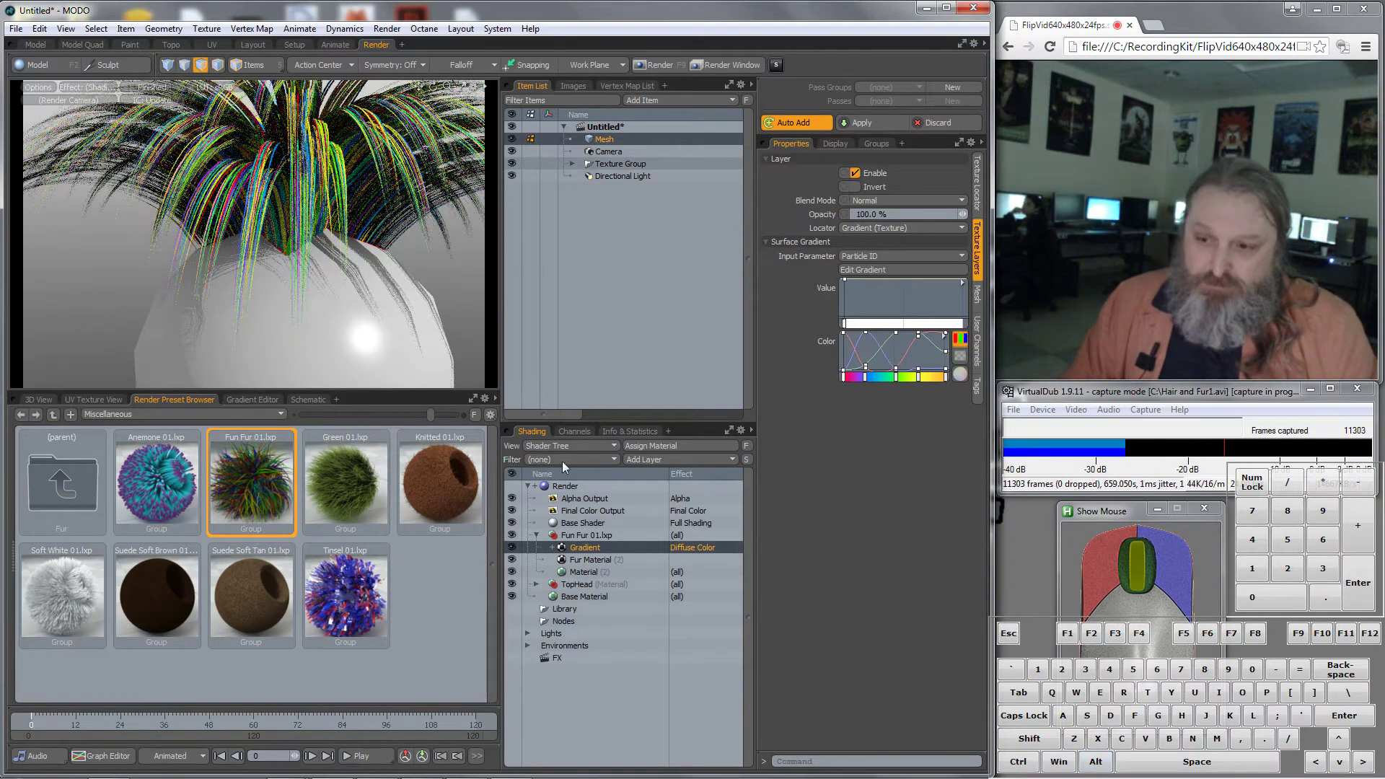
pyautogui.click(326, 218)
pyautogui.moveTo(326, 218)
pyautogui.keyDown('alt'); pyautogui.mouseDown()
pyautogui.moveTo(376, 191)
pyautogui.moveTo(314, 236)
pyautogui.mouseUp(); pyautogui.keyUp('alt')
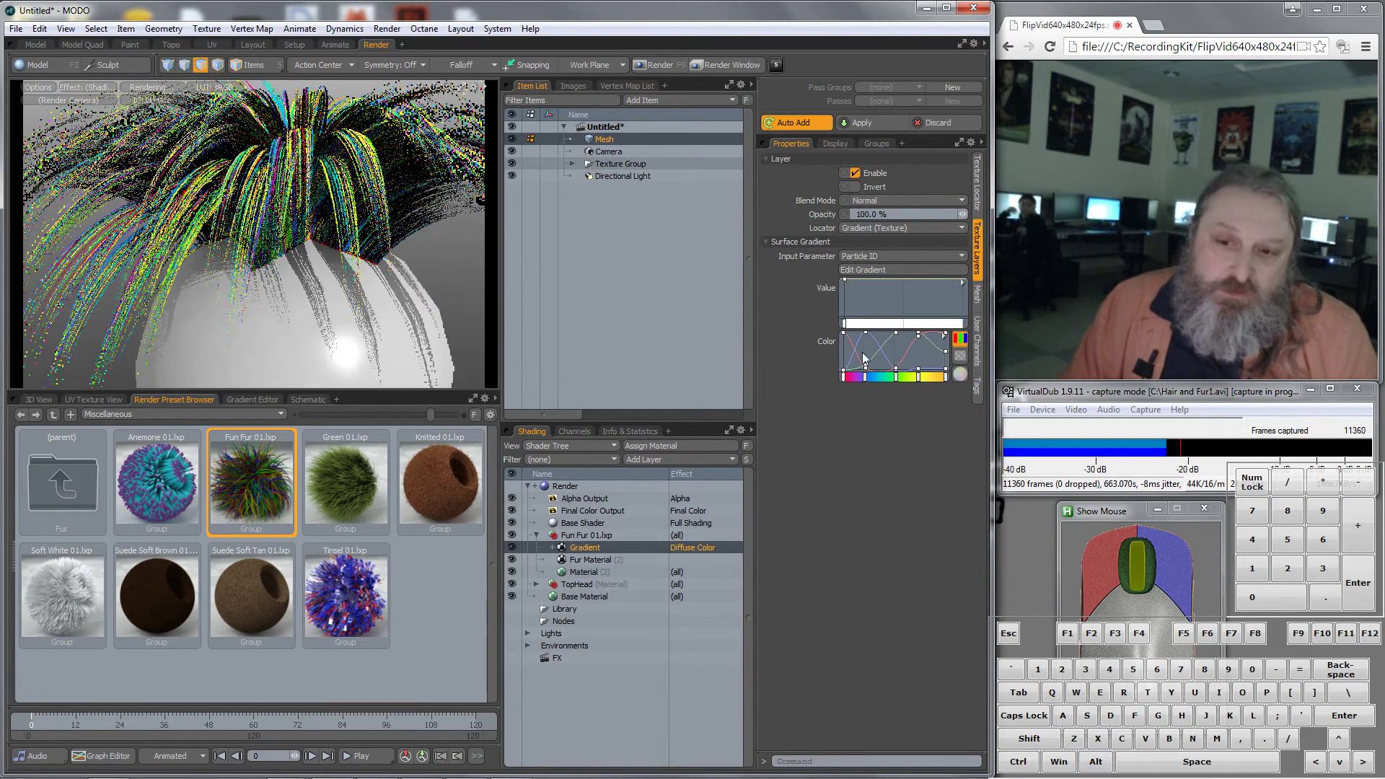
pyautogui.click(919, 375)
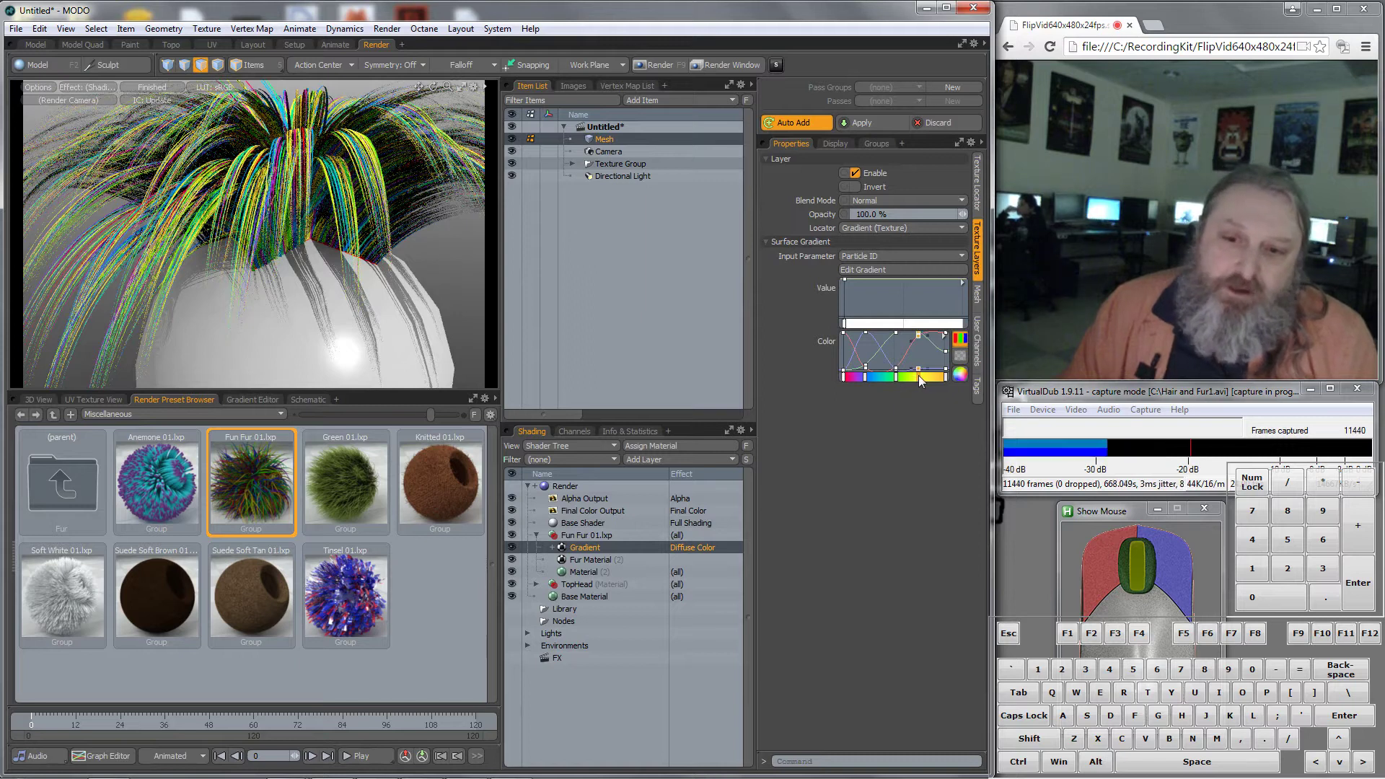
pyautogui.click(961, 374)
pyautogui.click(955, 500)
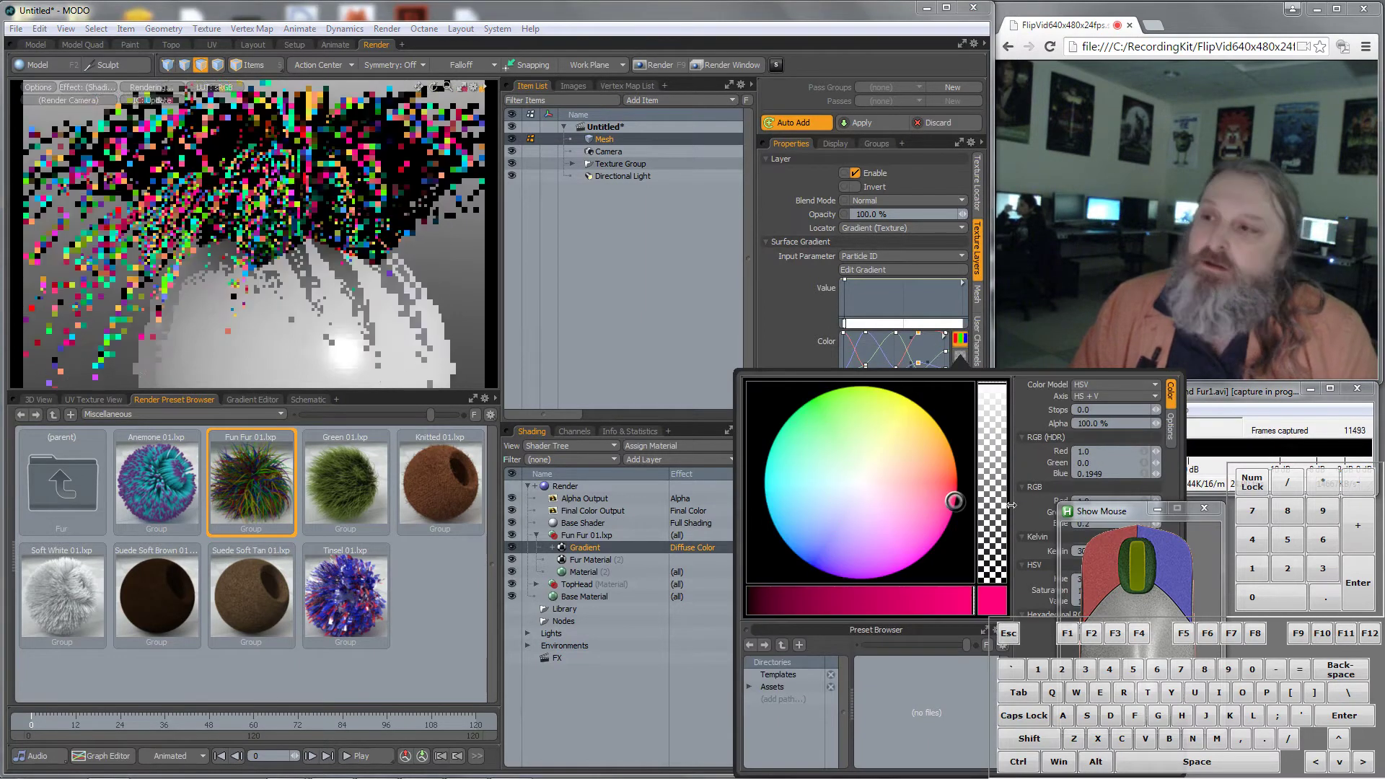
pyautogui.moveTo(956, 501); pyautogui.dragTo(976, 475)
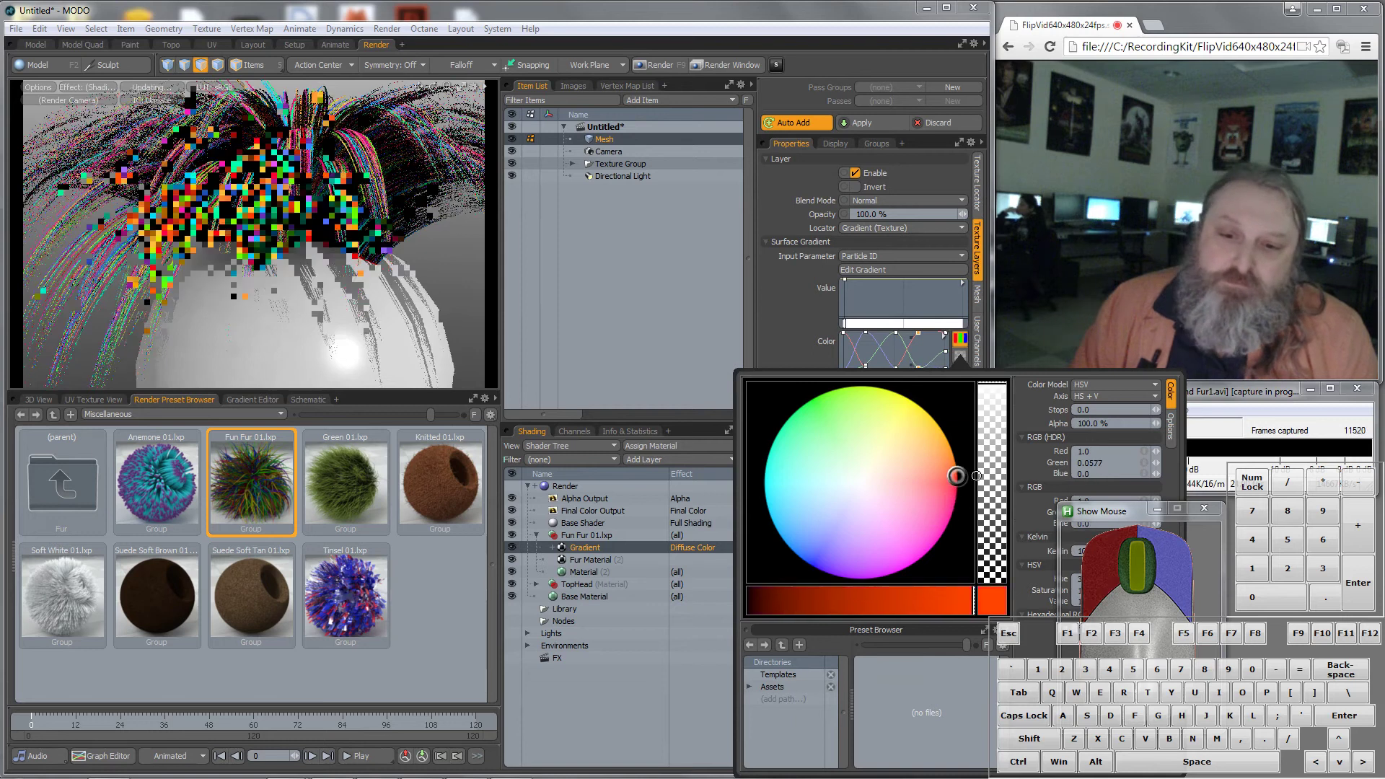
pyautogui.click(786, 311)
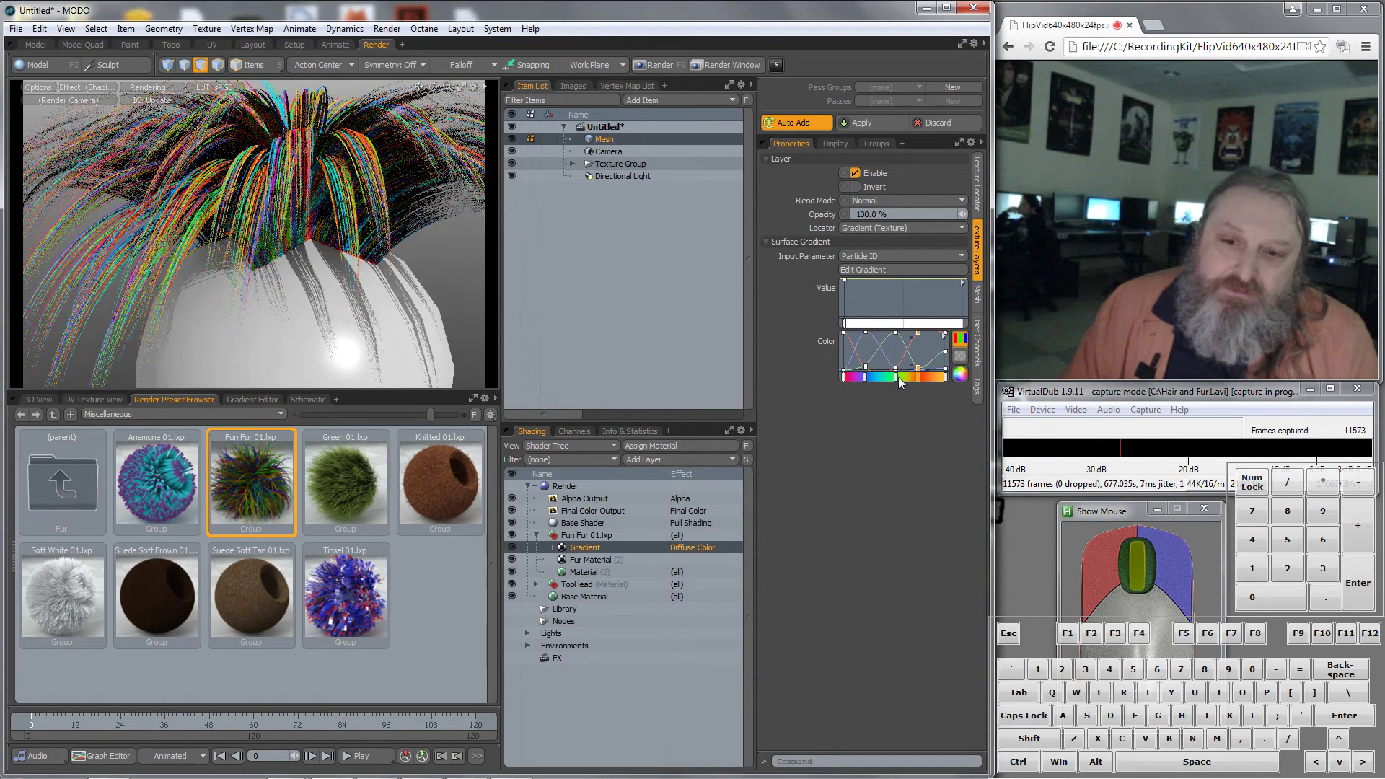
# Move the second color key of the fur's Diffuse Color Gradient slightly toward the third key and frame the whole tuft in the render preview
pyautogui.click(865, 376)
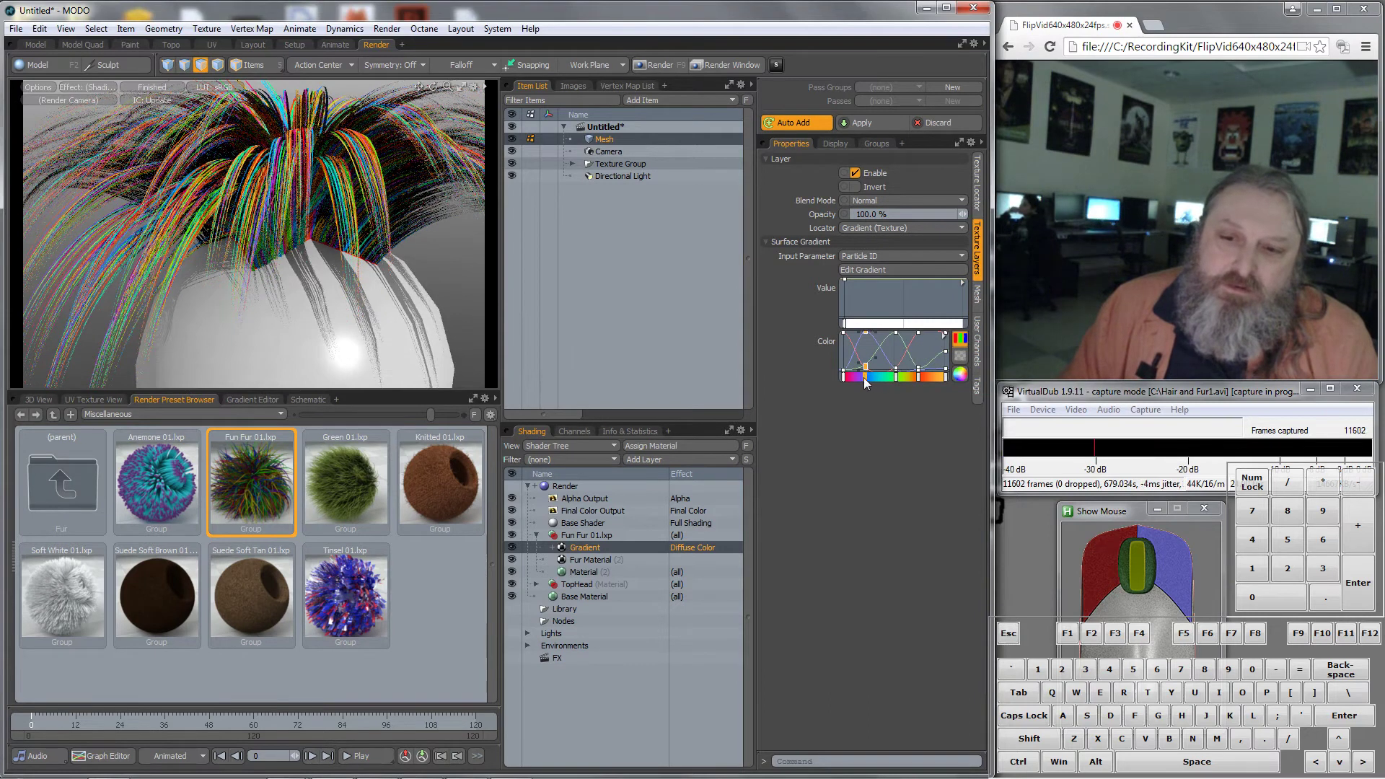
pyautogui.moveTo(863, 378); pyautogui.dragTo(877, 375)
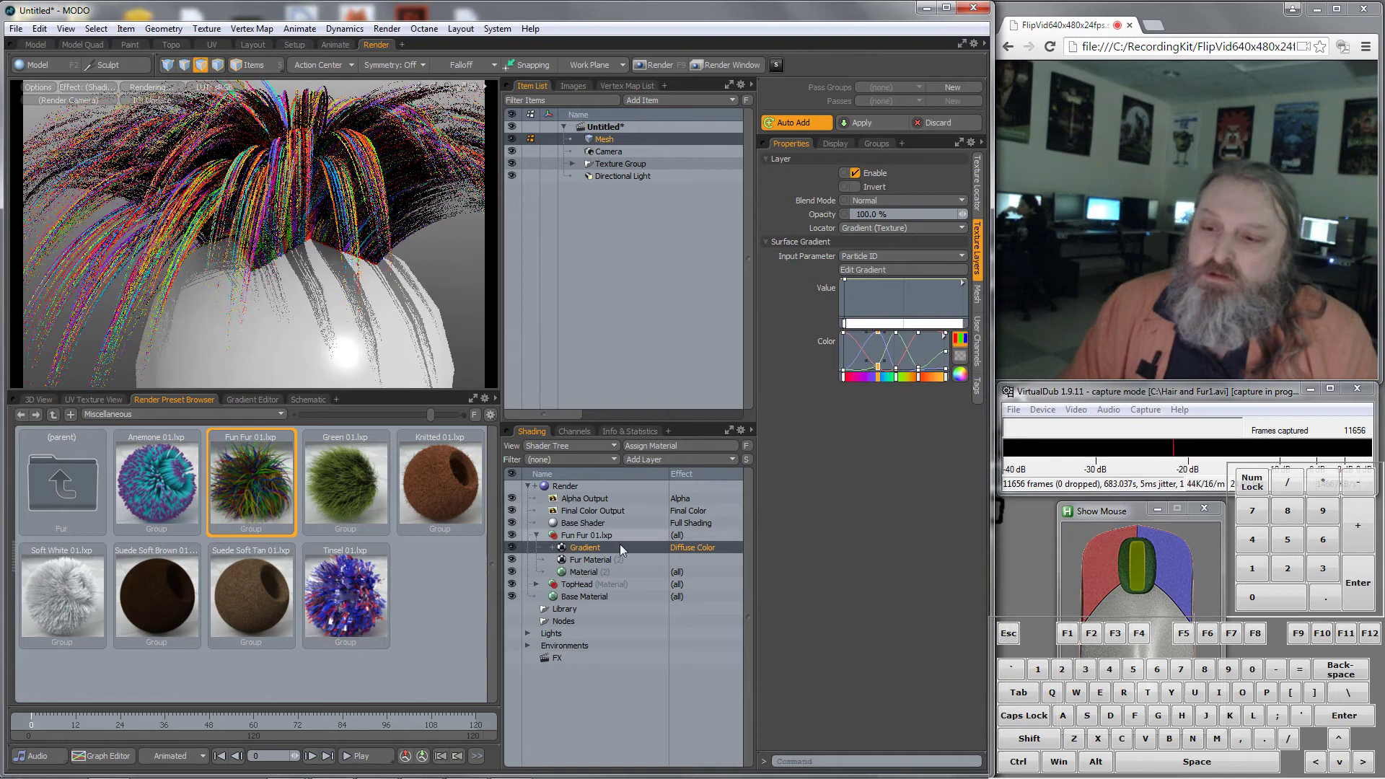
pyautogui.click(592, 560)
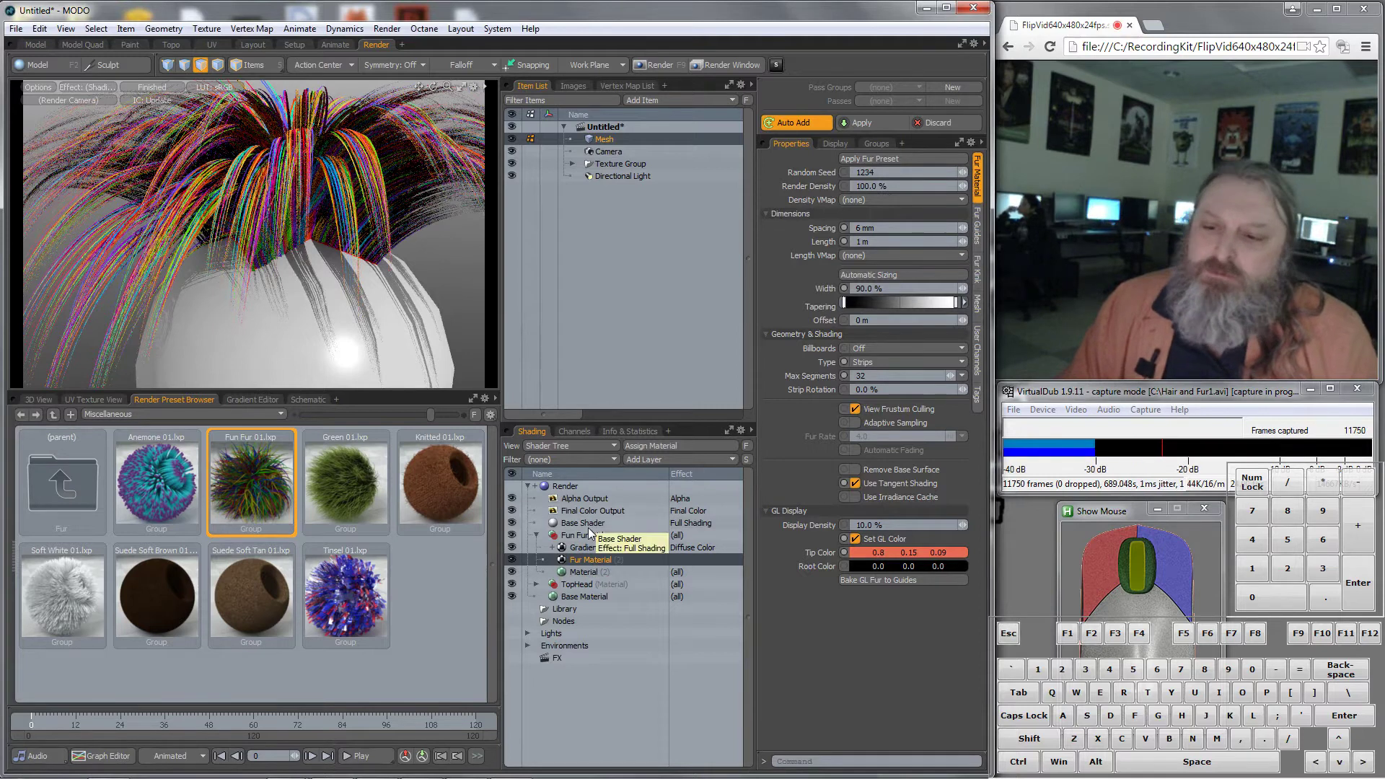
pyautogui.click(586, 536)
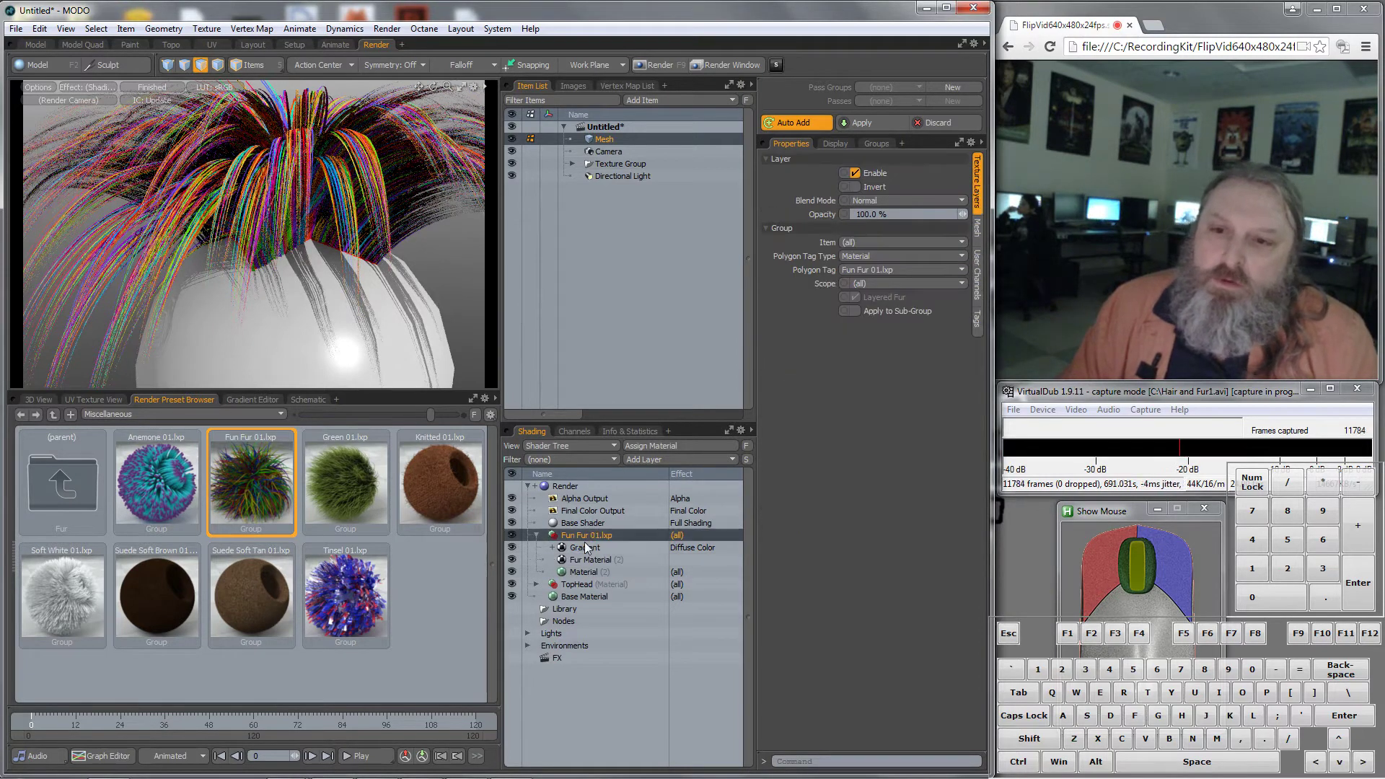
pyautogui.keyDown('alt'); pyautogui.moveTo(312, 197); pyautogui.dragTo(278, 214); pyautogui.keyUp('alt')
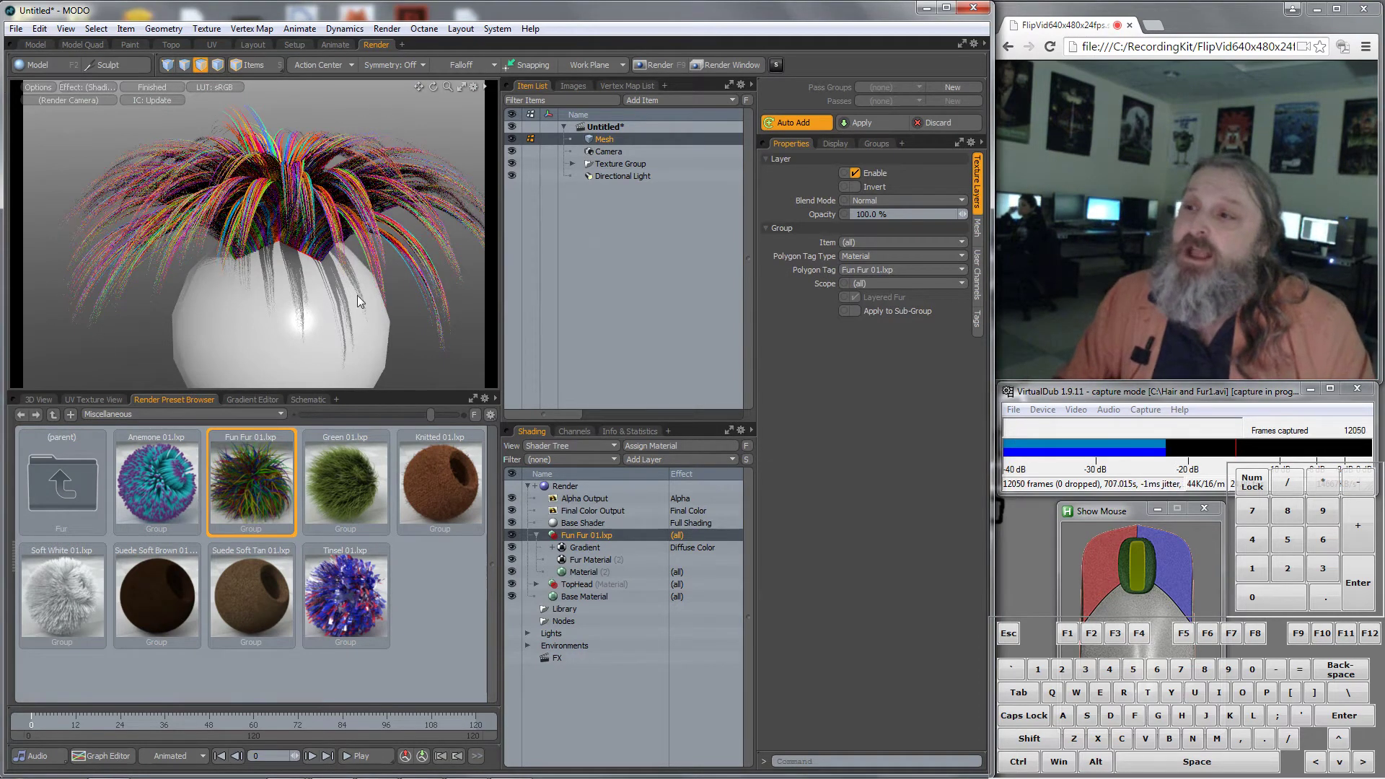
# Return to the modeling layout and select matching seven-polygon patches on two opposite sides of the sphere
pyautogui.click(36, 45)
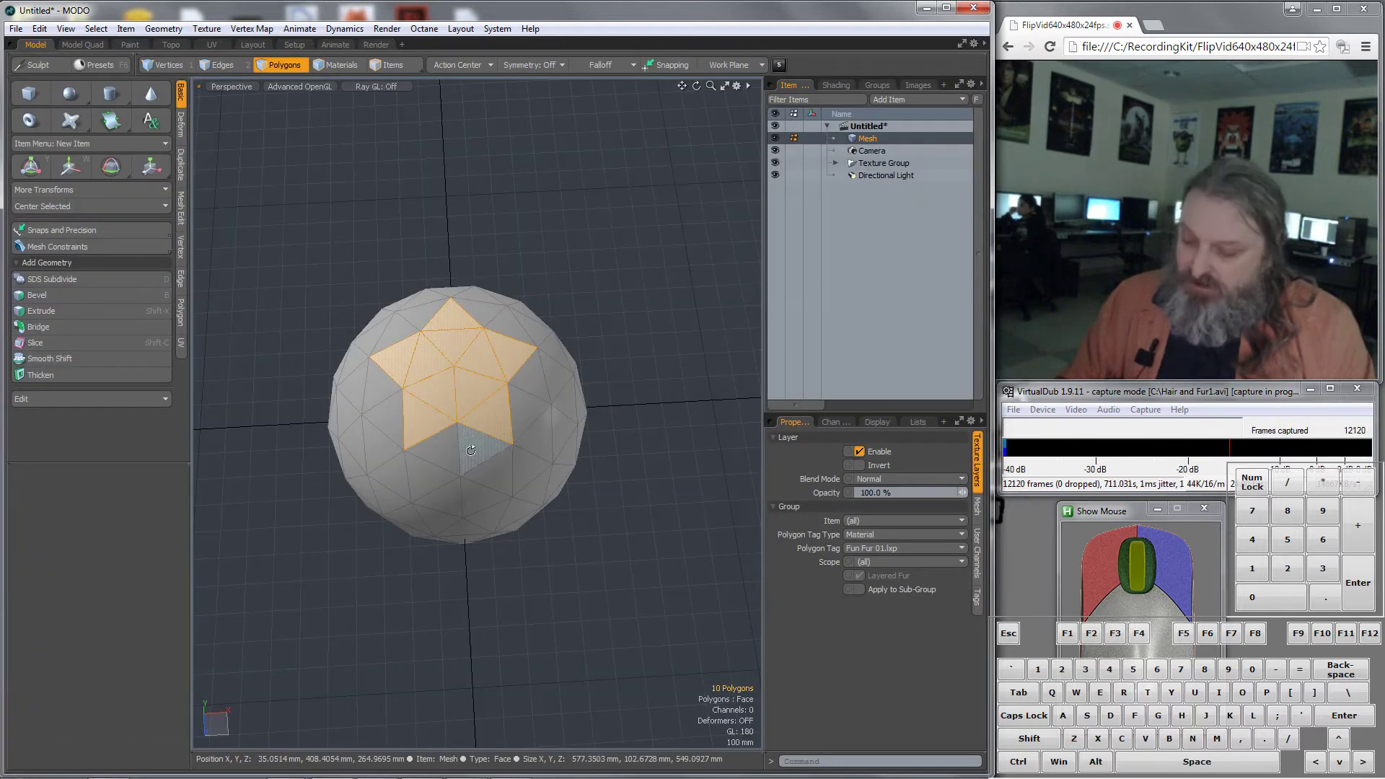
pyautogui.keyDown('alt'); pyautogui.moveTo(470, 451); pyautogui.dragTo(473, 303); pyautogui.keyUp('alt')
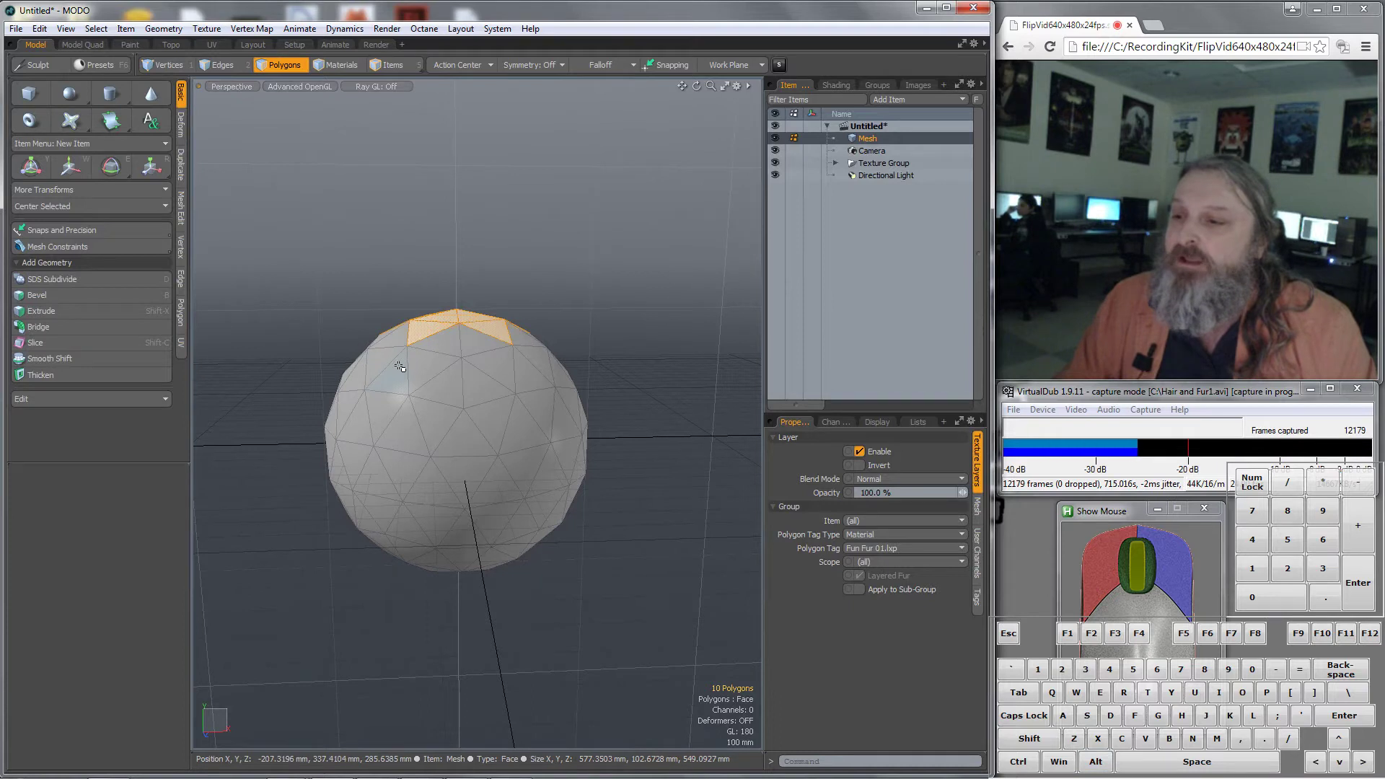
pyautogui.click(392, 383)
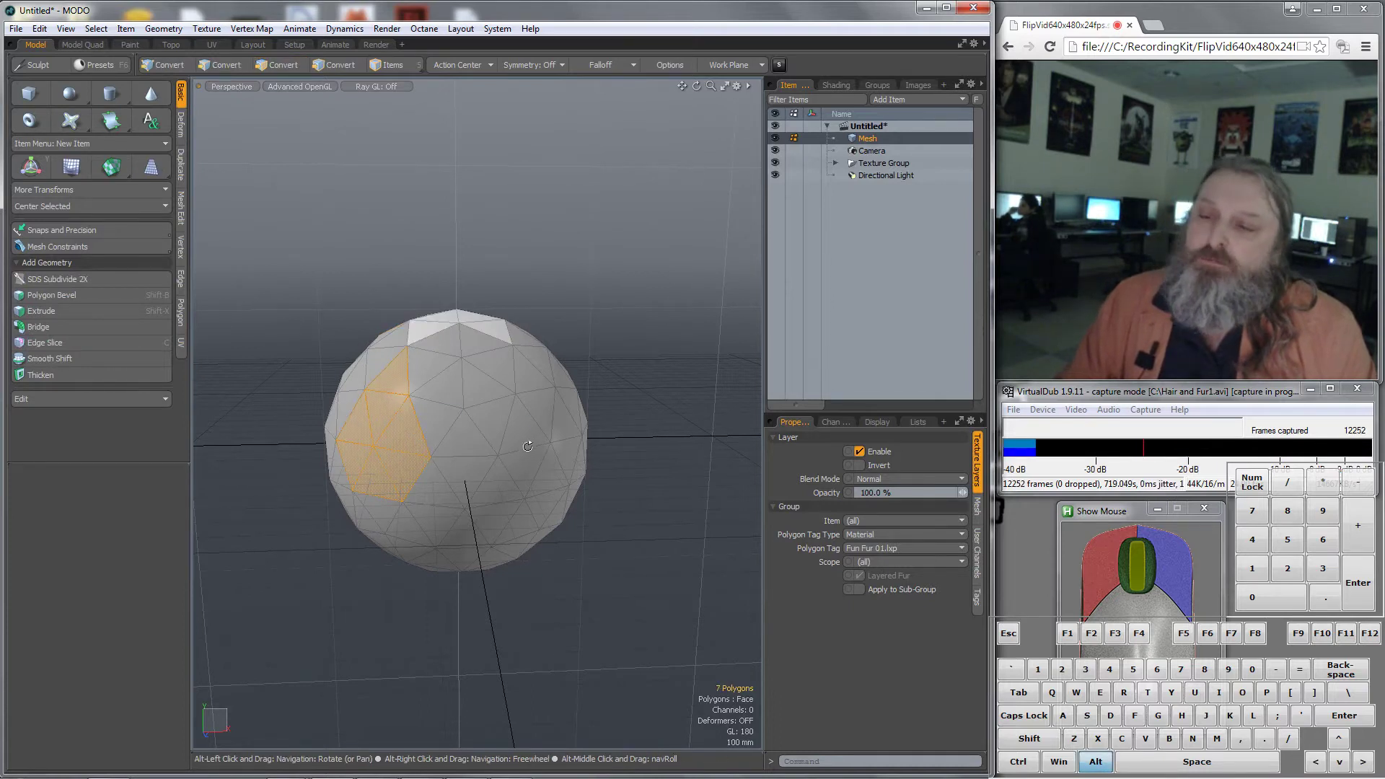
pyautogui.keyDown('alt'); pyautogui.moveTo(529, 443); pyautogui.dragTo(513, 416); pyautogui.keyUp('alt')
pyautogui.keyDown('shift'); pyautogui.click(570, 376); pyautogui.keyUp('shift')
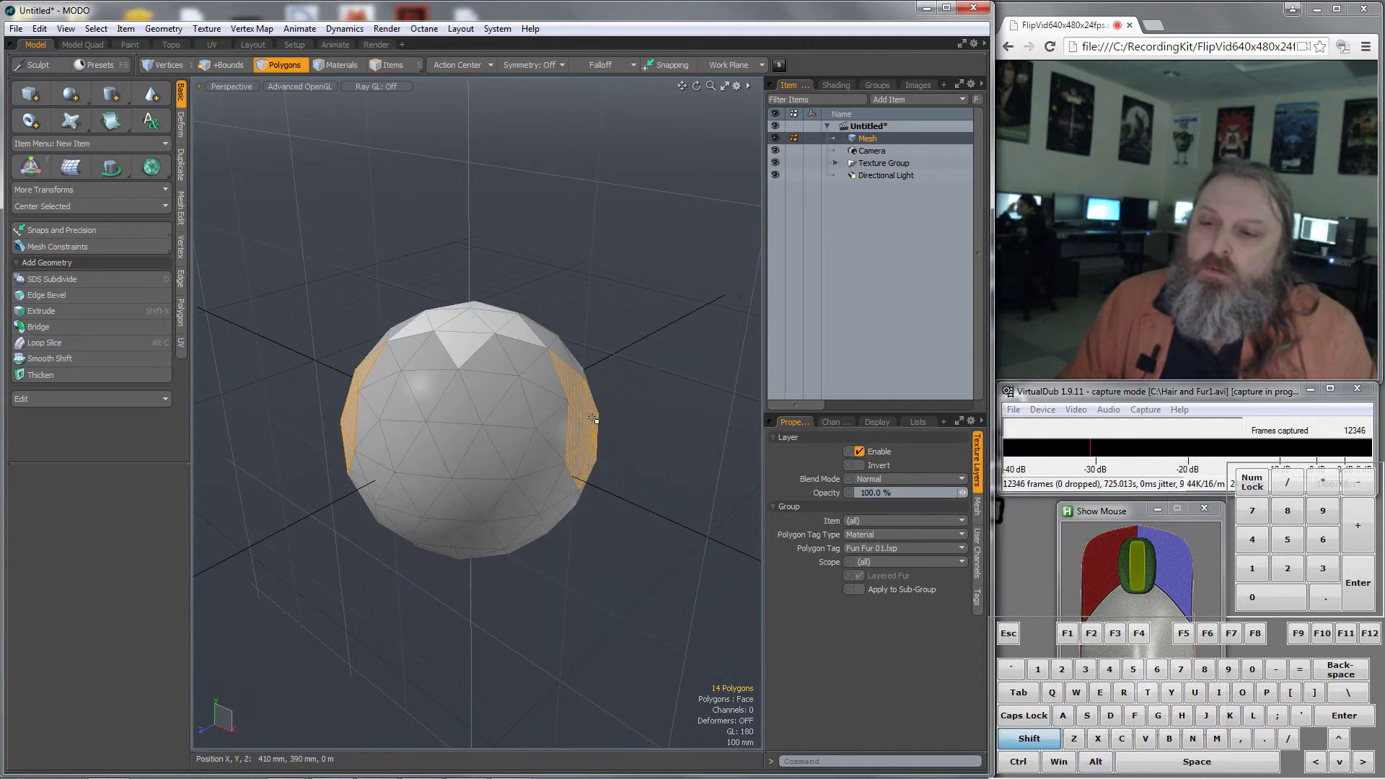
pyautogui.keyDown('alt'); pyautogui.moveTo(593, 419); pyautogui.dragTo(610, 481); pyautogui.keyUp('alt')
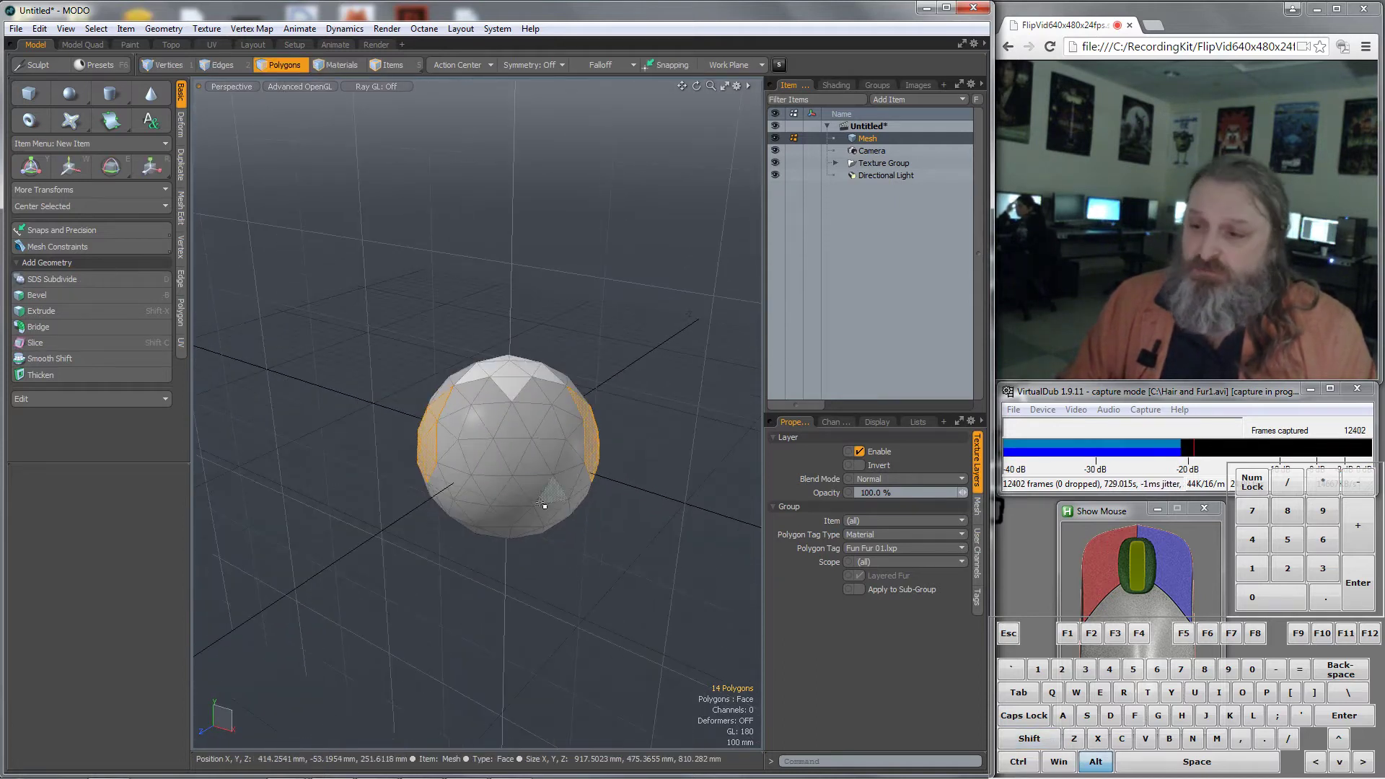
# Assign a new material named sideburns to the selected side polygons
pyautogui.press('m')
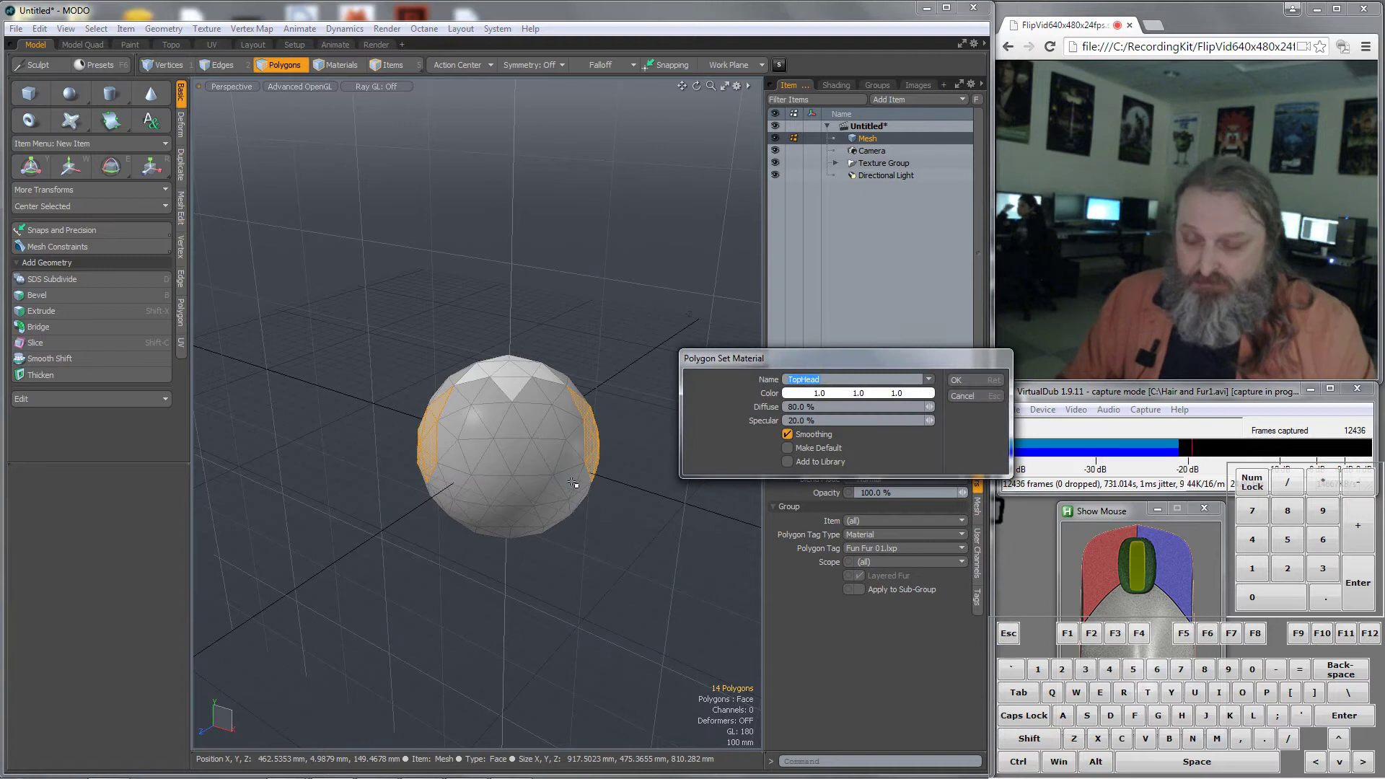
pyautogui.write('sideburns')
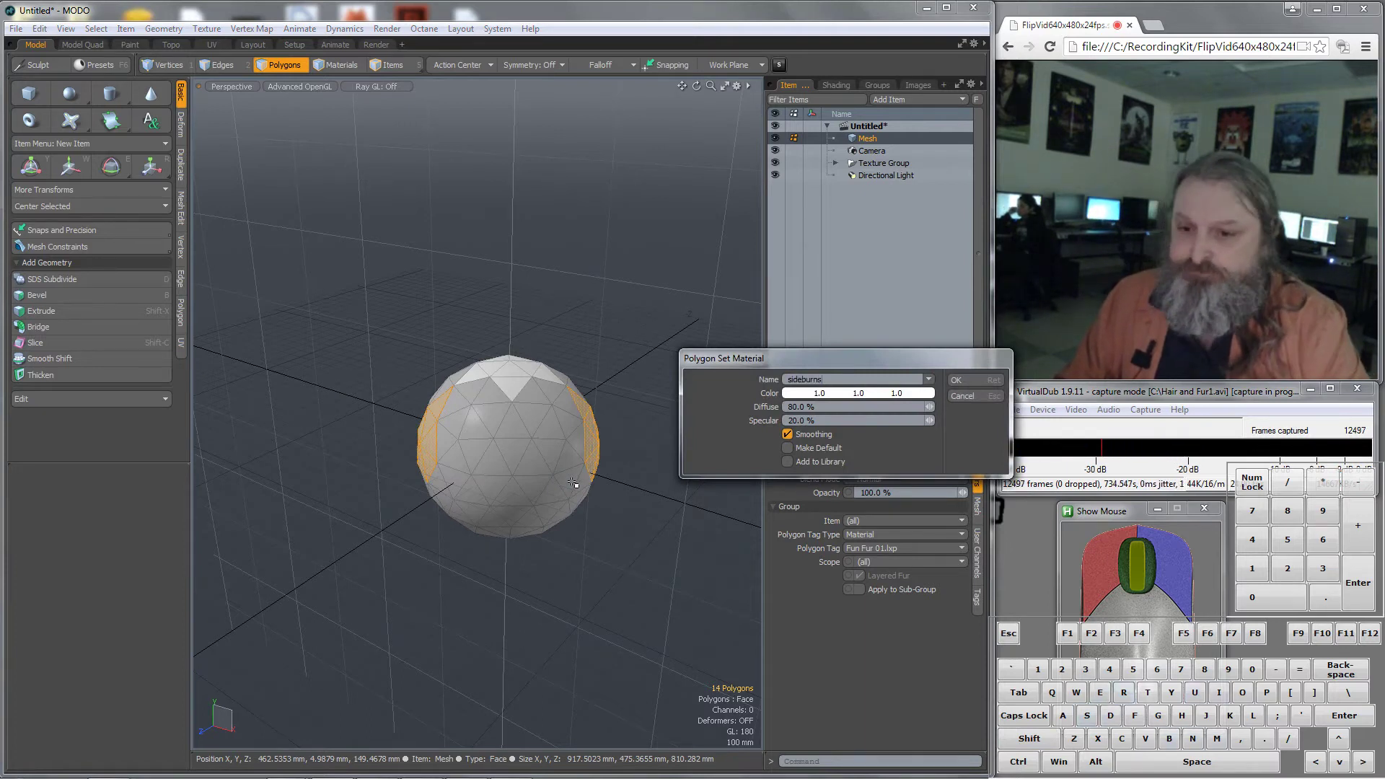
pyautogui.press('Return')
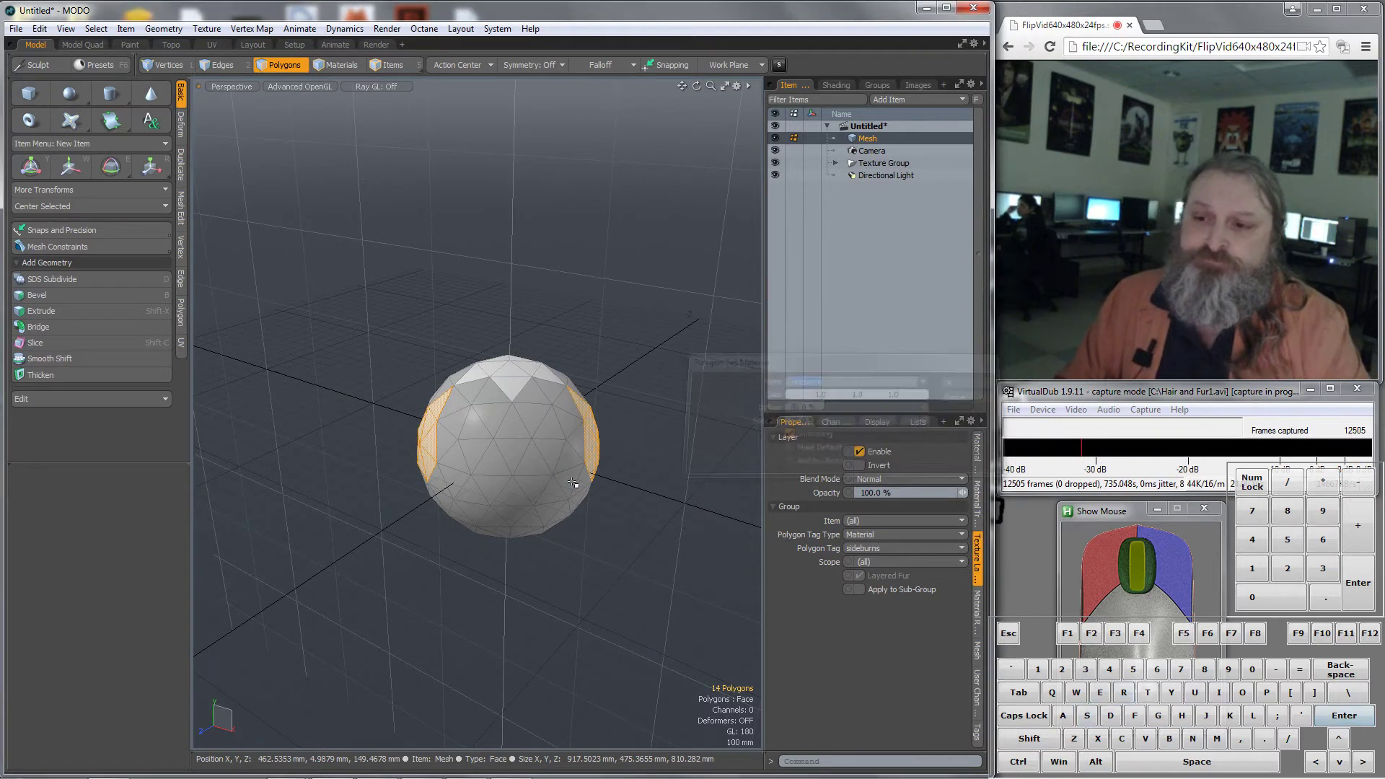
# Apply the Hair Black 01.lxp preset from Hair No Guides to the sideburns area with automatic sizing, and view both sides in the render preview
pyautogui.click(376, 44)
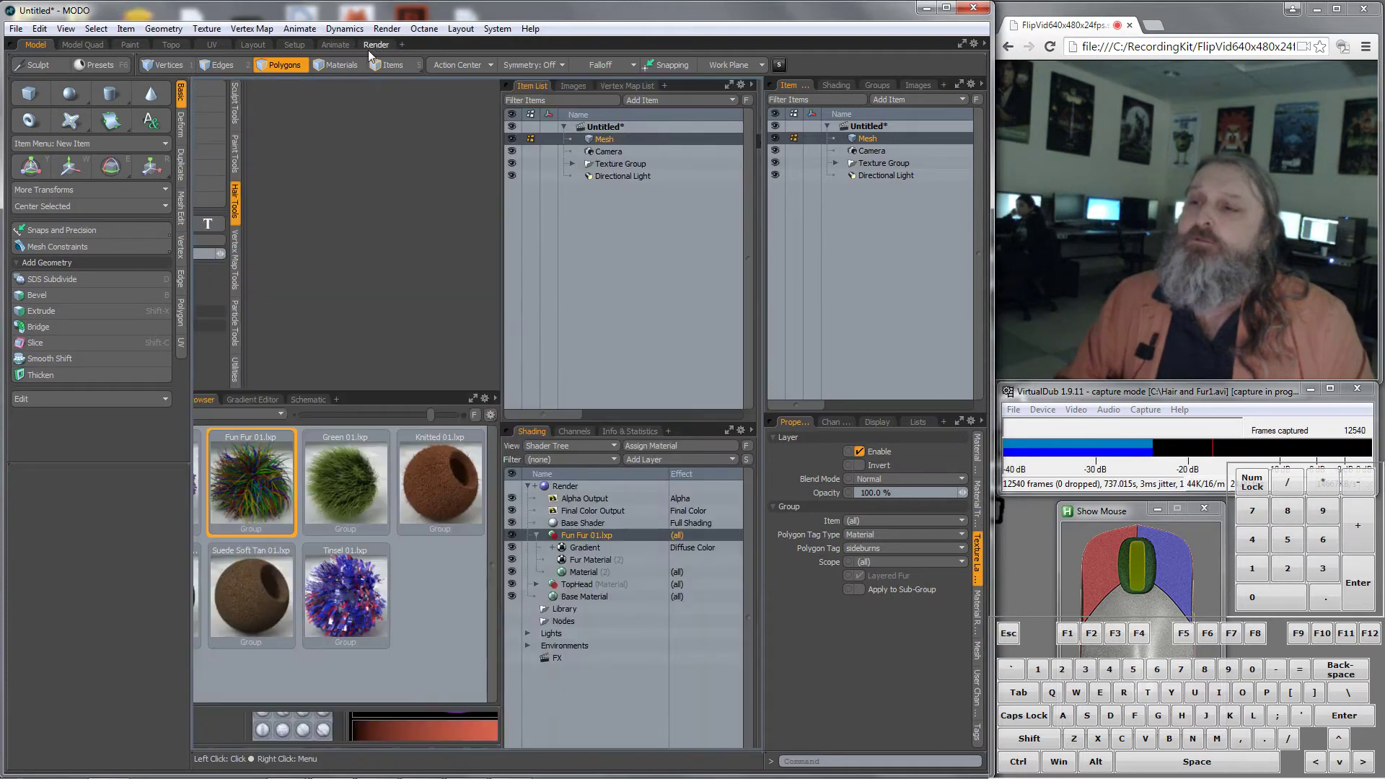
pyautogui.click(186, 414)
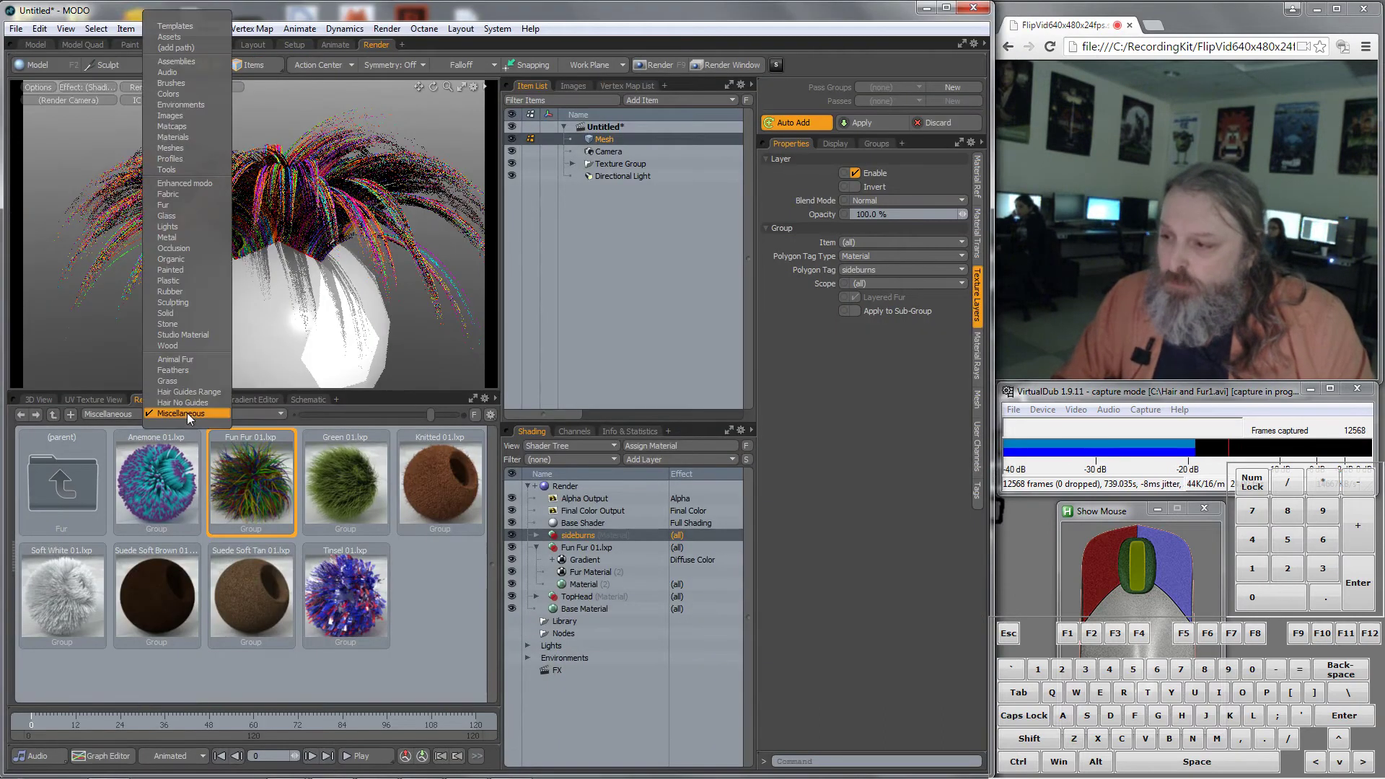
pyautogui.click(190, 404)
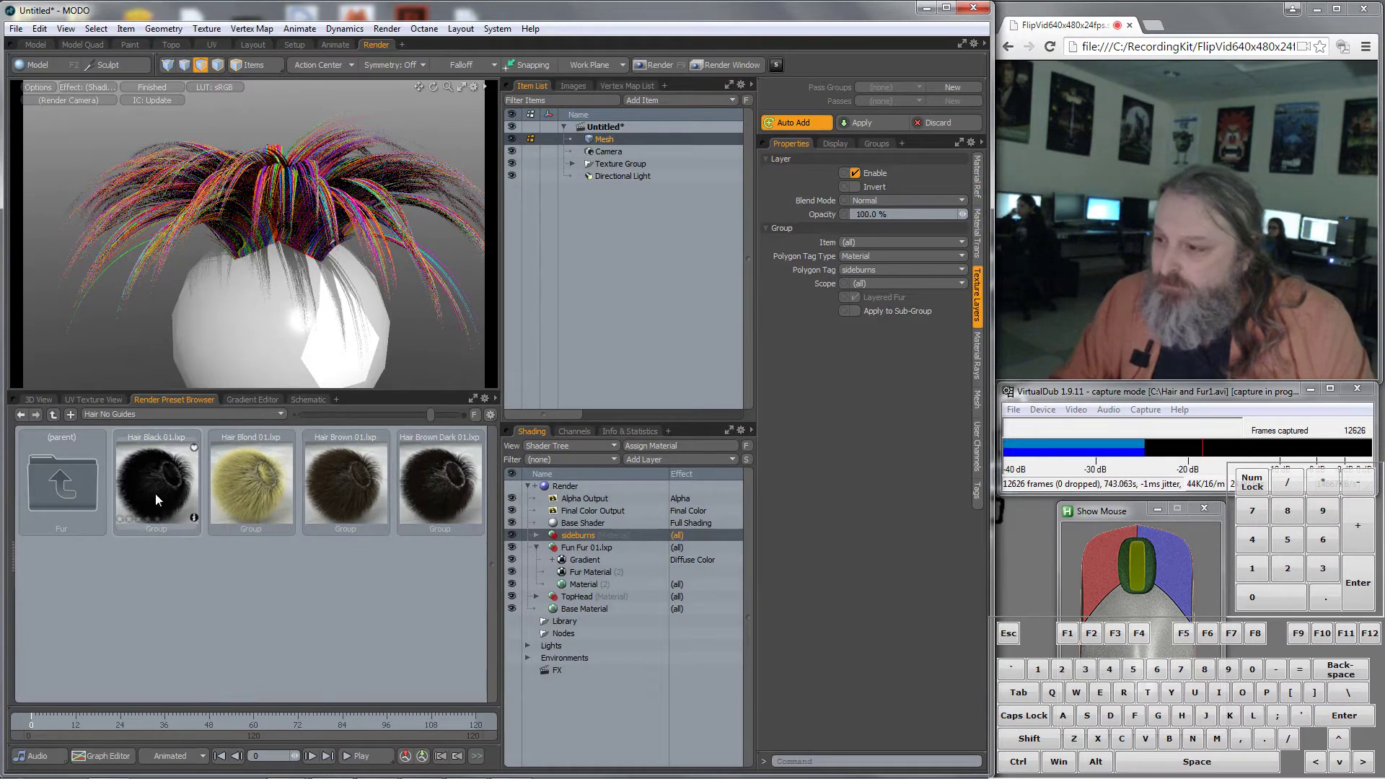
pyautogui.moveTo(153, 492); pyautogui.dragTo(329, 339)
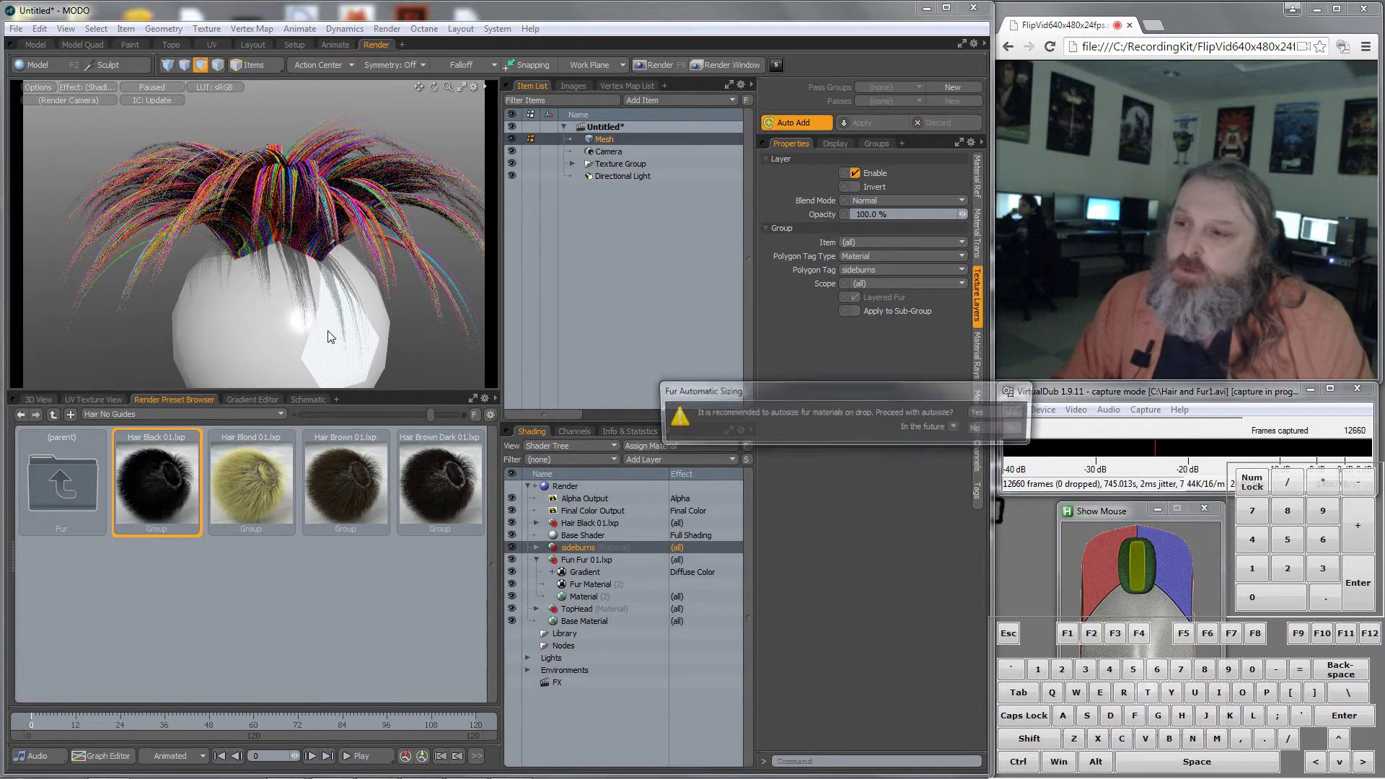
pyautogui.click(993, 413)
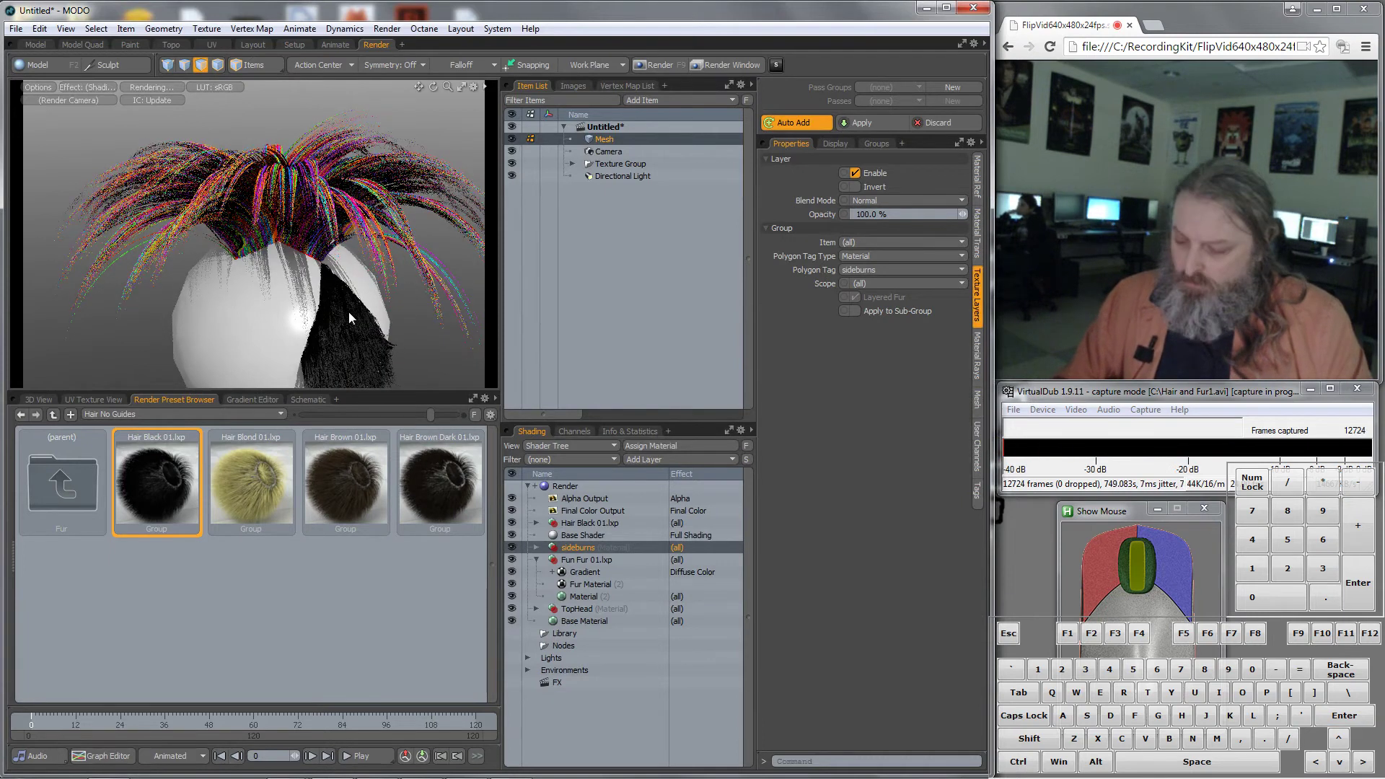
pyautogui.keyDown('alt'); pyautogui.moveTo(349, 311); pyautogui.dragTo(426, 370); pyautogui.keyUp('alt')
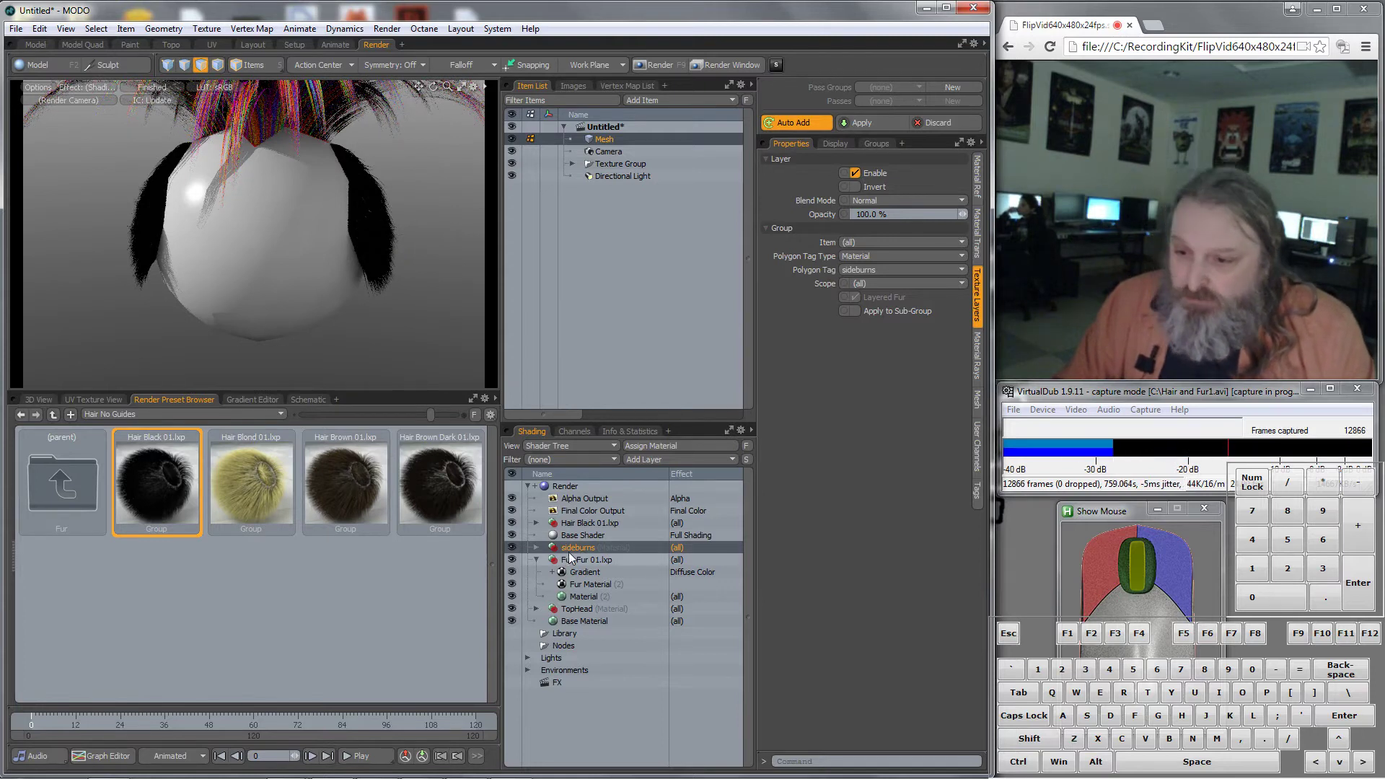
# Examine the sideburns material and the shader and Hair No Guides layers inside the Hair Black 01.lxp group
pyautogui.click(536, 548)
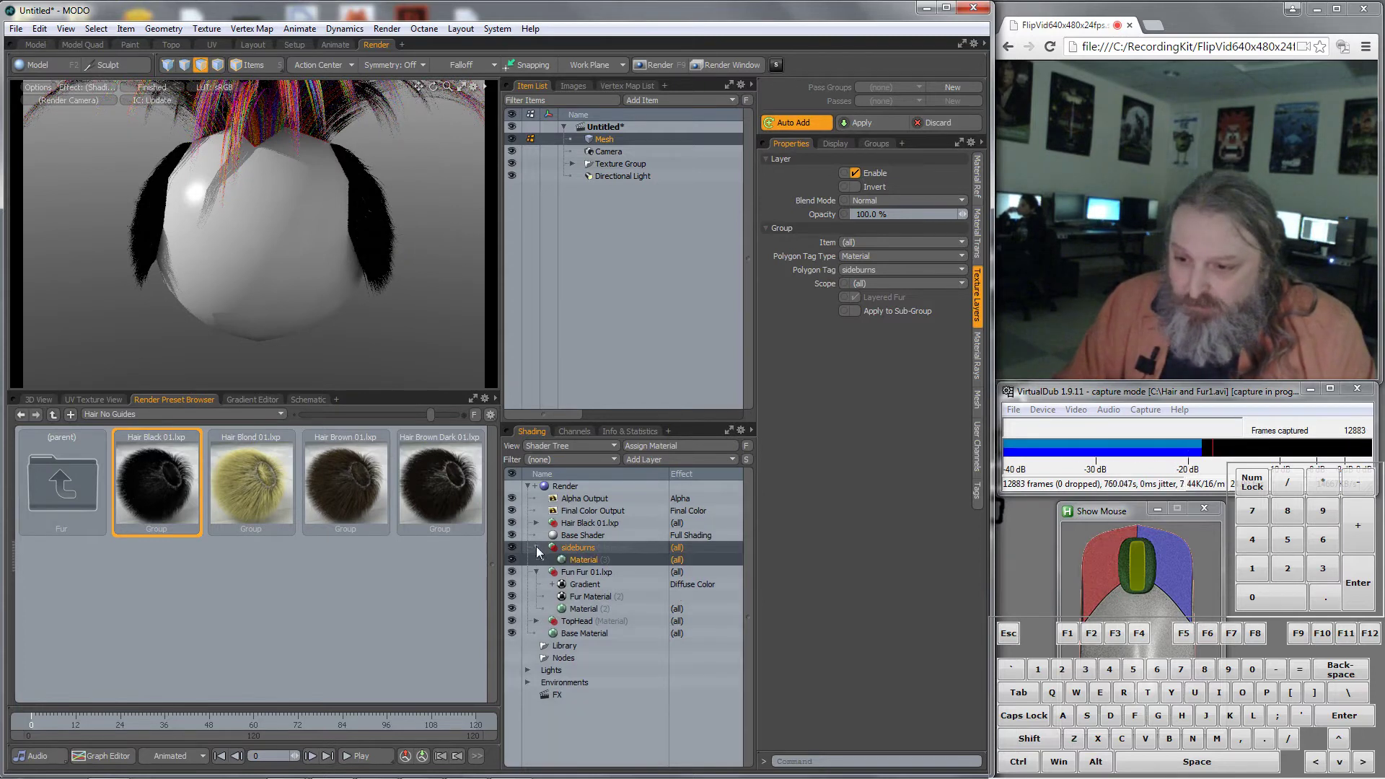
pyautogui.click(579, 560)
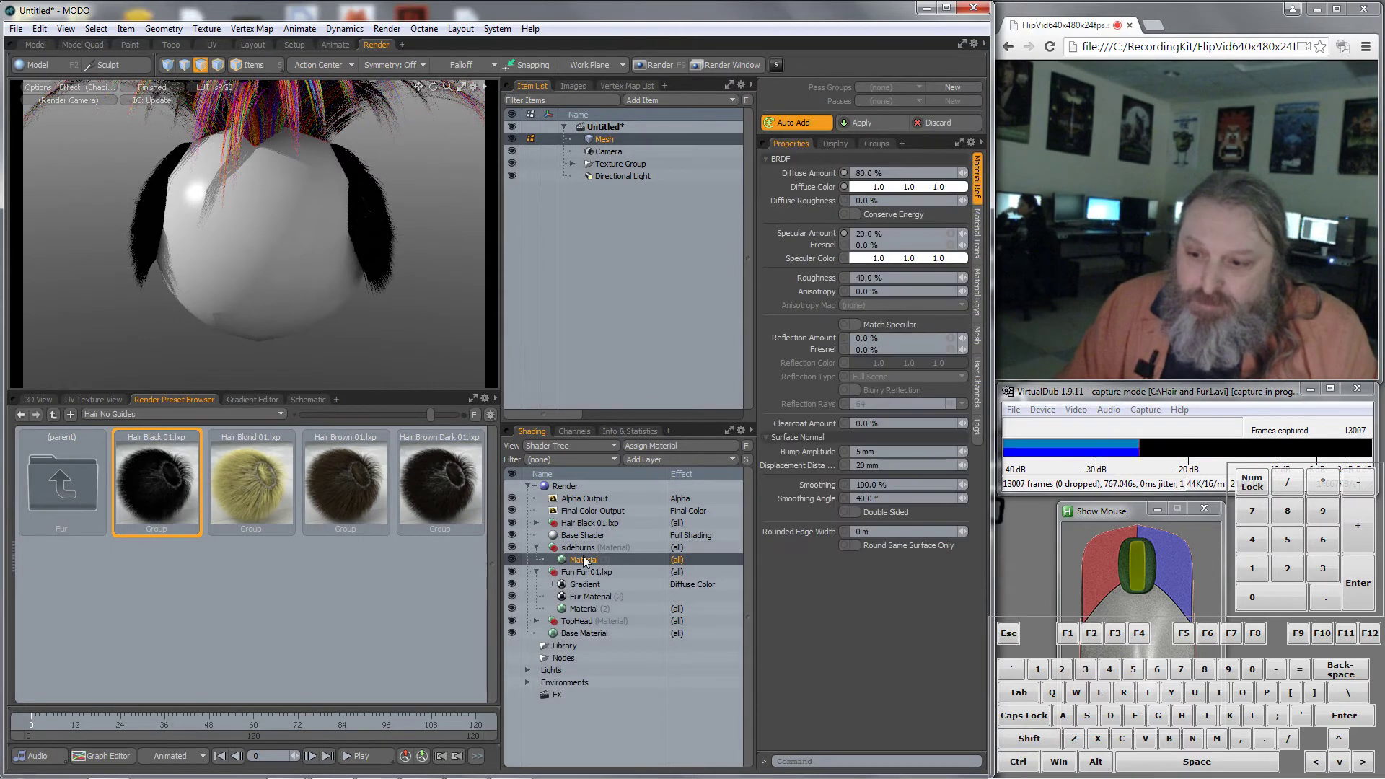
pyautogui.click(577, 523)
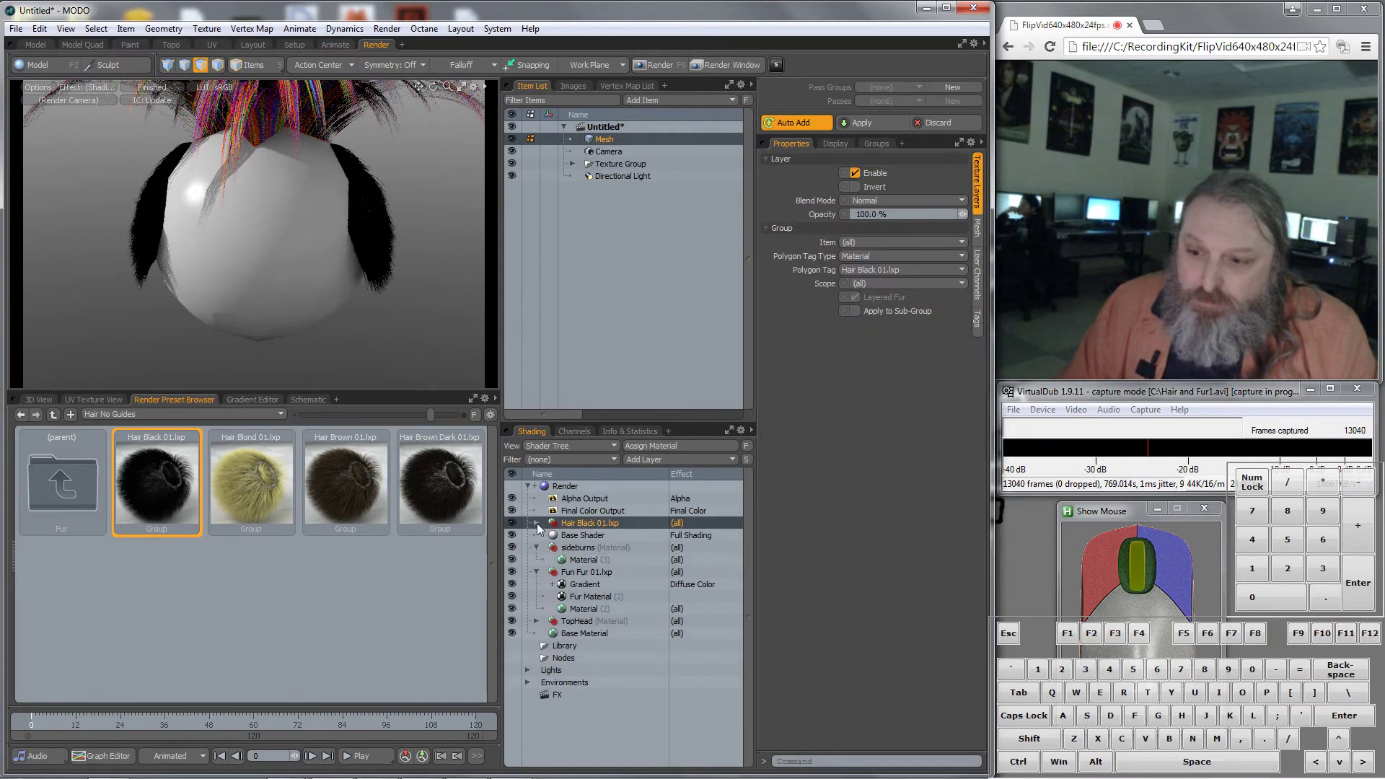
pyautogui.click(537, 523)
pyautogui.click(584, 538)
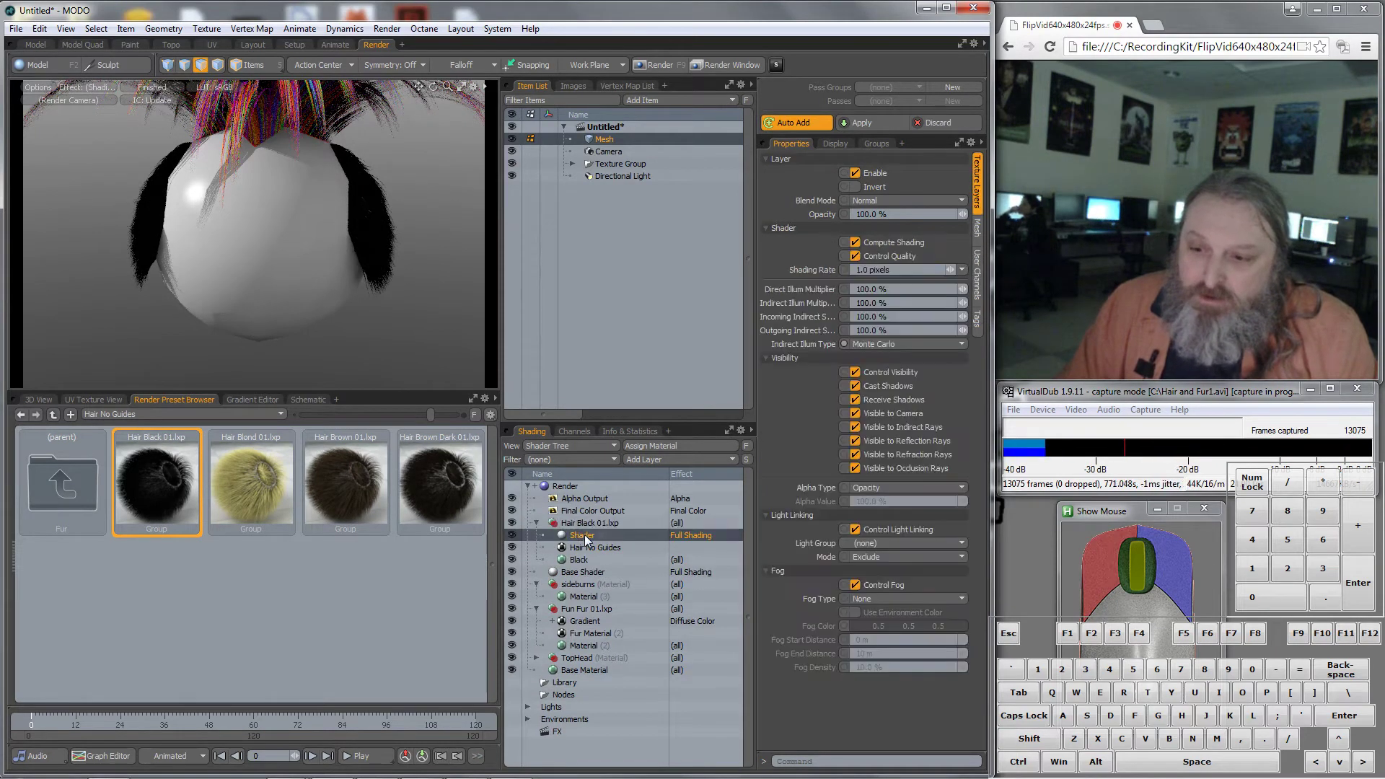
pyautogui.click(586, 547)
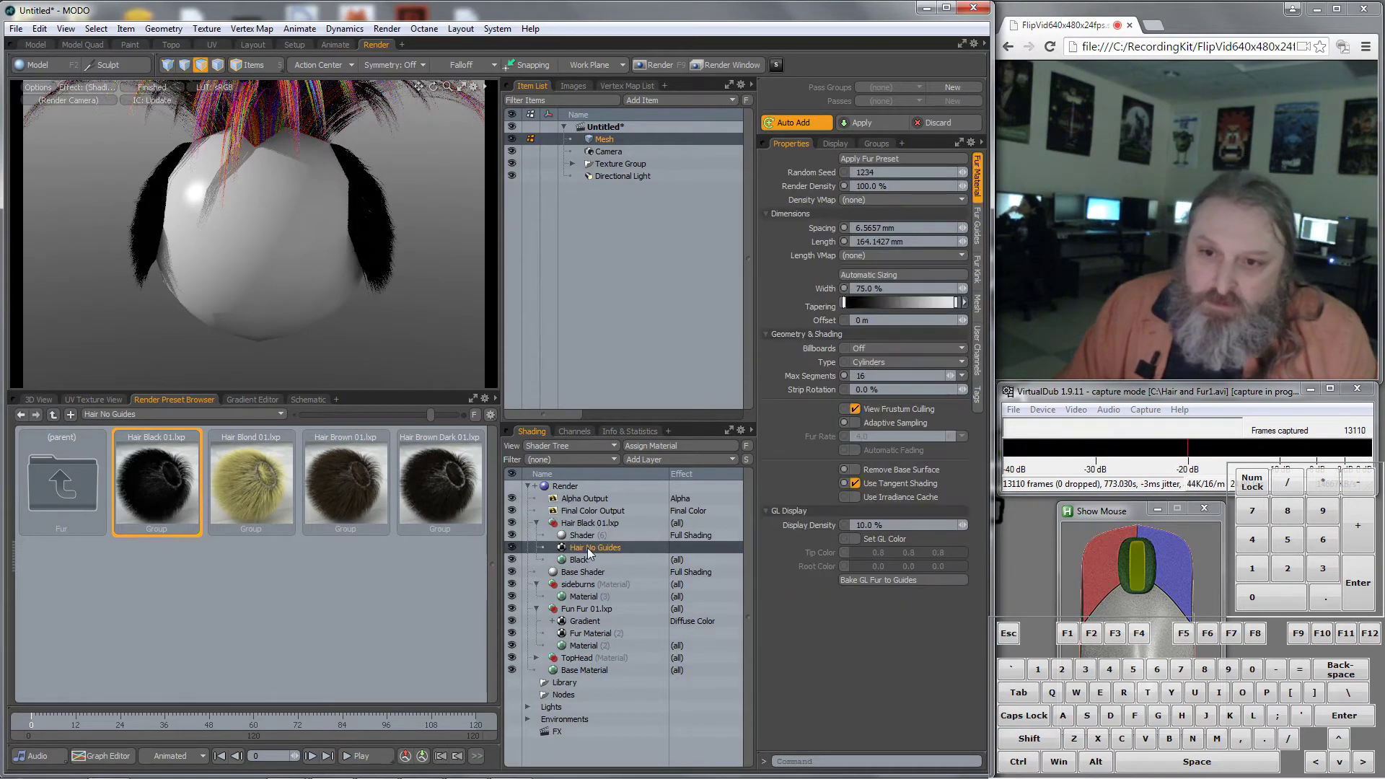
# Set the diffuse color of the Black material in the Hair Black 01.lxp group to gray (RGB 0.39, 0.38, 0.4)
pyautogui.click(585, 559)
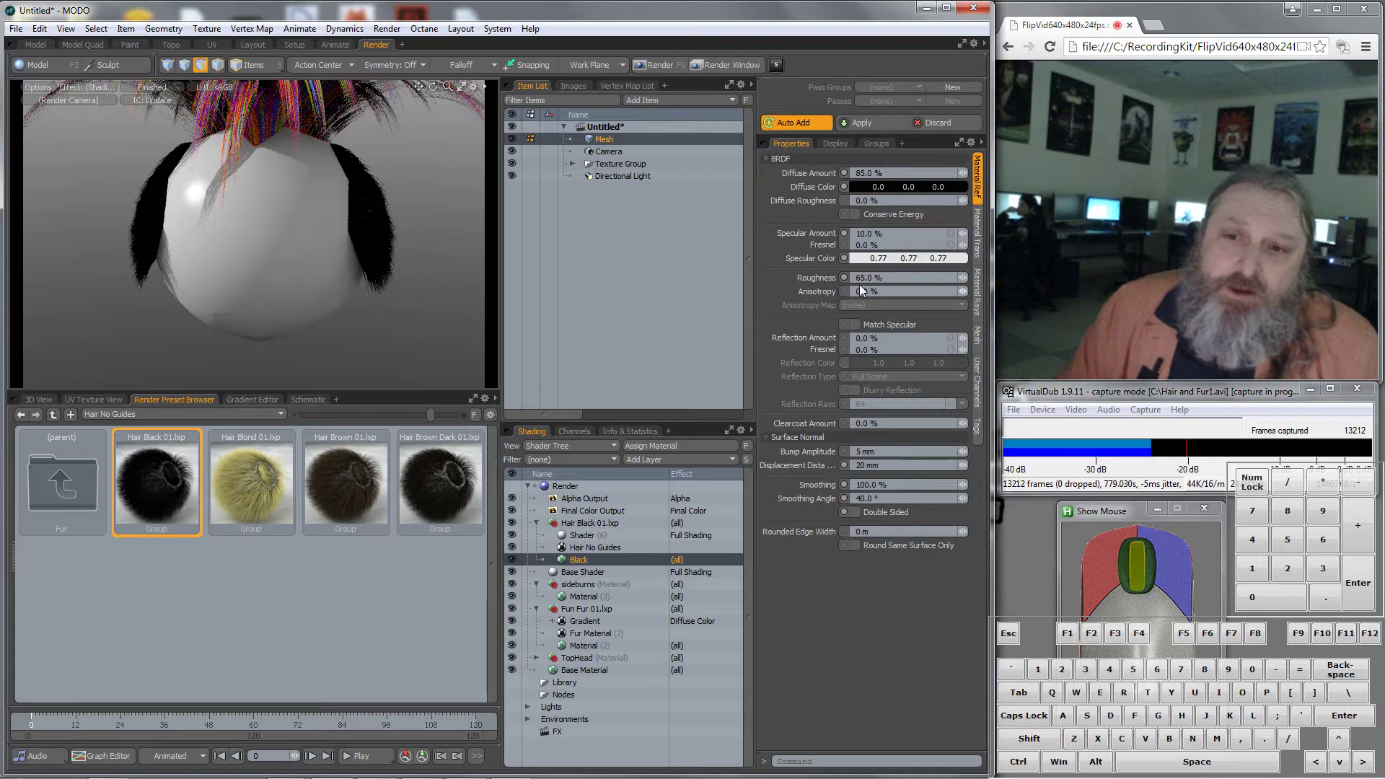
pyautogui.doubleClick(928, 187)
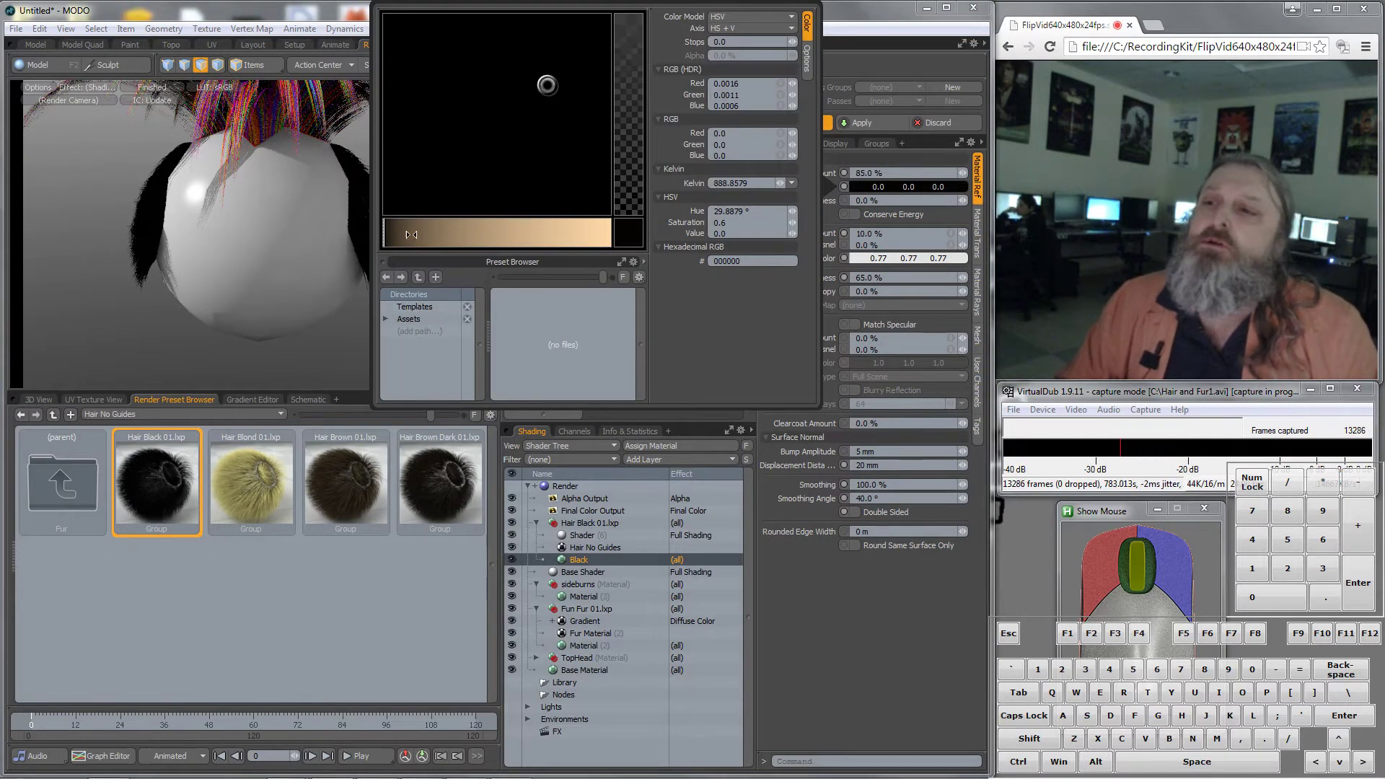
pyautogui.moveTo(411, 235); pyautogui.dragTo(458, 232)
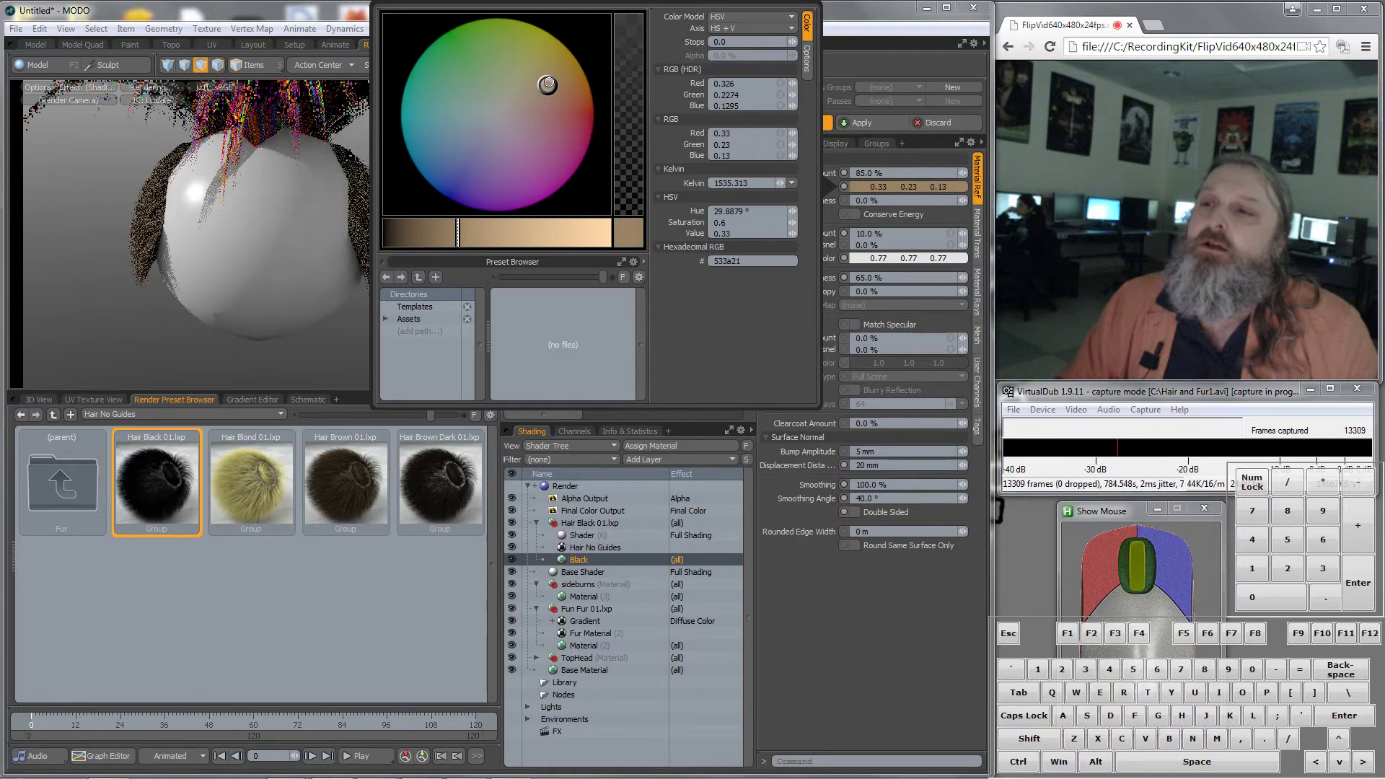
pyautogui.moveTo(548, 85); pyautogui.dragTo(498, 121)
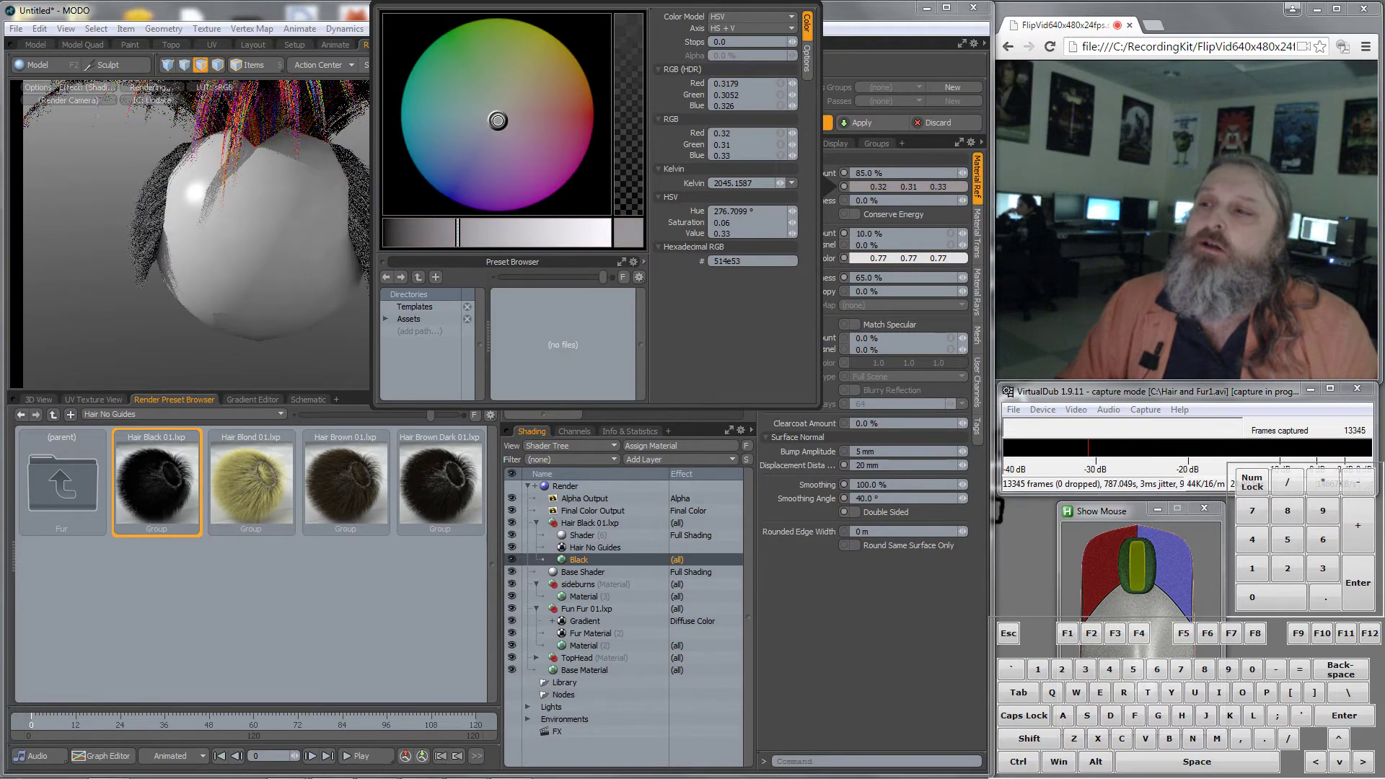
pyautogui.moveTo(458, 235); pyautogui.dragTo(475, 236)
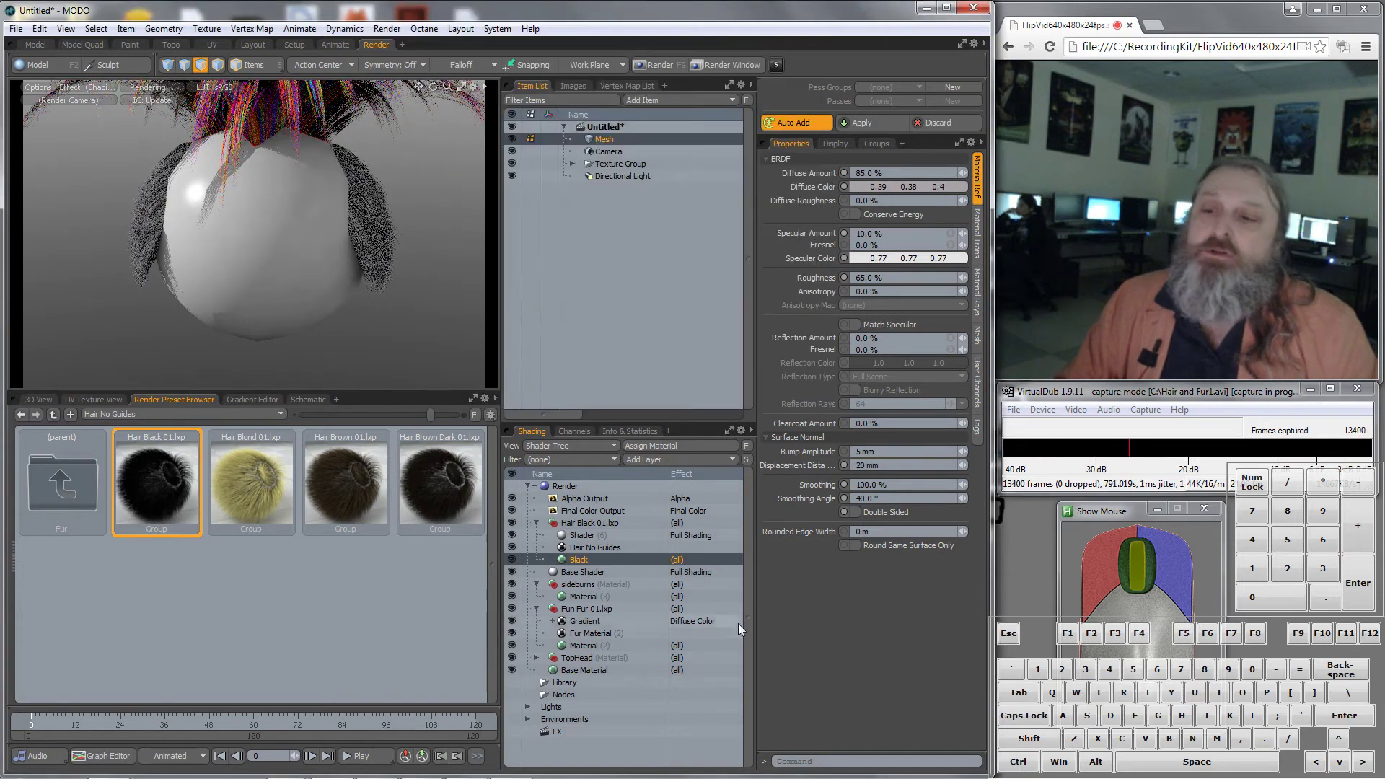
# In the Hair No Guides fur material, set the type to Strips and the spacing to 10 mm
pyautogui.click(592, 549)
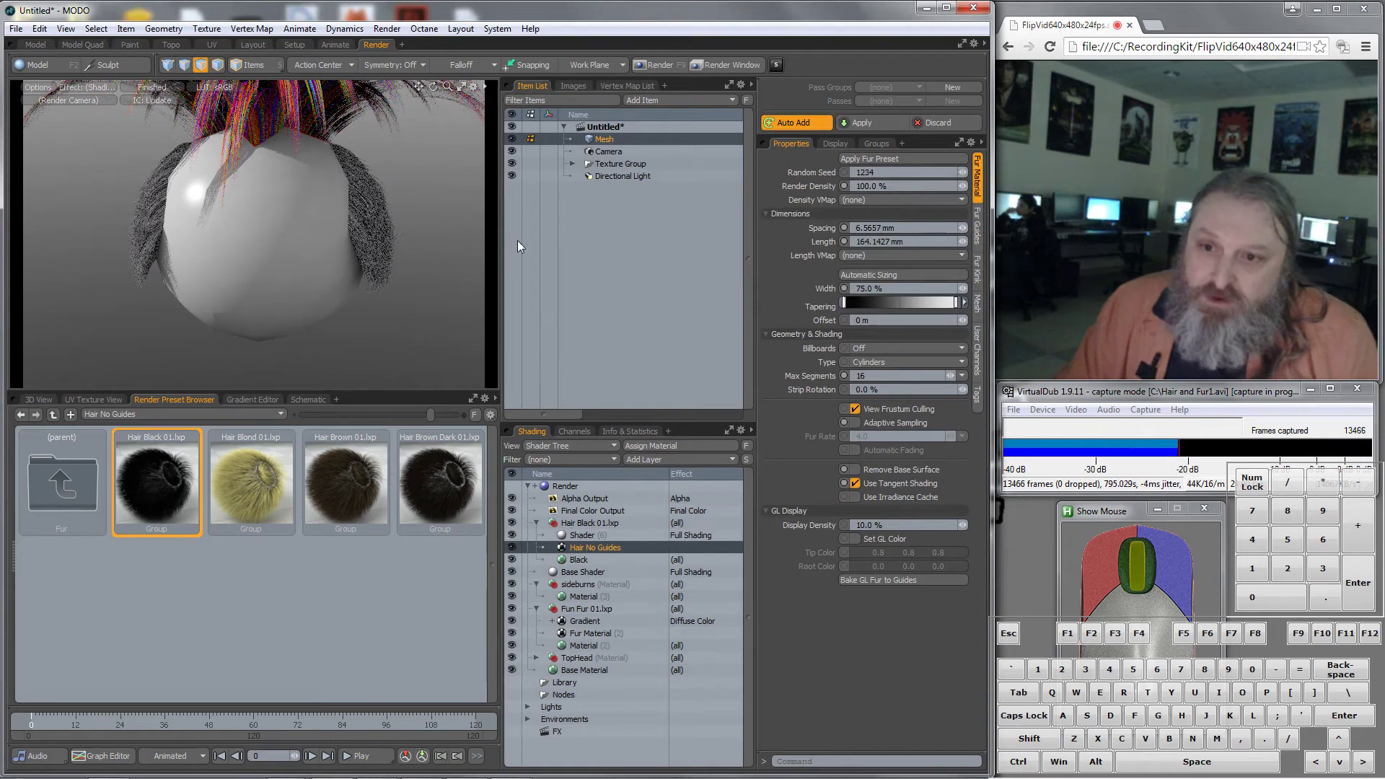
pyautogui.scroll(3, 356, 260)
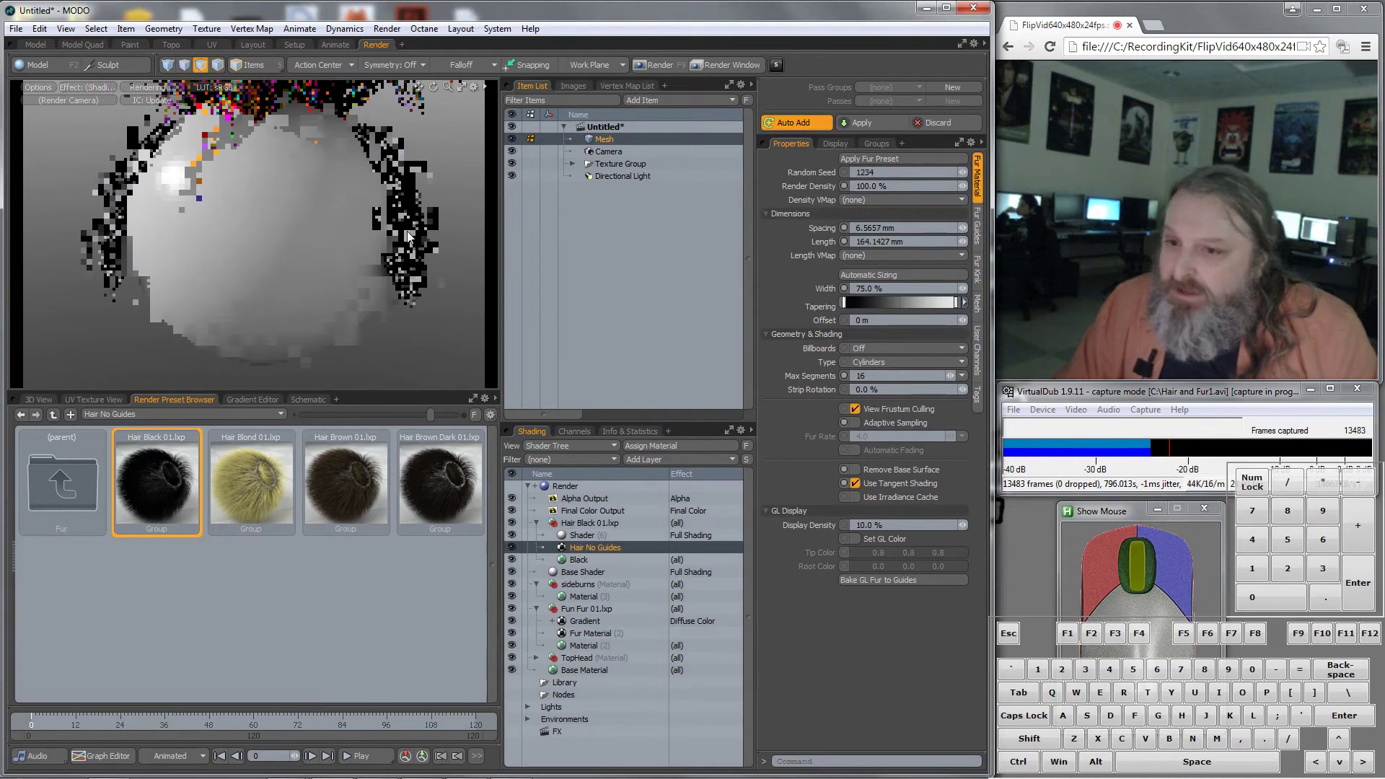
pyautogui.click(891, 362)
pyautogui.click(881, 349)
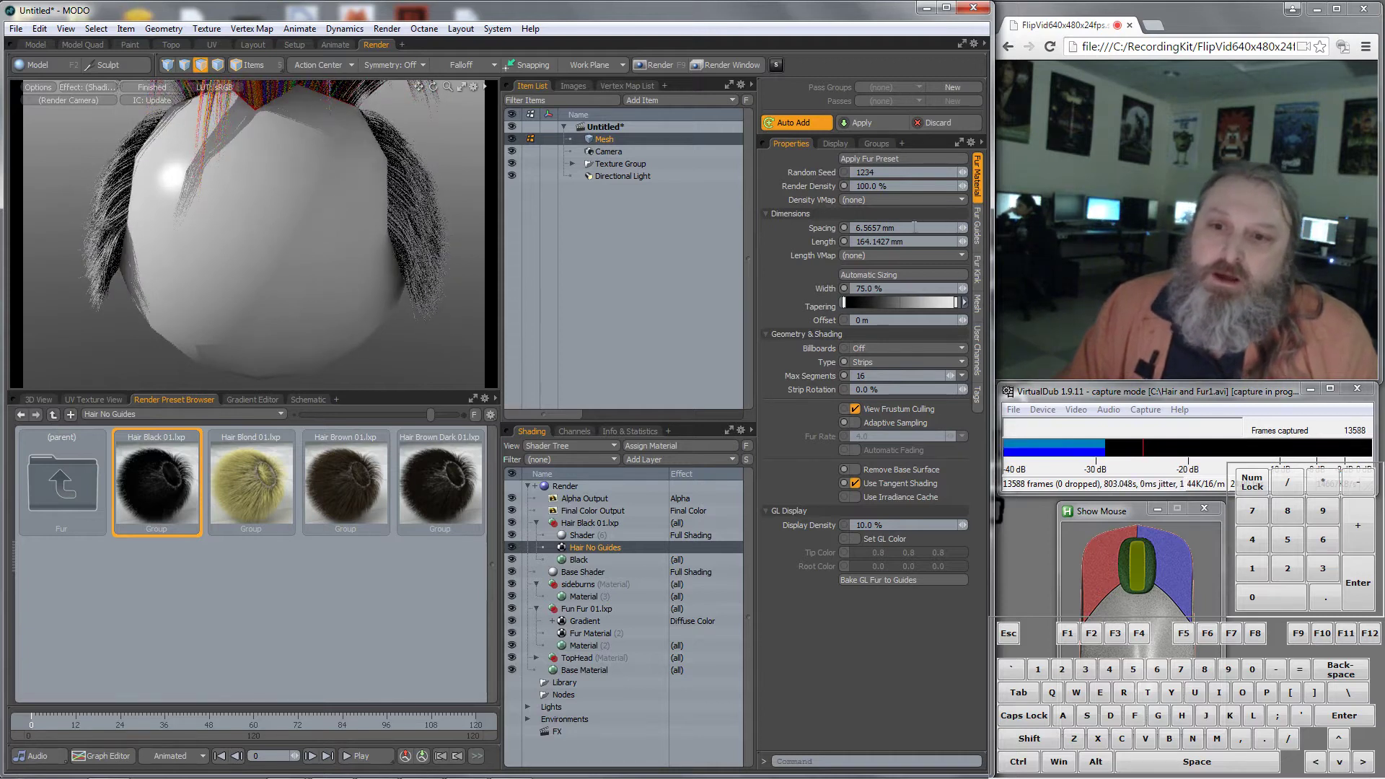
pyautogui.click(914, 227)
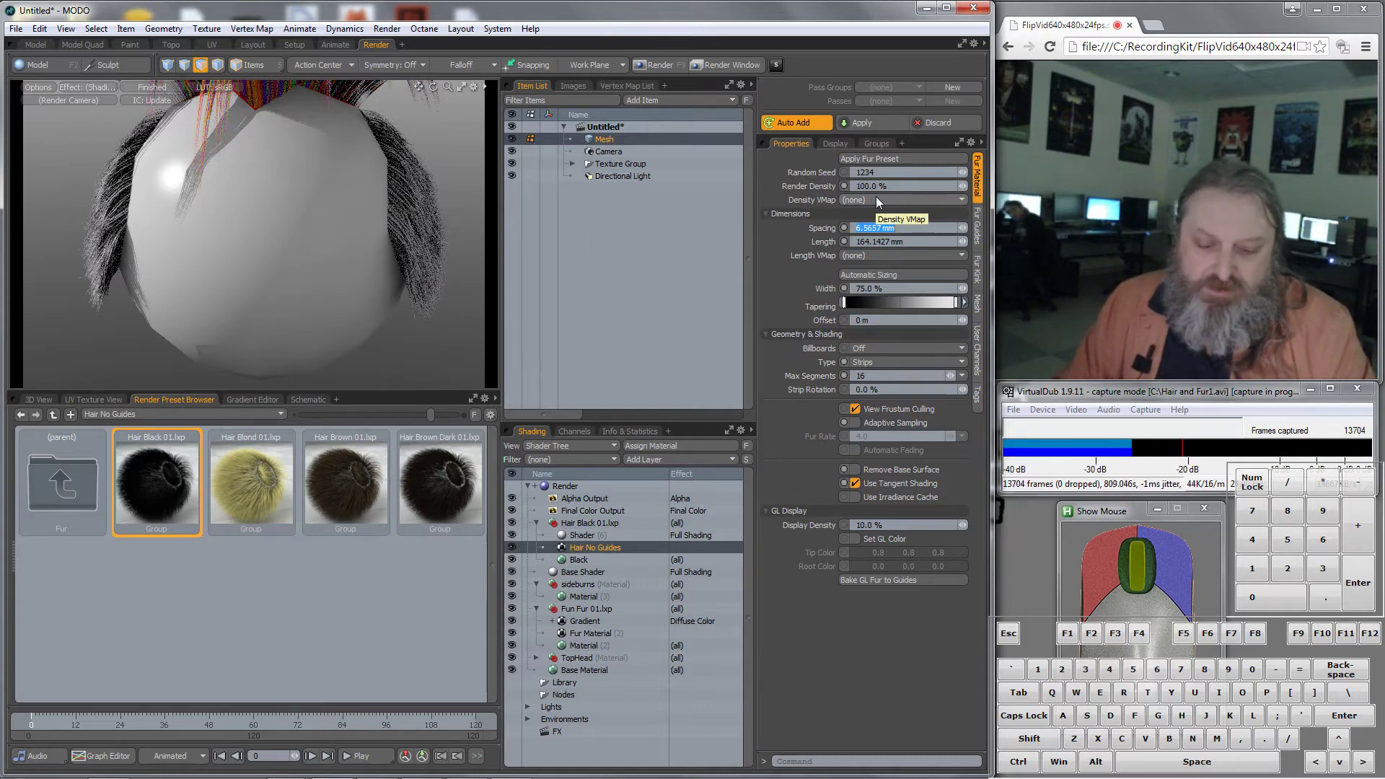
pyautogui.write('10')
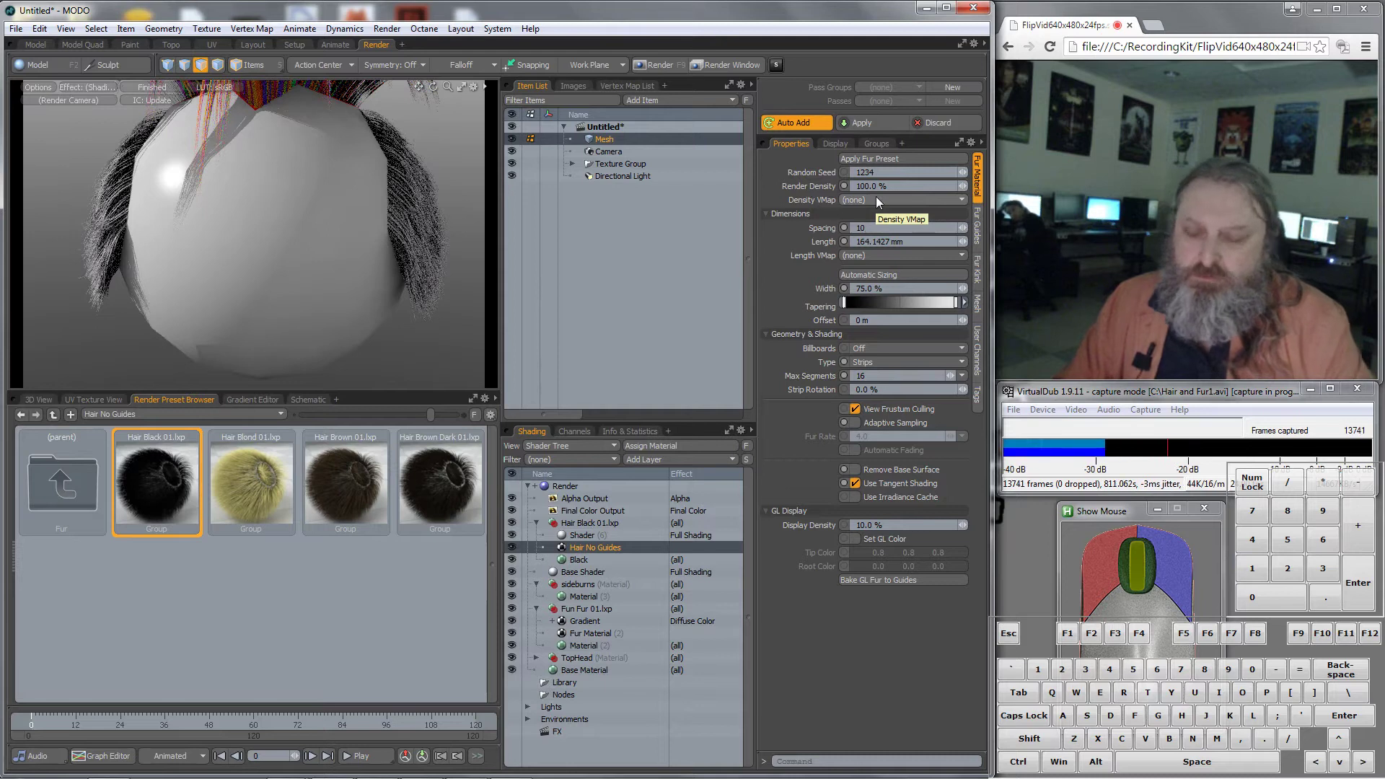
pyautogui.write('mm')
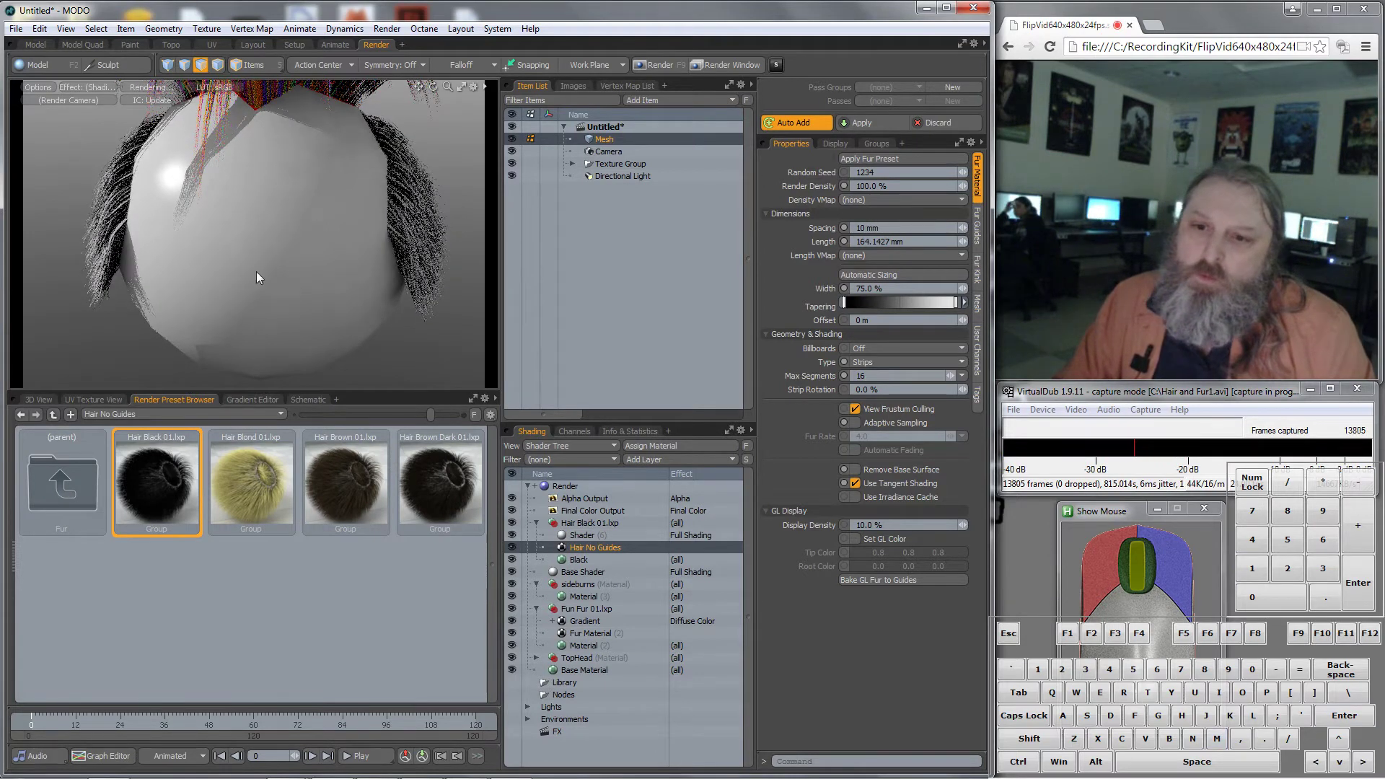
# Set the sideburns fur length to 50 mm, check it from the side, and show the Fur Kink settings
pyautogui.click(927, 241)
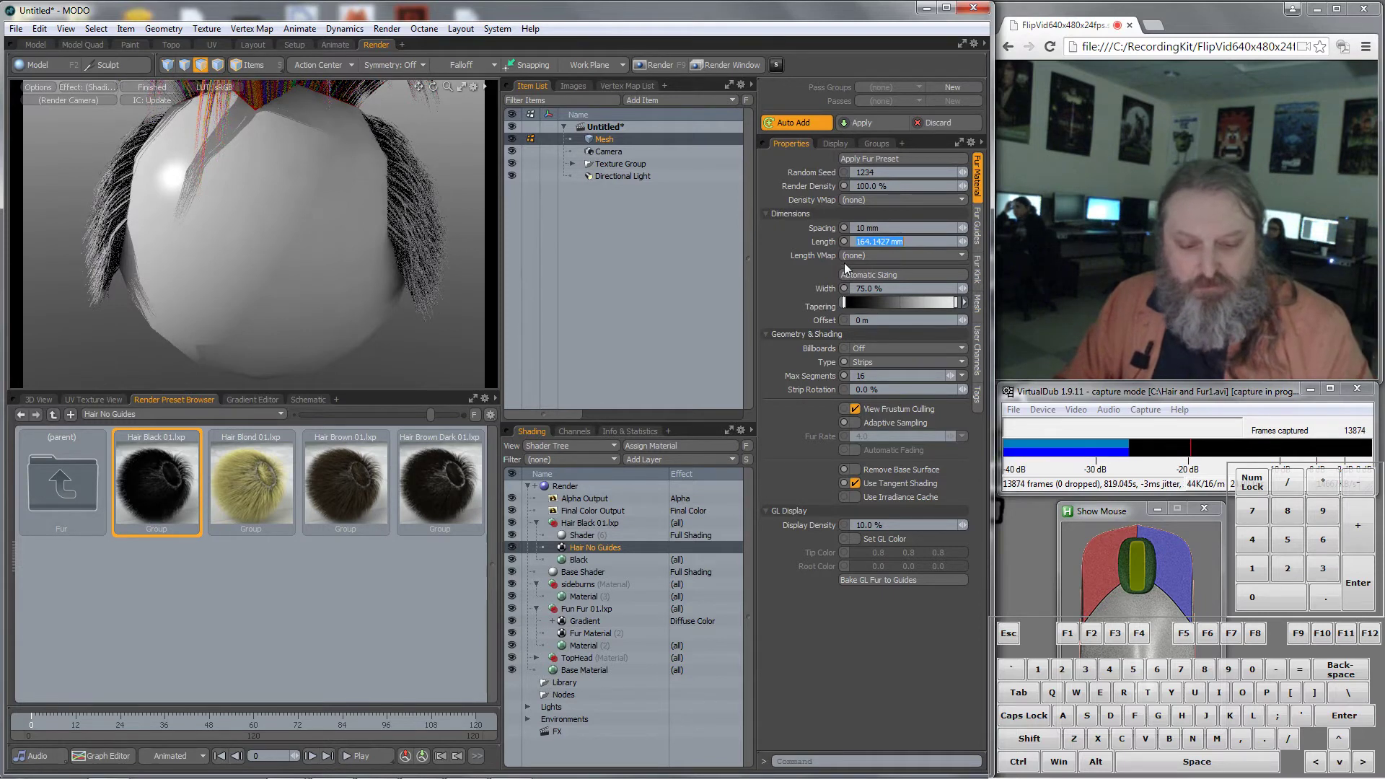
pyautogui.write('50mm')
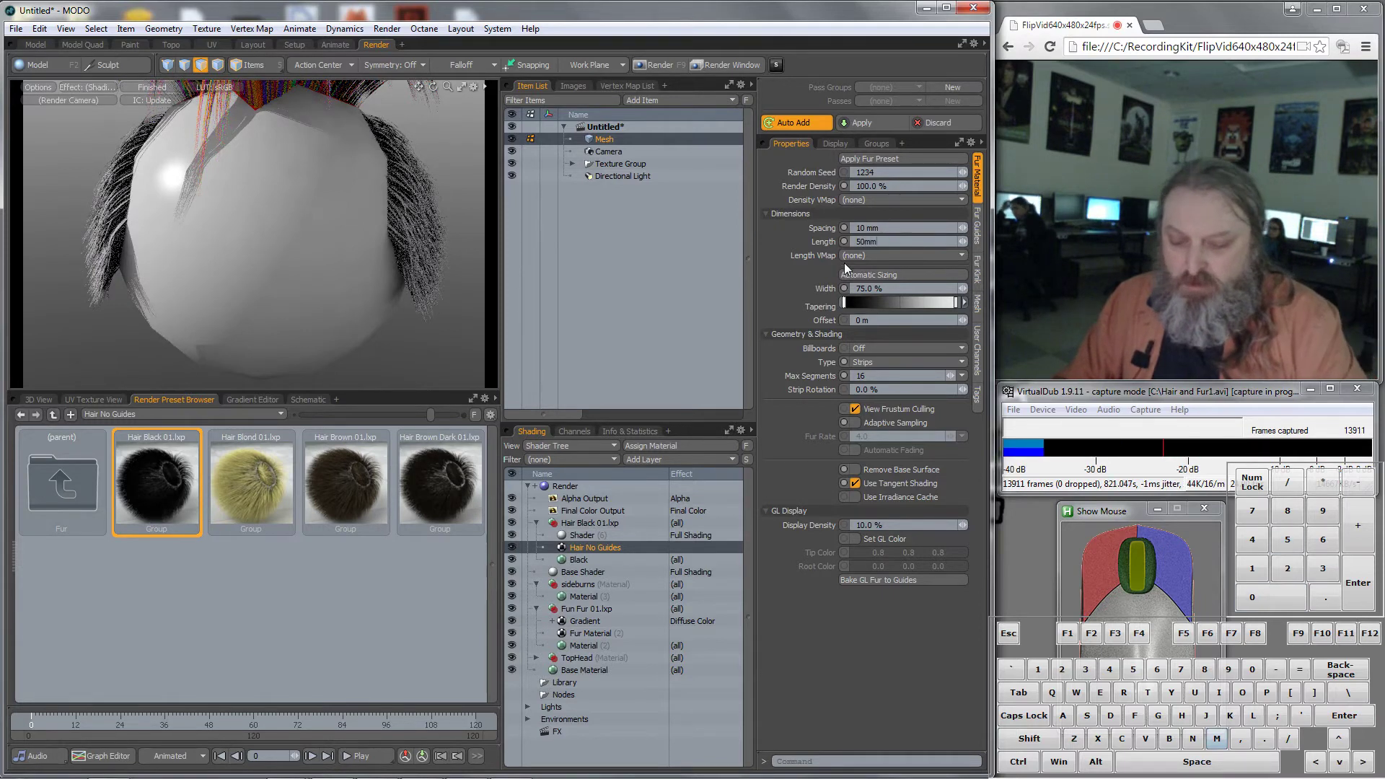
pyautogui.press('Return')
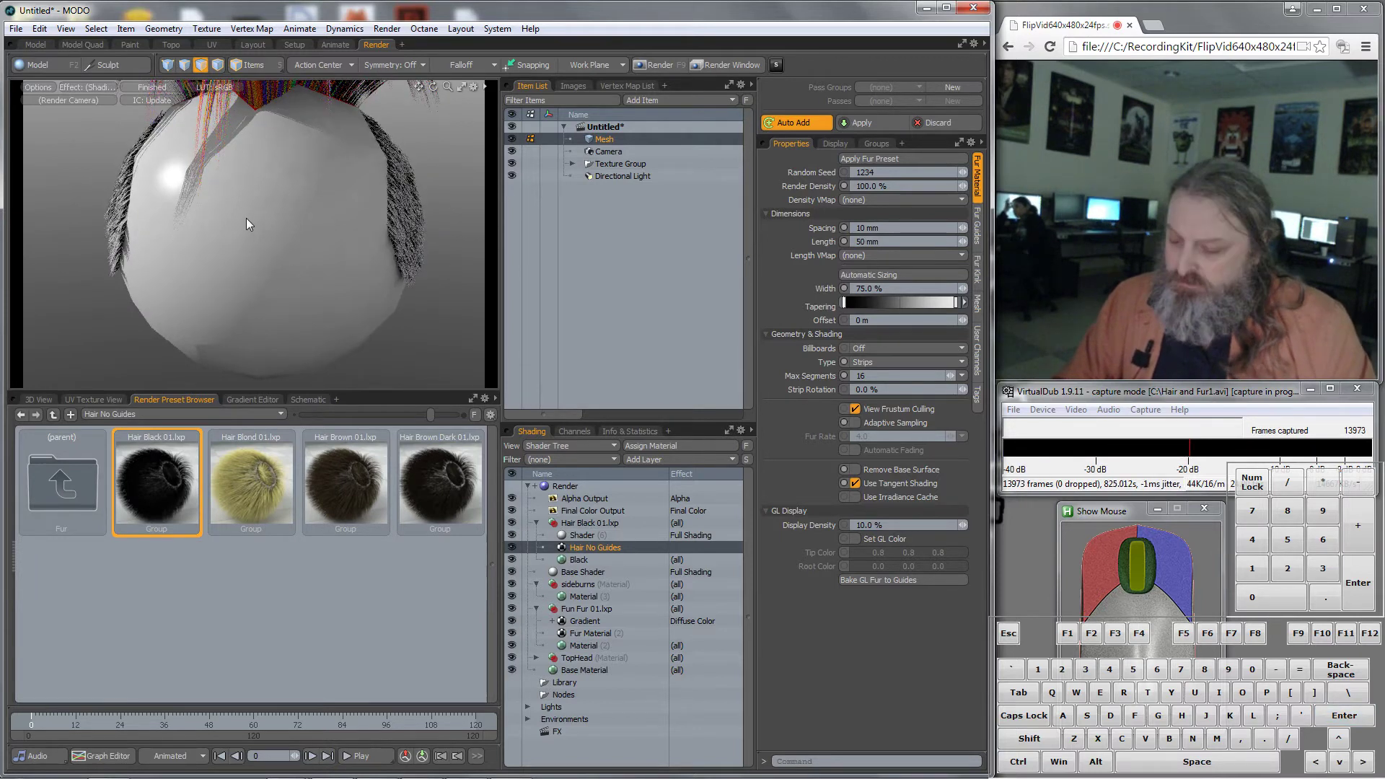
pyautogui.keyDown('alt'); pyautogui.moveTo(245, 218); pyautogui.dragTo(278, 289); pyautogui.keyUp('alt')
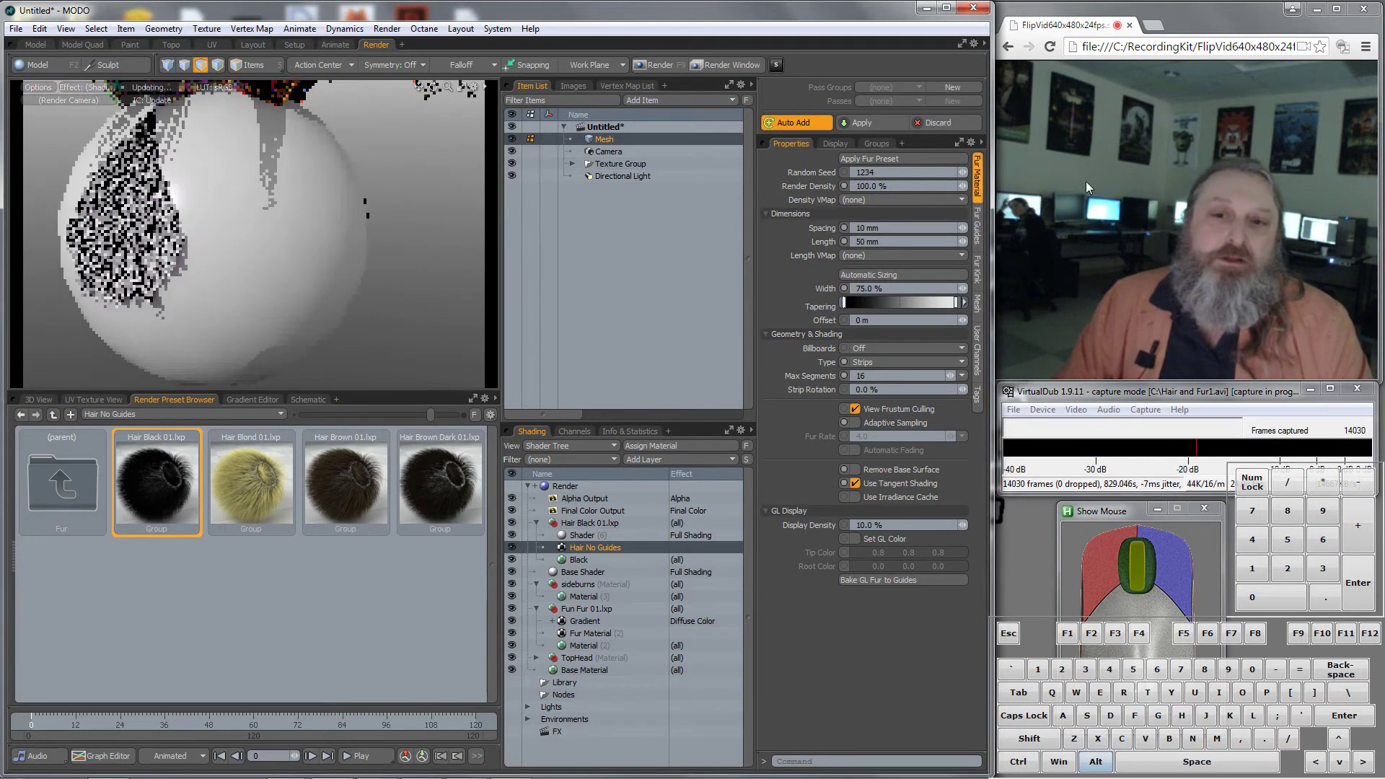
pyautogui.click(976, 270)
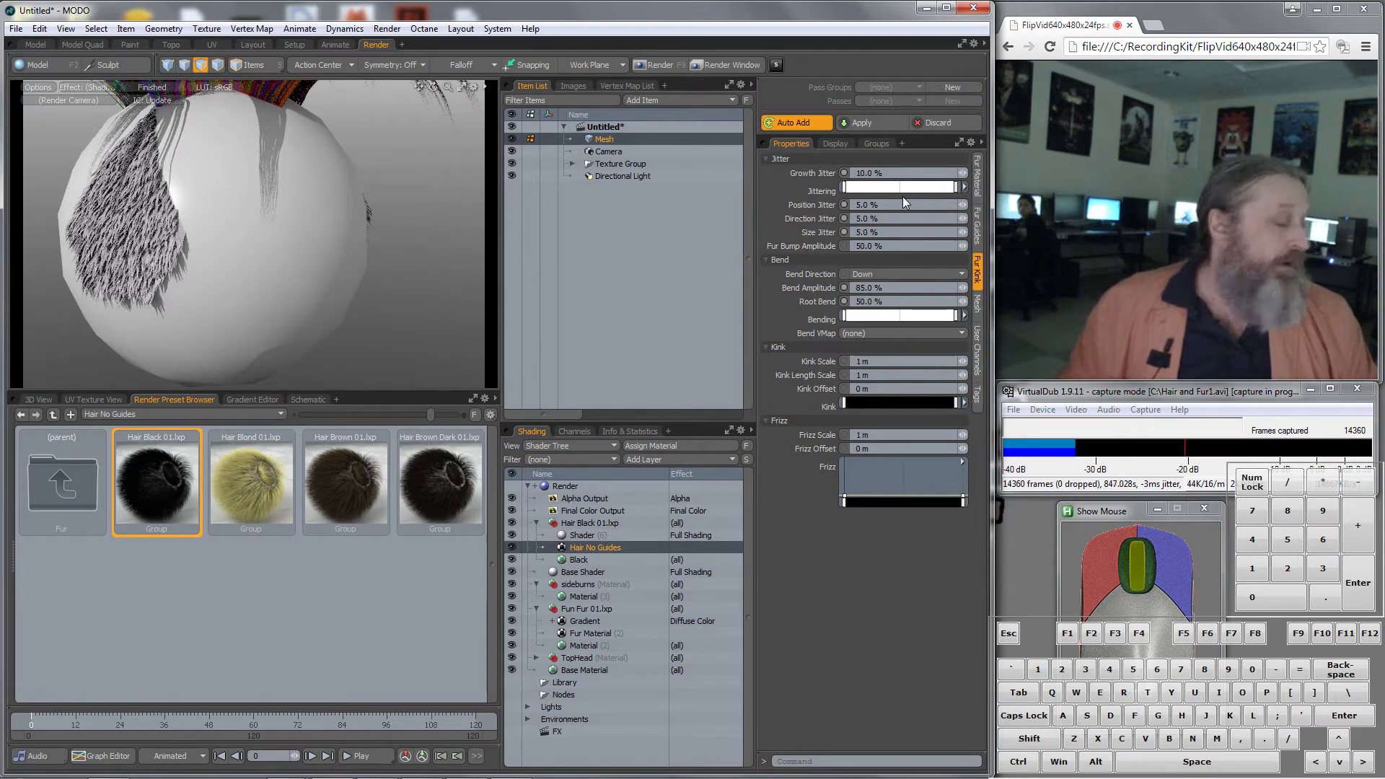
# Return to the modeling layout and create a new empty scene
pyautogui.click(35, 45)
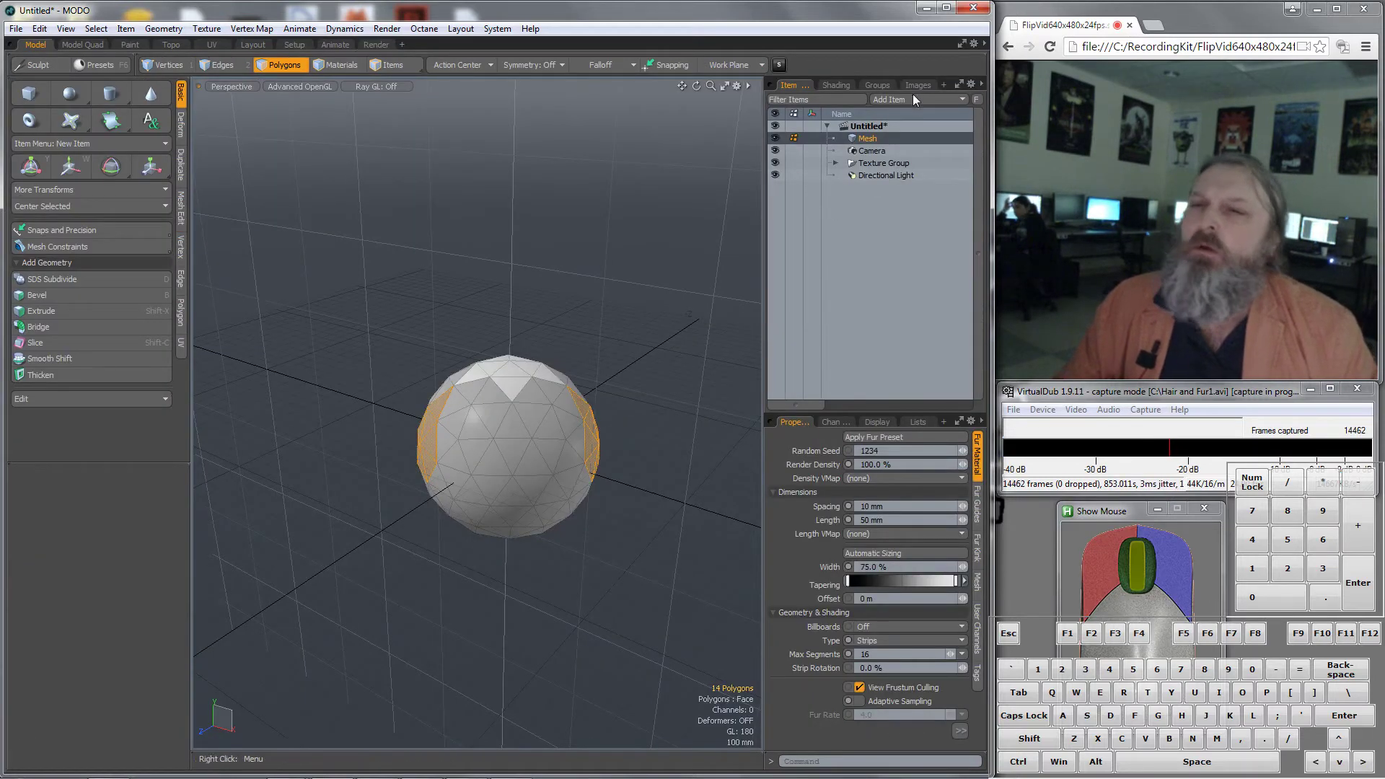
pyautogui.click(16, 29)
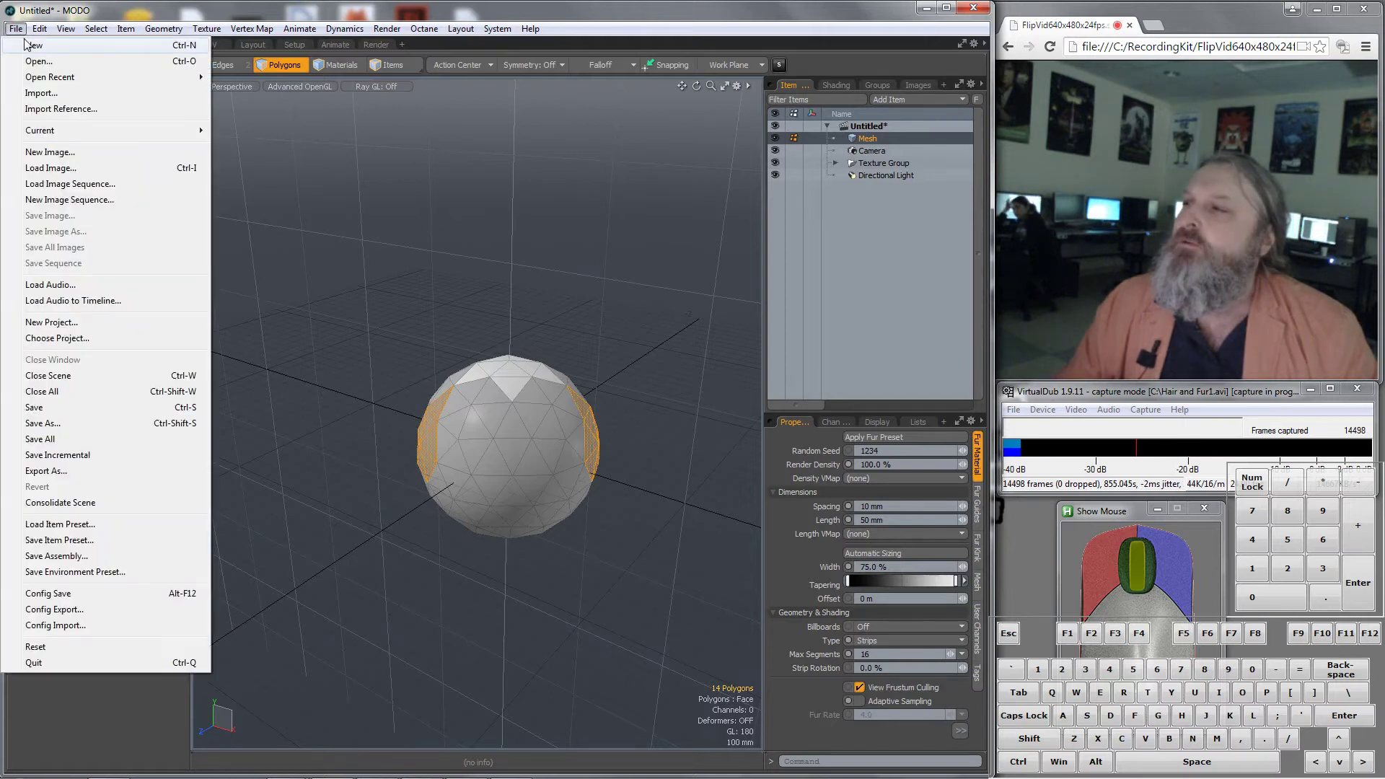
pyautogui.click(29, 45)
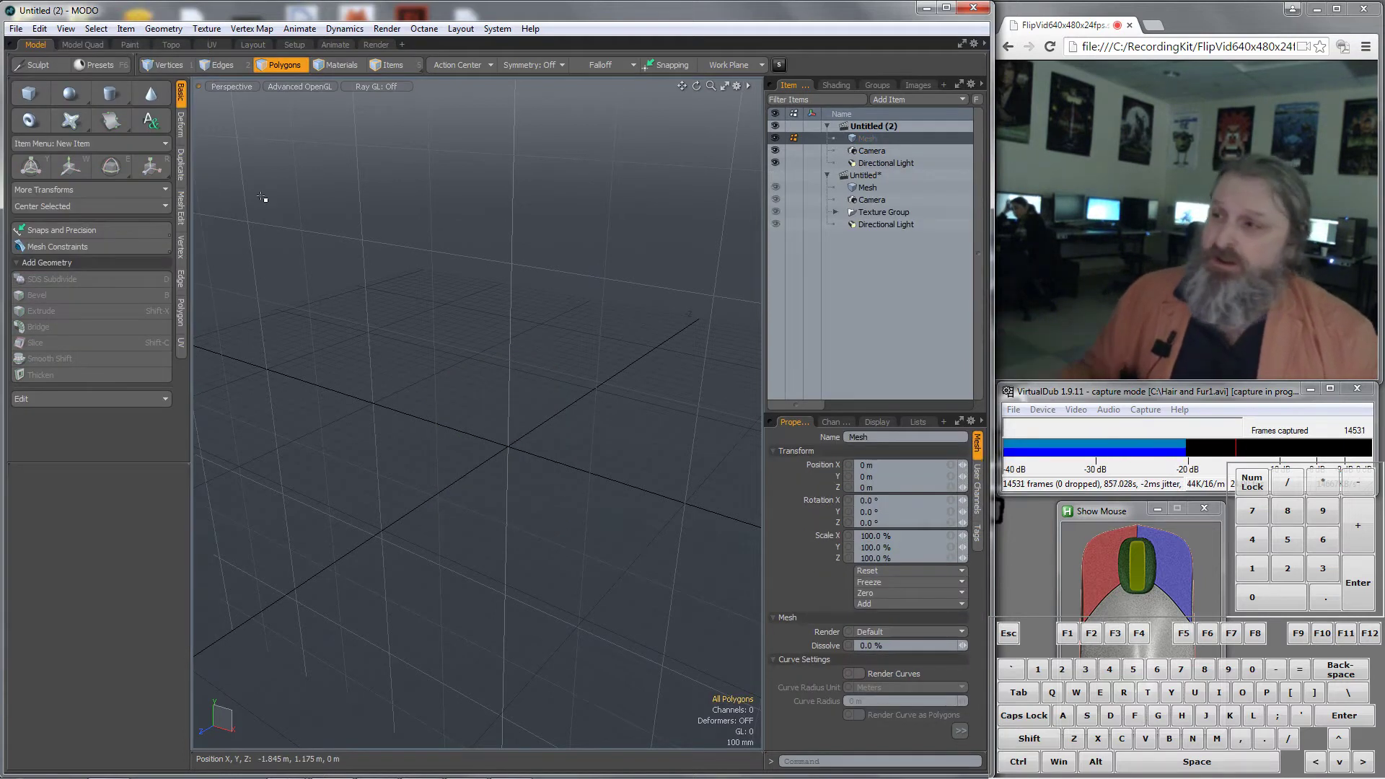
# Create a 1 m cube with 10 segments along each of the X, Y and Z axes
pyautogui.click(75, 100)
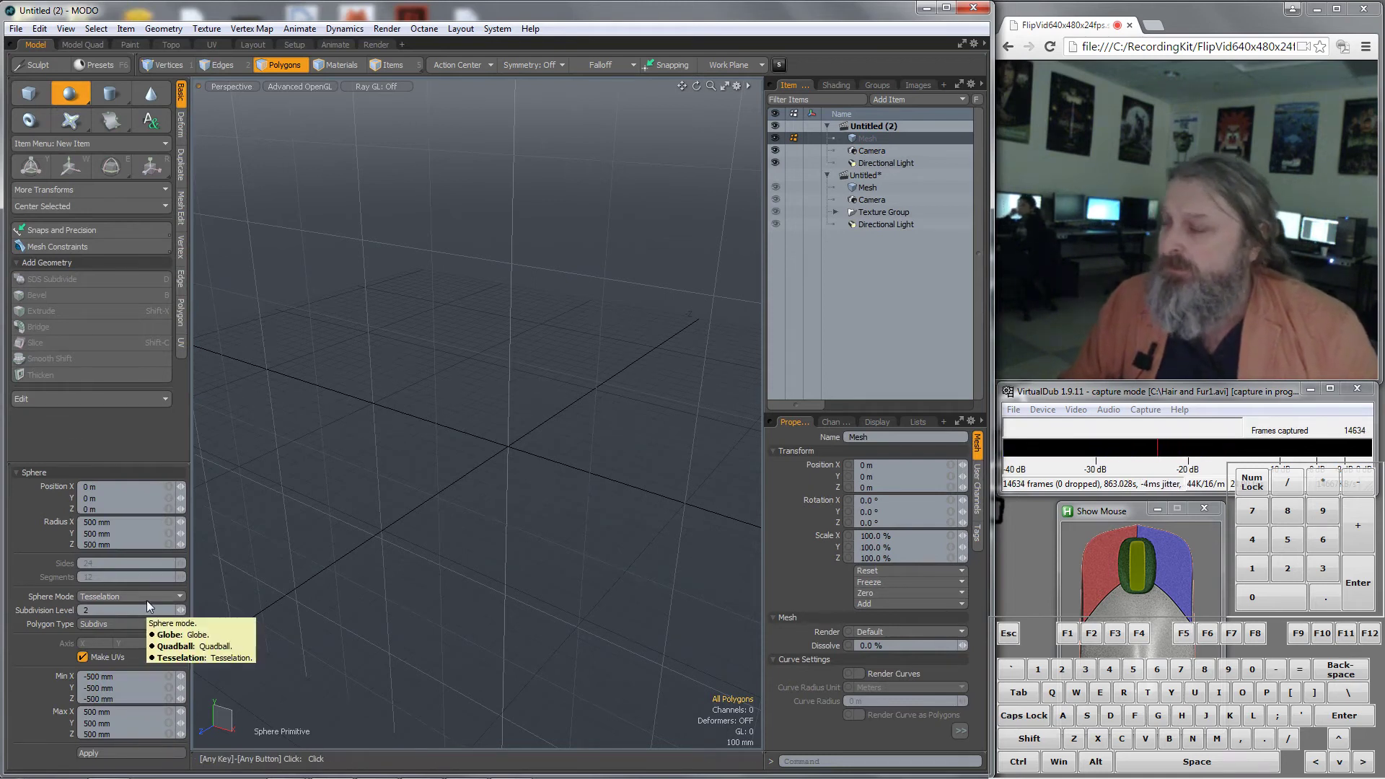
pyautogui.click(29, 97)
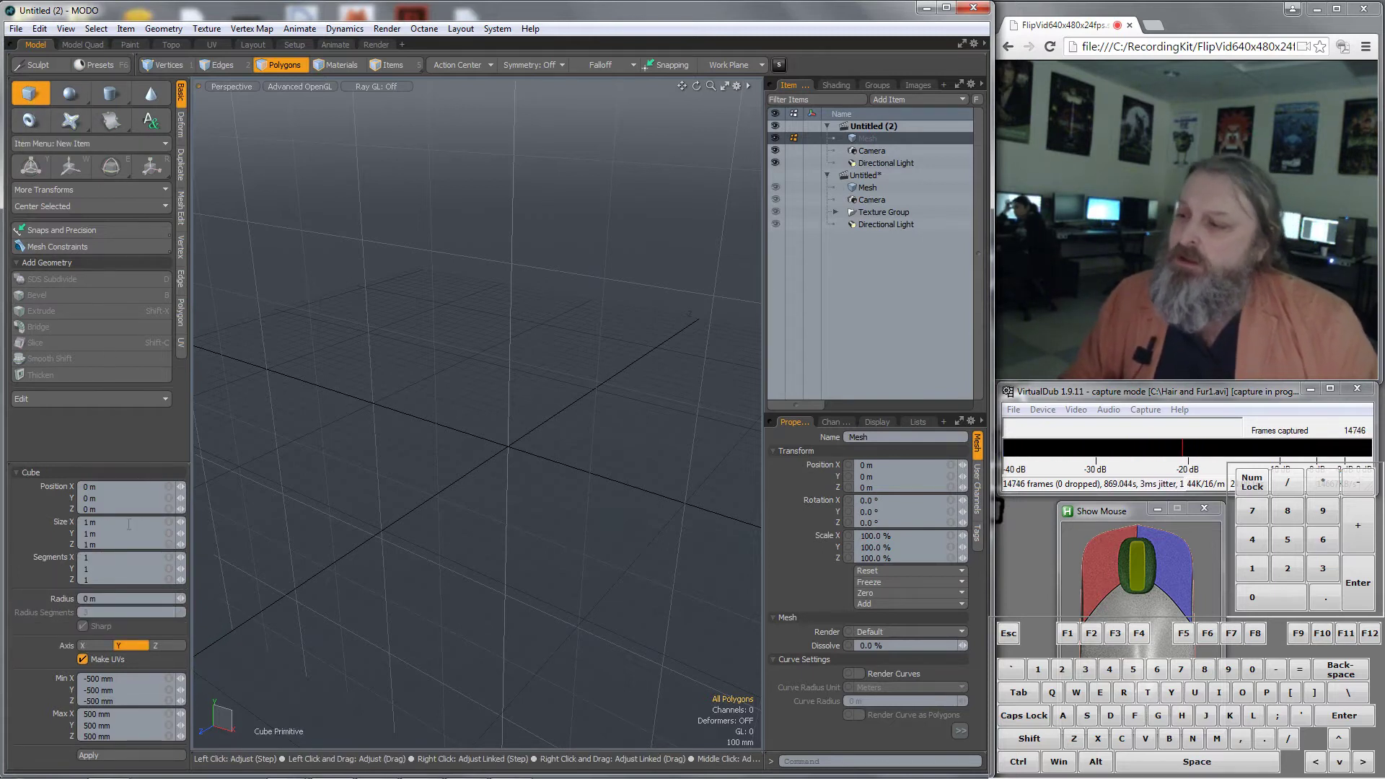
pyautogui.click(116, 569)
pyautogui.write('1')
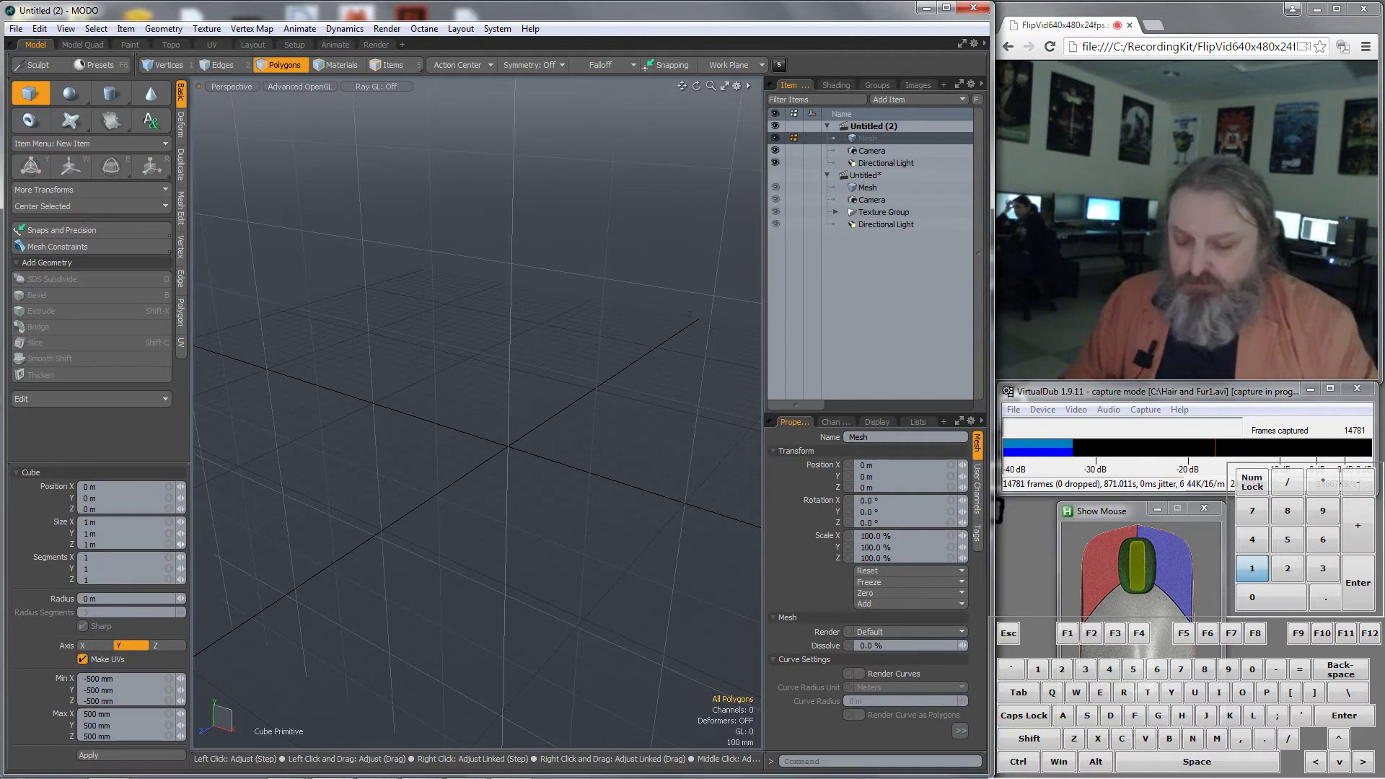
pyautogui.write('0')
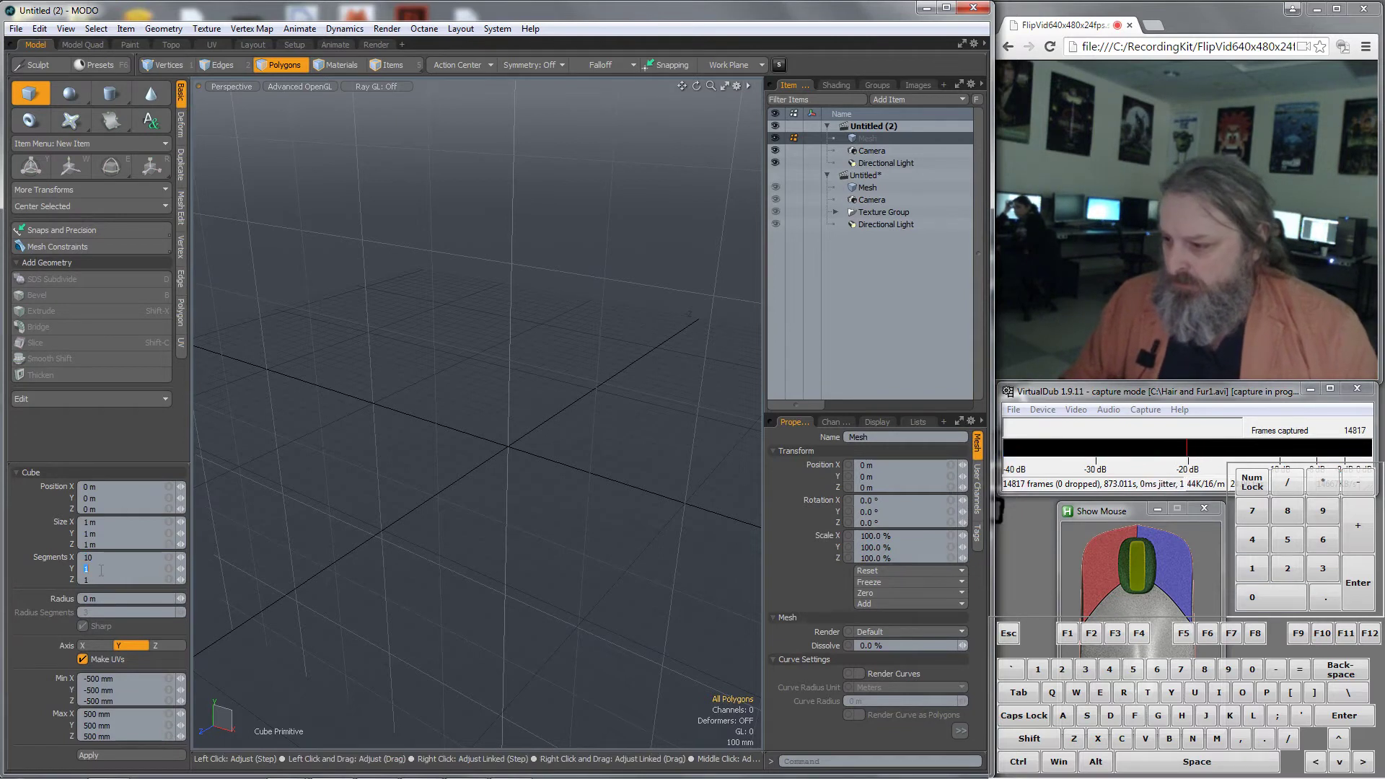
pyautogui.write('10')
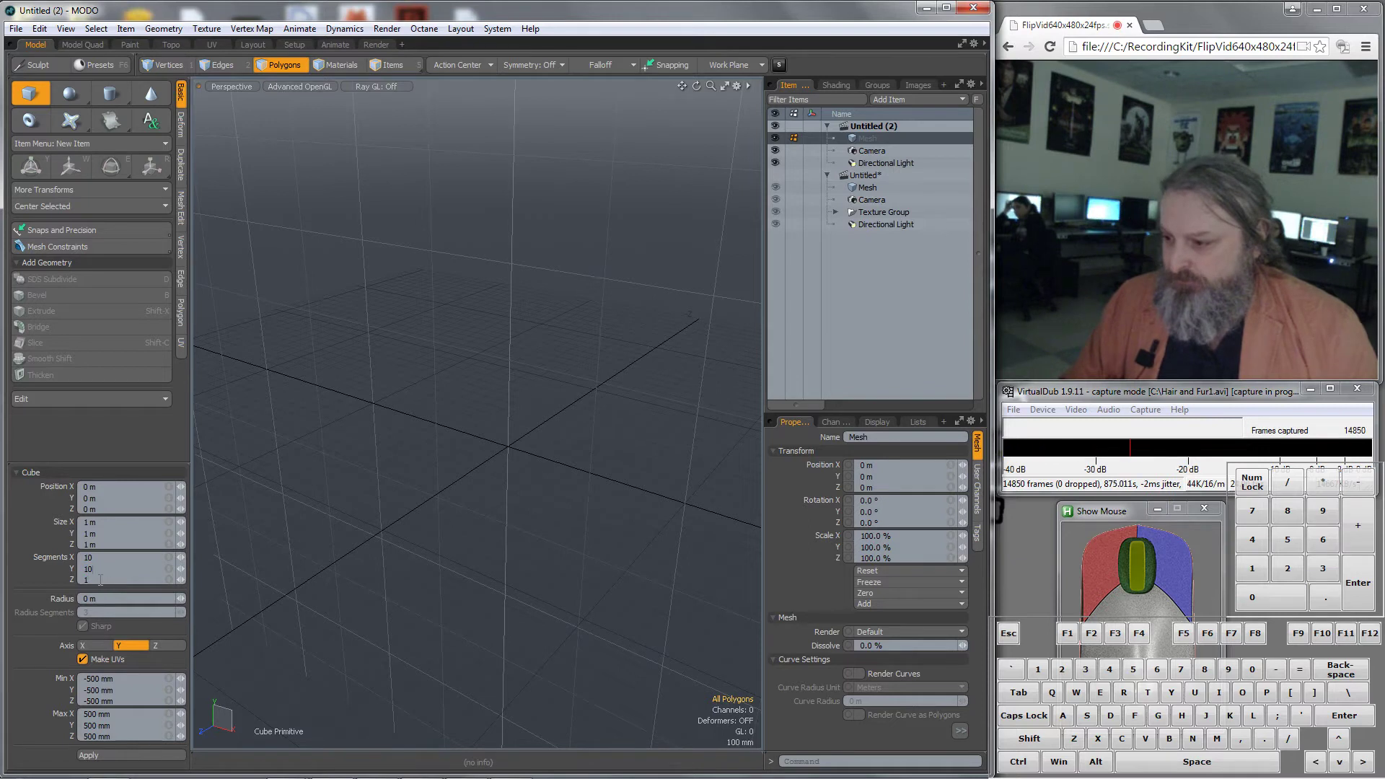
pyautogui.write('10')
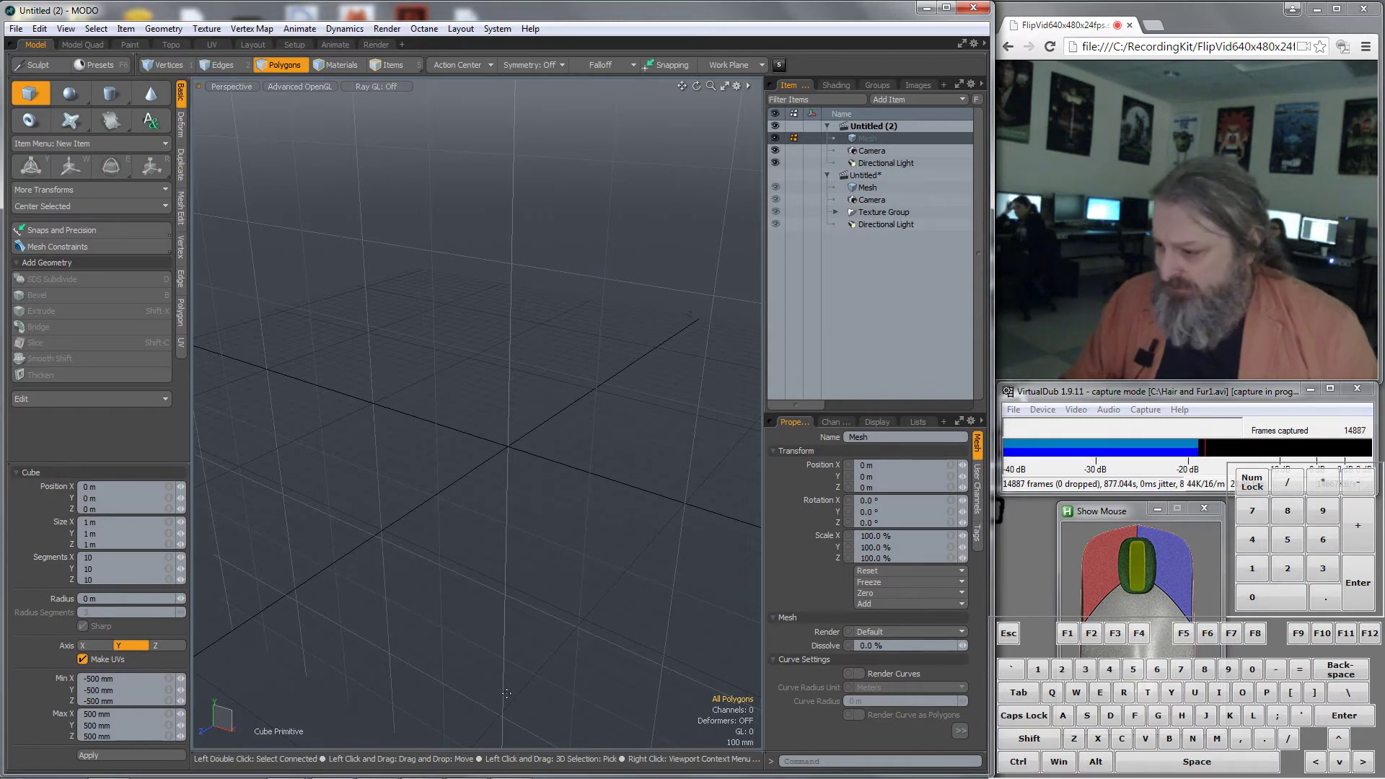
pyautogui.click(121, 754)
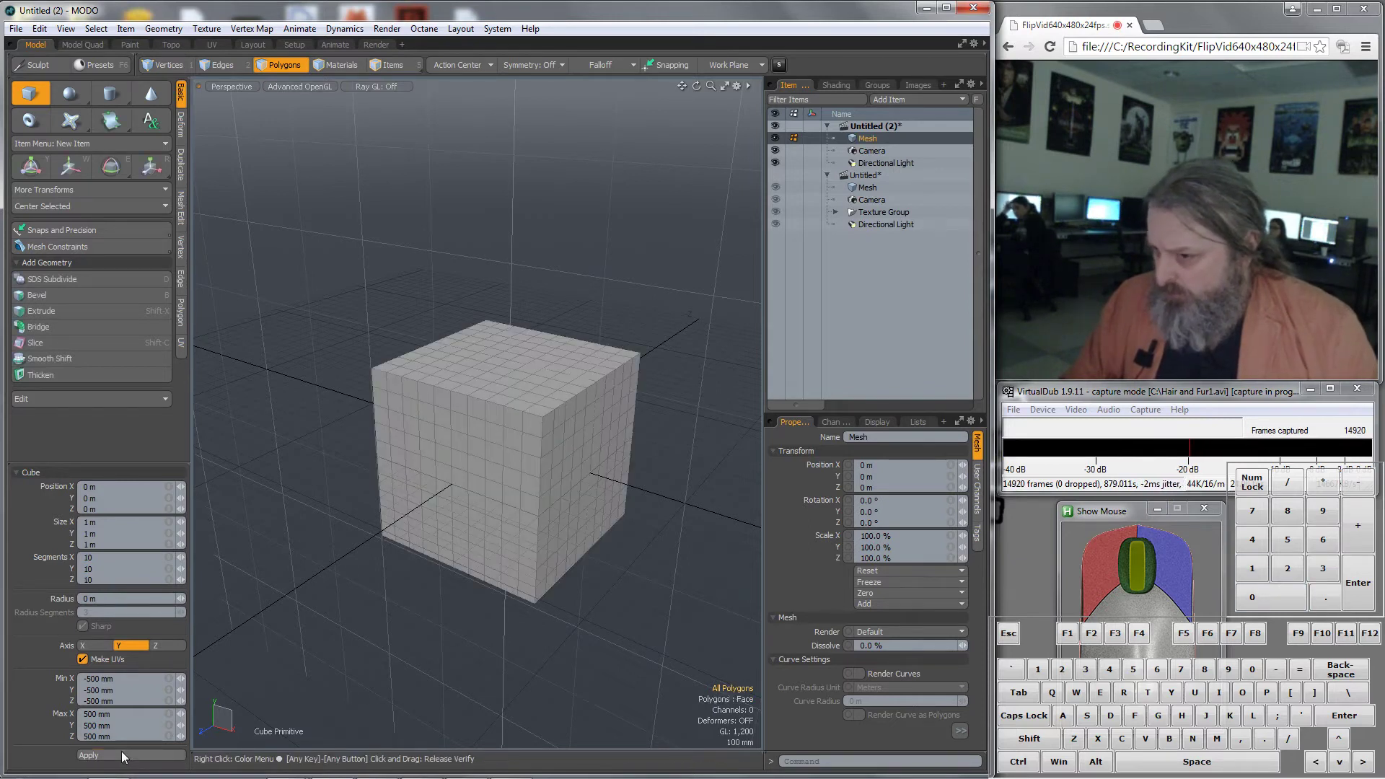
# Select all polygons on the cube's top face and assign them a material named TopHead
pyautogui.keyDown('alt'); pyautogui.moveTo(565, 402); pyautogui.dragTo(643, 362); pyautogui.keyUp('alt')
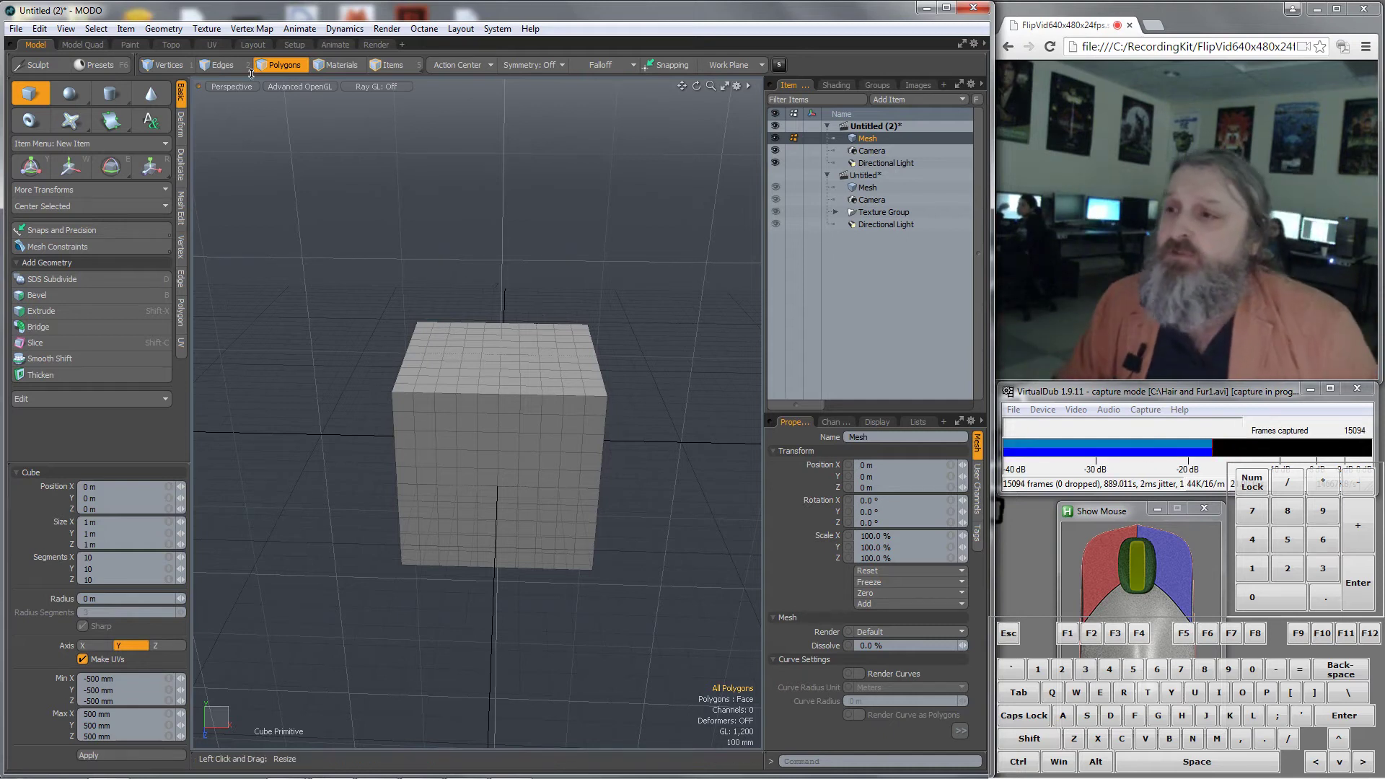
pyautogui.click(295, 70)
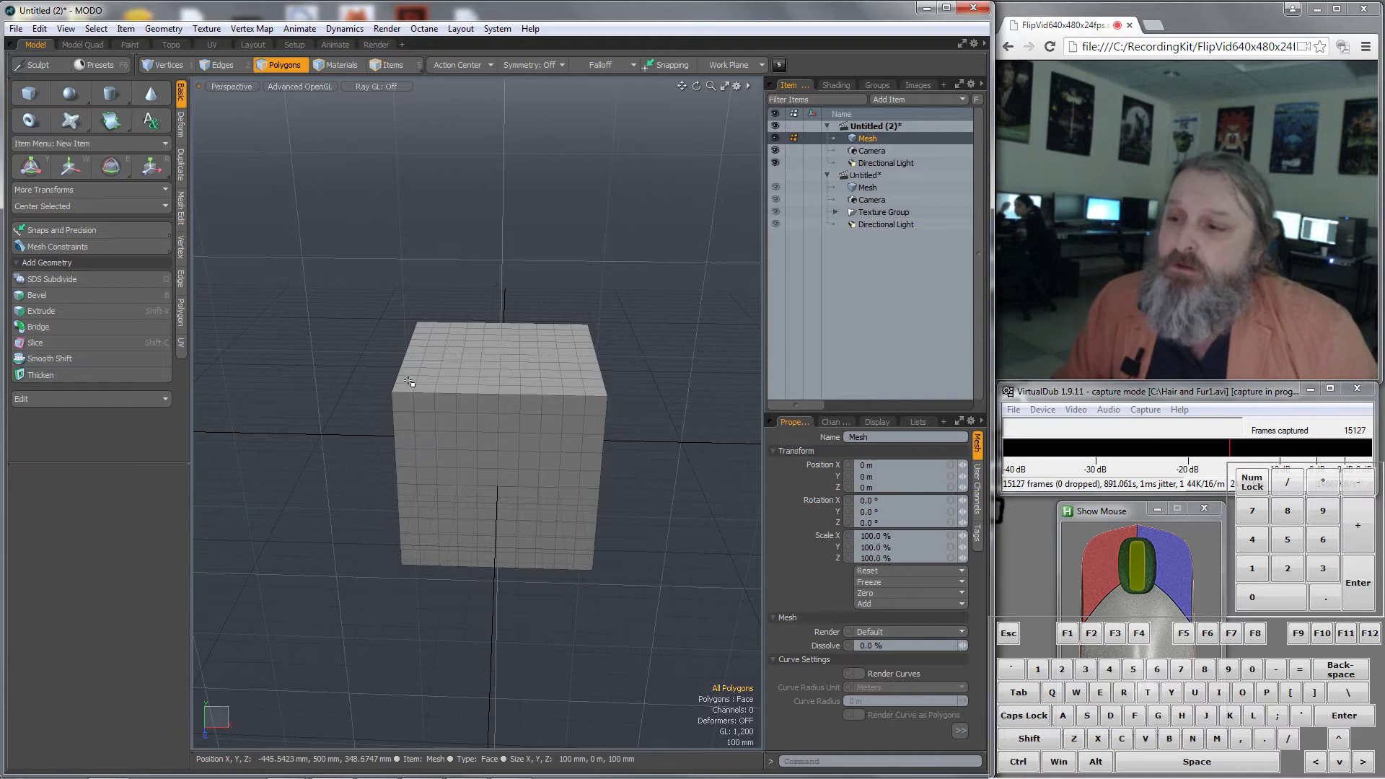
pyautogui.moveTo(403, 391)
pyautogui.mouseDown()
pyautogui.moveTo(591, 390)
pyautogui.moveTo(587, 343)
pyautogui.moveTo(469, 329)
pyautogui.moveTo(418, 341)
pyautogui.moveTo(441, 351)
pyautogui.mouseUp()
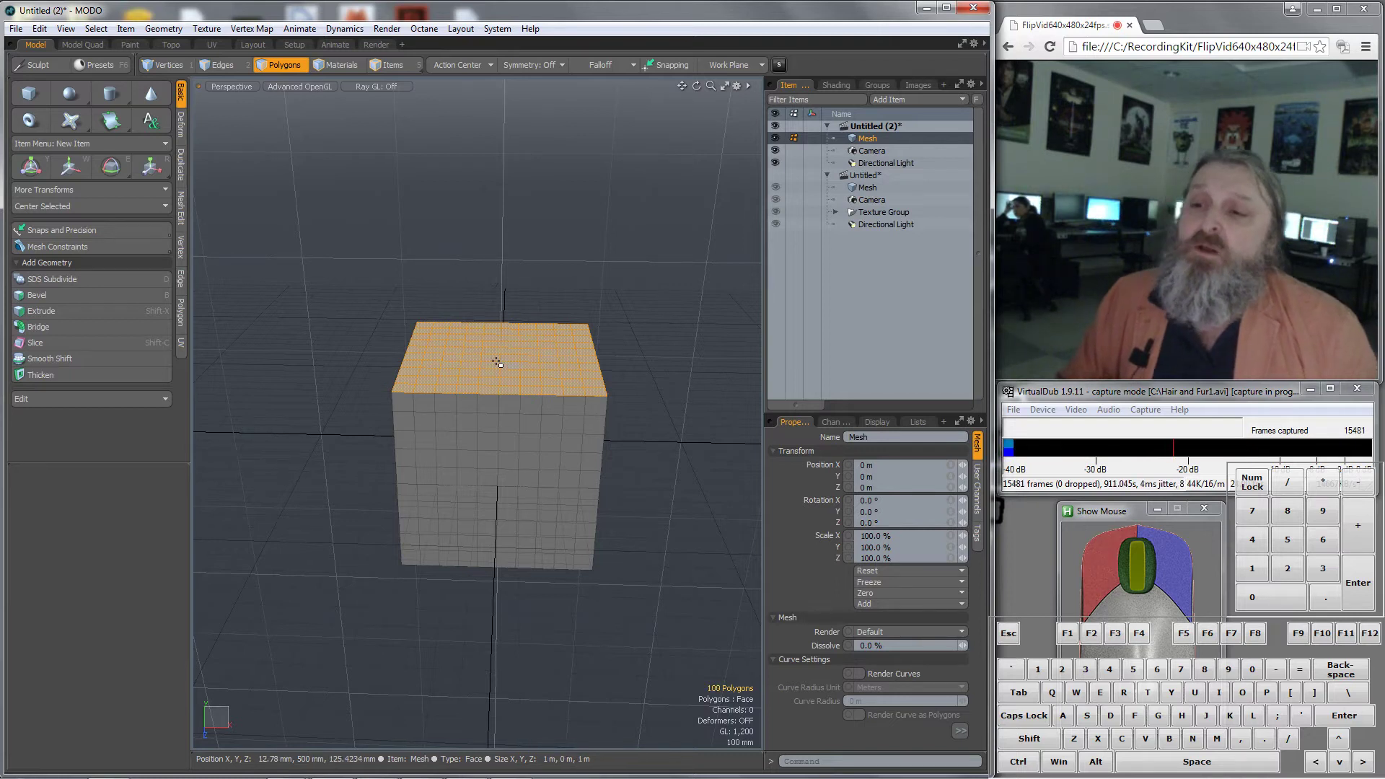
pyautogui.press('m')
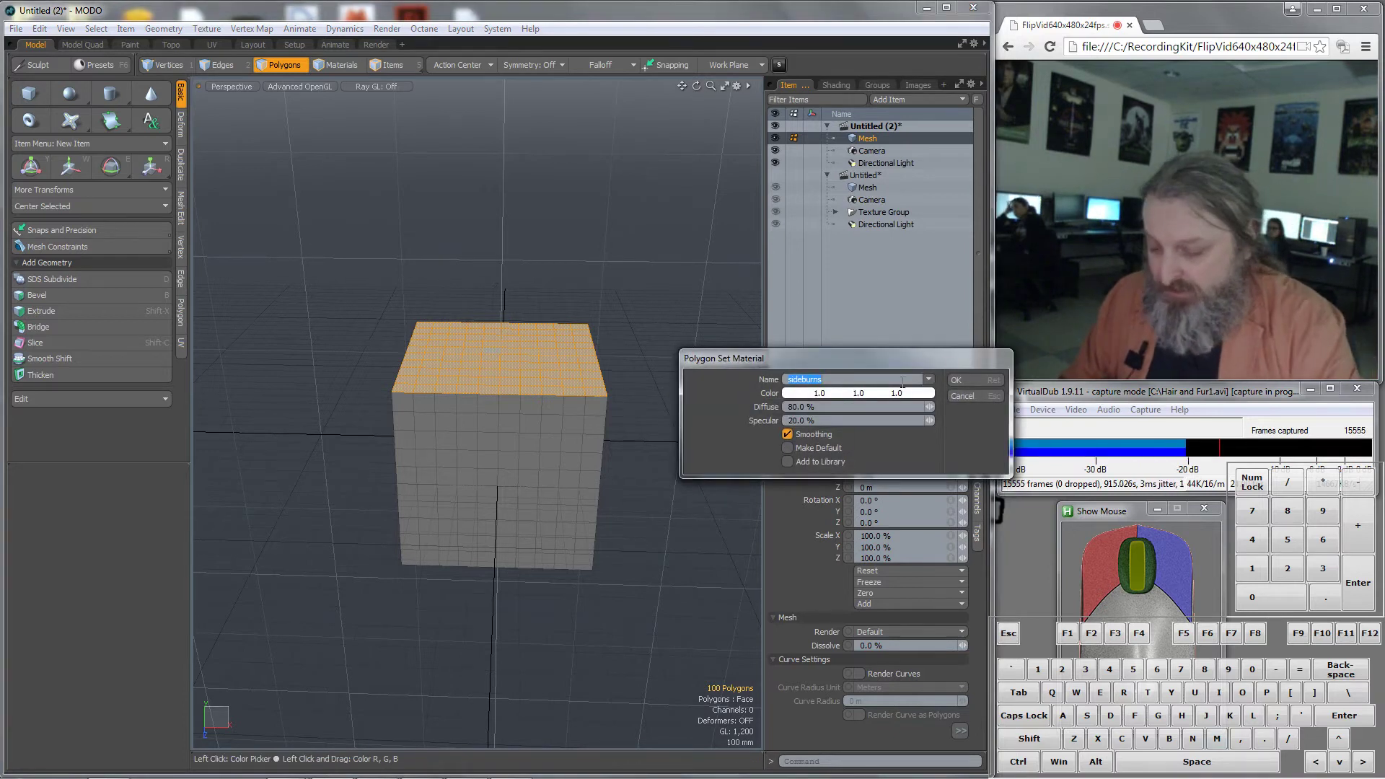
pyautogui.write('TopHead')
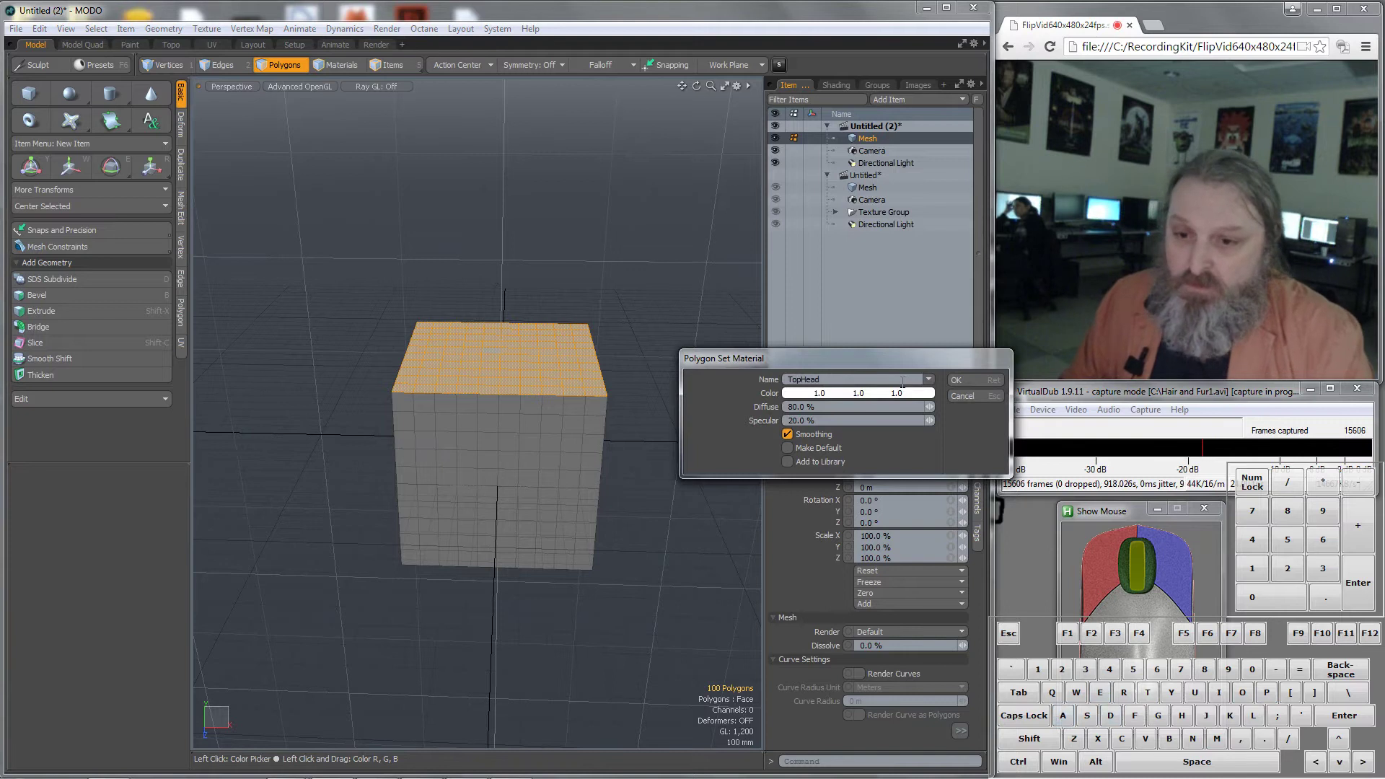
pyautogui.press('Return')
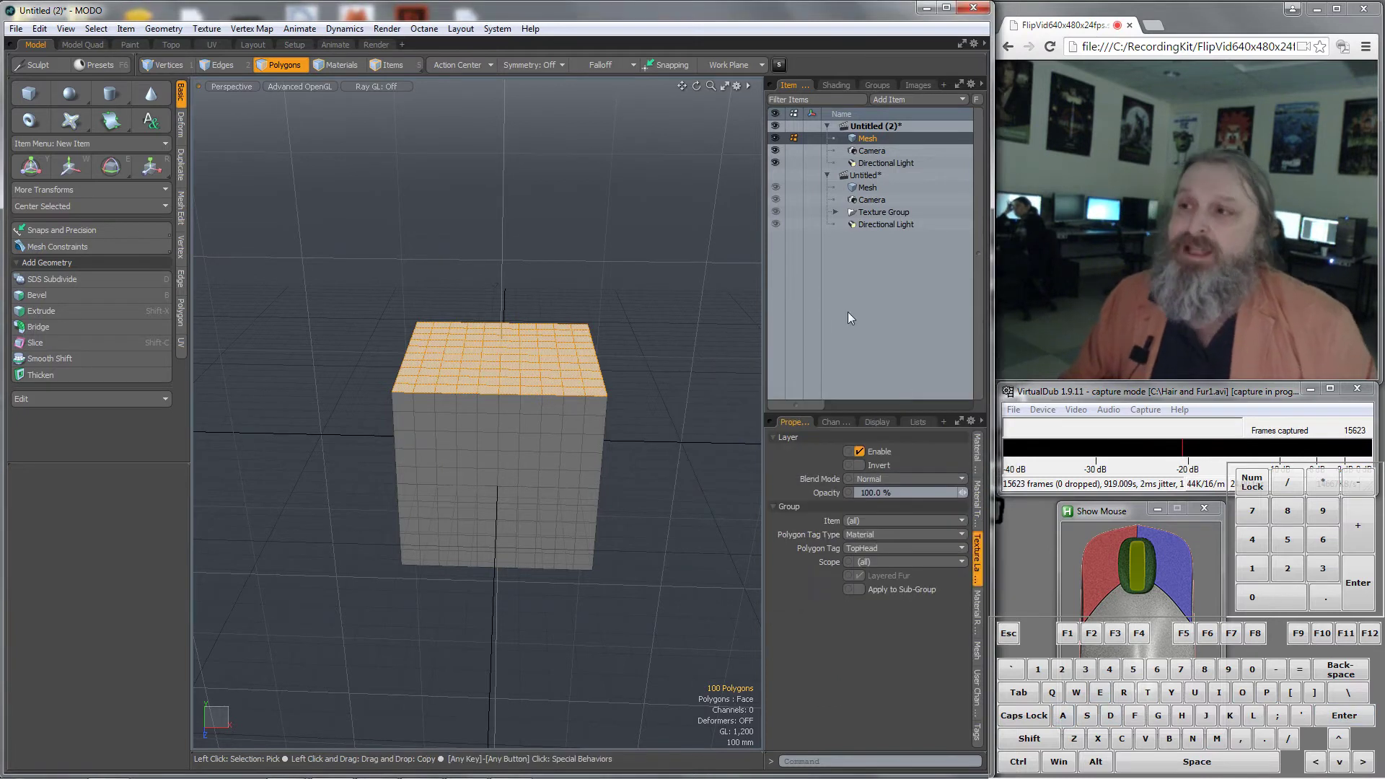
# Generate hair guides about 502.5 mm long on the cube's top face with the Create Guides tool
pyautogui.click(129, 45)
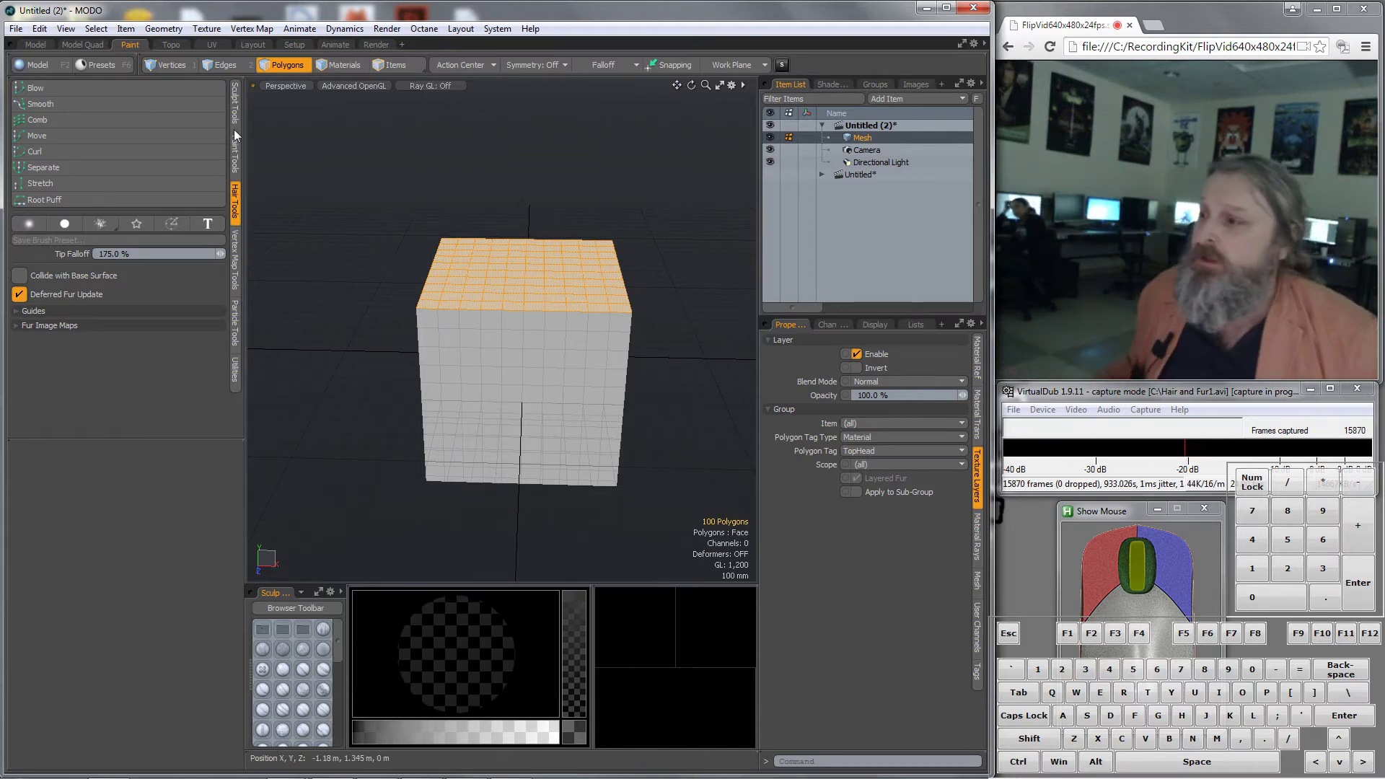
pyautogui.click(16, 312)
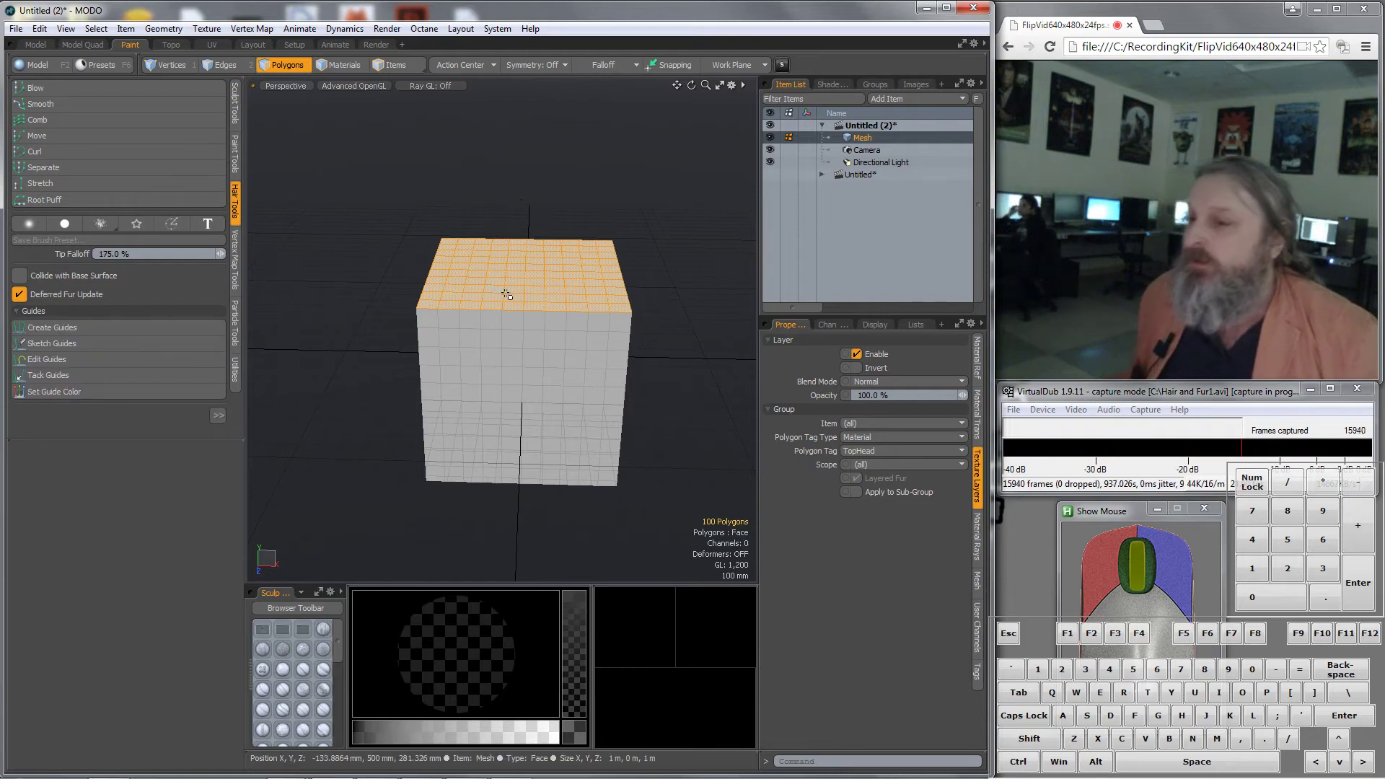
pyautogui.keyDown('alt'); pyautogui.moveTo(476, 295); pyautogui.dragTo(473, 274); pyautogui.keyUp('alt')
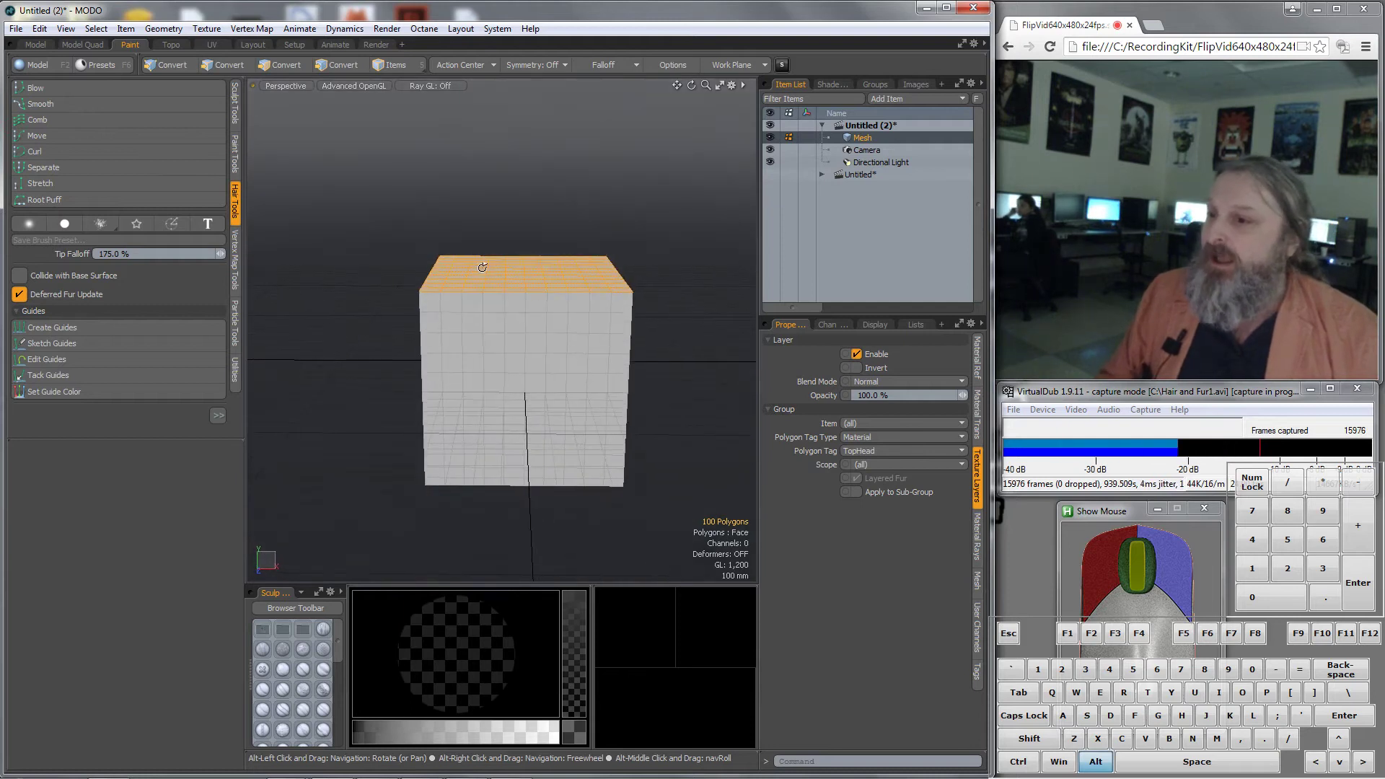
pyautogui.click(52, 327)
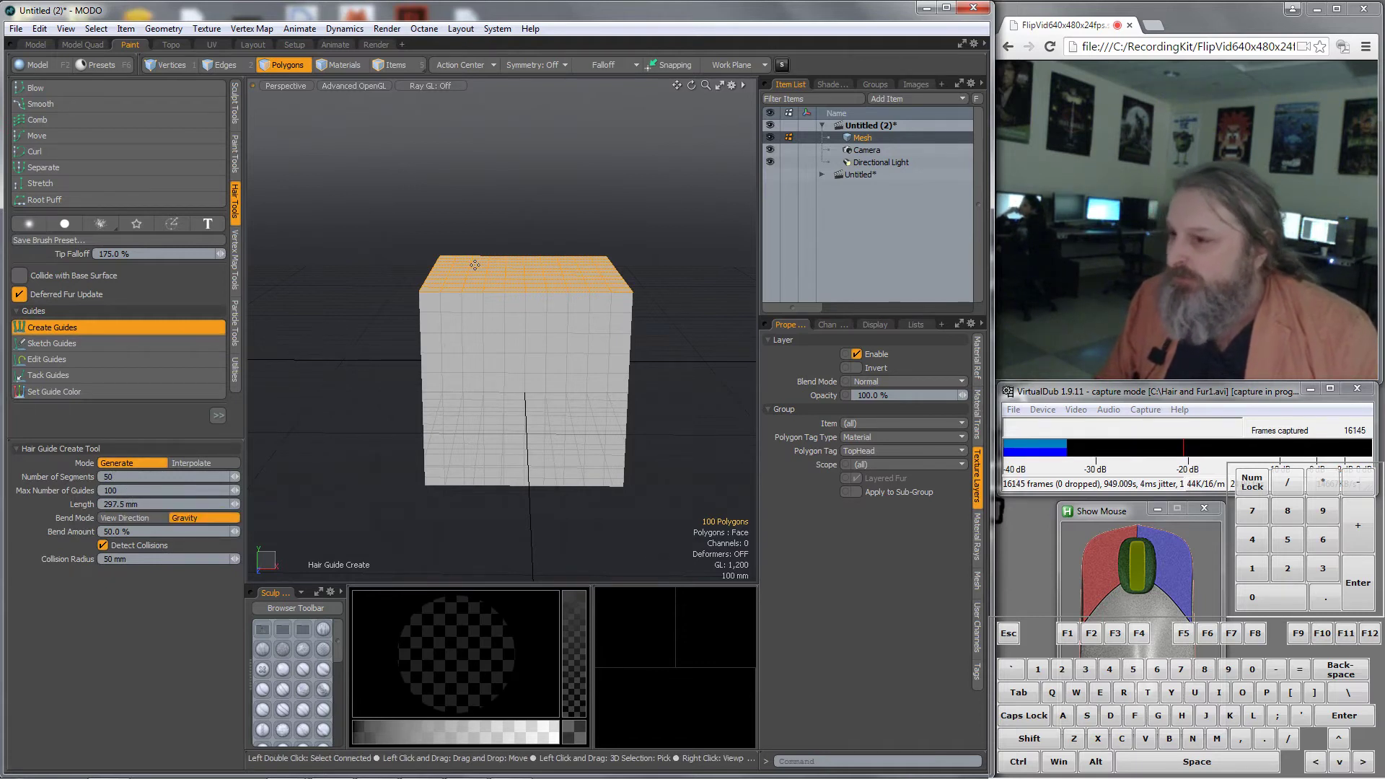
pyautogui.click(542, 249)
pyautogui.moveTo(542, 249); pyautogui.dragTo(501, 268)
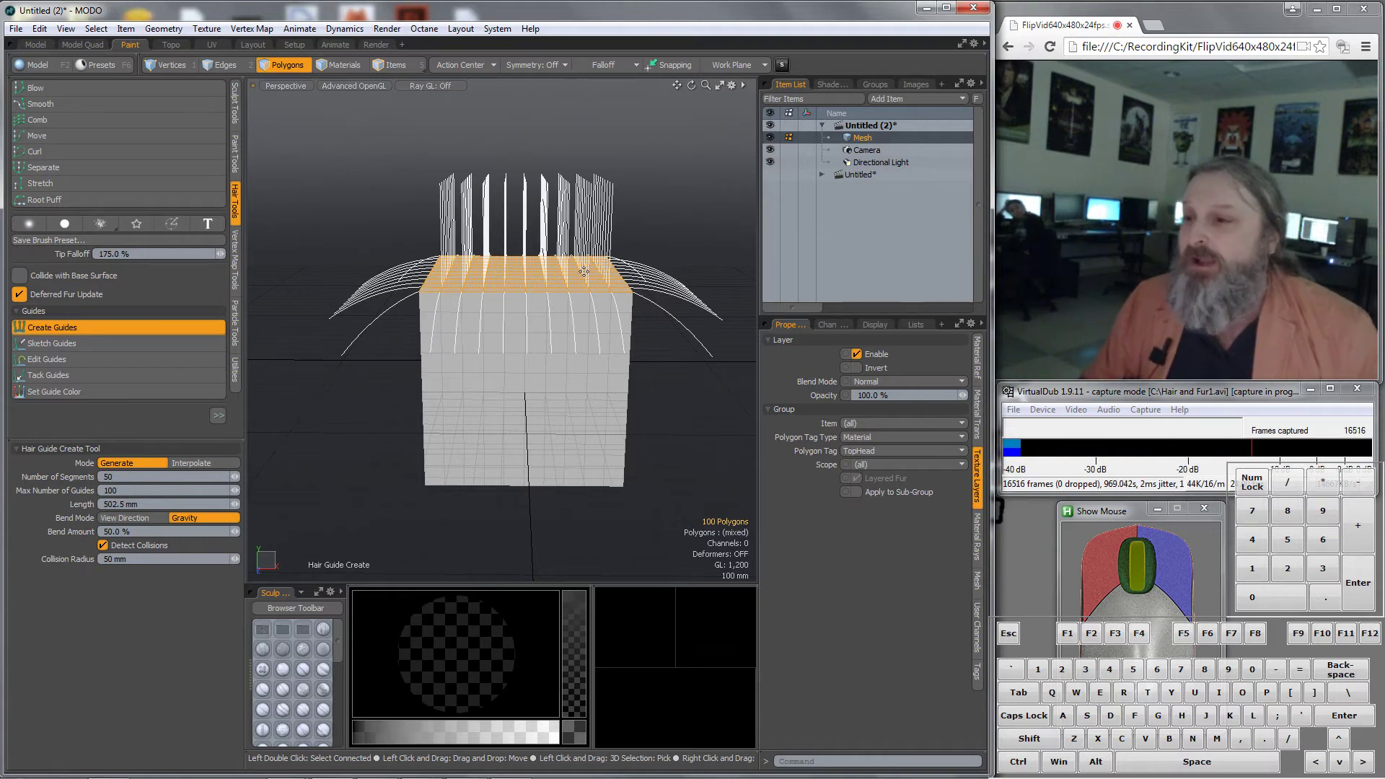
pyautogui.moveTo(517, 369)
pyautogui.keyDown('alt'); pyautogui.mouseDown()
pyautogui.moveTo(557, 376)
pyautogui.moveTo(526, 377)
pyautogui.mouseUp(); pyautogui.keyUp('alt')
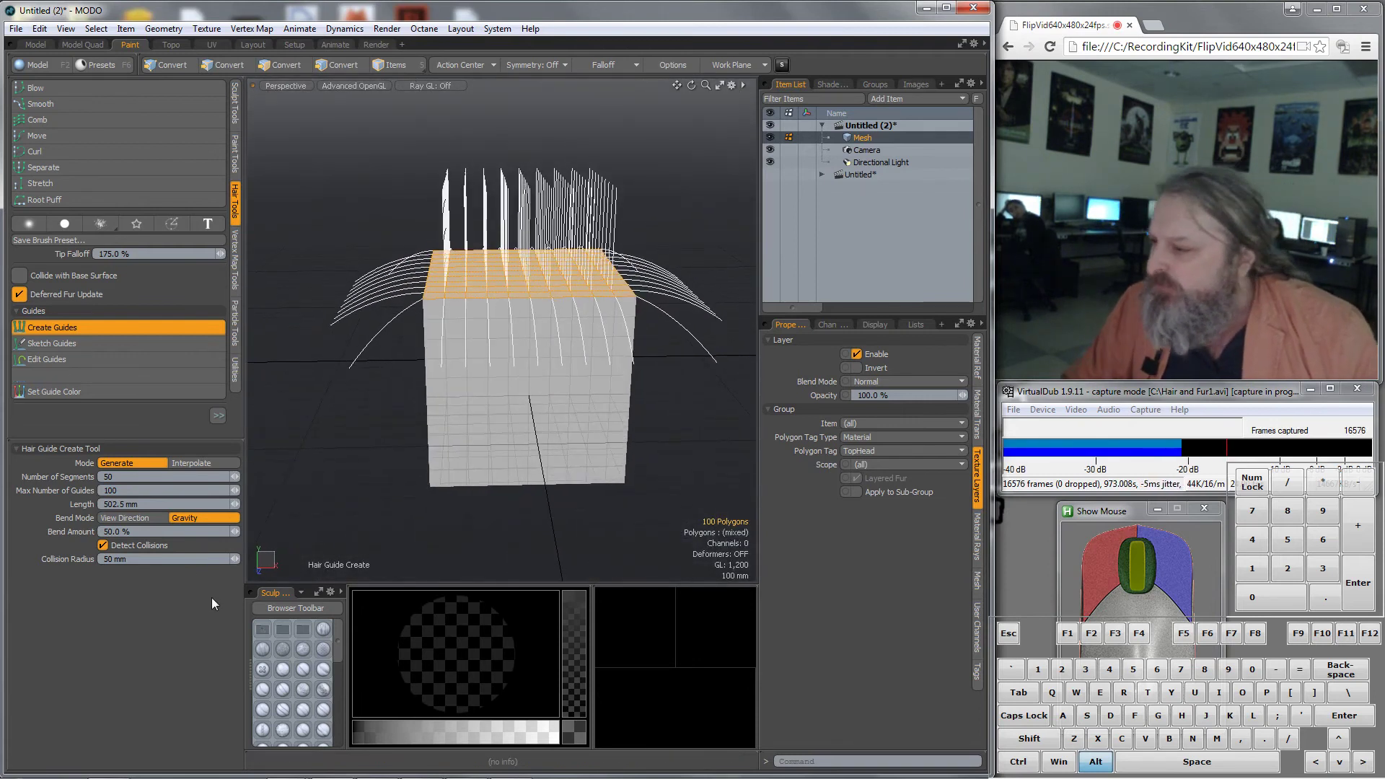
# Set the guides' bend mode to View Direction, sweep them toward one side of the cube, and finish creating them
pyautogui.click(145, 517)
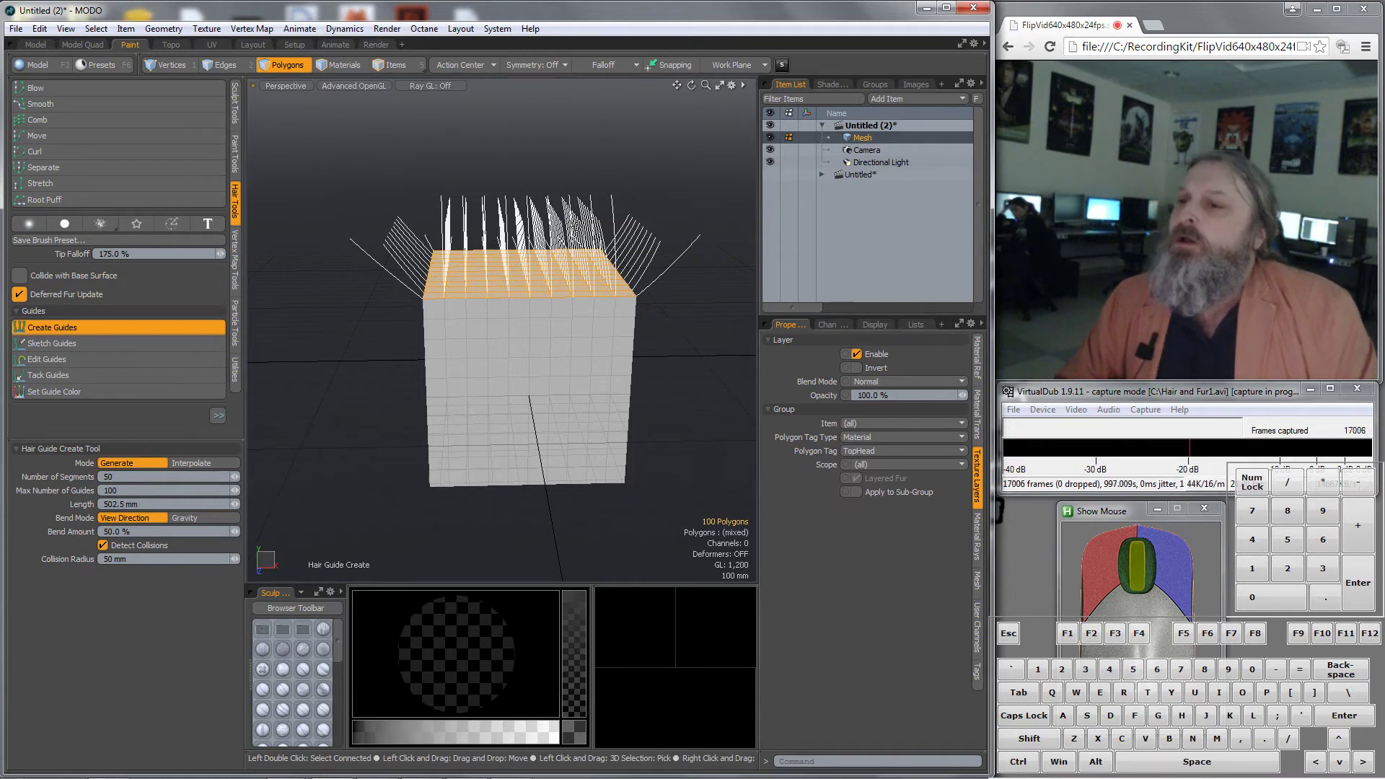
pyautogui.keyDown('alt'); pyautogui.moveTo(575, 228); pyautogui.dragTo(707, 204); pyautogui.keyUp('alt')
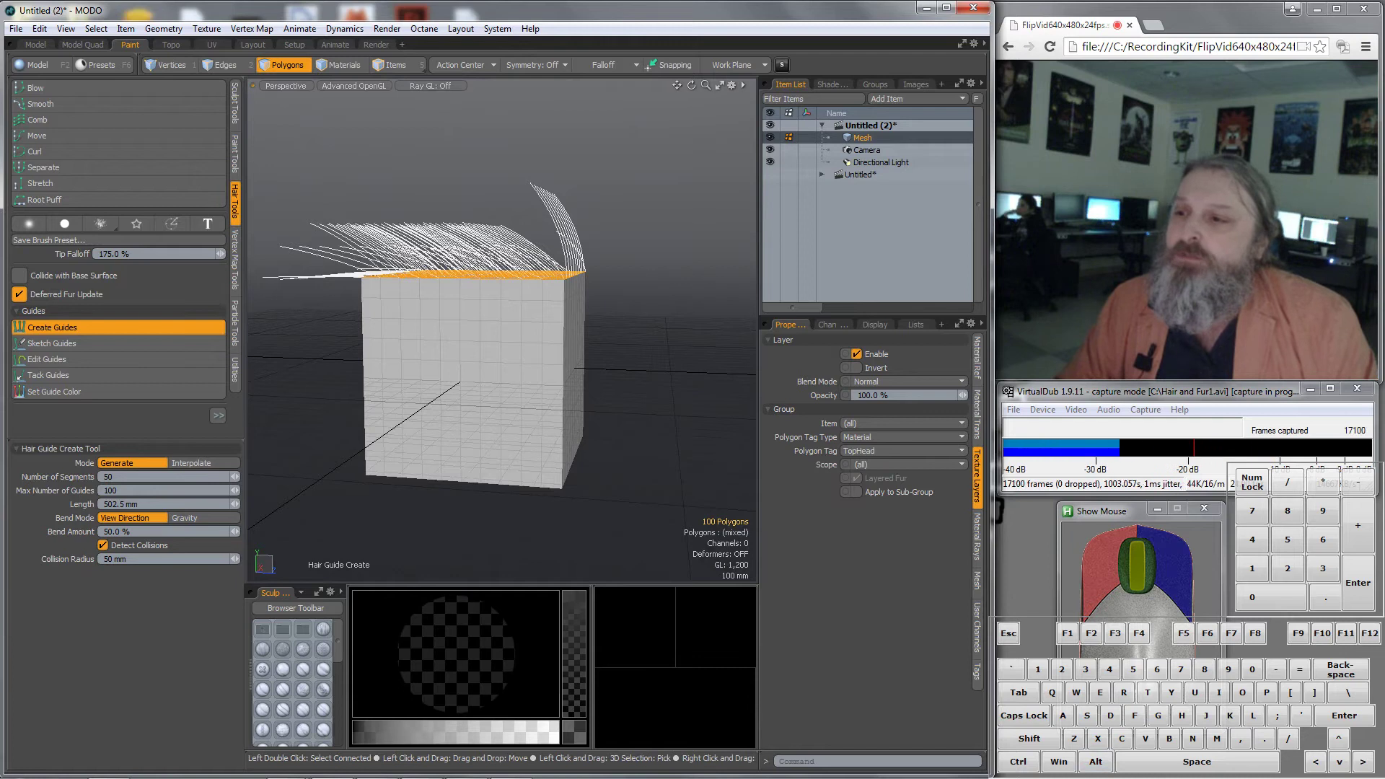
pyautogui.press('Escape')
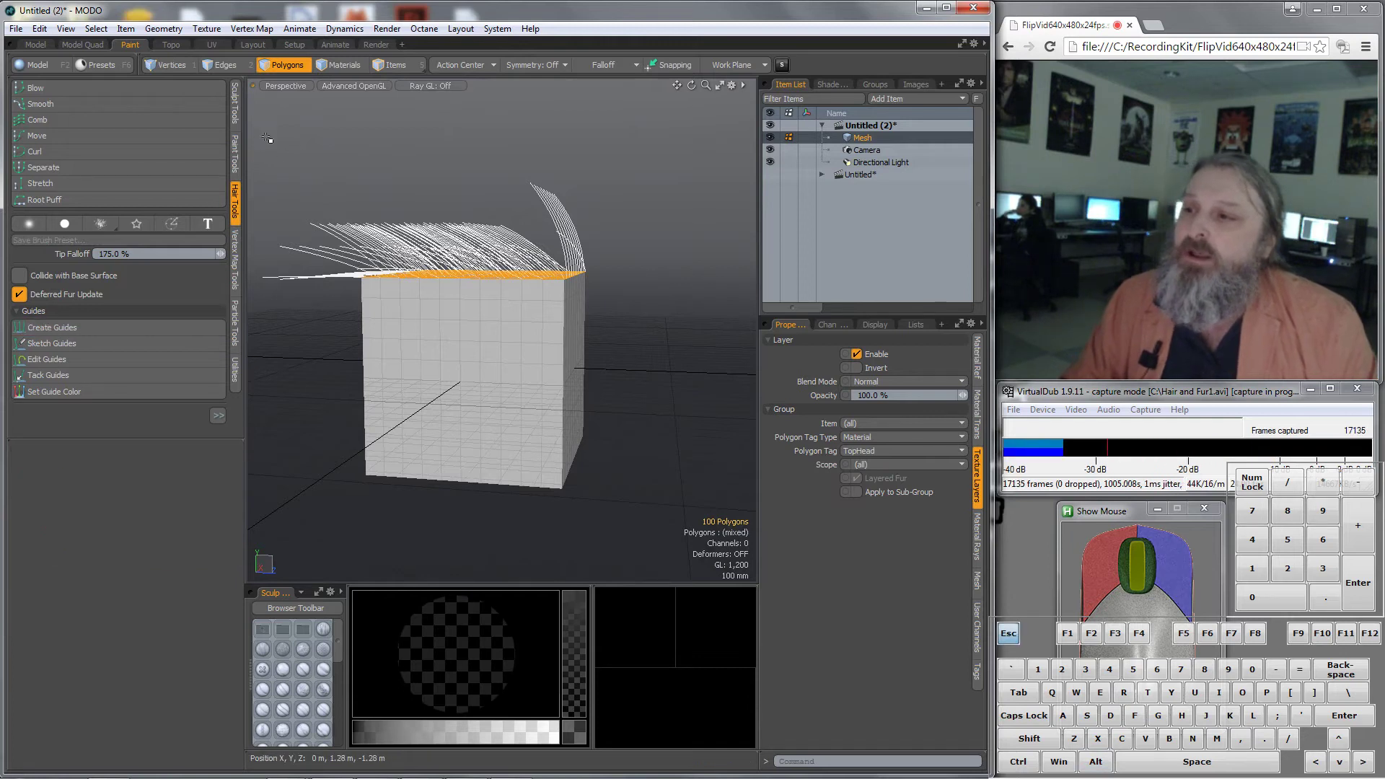
# Select all the hair guides on top of the cube, leaving the cube's top polygons unselected
pyautogui.moveTo(253, 137); pyautogui.dragTo(593, 270)
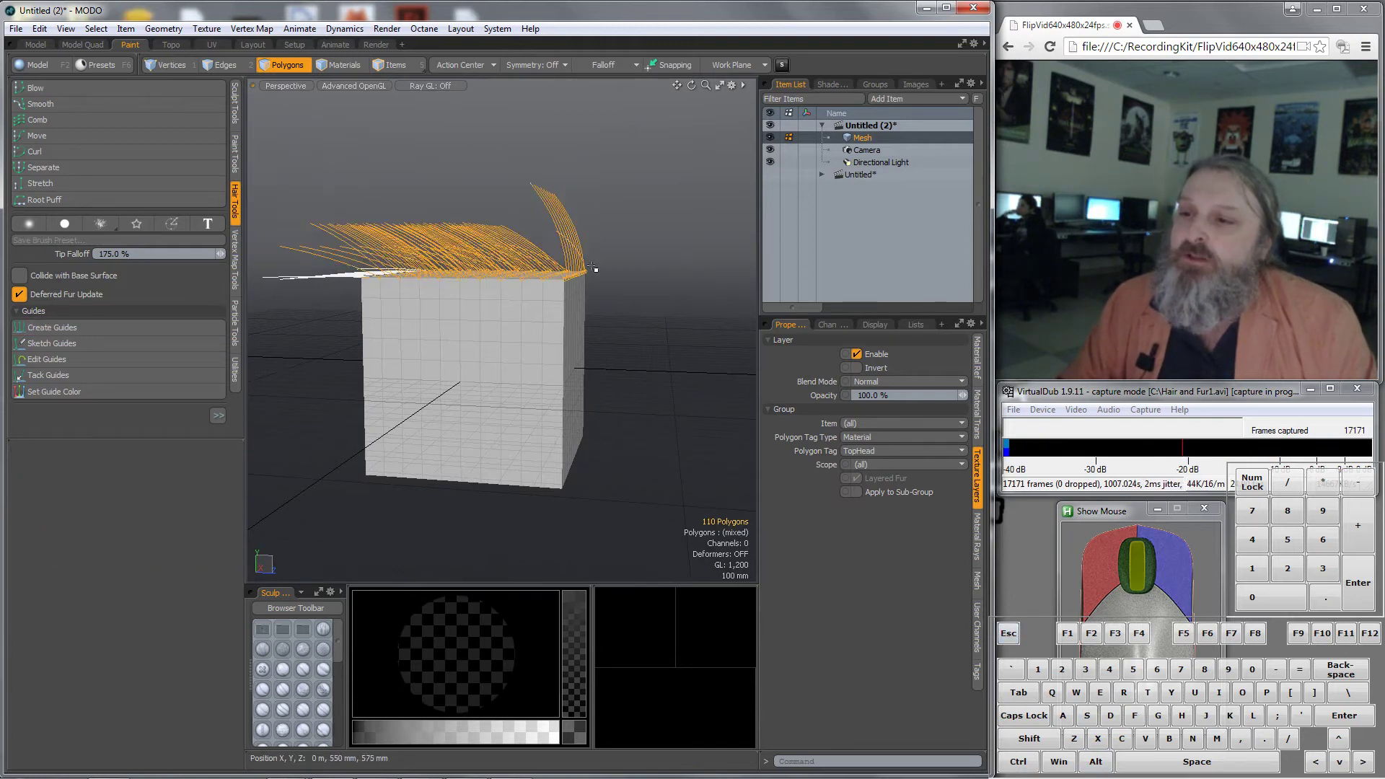
pyautogui.keyDown('alt'); pyautogui.moveTo(325, 251); pyautogui.dragTo(503, 353); pyautogui.keyUp('alt')
pyautogui.keyDown('alt'); pyautogui.moveTo(463, 355); pyautogui.dragTo(365, 442); pyautogui.keyUp('alt')
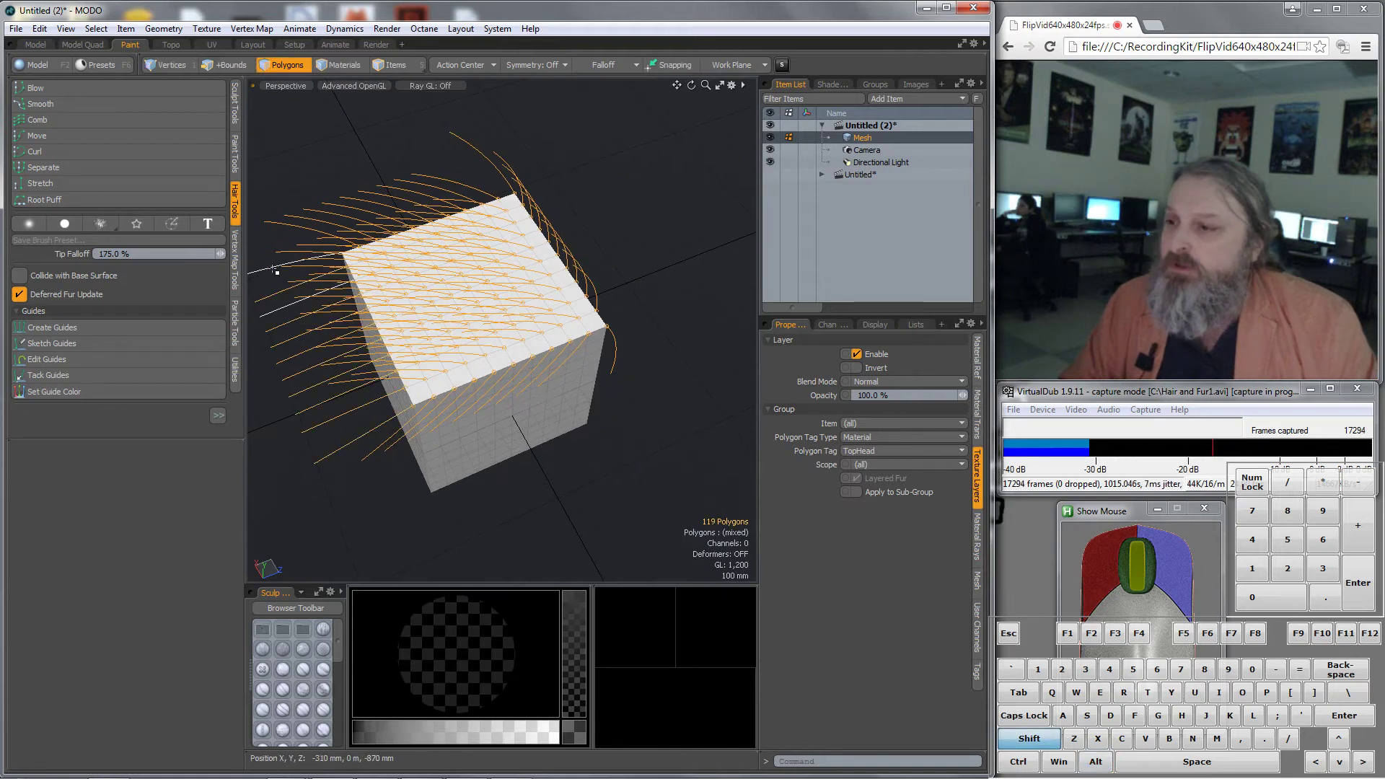
pyautogui.keyDown('alt'); pyautogui.moveTo(293, 370); pyautogui.dragTo(228, 334); pyautogui.keyUp('alt')
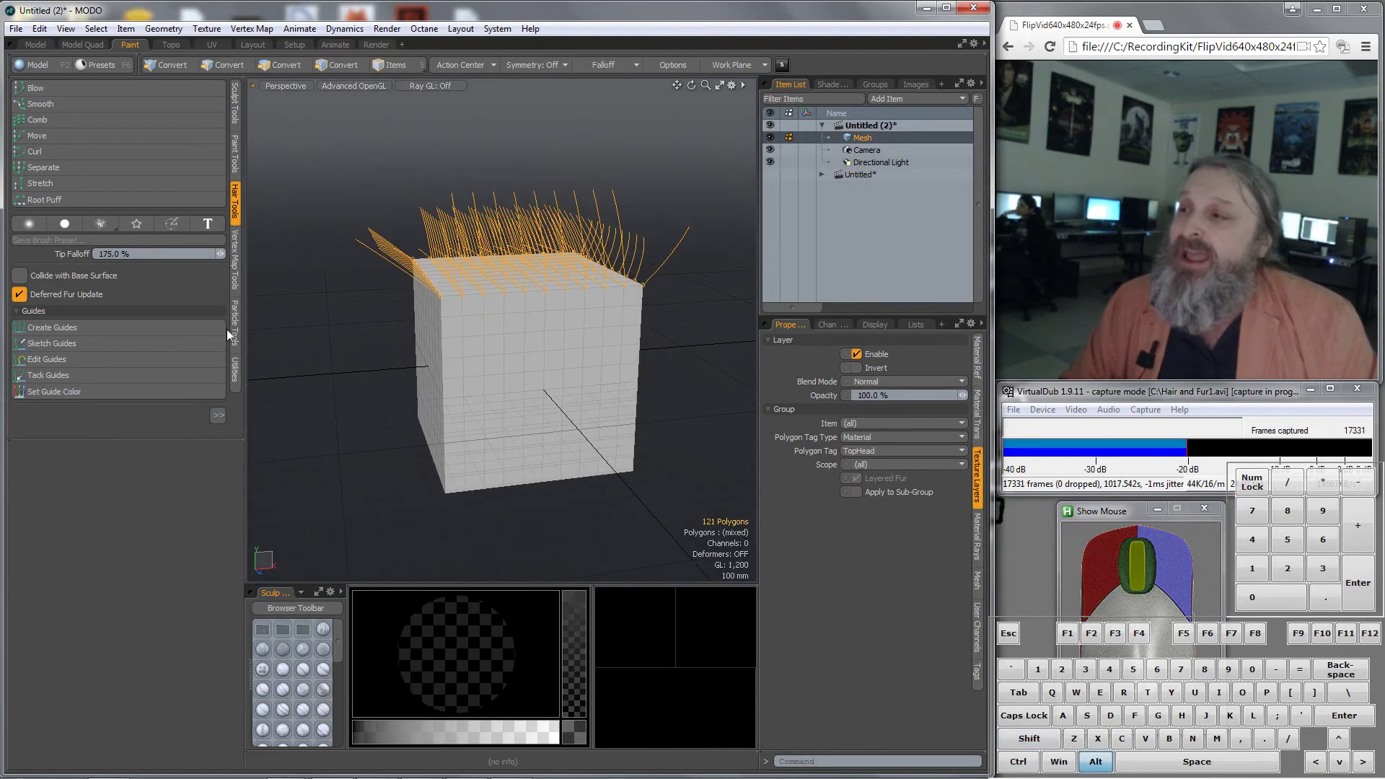
# Comb the selected hair guides down over one side of the cube with the Comb tool
pyautogui.click(31, 121)
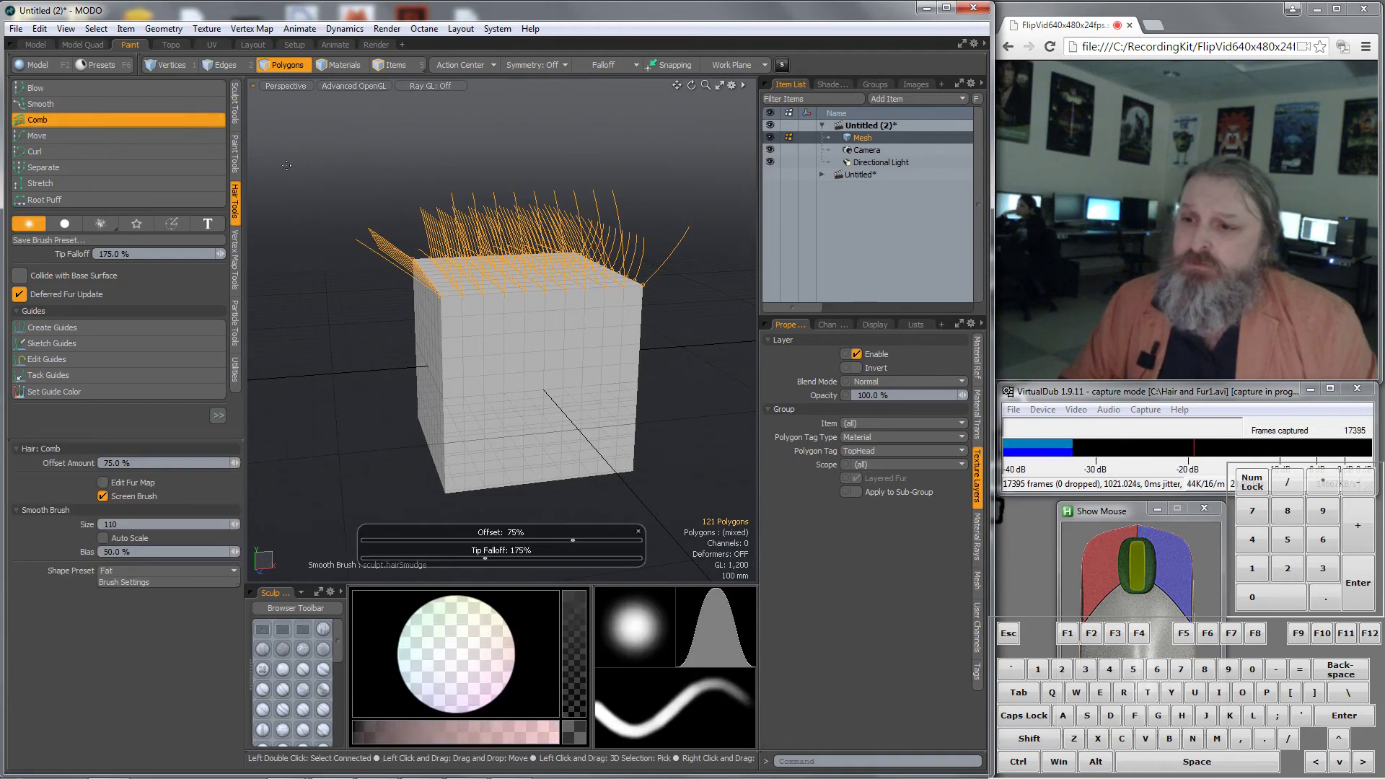
pyautogui.moveTo(594, 311)
pyautogui.keyDown('alt'); pyautogui.mouseDown()
pyautogui.moveTo(535, 309)
pyautogui.moveTo(628, 187)
pyautogui.moveTo(668, 259)
pyautogui.moveTo(650, 263)
pyautogui.moveTo(660, 269)
pyautogui.moveTo(667, 238)
pyautogui.moveTo(704, 303)
pyautogui.mouseUp(); pyautogui.keyUp('alt')
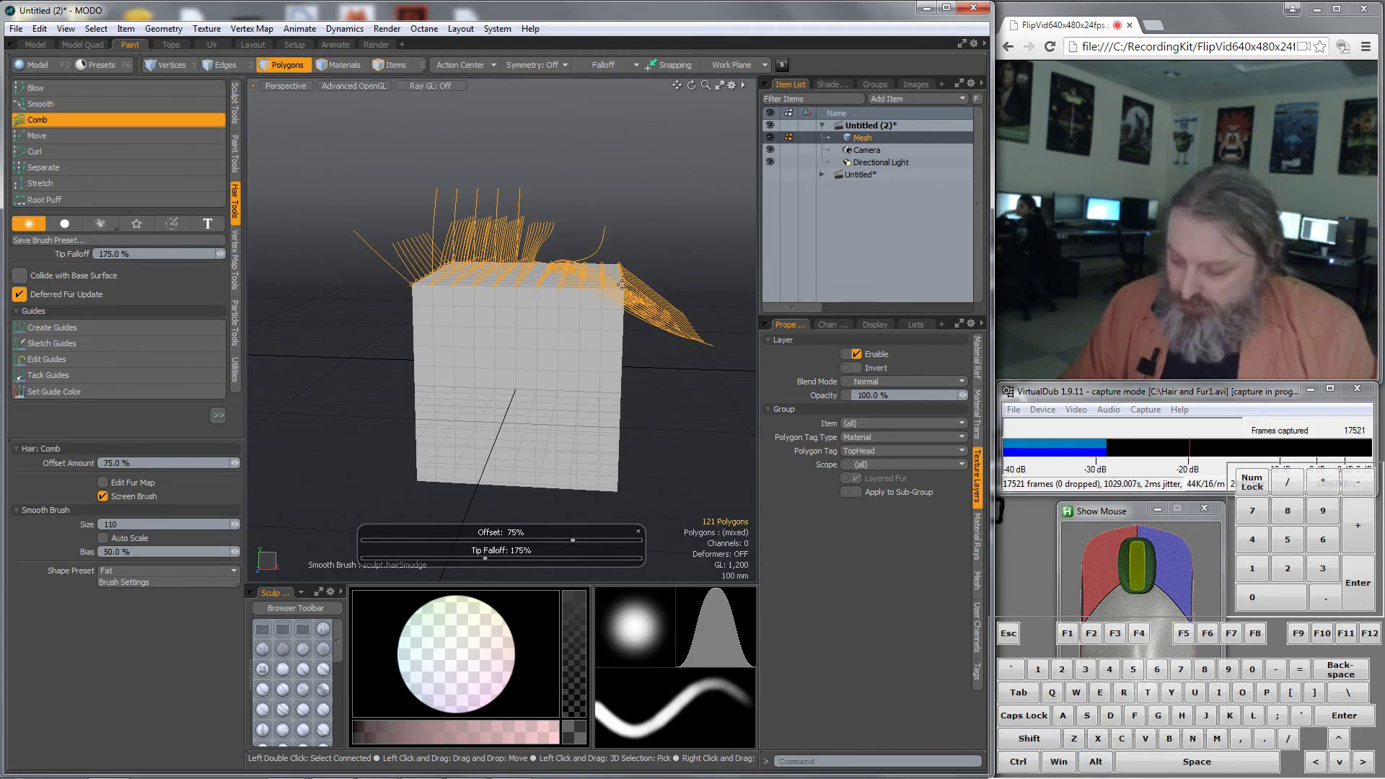
pyautogui.keyDown('alt'); pyautogui.moveTo(620, 284); pyautogui.dragTo(505, 325); pyautogui.keyUp('alt')
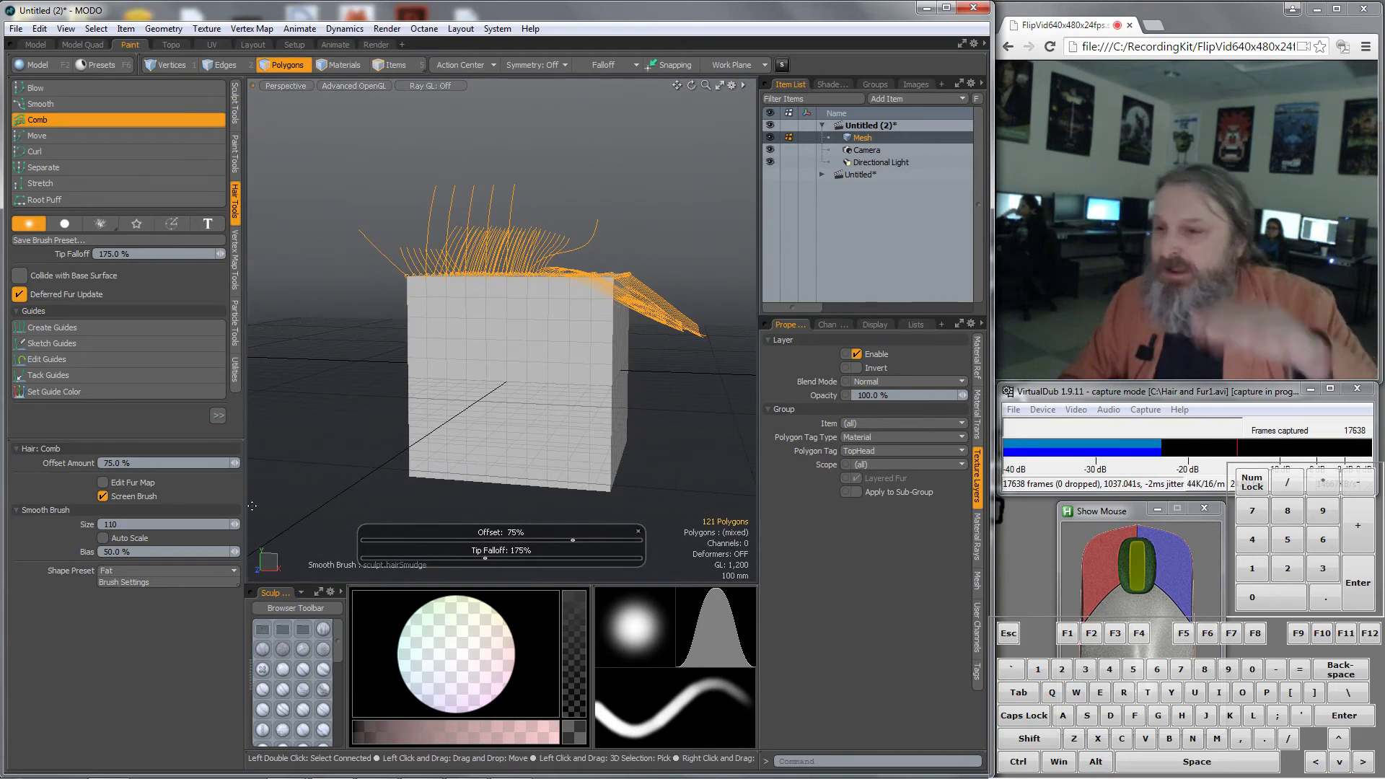
pyautogui.press('alt')
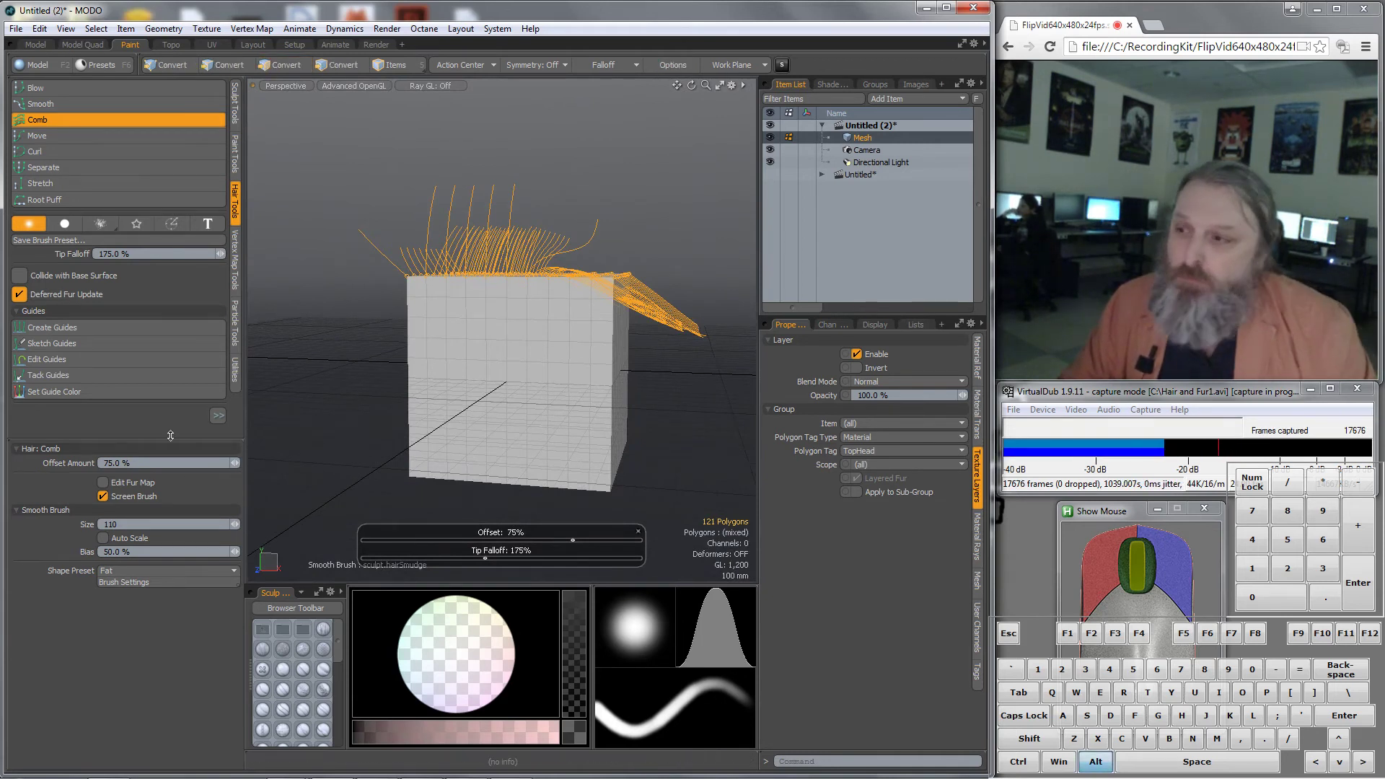
# Enable Collide with Base Surface and comb the guides outward toward opposite sides of the cube's top
pyautogui.click(19, 277)
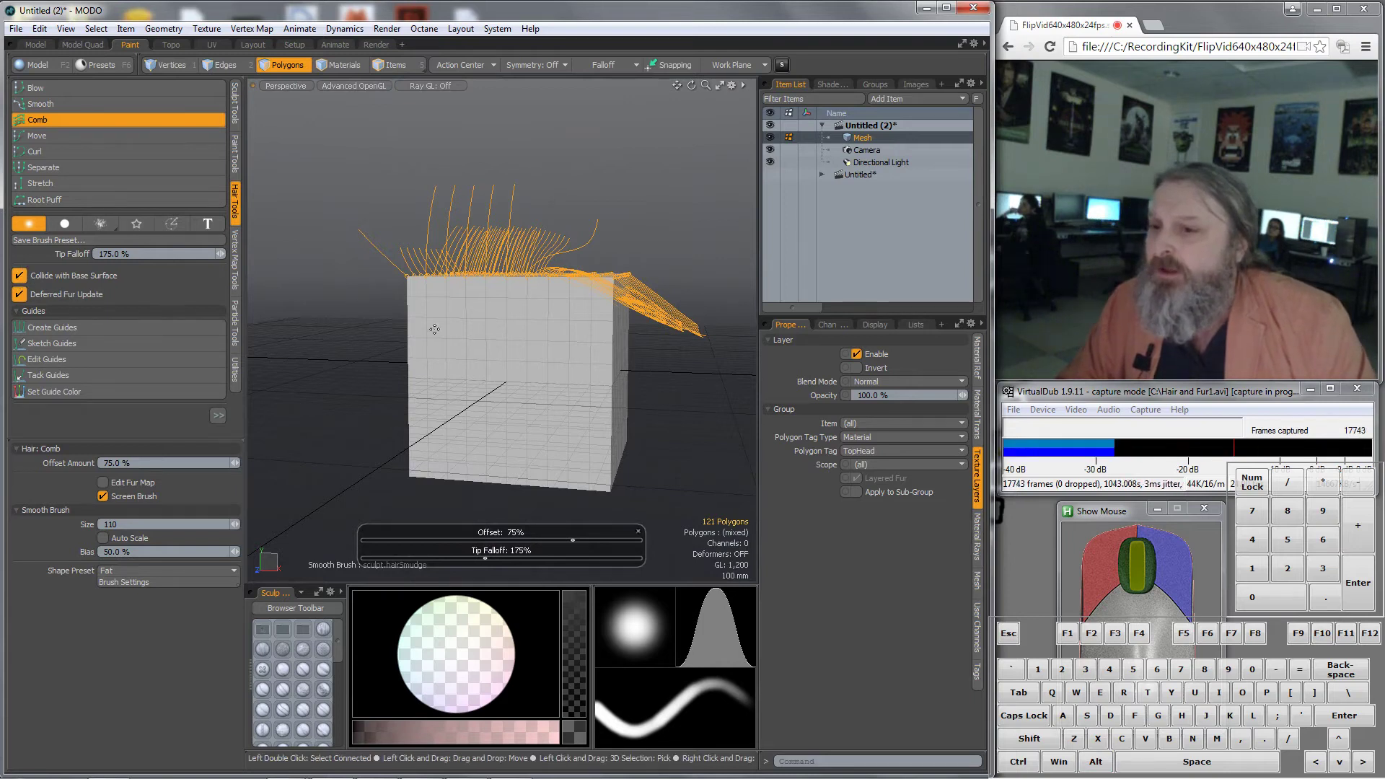
pyautogui.moveTo(603, 292)
pyautogui.mouseDown()
pyautogui.moveTo(650, 288)
pyautogui.moveTo(624, 270)
pyautogui.mouseUp()
pyautogui.moveTo(624, 271); pyautogui.dragTo(610, 242)
pyautogui.moveTo(567, 272)
pyautogui.mouseDown()
pyautogui.moveTo(596, 243)
pyautogui.moveTo(622, 263)
pyautogui.moveTo(632, 251)
pyautogui.moveTo(610, 259)
pyautogui.moveTo(628, 232)
pyautogui.moveTo(649, 247)
pyautogui.moveTo(526, 292)
pyautogui.mouseUp()
pyautogui.moveTo(476, 216)
pyautogui.mouseDown()
pyautogui.moveTo(371, 263)
pyautogui.moveTo(420, 214)
pyautogui.moveTo(384, 226)
pyautogui.mouseUp()
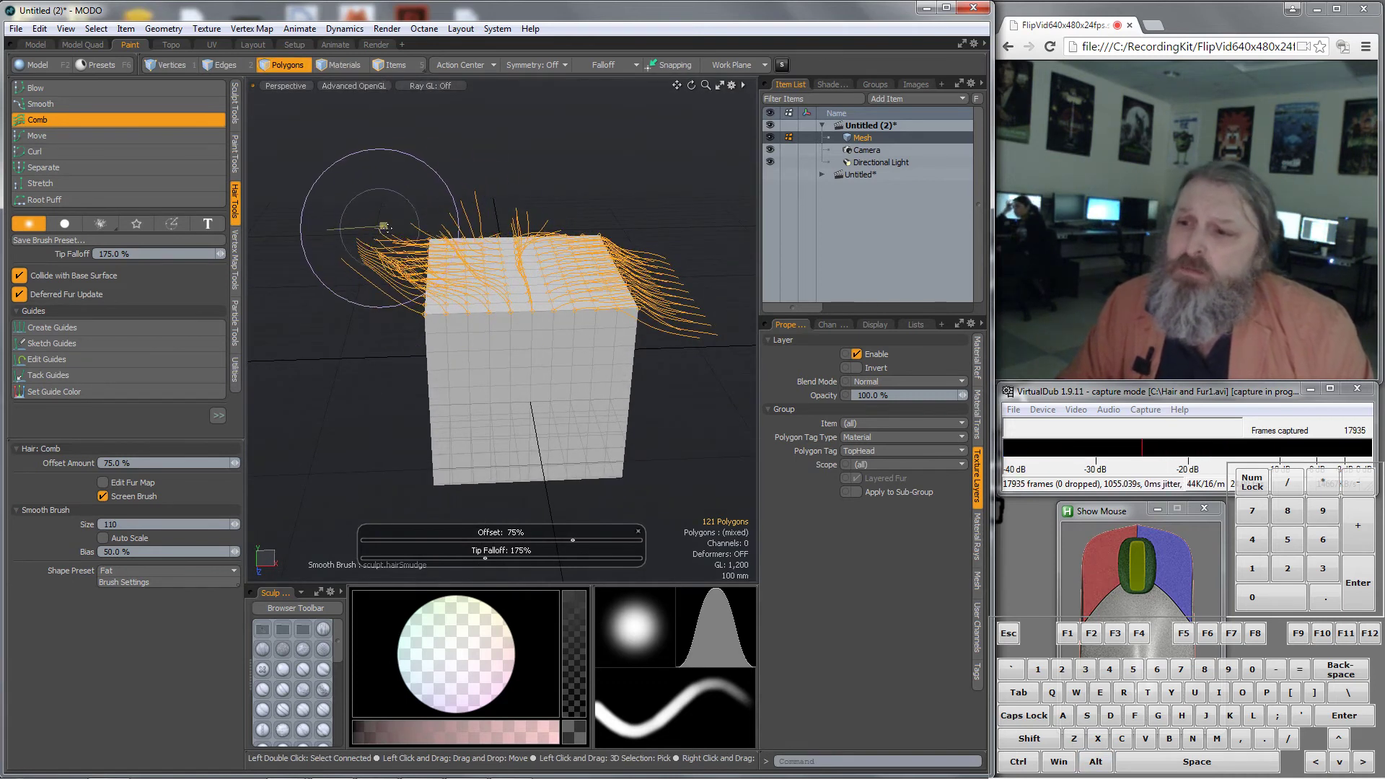
pyautogui.moveTo(491, 221)
pyautogui.mouseDown()
pyautogui.moveTo(433, 248)
pyautogui.moveTo(477, 264)
pyautogui.moveTo(554, 239)
pyautogui.moveTo(430, 258)
pyautogui.moveTo(462, 238)
pyautogui.moveTo(438, 243)
pyautogui.mouseUp()
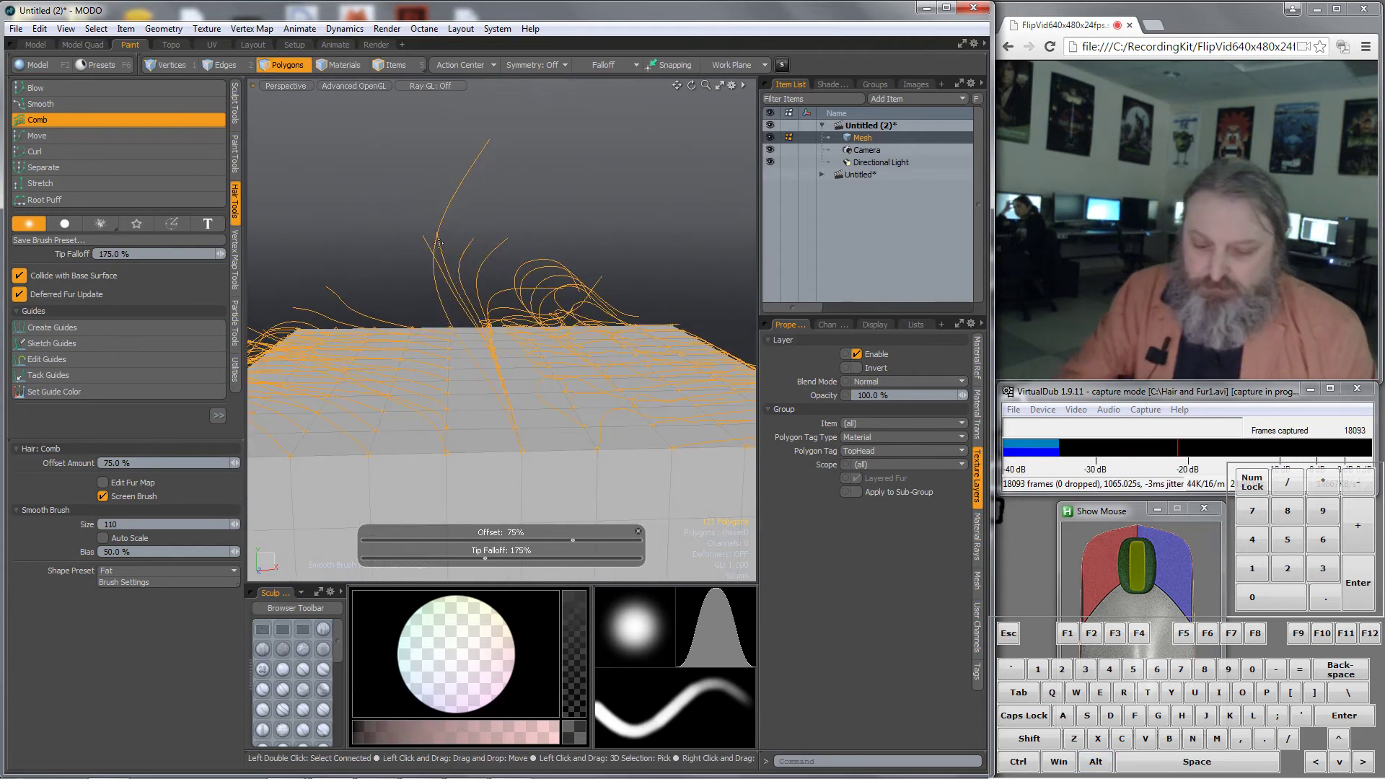
pyautogui.press('Up')
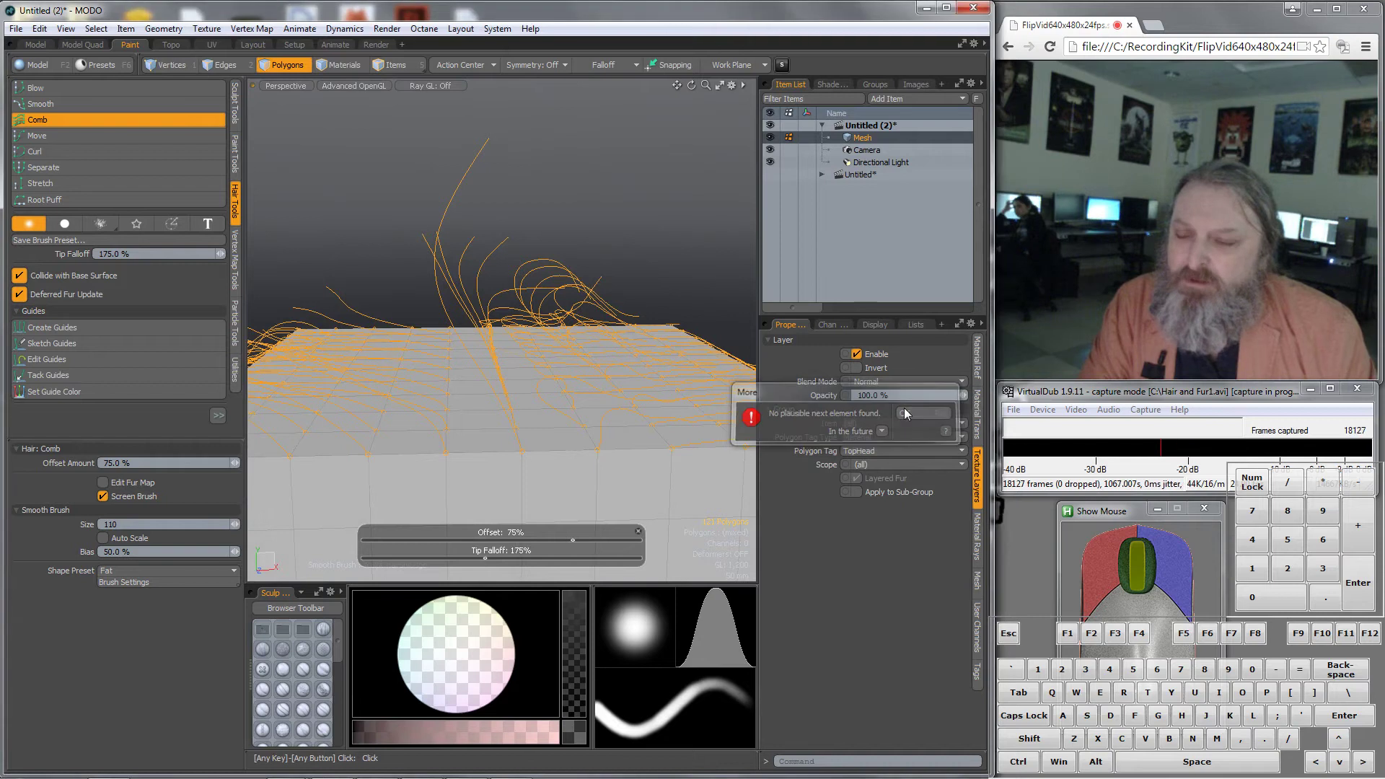
pyautogui.click(905, 413)
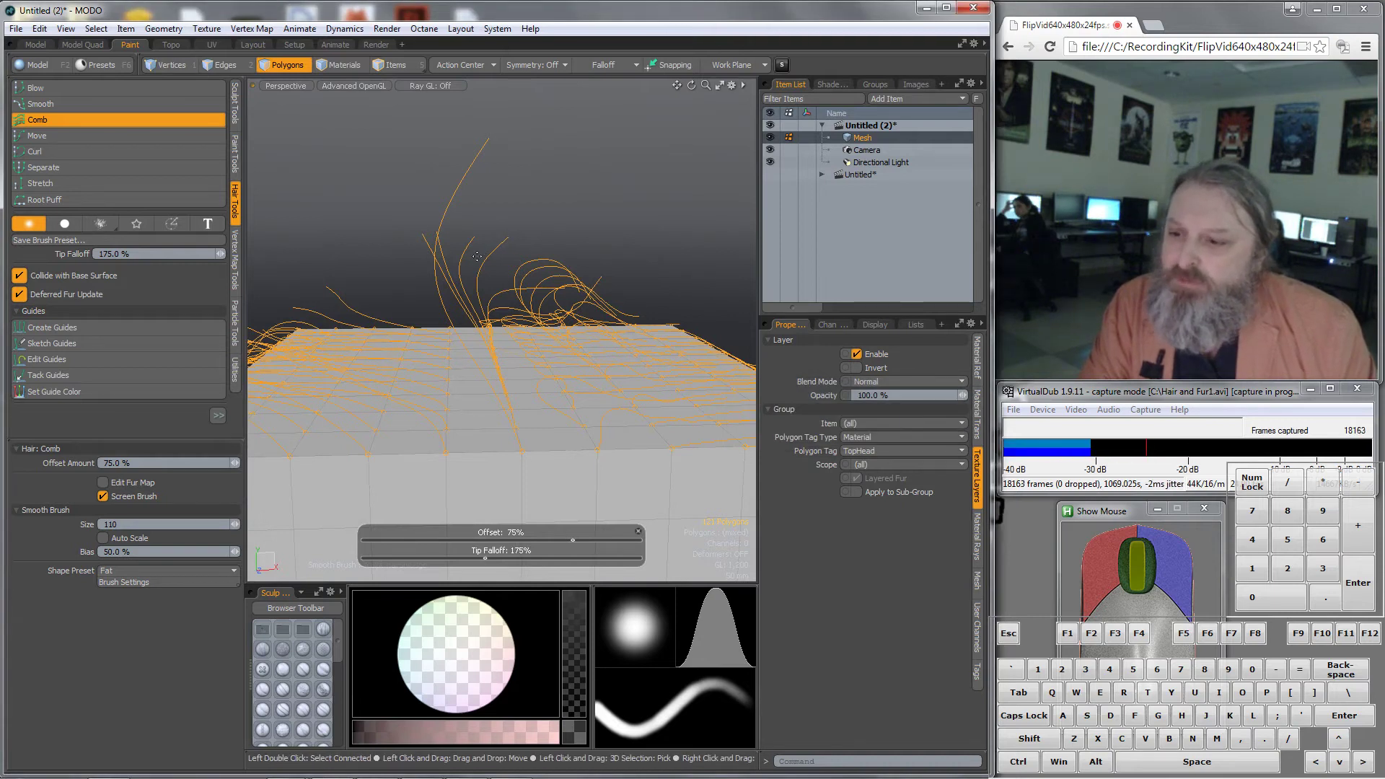
pyautogui.press('Up')
pyautogui.click(909, 413)
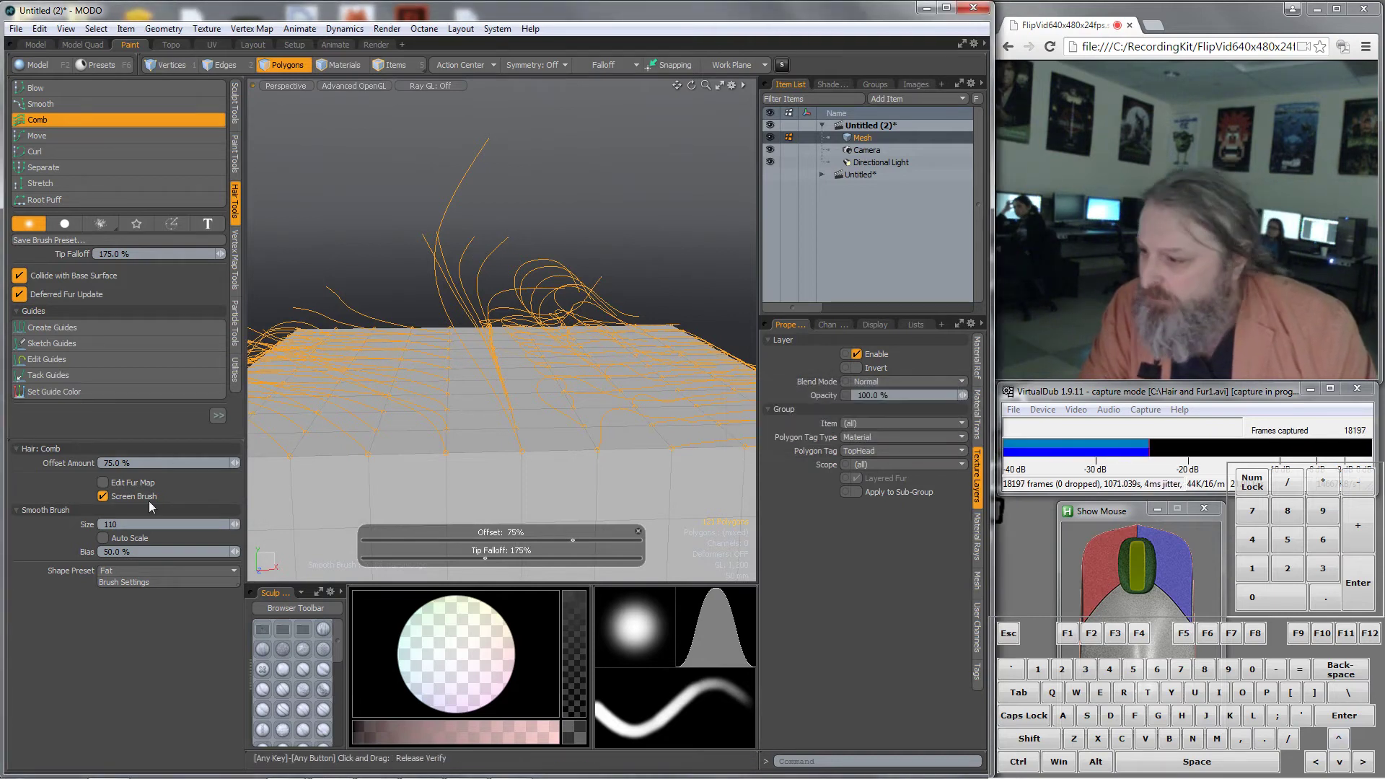
# Set the Comb brush size to 400 and comb the upright middle guides flatter toward the side of the cube
pyautogui.click(143, 522)
pyautogui.write('400')
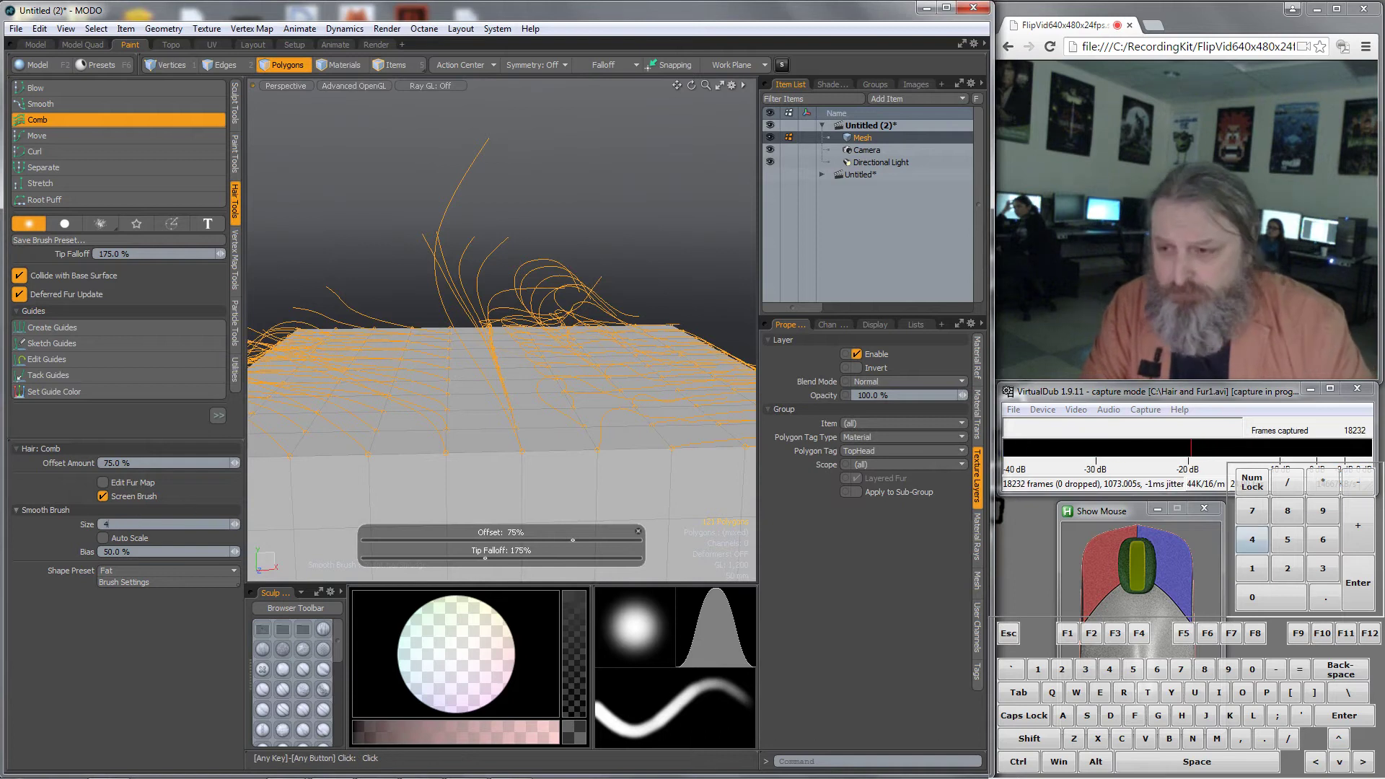
pyautogui.press('Return')
pyautogui.moveTo(535, 220); pyautogui.dragTo(871, 221)
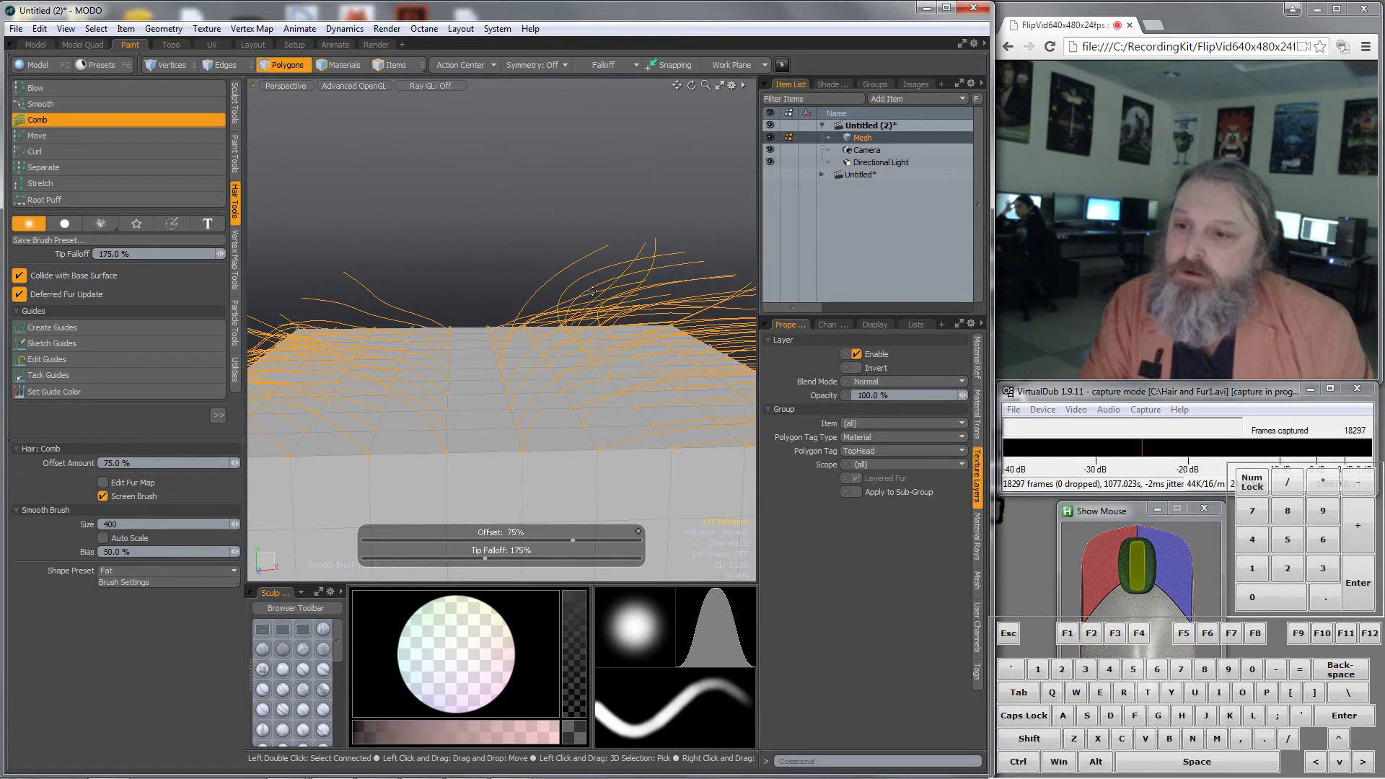
pyautogui.moveTo(599, 295); pyautogui.dragTo(755, 285)
pyautogui.moveTo(649, 289); pyautogui.dragTo(527, 291, button='middle')
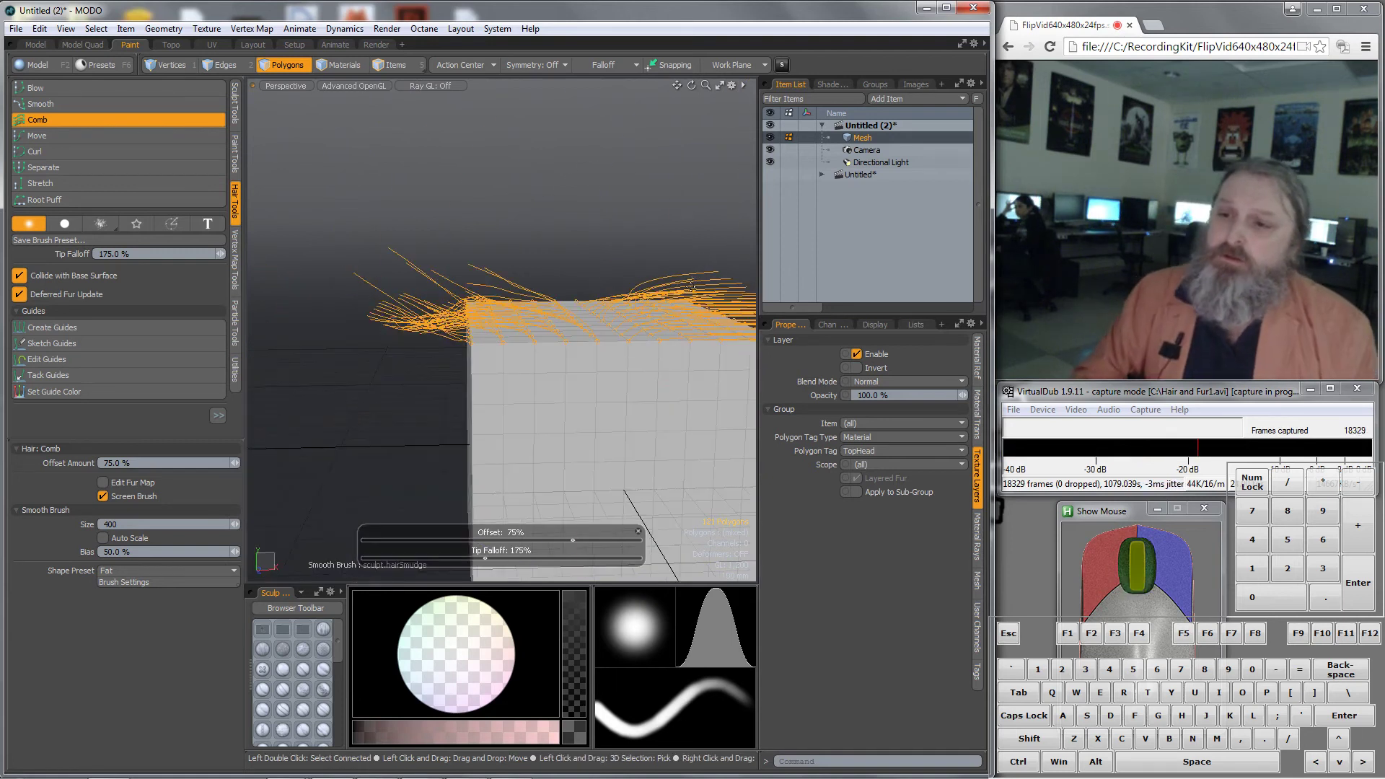
pyautogui.keyDown('alt'); pyautogui.moveTo(606, 340); pyautogui.dragTo(603, 422); pyautogui.keyUp('alt')
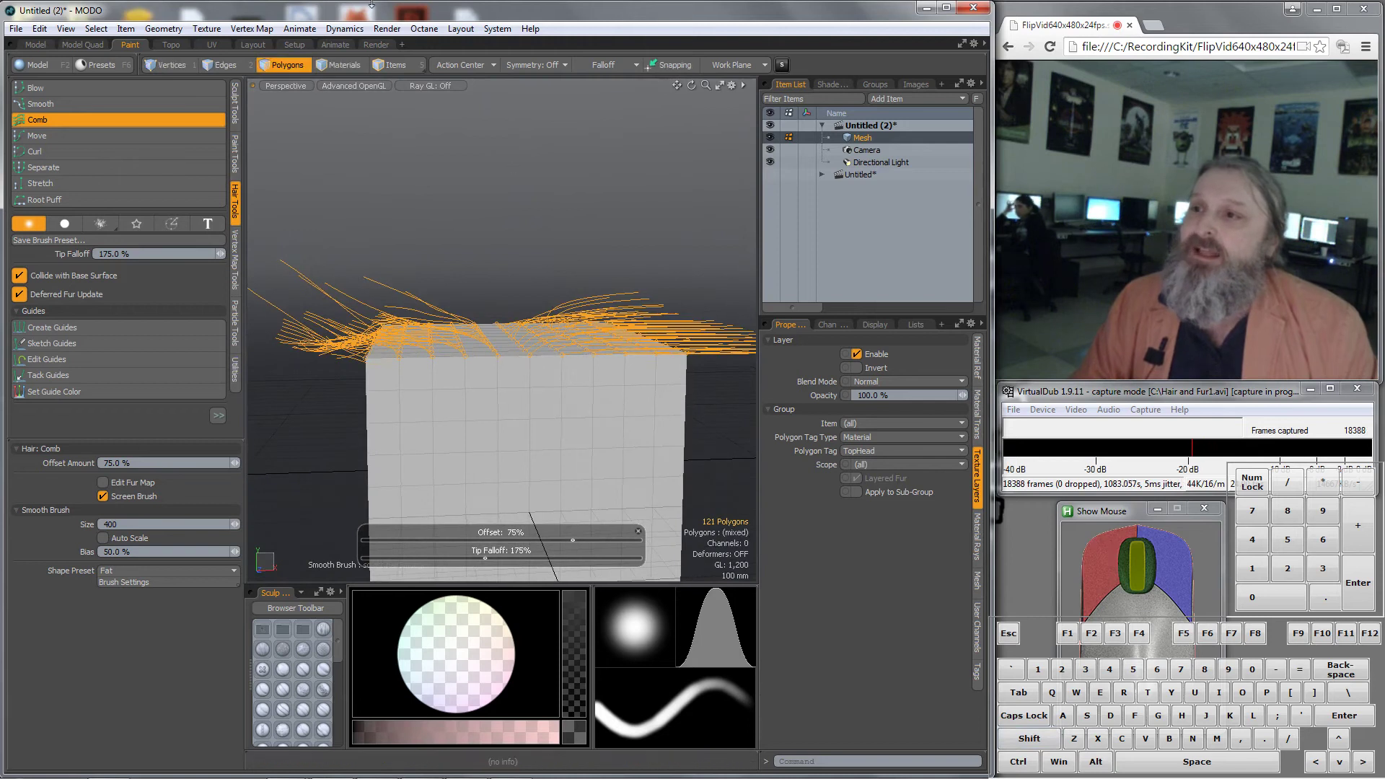
# Apply the Black Hair Frizzy 01 preset from the Hair Guides Range folder to the cube's top with automatic sizing
pyautogui.click(375, 44)
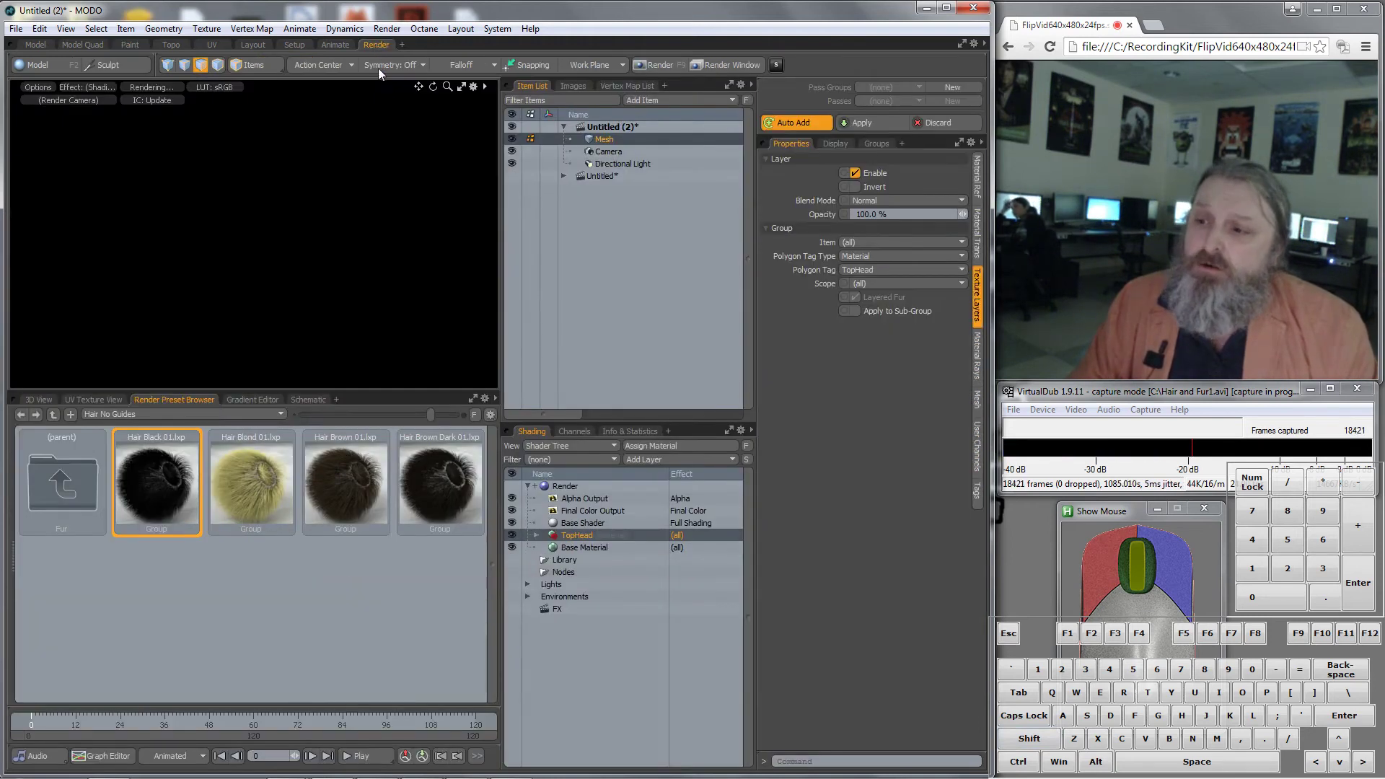
pyautogui.doubleClick(63, 488)
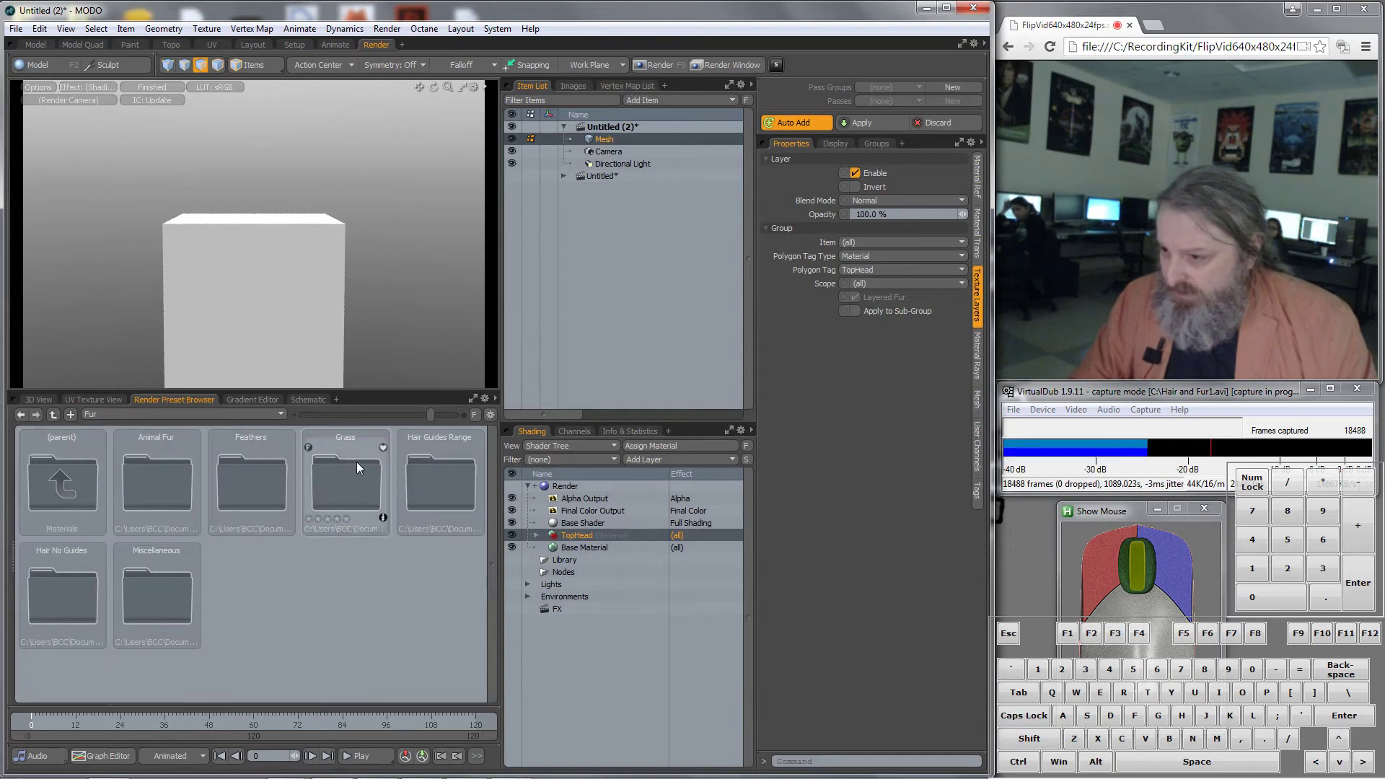
pyautogui.doubleClick(430, 470)
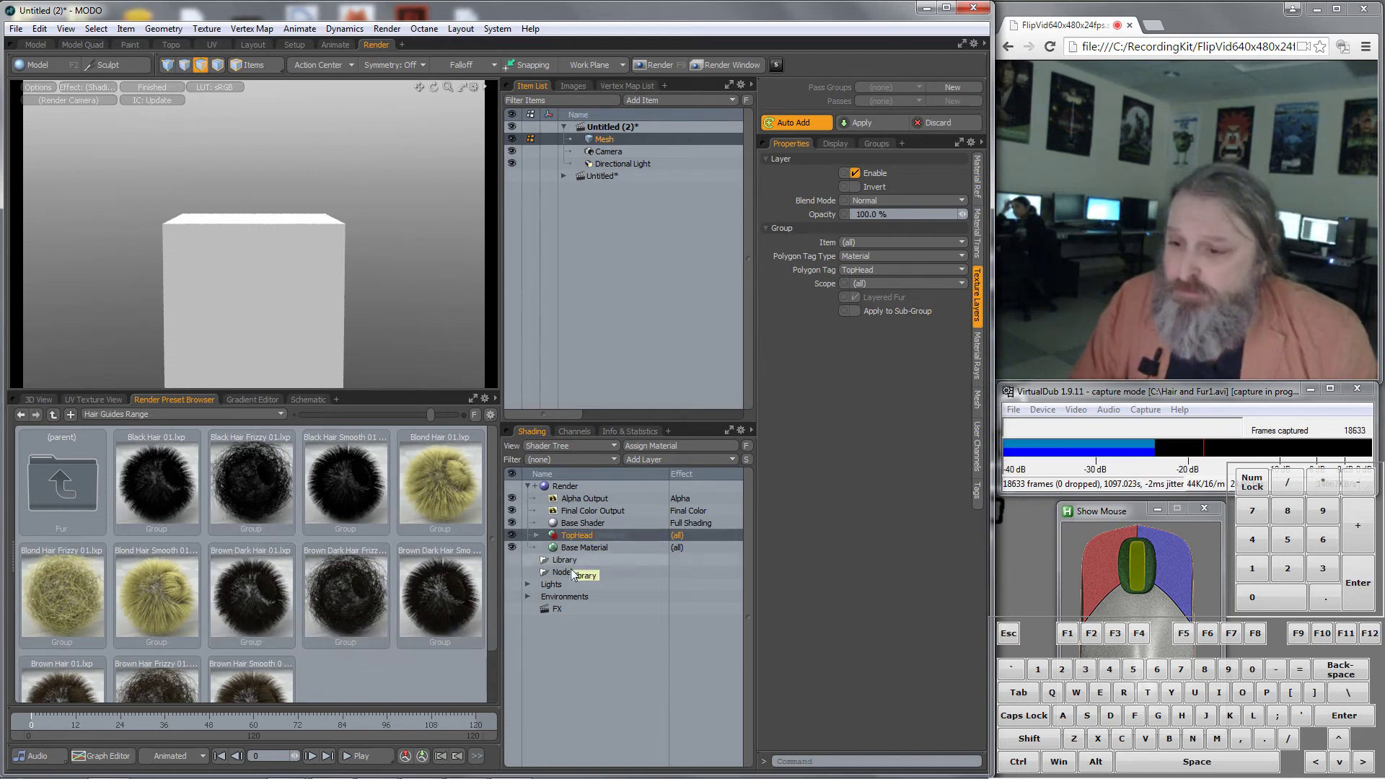
pyautogui.click(575, 537)
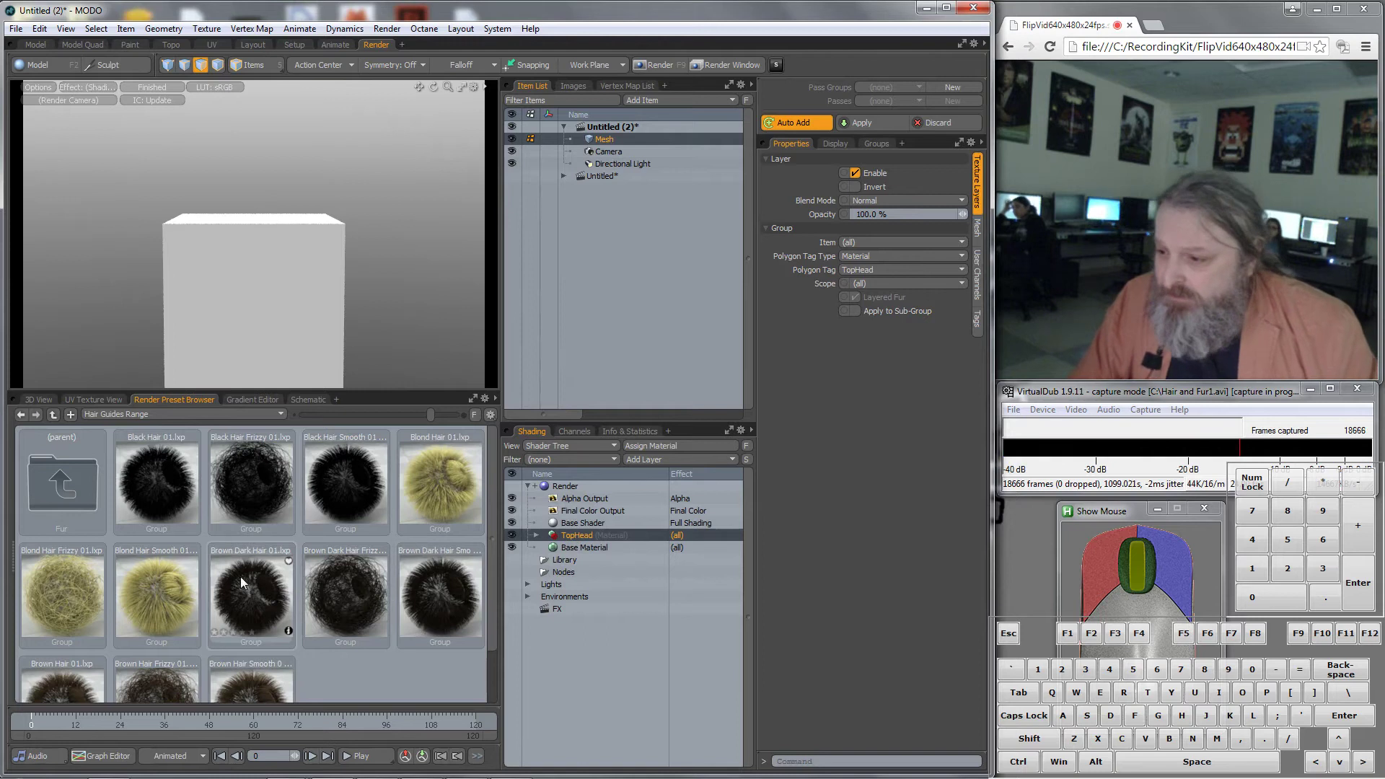
pyautogui.moveTo(244, 491); pyautogui.dragTo(241, 220)
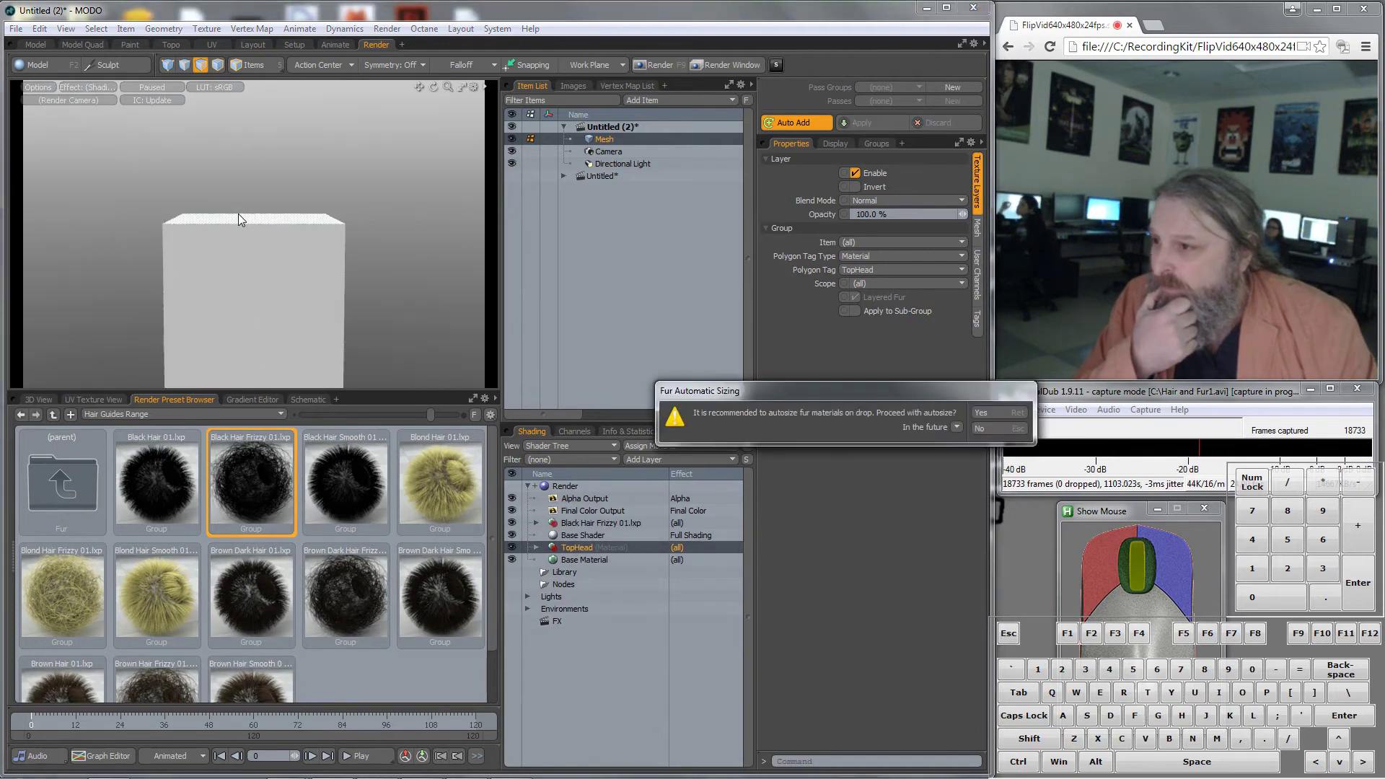
pyautogui.click(981, 413)
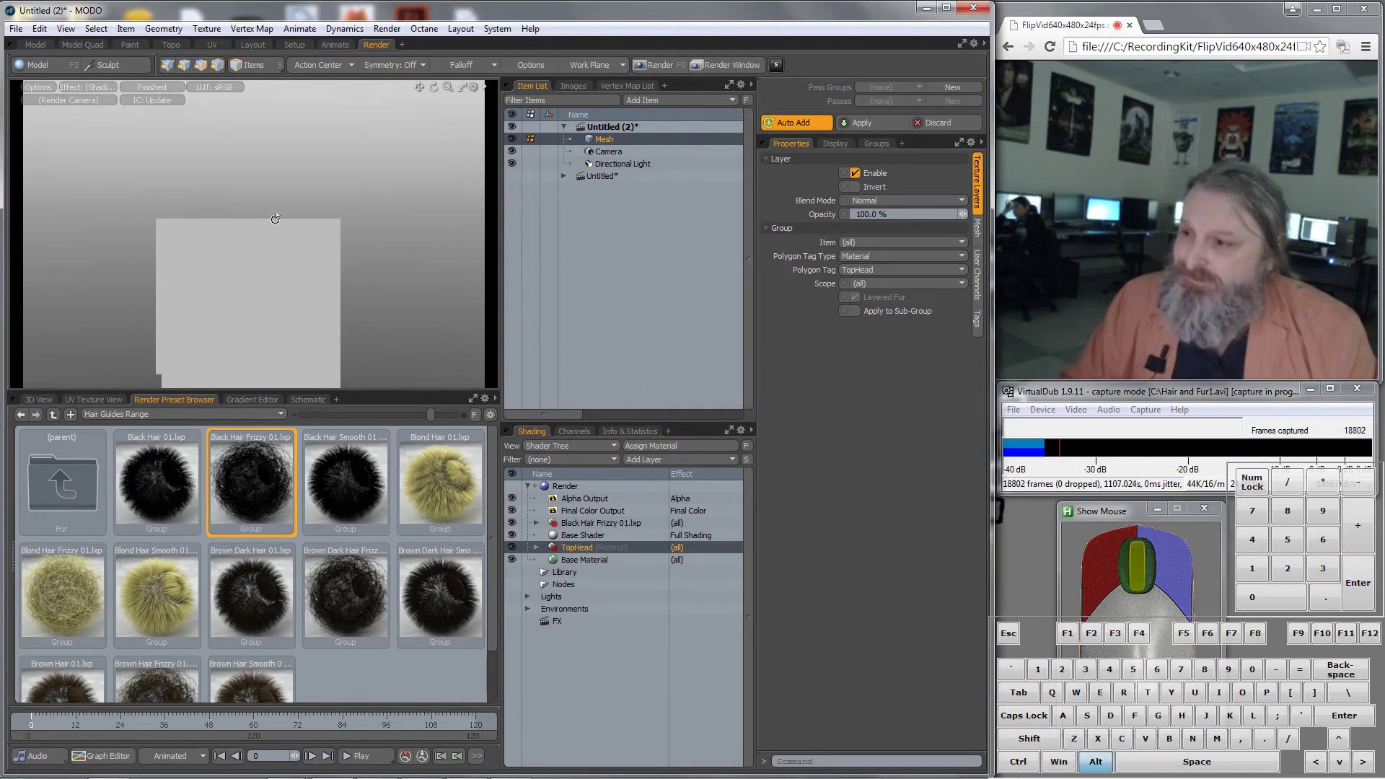
# Inspect the guides and the cube's render preview, and select the polygons that use the TopHead material
pyautogui.keyDown('alt'); pyautogui.moveTo(306, 257); pyautogui.dragTo(285, 231); pyautogui.keyUp('alt')
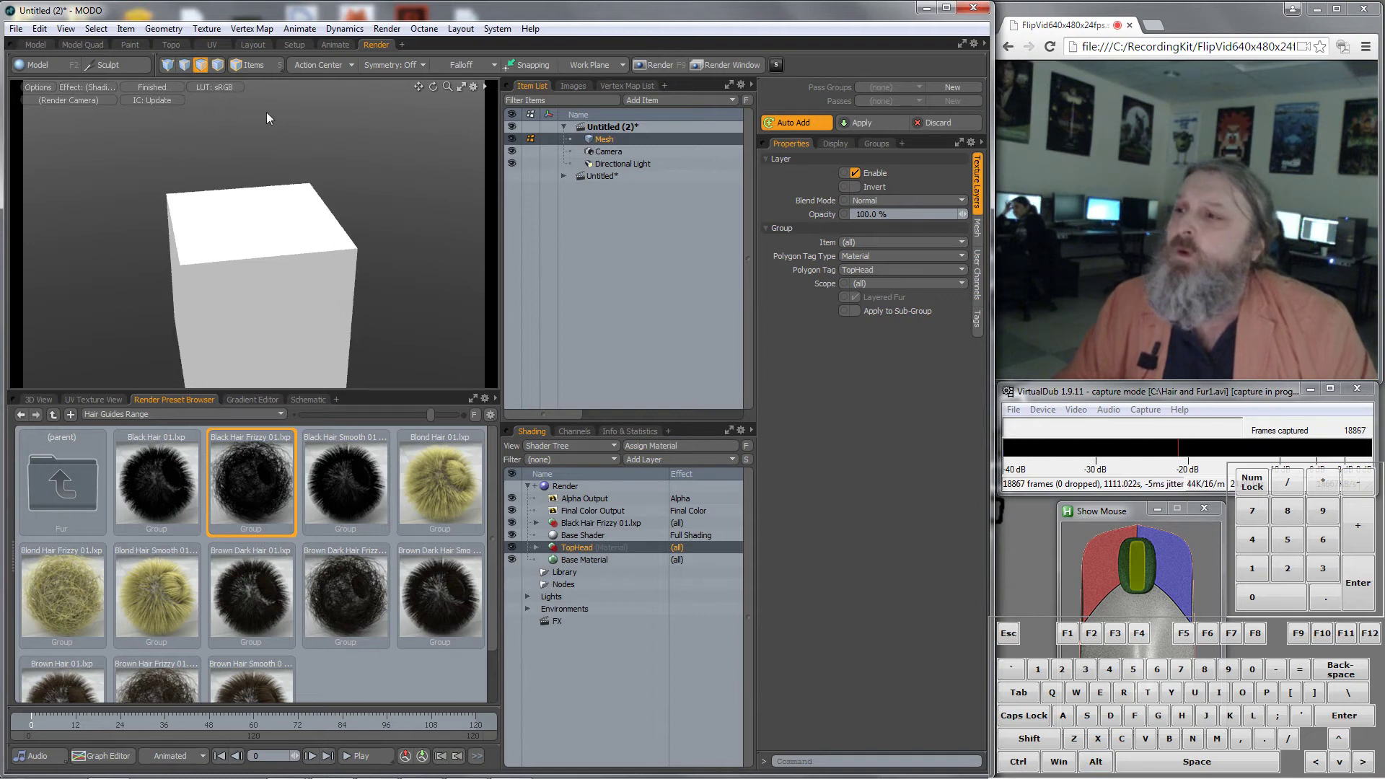
pyautogui.click(40, 400)
pyautogui.keyDown('alt'); pyautogui.moveTo(287, 557); pyautogui.dragTo(254, 551); pyautogui.keyUp('alt')
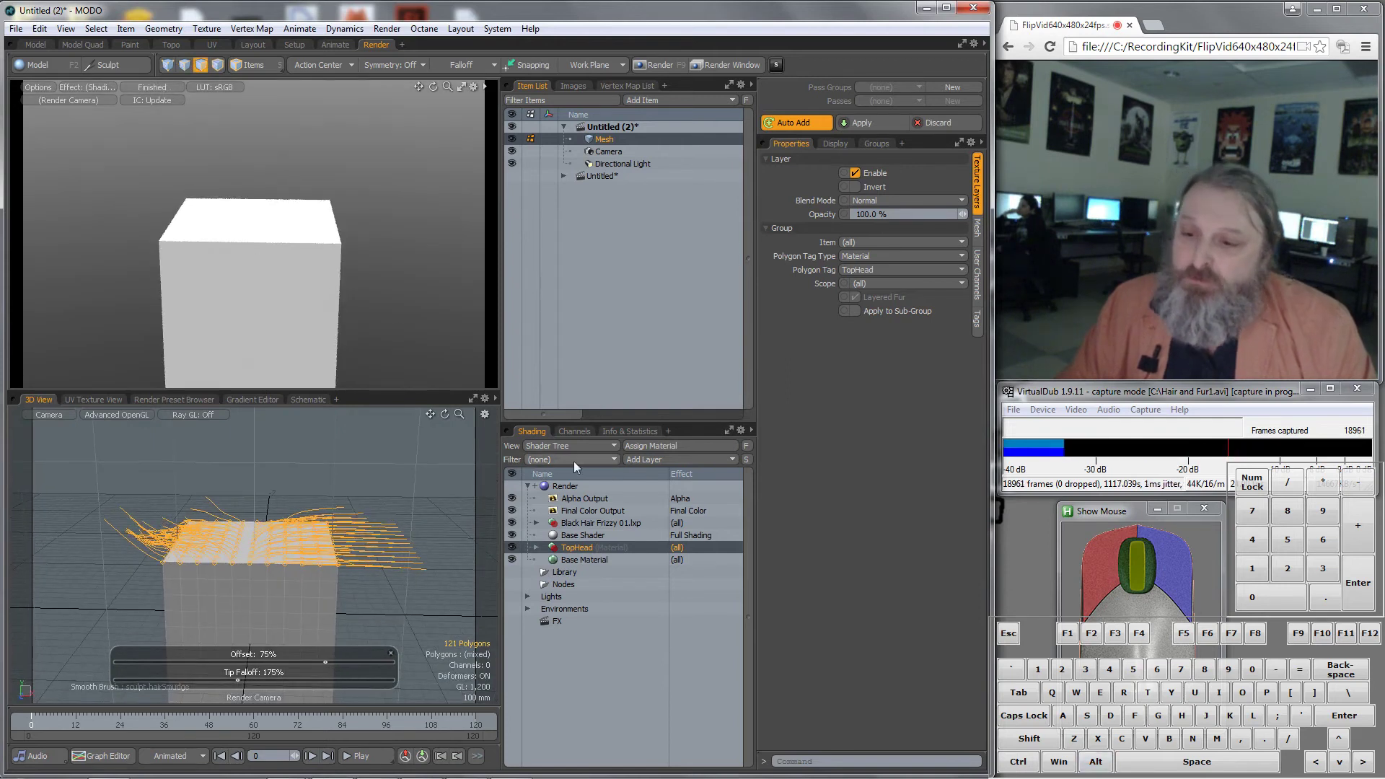
pyautogui.rightClick(579, 551)
pyautogui.click(578, 583)
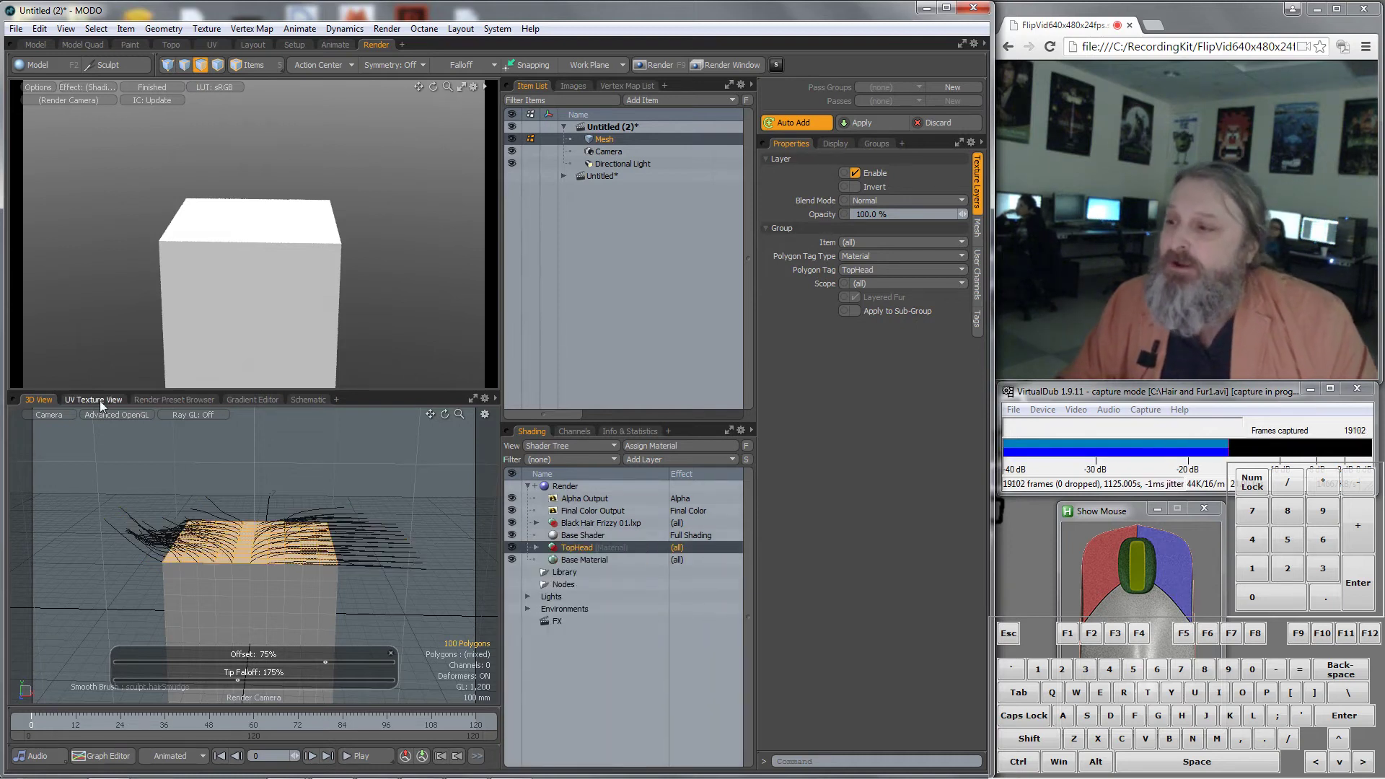
# Apply Black Hair Frizzy 01 again to the selected TopHead polygons, accepting automatic fur sizing
pyautogui.click(174, 399)
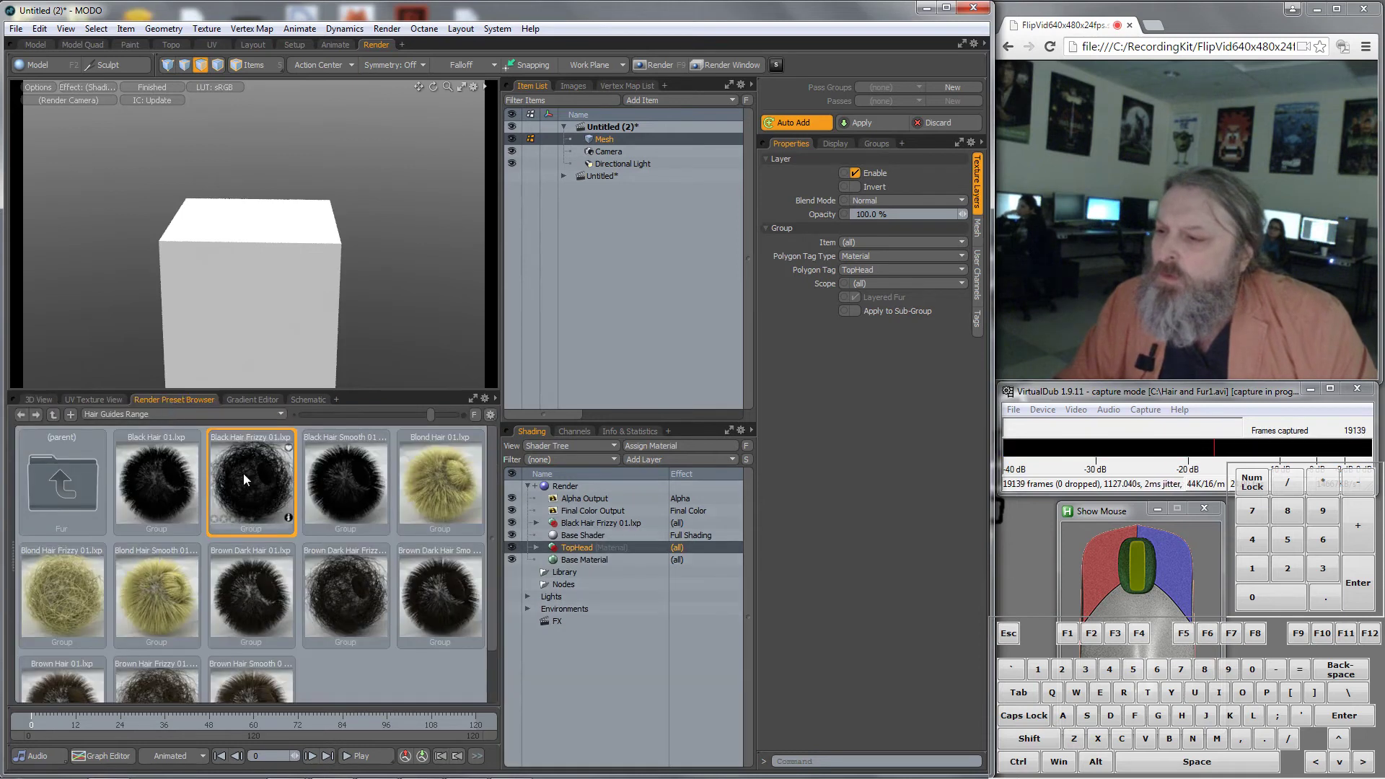
pyautogui.moveTo(244, 473); pyautogui.dragTo(230, 218)
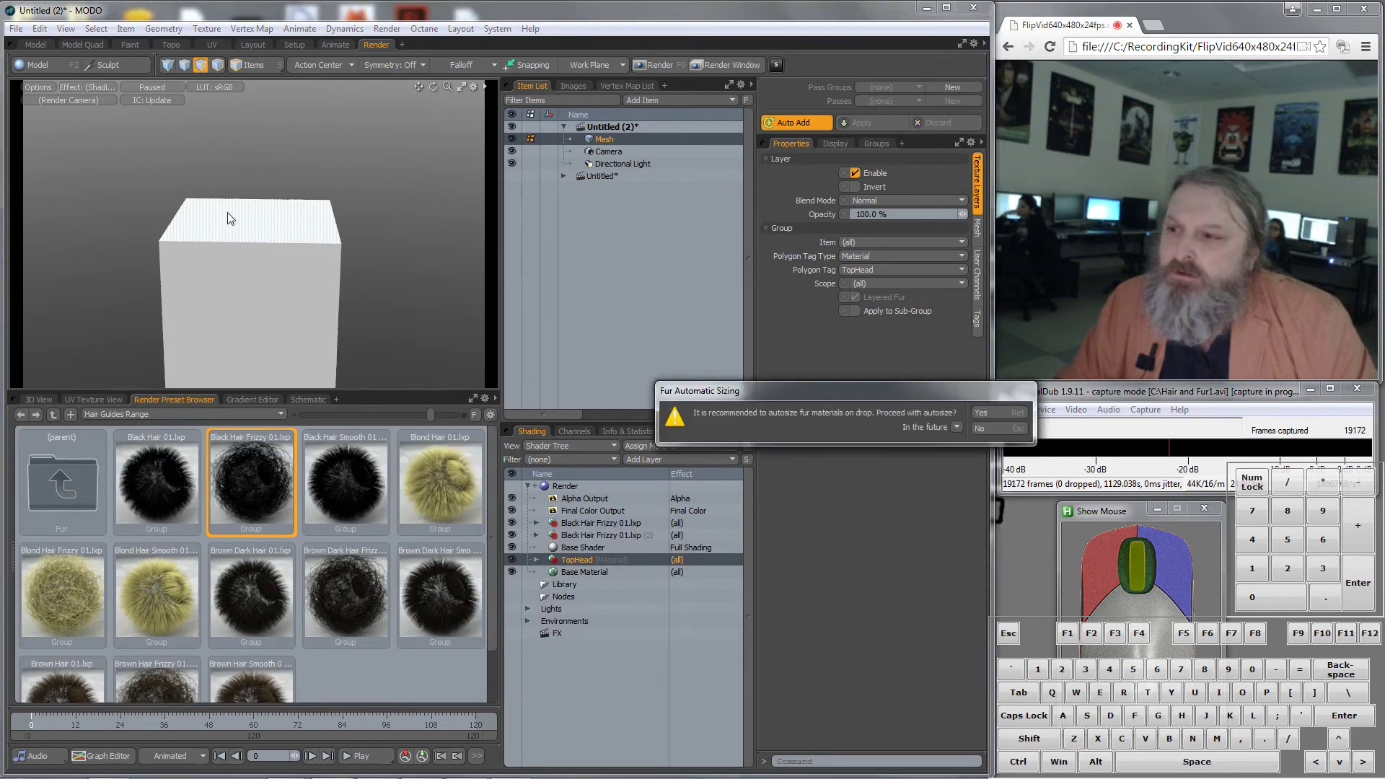
pyautogui.click(1002, 414)
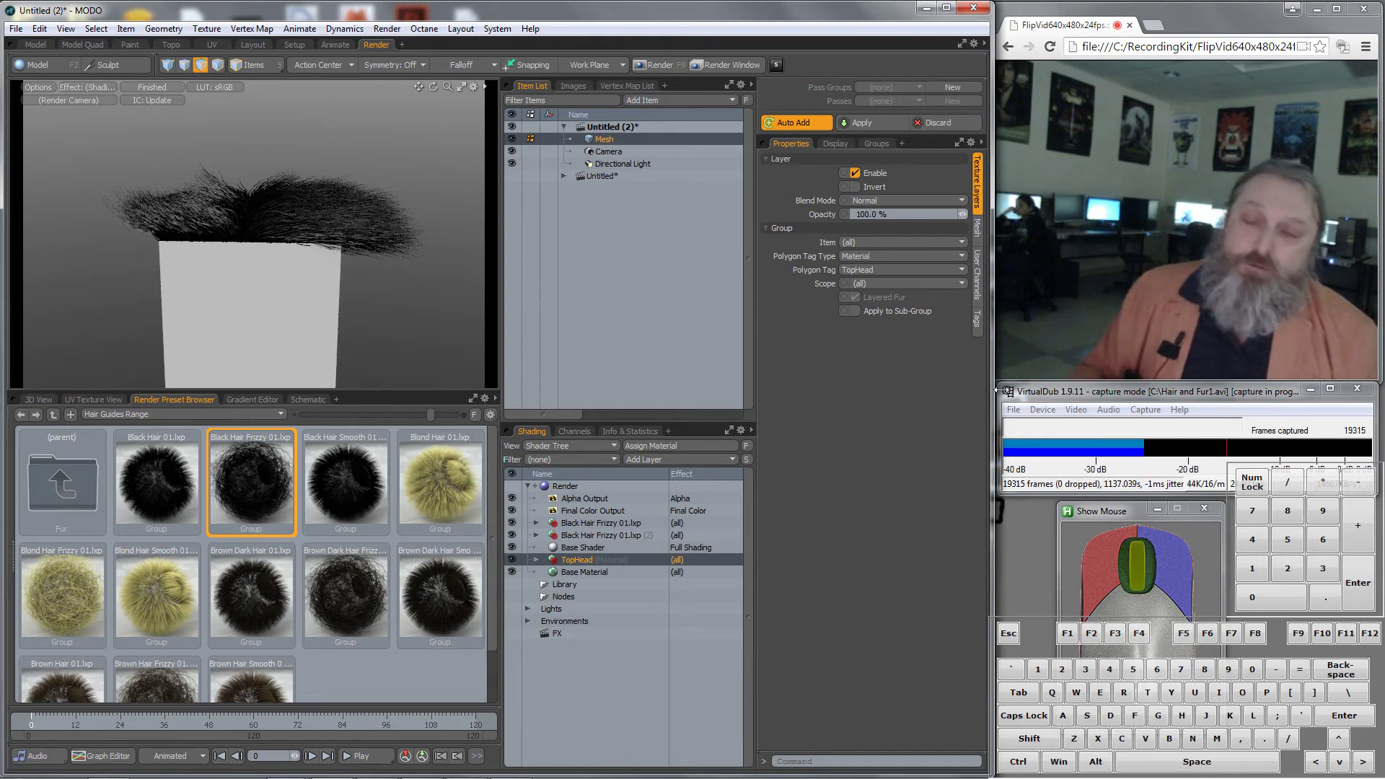
# Try to curl the hair guides along one edge of the cube's top with the Curl tool
pyautogui.click(130, 44)
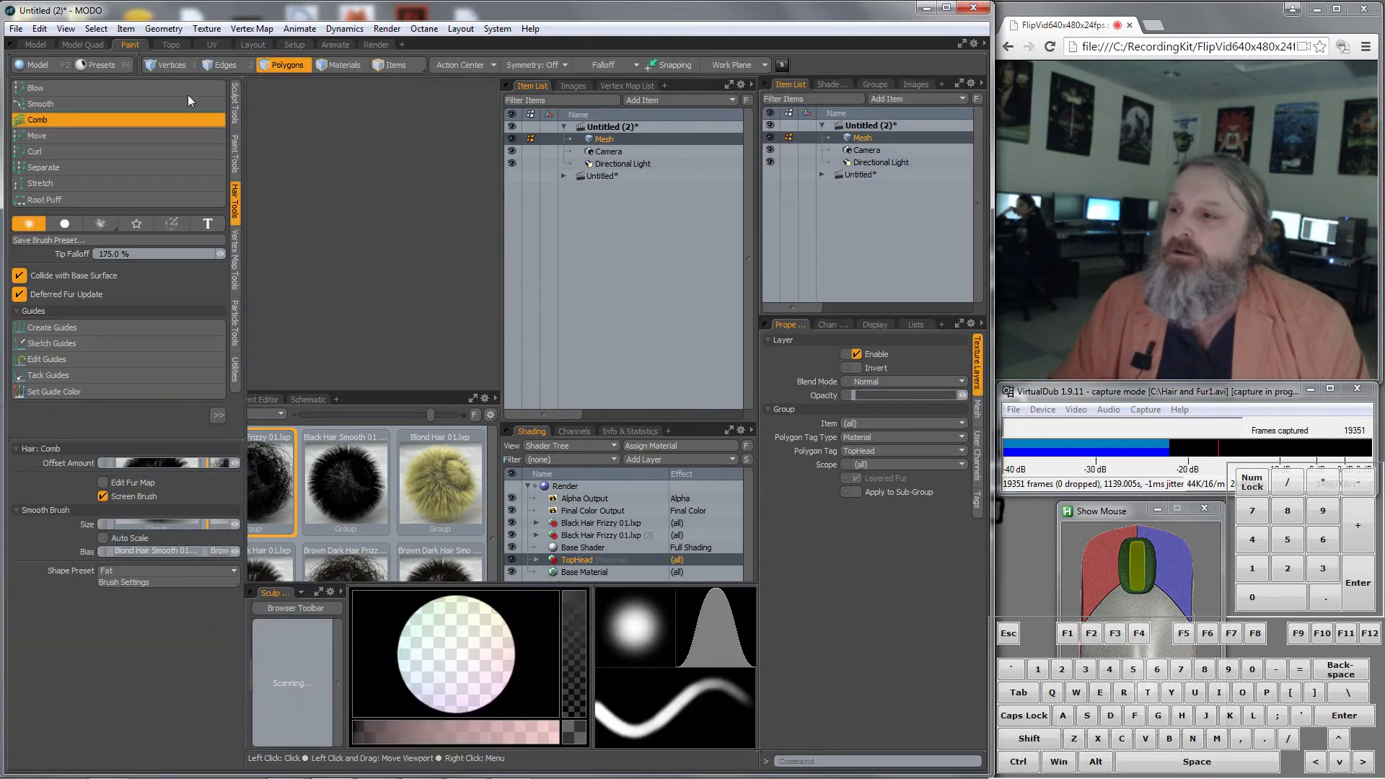
pyautogui.scroll(2, 472, 368)
pyautogui.scroll(-3, 472, 368)
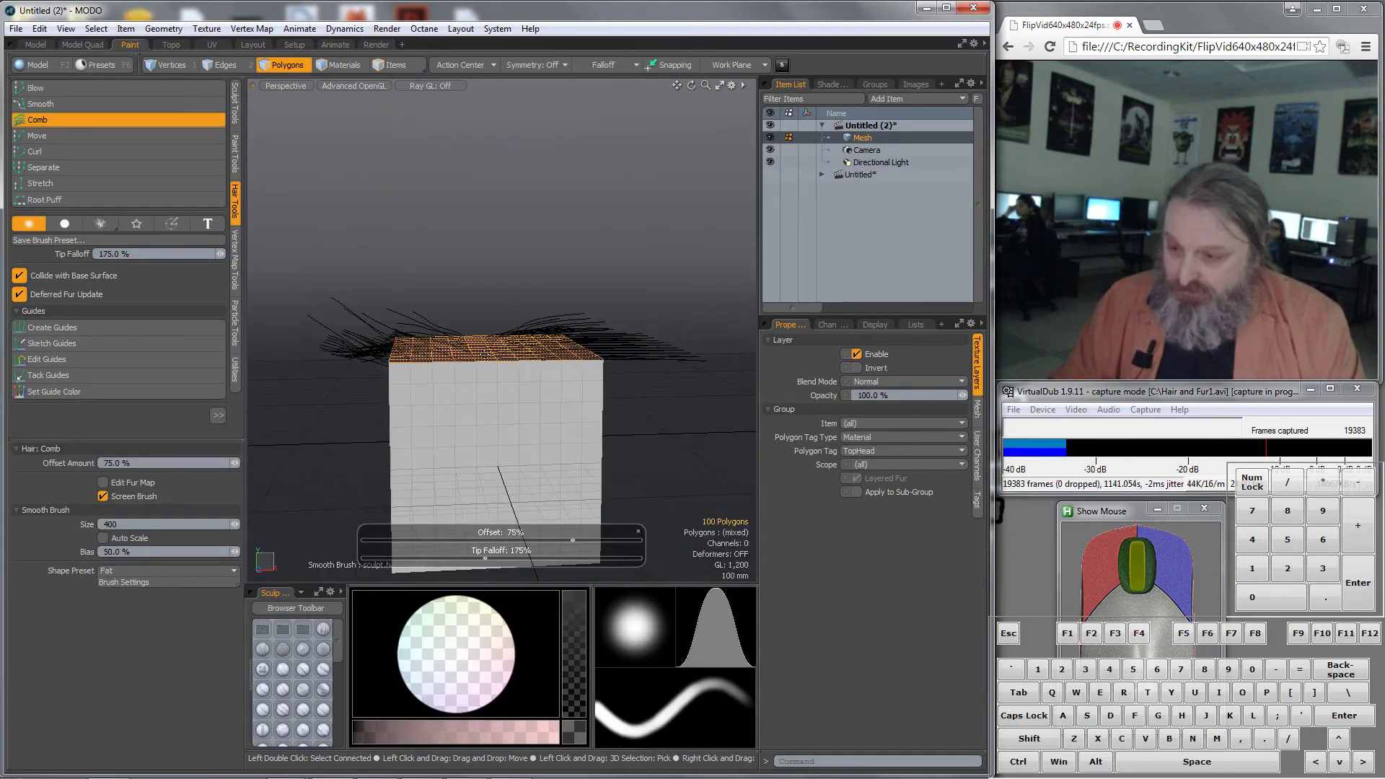
pyautogui.keyDown('alt'); pyautogui.moveTo(482, 347); pyautogui.dragTo(495, 337); pyautogui.keyUp('alt')
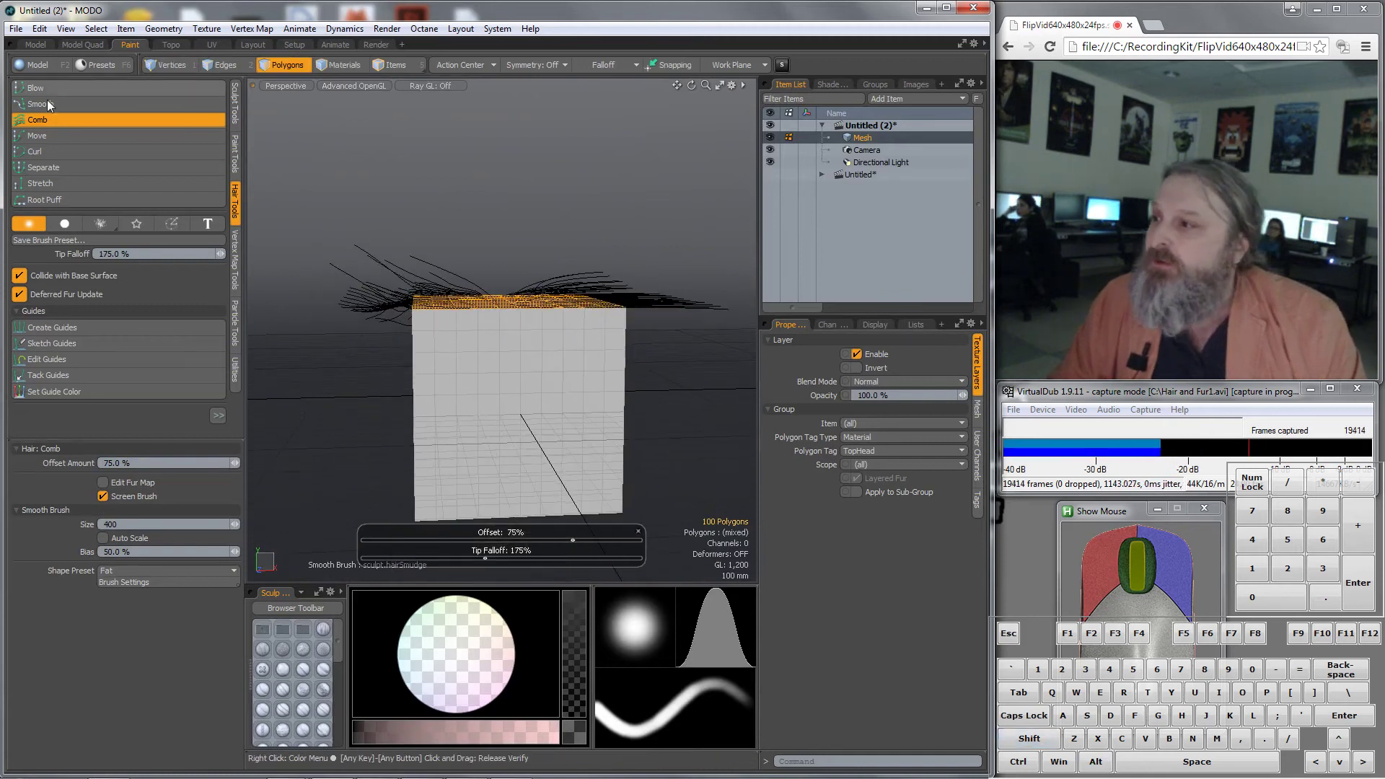
pyautogui.click(43, 151)
pyautogui.moveTo(363, 319); pyautogui.dragTo(386, 293, button='right')
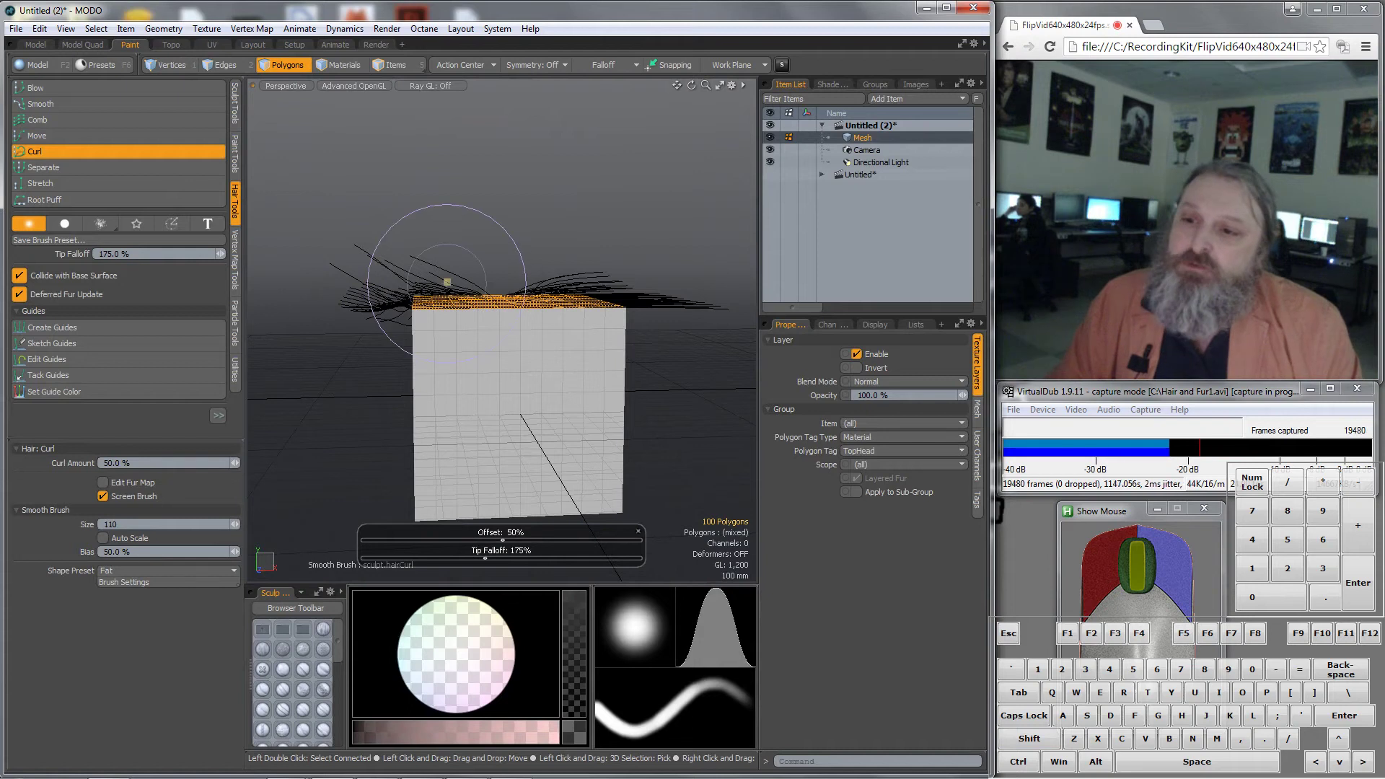
# Drop the Curl tool and select the hair guides along one side of the cube's top
pyautogui.click(287, 65)
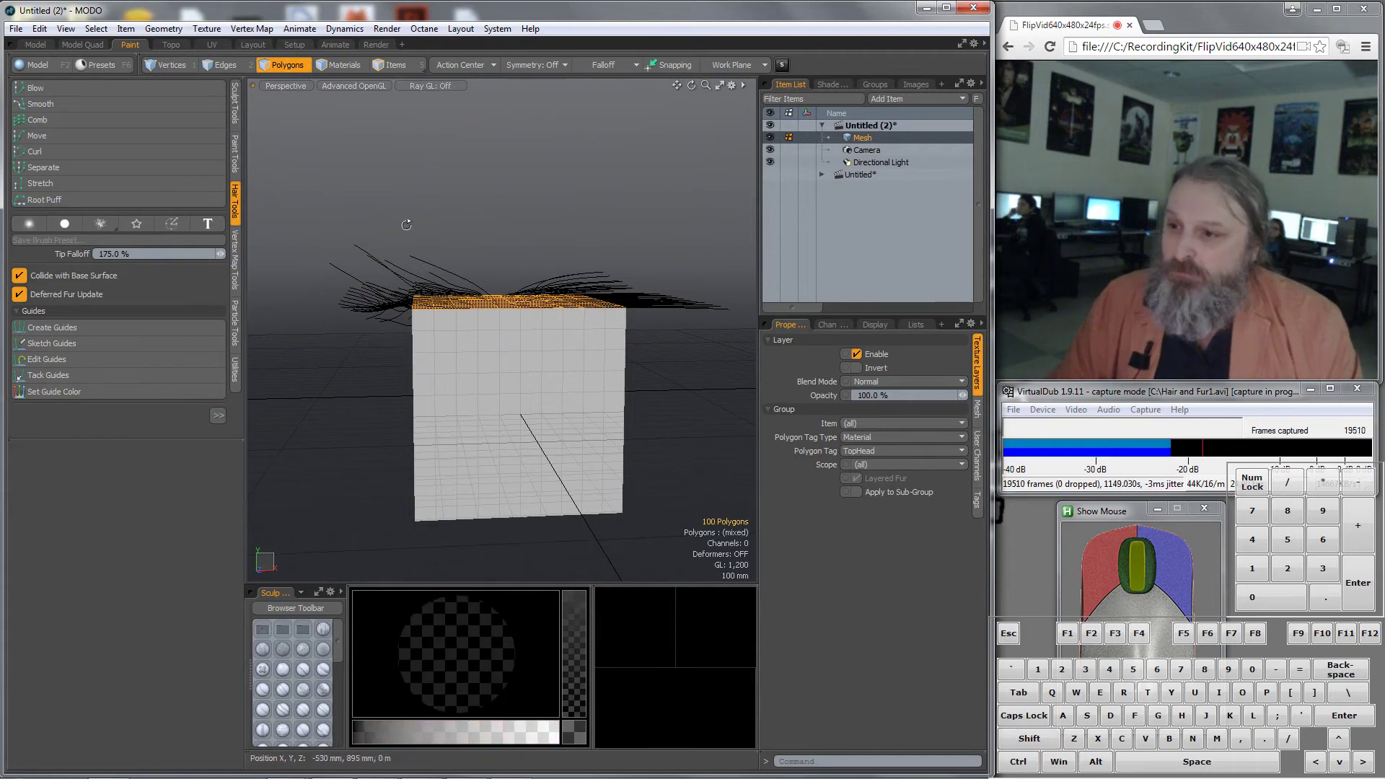
pyautogui.moveTo(375, 238)
pyautogui.keyDown('alt'); pyautogui.mouseDown()
pyautogui.moveTo(380, 330)
pyautogui.moveTo(404, 230)
pyautogui.moveTo(378, 329)
pyautogui.mouseUp(); pyautogui.keyUp('alt')
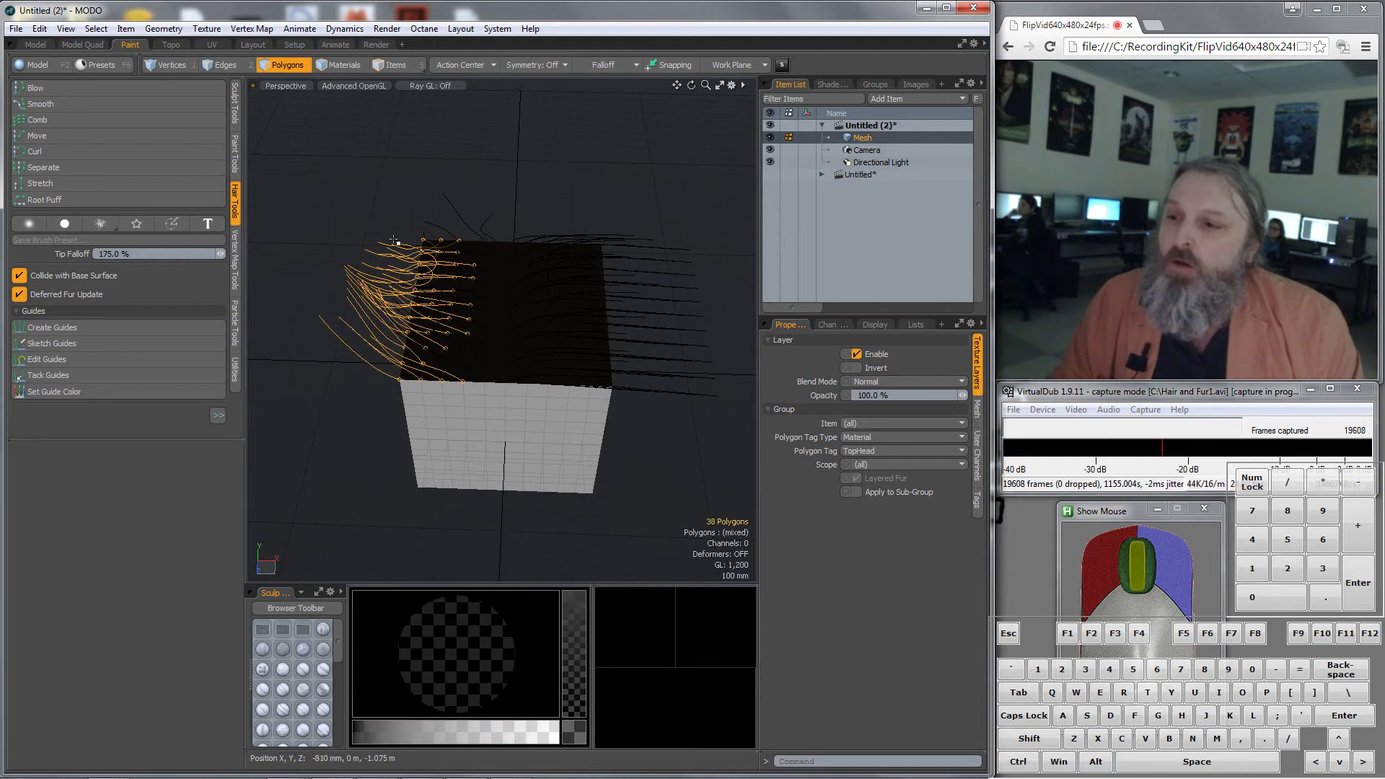
pyautogui.keyDown('alt'); pyautogui.moveTo(395, 240); pyautogui.dragTo(583, 174); pyautogui.keyUp('alt')
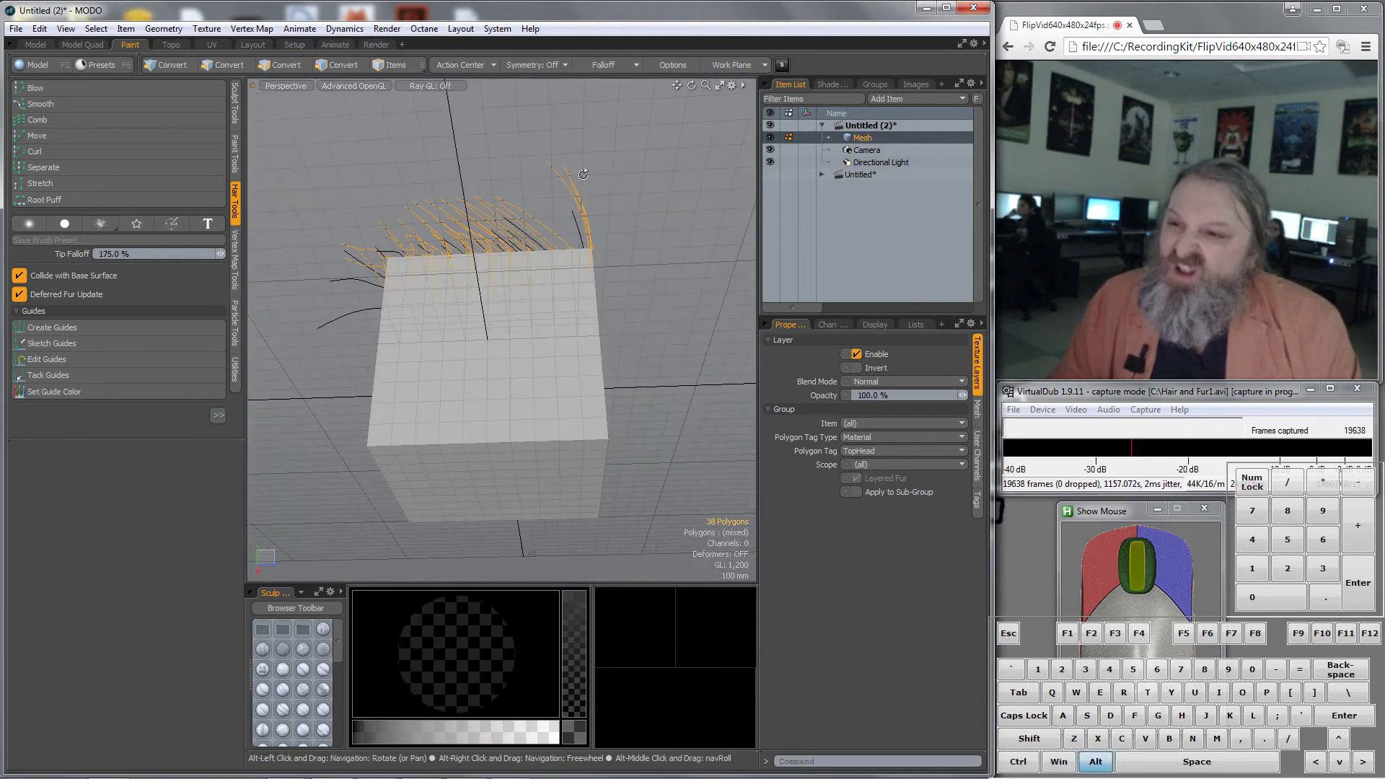
pyautogui.keyDown('shift'); pyautogui.click(498, 245); pyautogui.keyUp('shift')
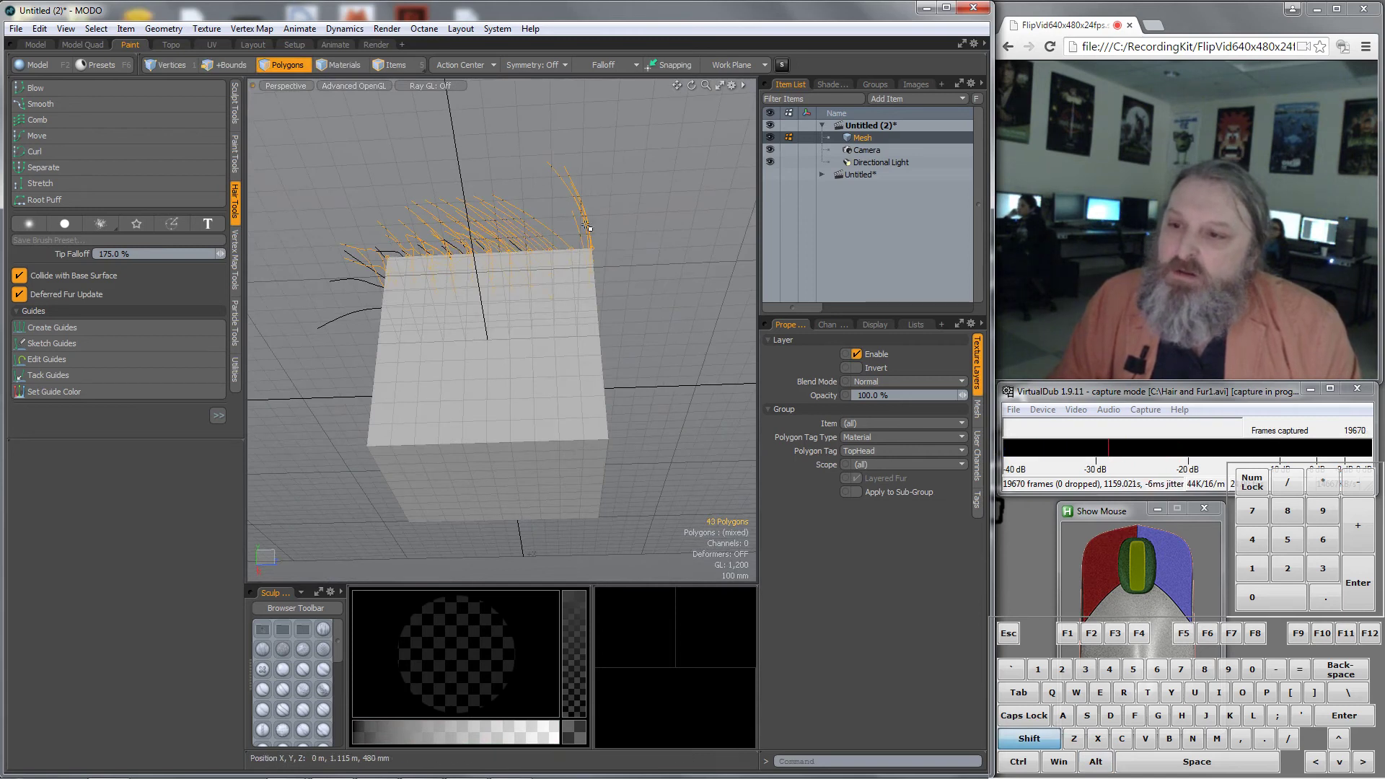
pyautogui.keyDown('shift'); pyautogui.click(499, 245); pyautogui.keyUp('shift')
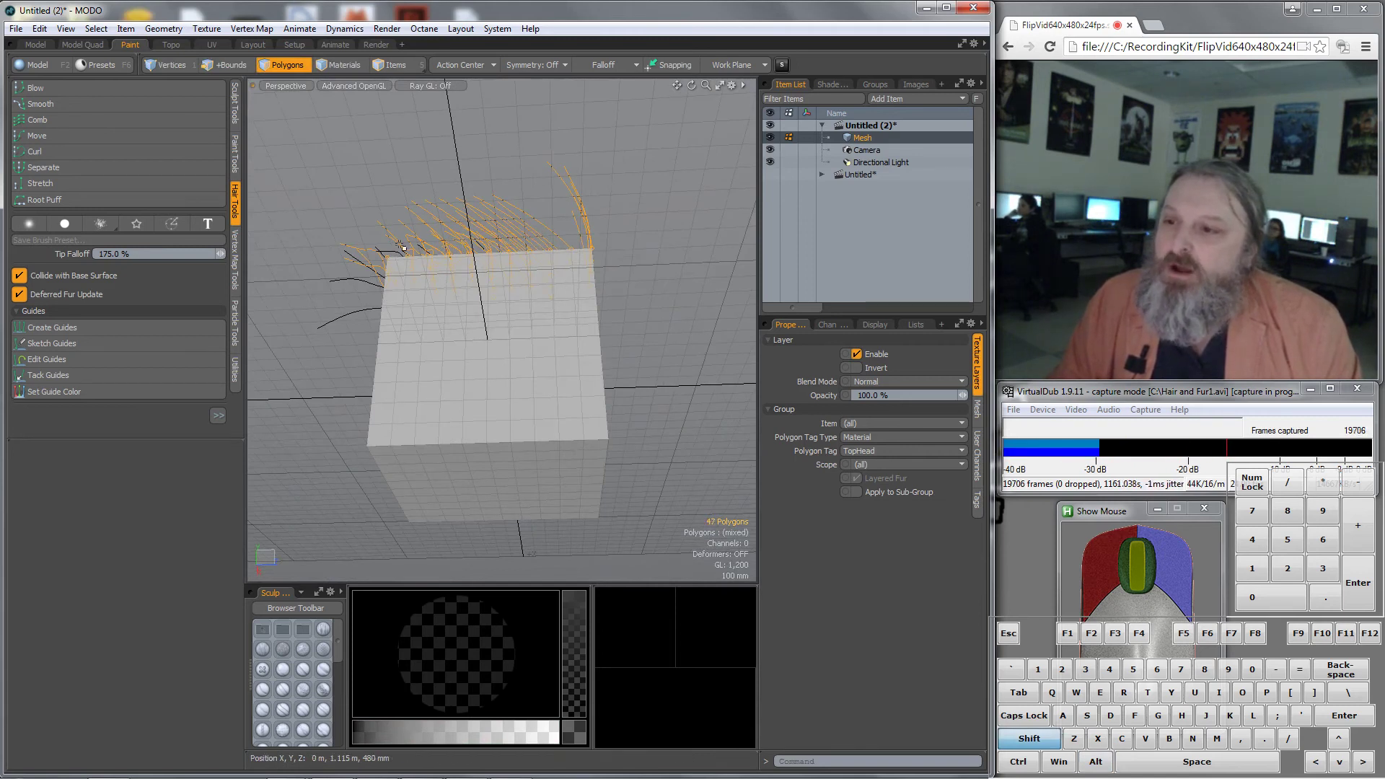
pyautogui.keyDown('alt'); pyautogui.moveTo(484, 263); pyautogui.dragTo(382, 466); pyautogui.keyUp('alt')
# Curl the selected hair guides with repeated strokes of the Curl tool along their side of the cube's top
pyautogui.click(72, 153)
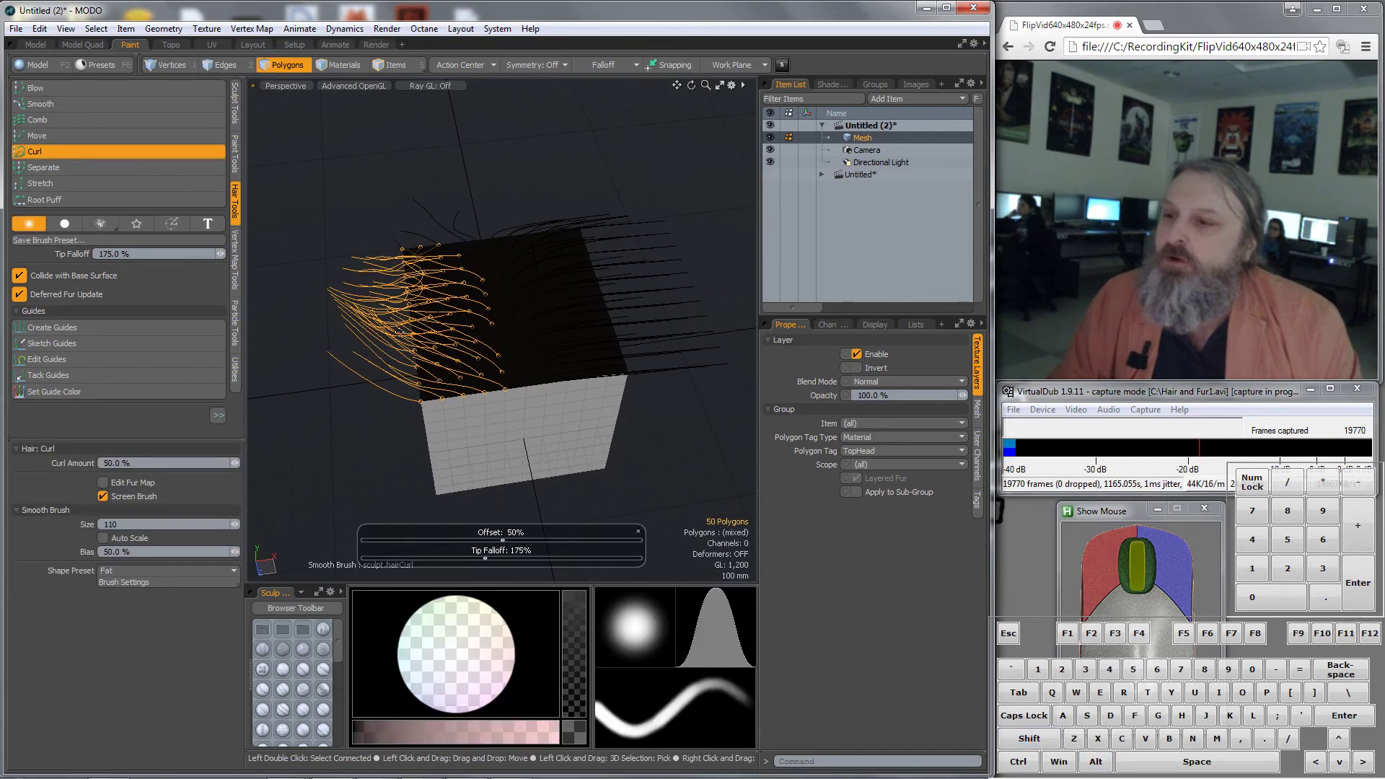
pyautogui.moveTo(379, 223)
pyautogui.mouseDown()
pyautogui.moveTo(426, 231)
pyautogui.moveTo(433, 274)
pyautogui.mouseUp()
pyautogui.moveTo(394, 323); pyautogui.dragTo(345, 346)
pyautogui.moveTo(361, 341)
pyautogui.mouseDown()
pyautogui.moveTo(366, 356)
pyautogui.moveTo(344, 369)
pyautogui.moveTo(397, 339)
pyautogui.mouseUp()
pyautogui.moveTo(365, 357); pyautogui.dragTo(416, 326)
pyautogui.moveTo(430, 382)
pyautogui.keyDown('alt'); pyautogui.mouseDown()
pyautogui.moveTo(493, 254)
pyautogui.moveTo(491, 303)
pyautogui.mouseUp(); pyautogui.keyUp('alt')
pyautogui.moveTo(404, 303); pyautogui.dragTo(400, 320)
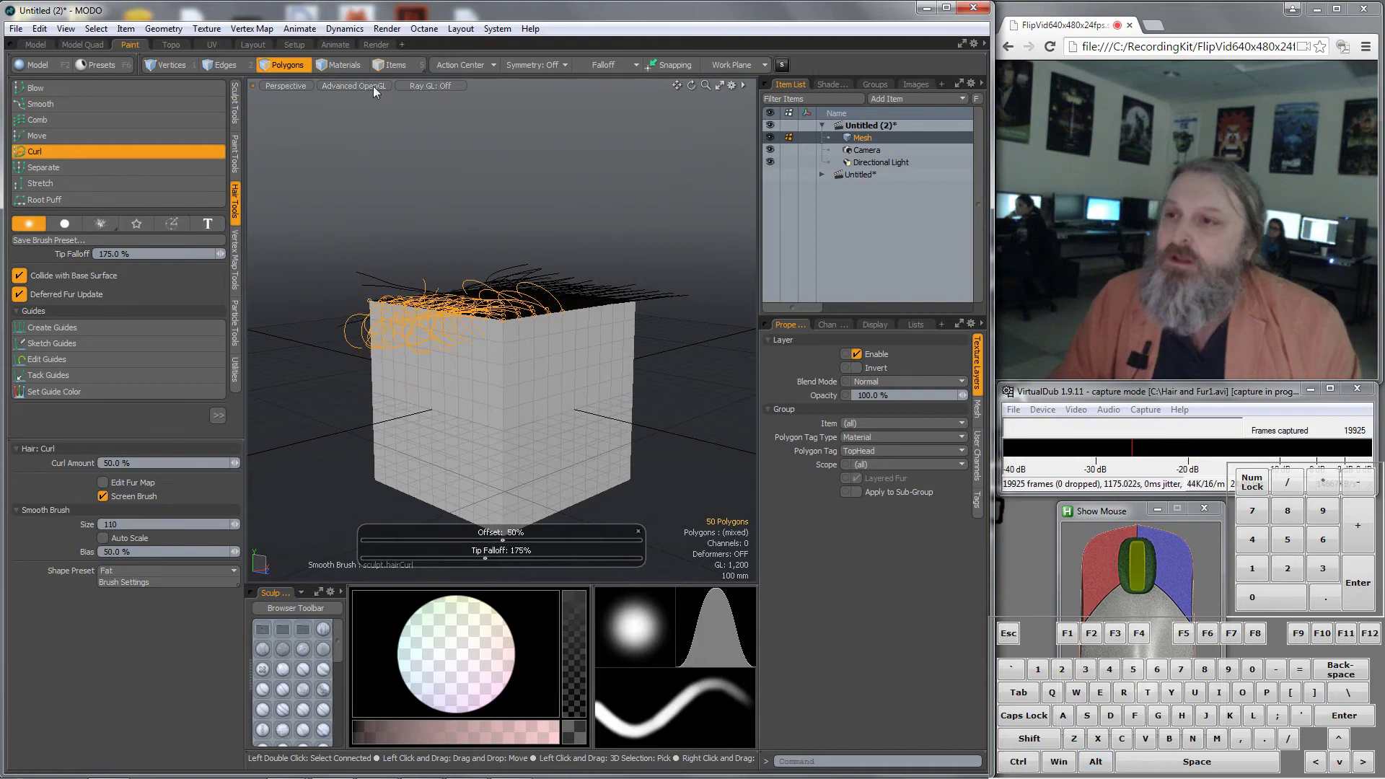
# Check the curled hair in the render preview and delete the duplicate Black Hair Frizzy 01 group from the shader tree
pyautogui.click(376, 45)
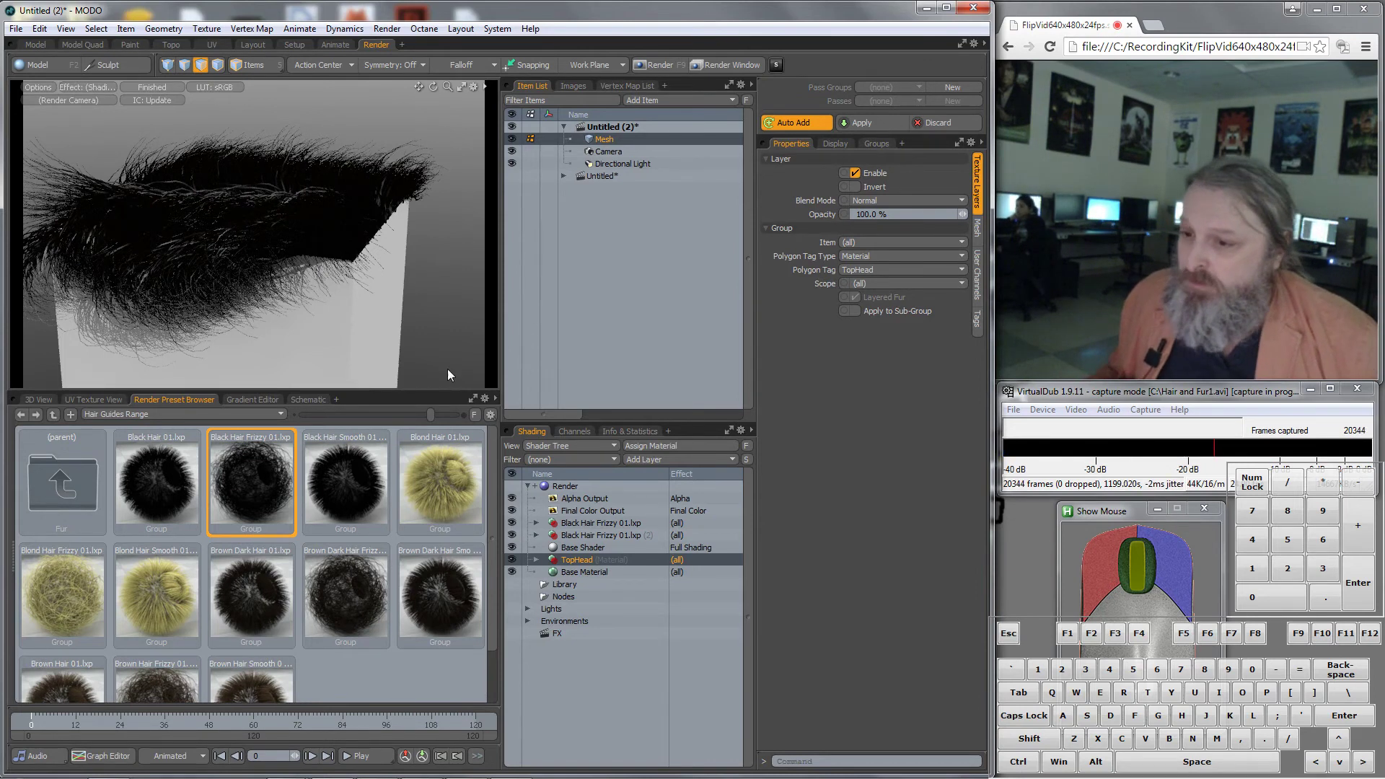
pyautogui.click(513, 535)
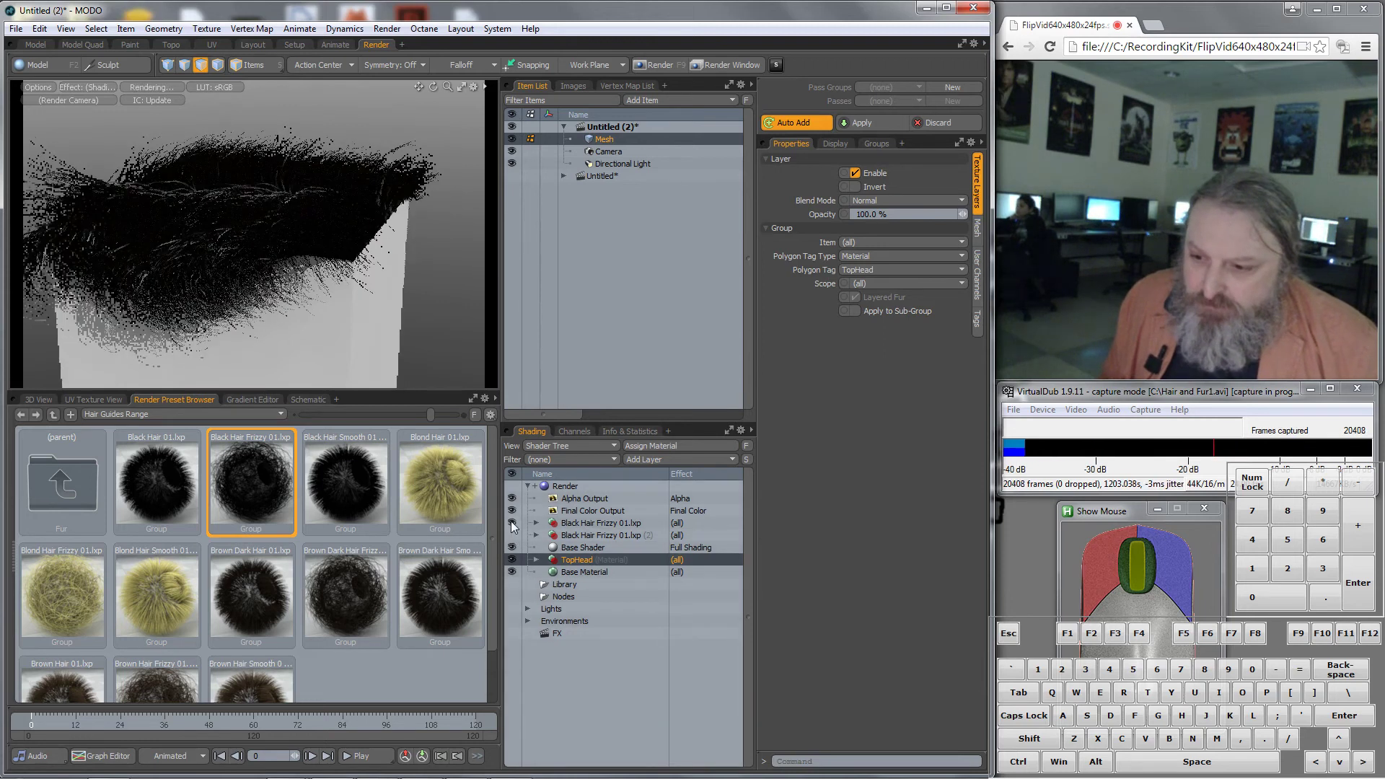
pyautogui.click(512, 523)
pyautogui.click(512, 523)
pyautogui.click(581, 535)
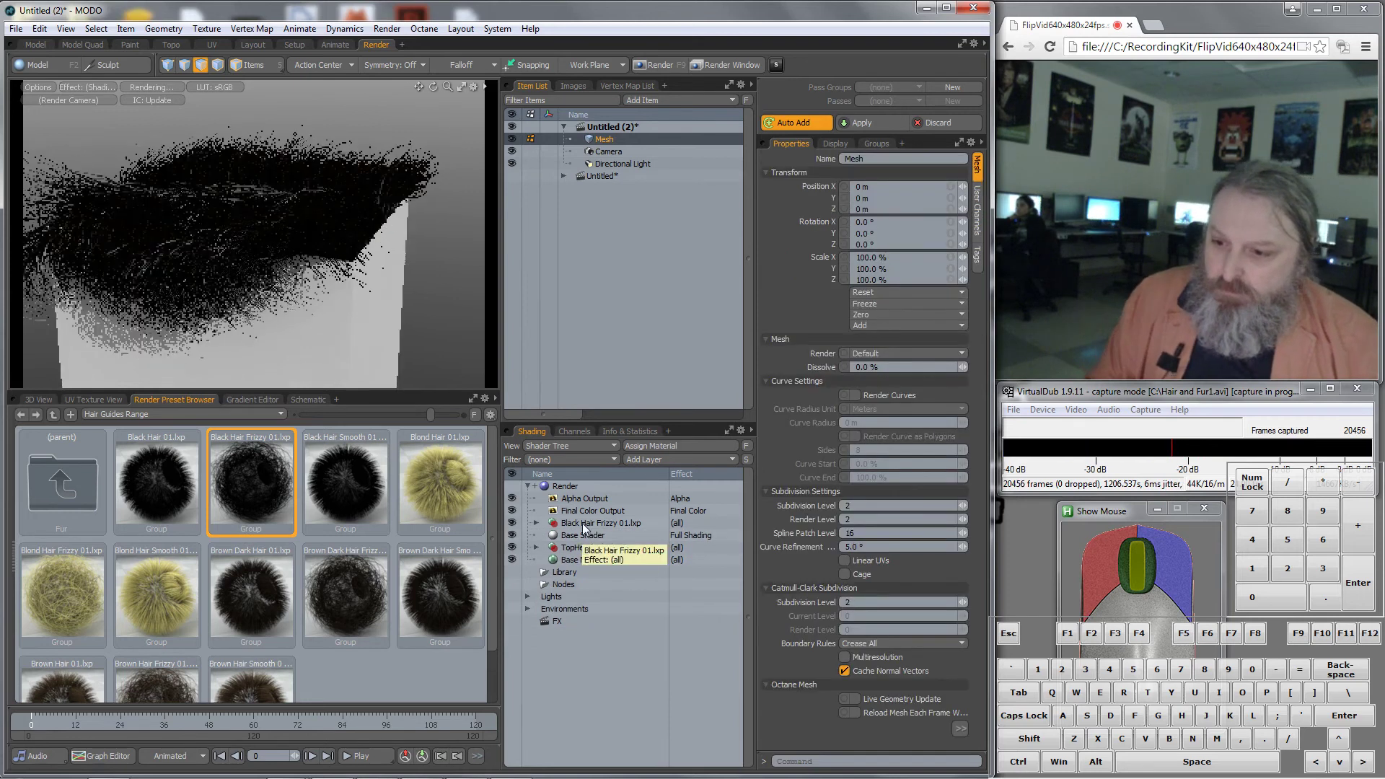
pyautogui.press('Delete')
# Change the diffuse color of the Black material in the Black Hair Frizzy 01 group to blue (0.0, 0.11, 0.87)
pyautogui.click(536, 523)
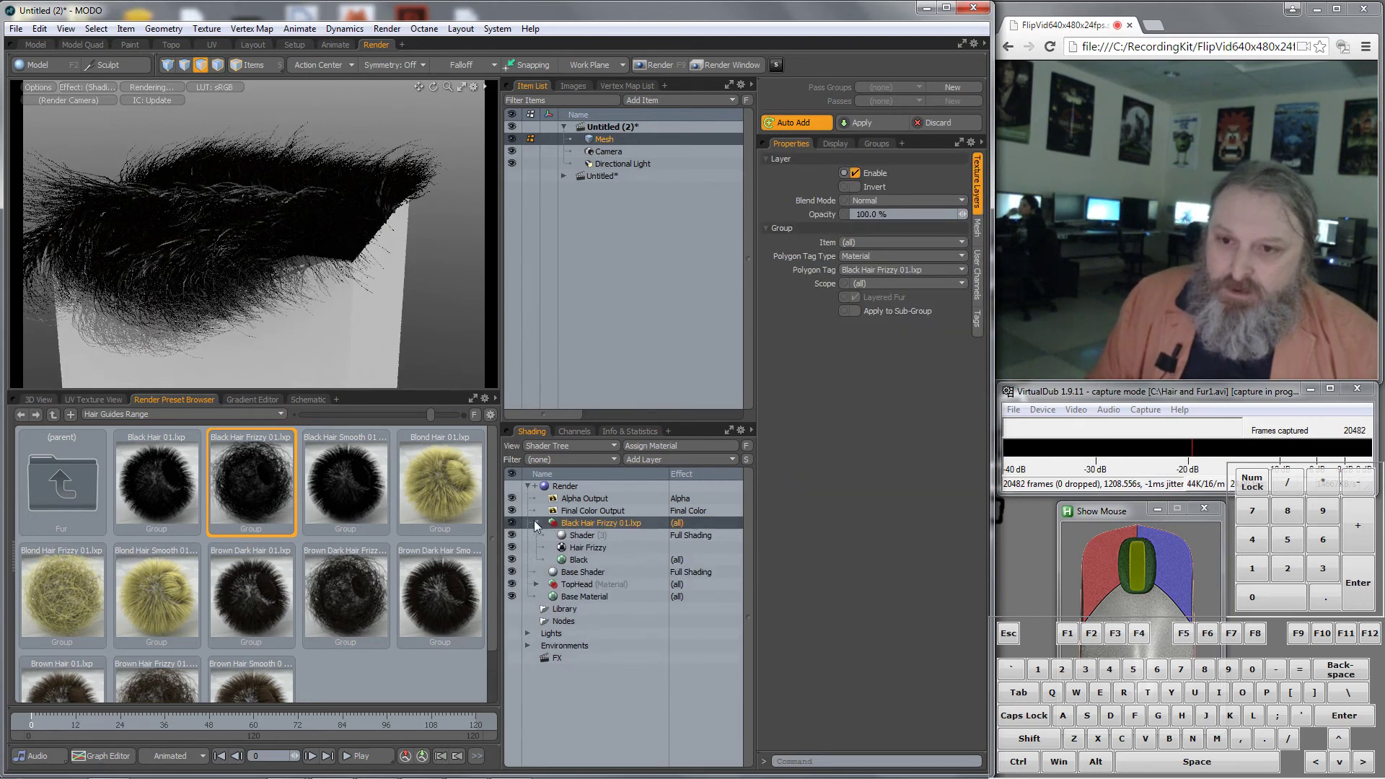
pyautogui.click(587, 536)
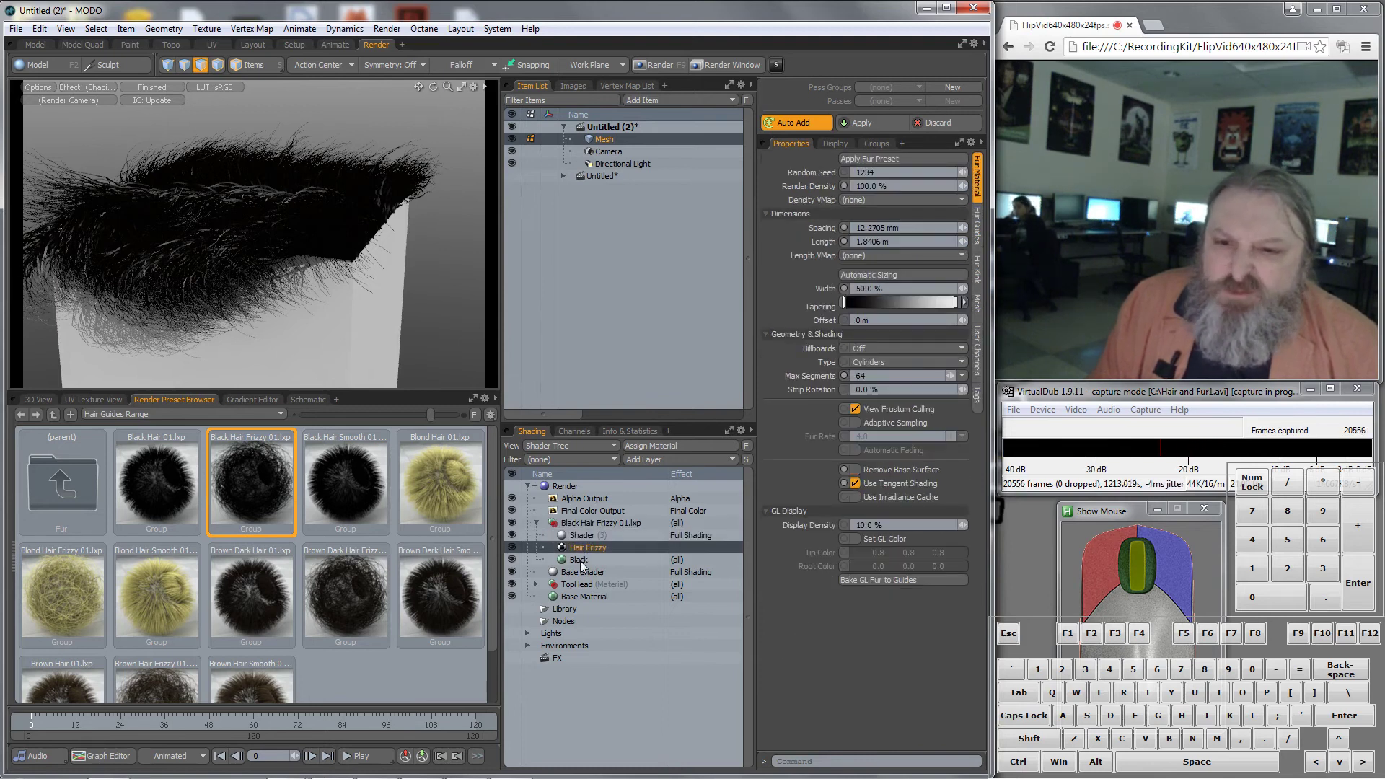
pyautogui.click(578, 561)
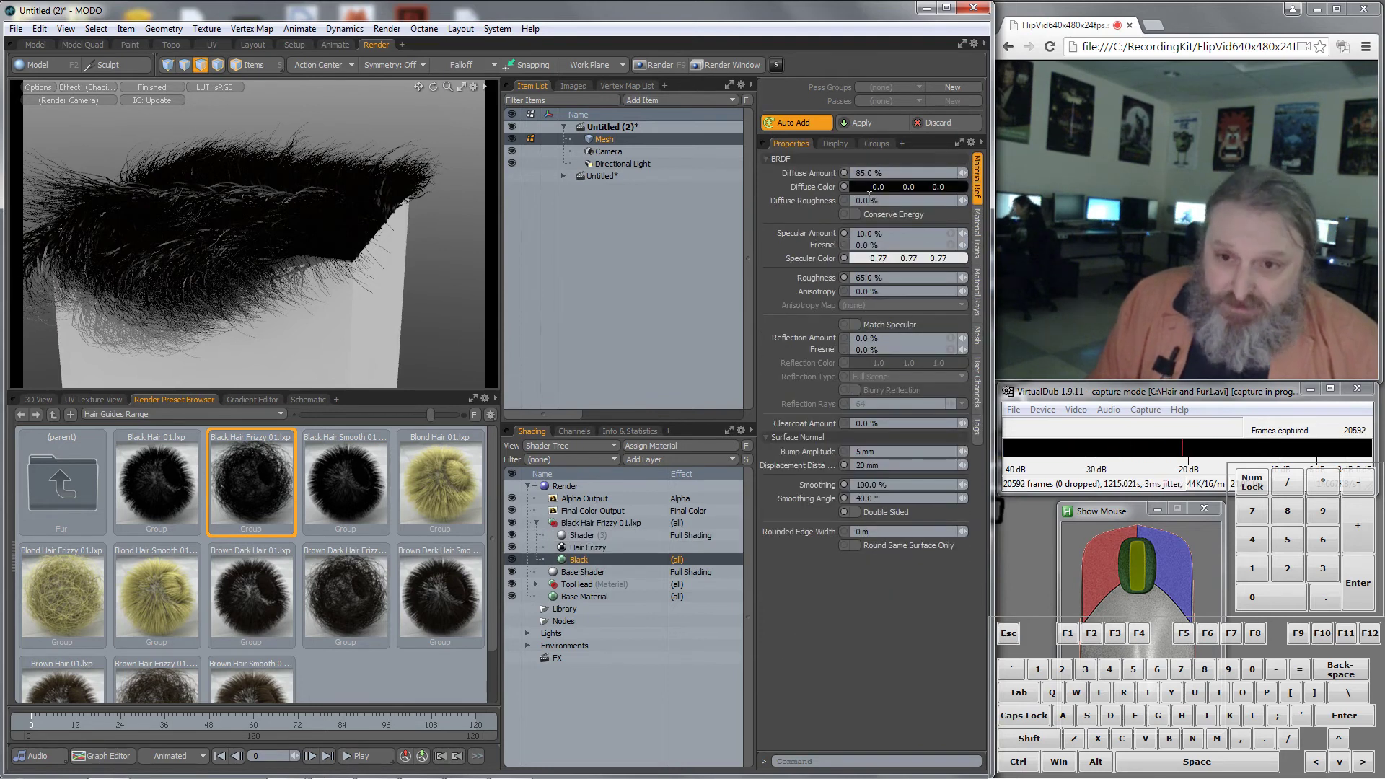
pyautogui.click(866, 188)
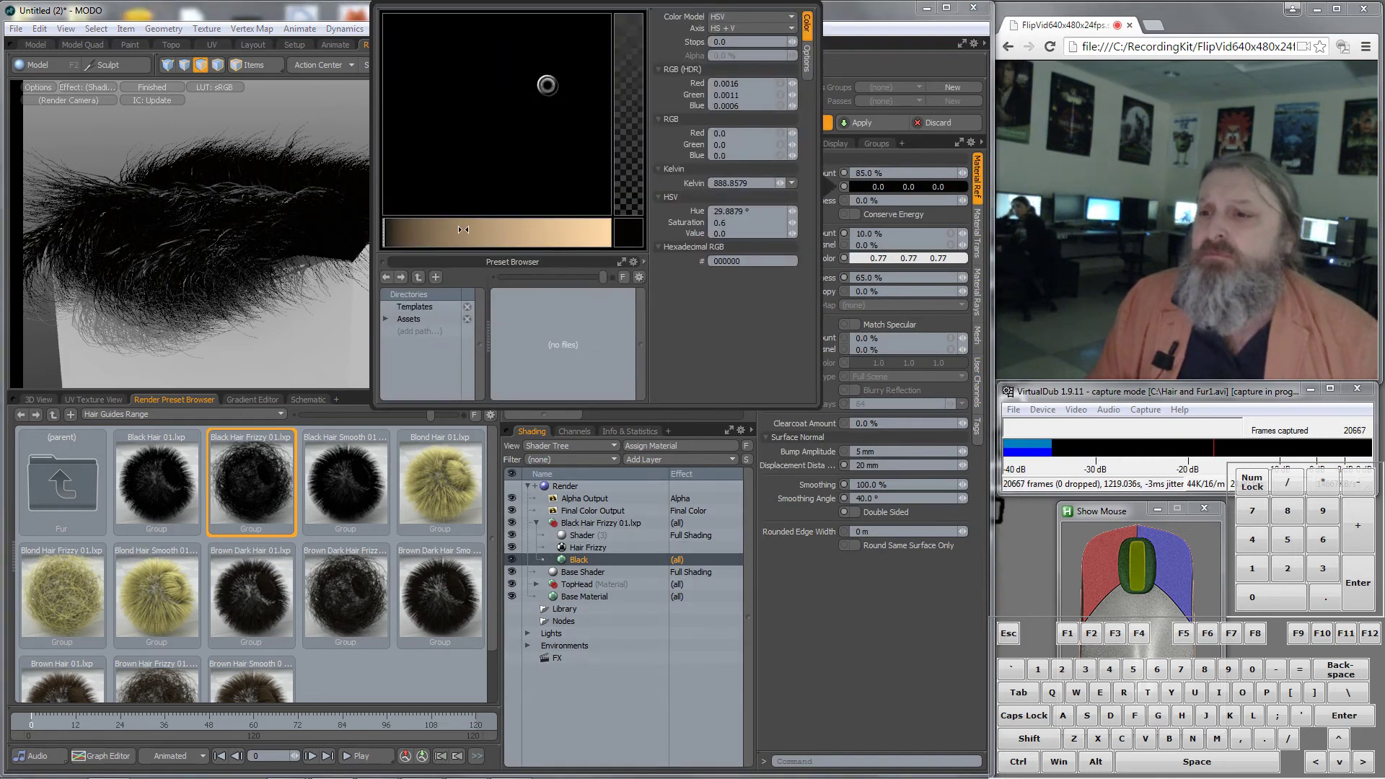
pyautogui.moveTo(476, 232); pyautogui.dragTo(581, 232)
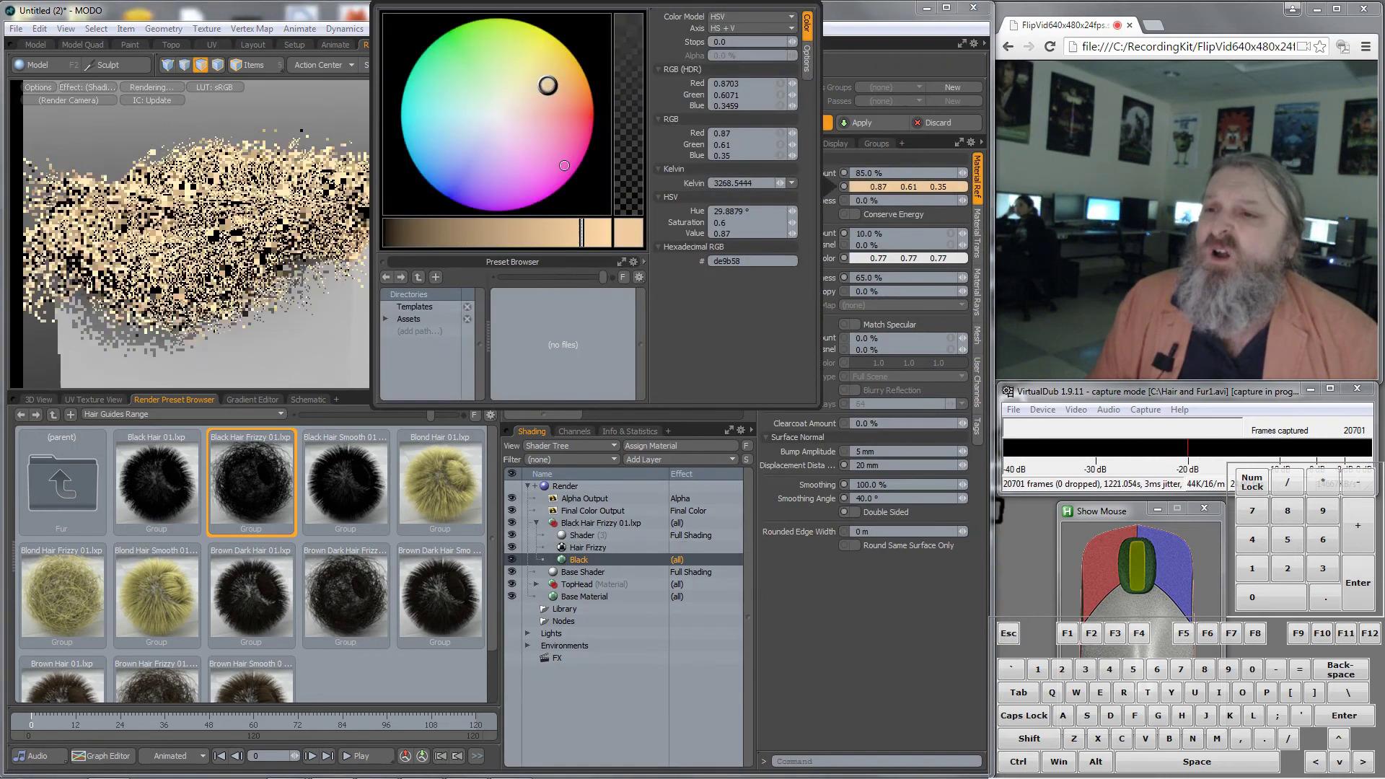
pyautogui.click(587, 153)
pyautogui.moveTo(587, 153); pyautogui.dragTo(418, 247)
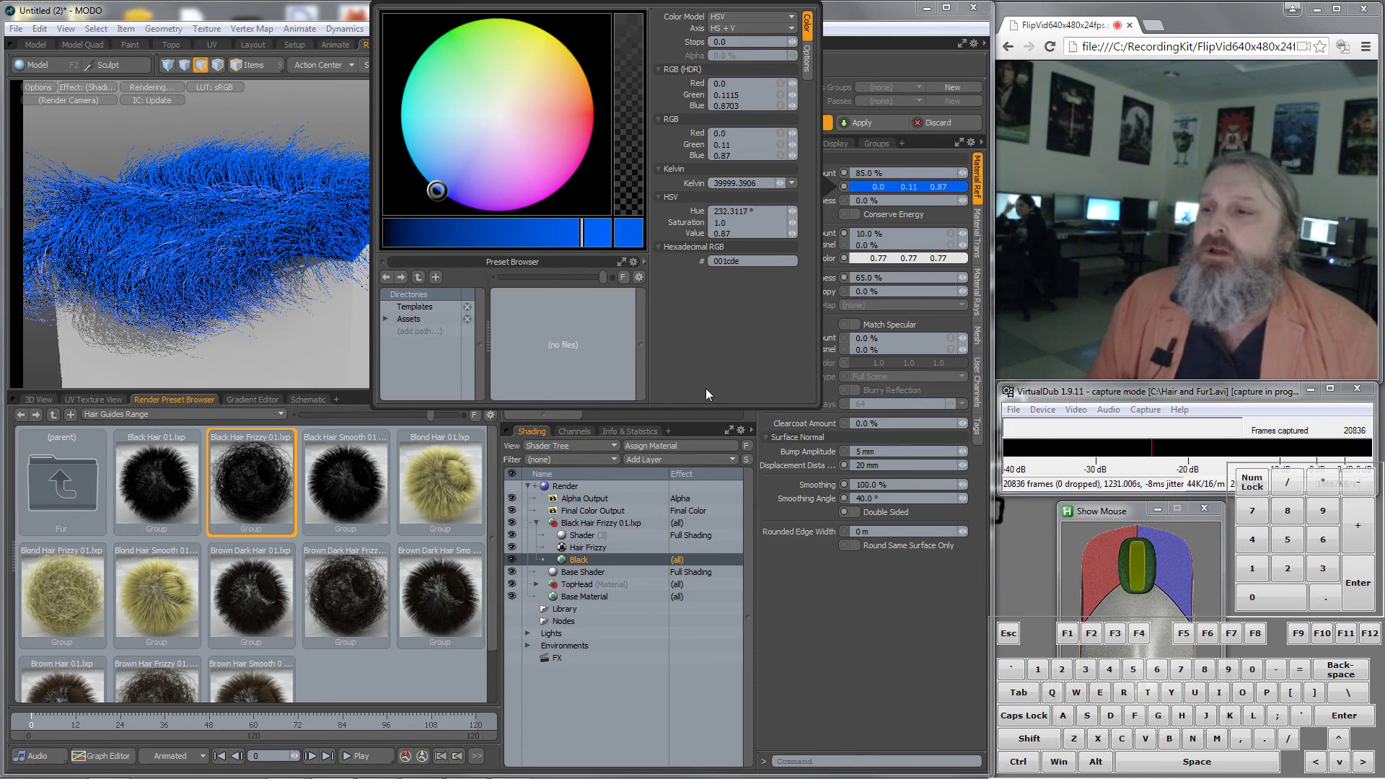
pyautogui.click(846, 657)
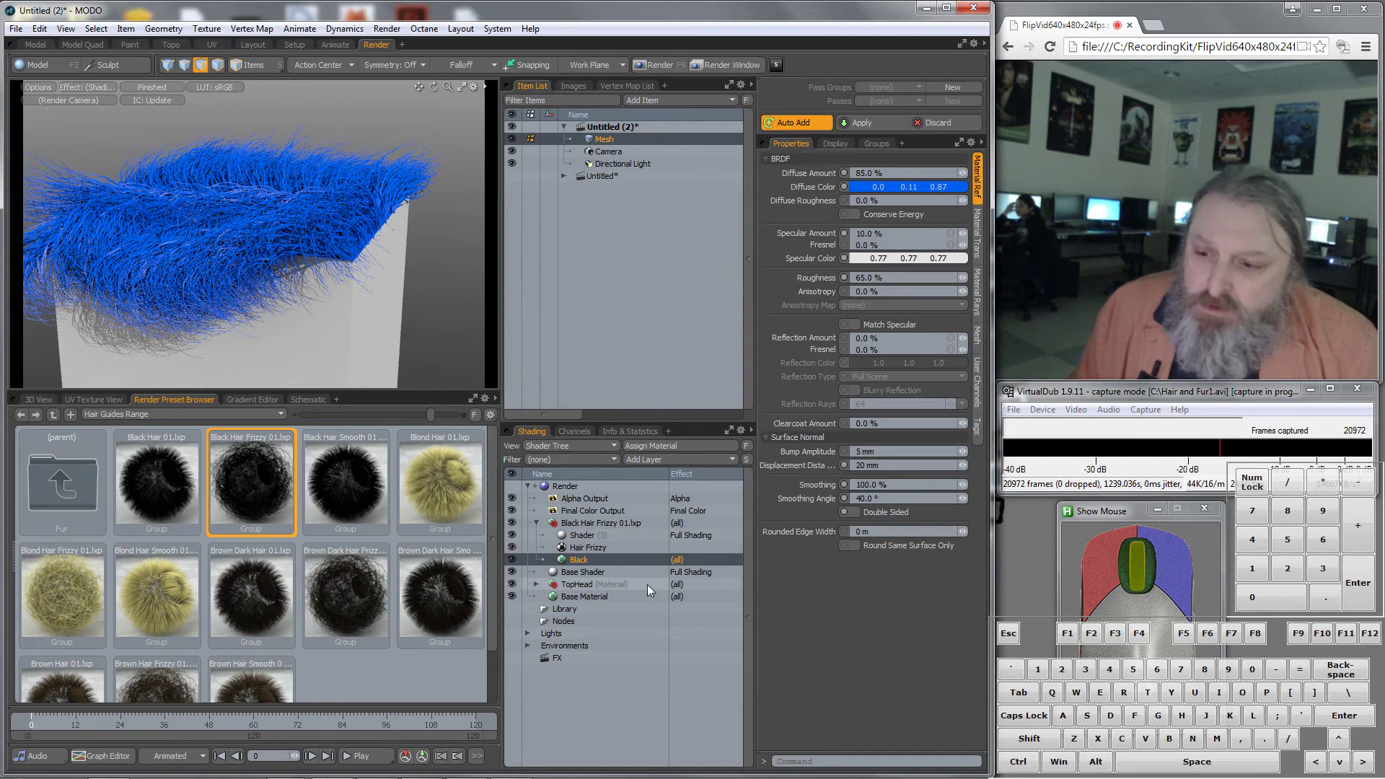
# Review the hair group's shader layers and set the fur length of Hair Frizzy to 6 m
pyautogui.click(583, 538)
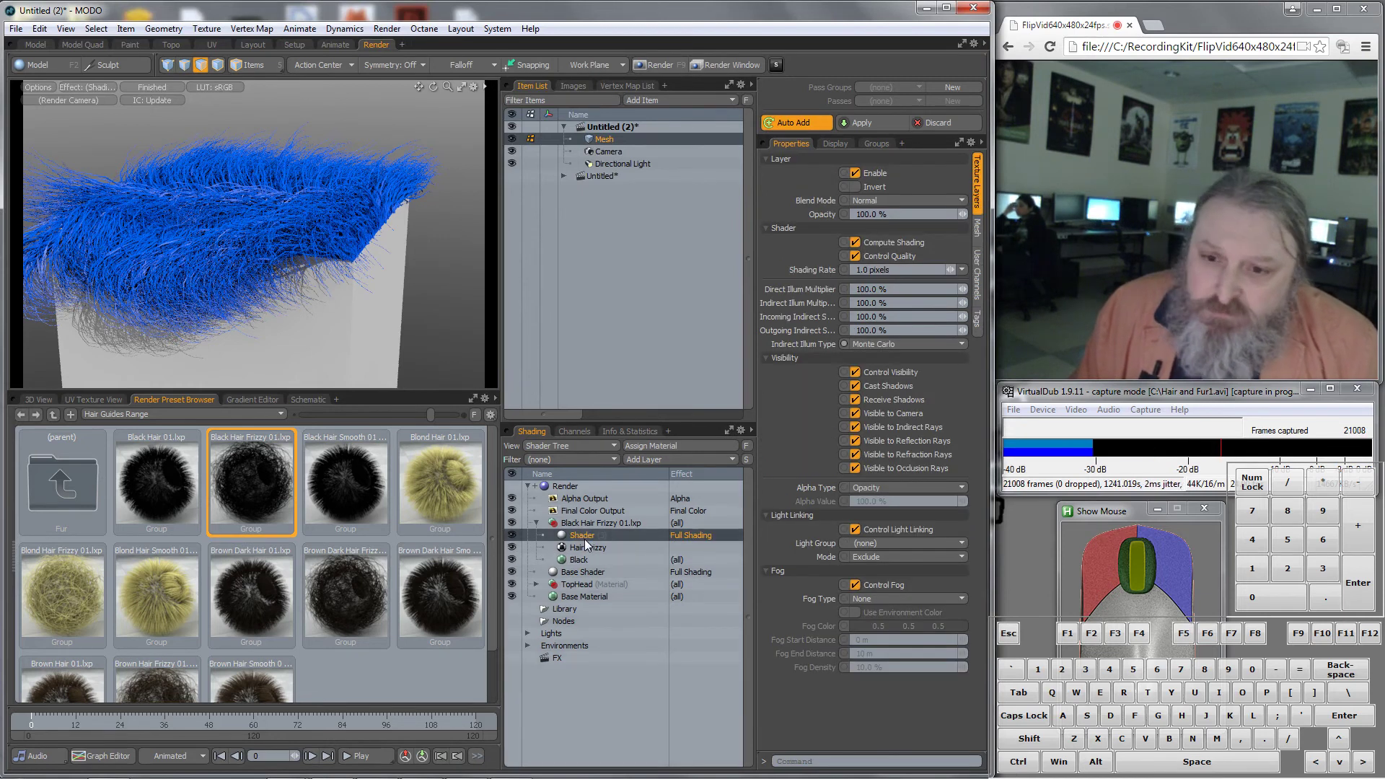
pyautogui.click(583, 559)
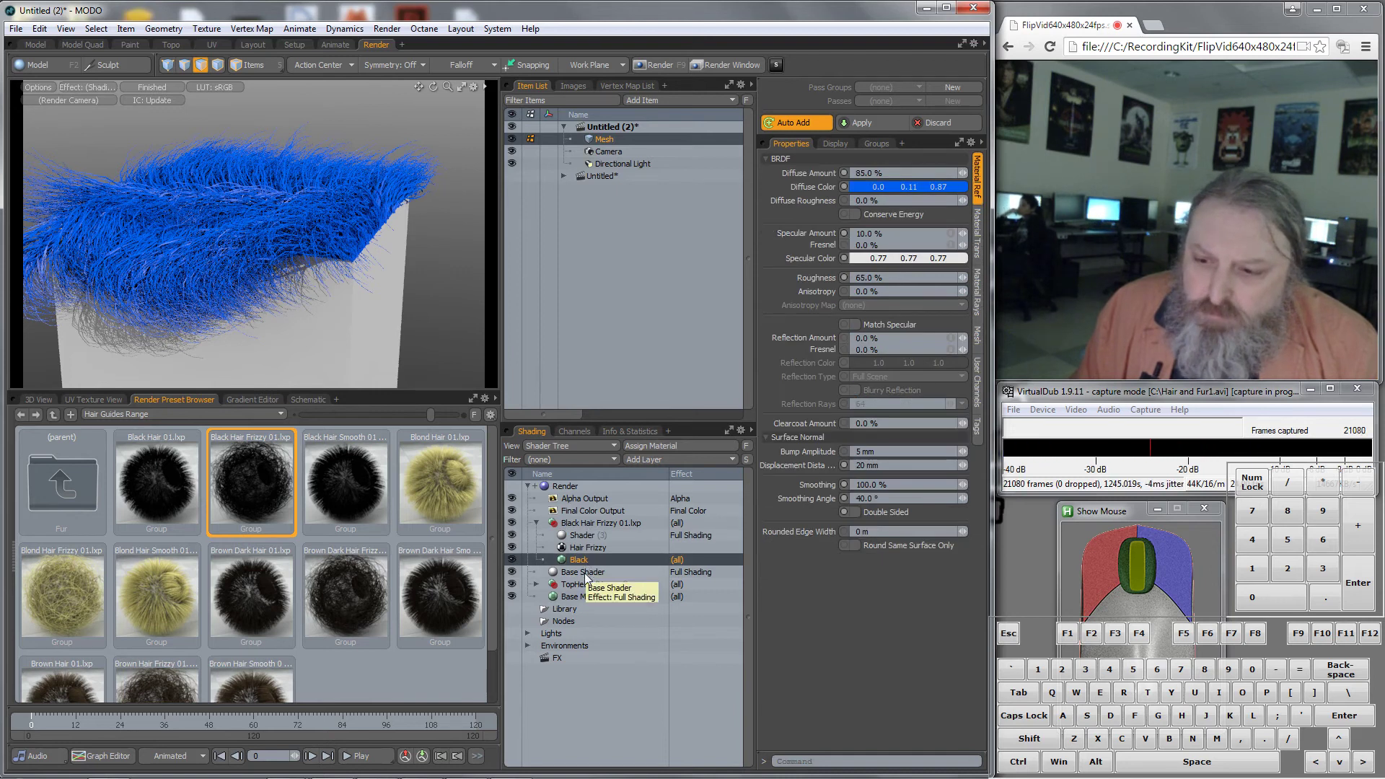
pyautogui.click(584, 572)
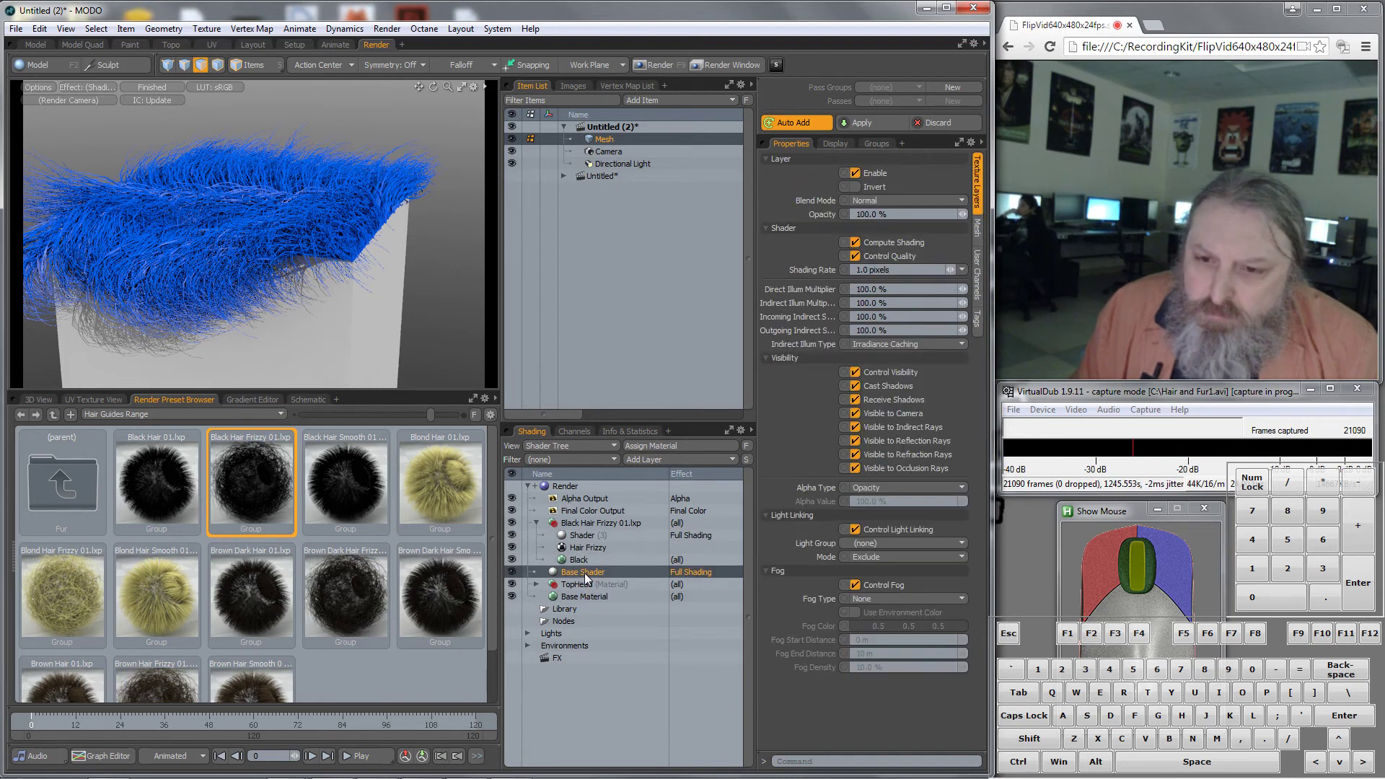
pyautogui.click(582, 527)
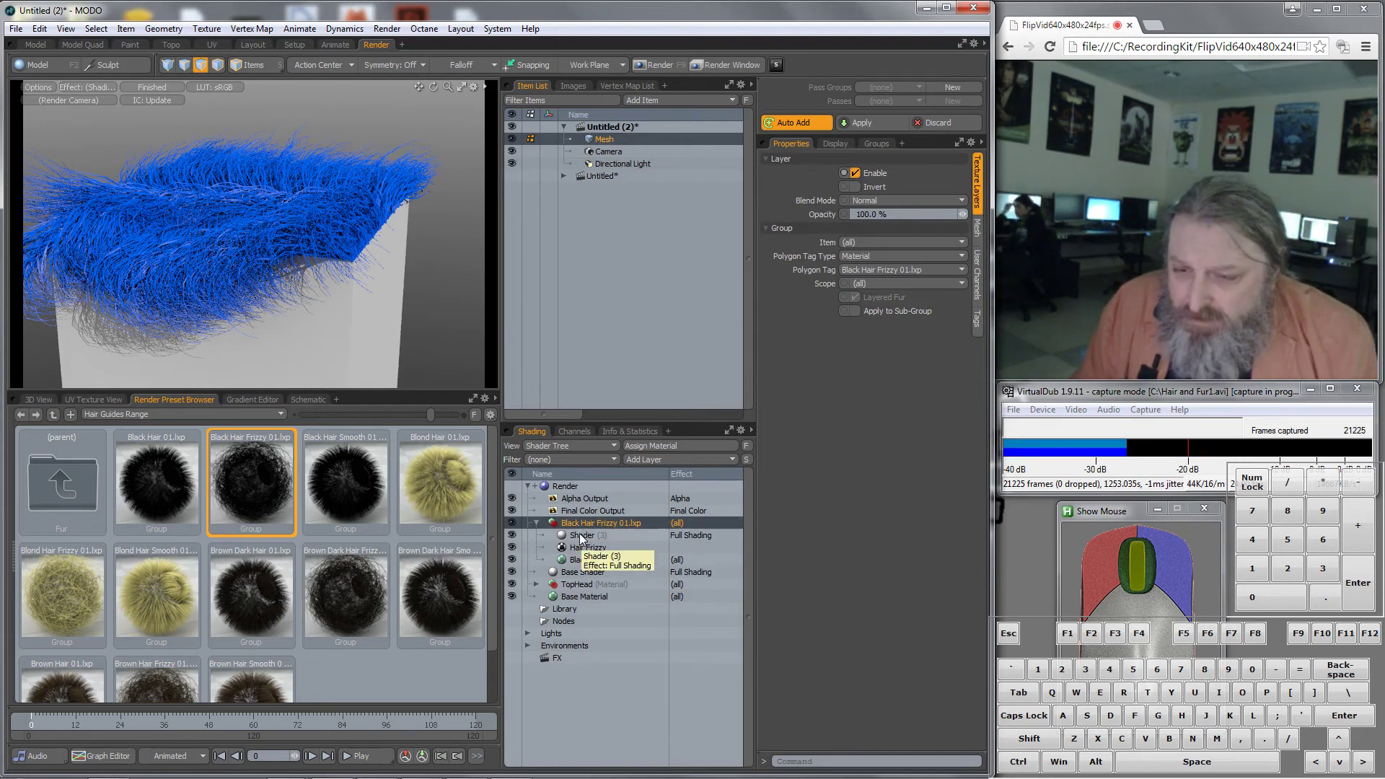
pyautogui.click(582, 536)
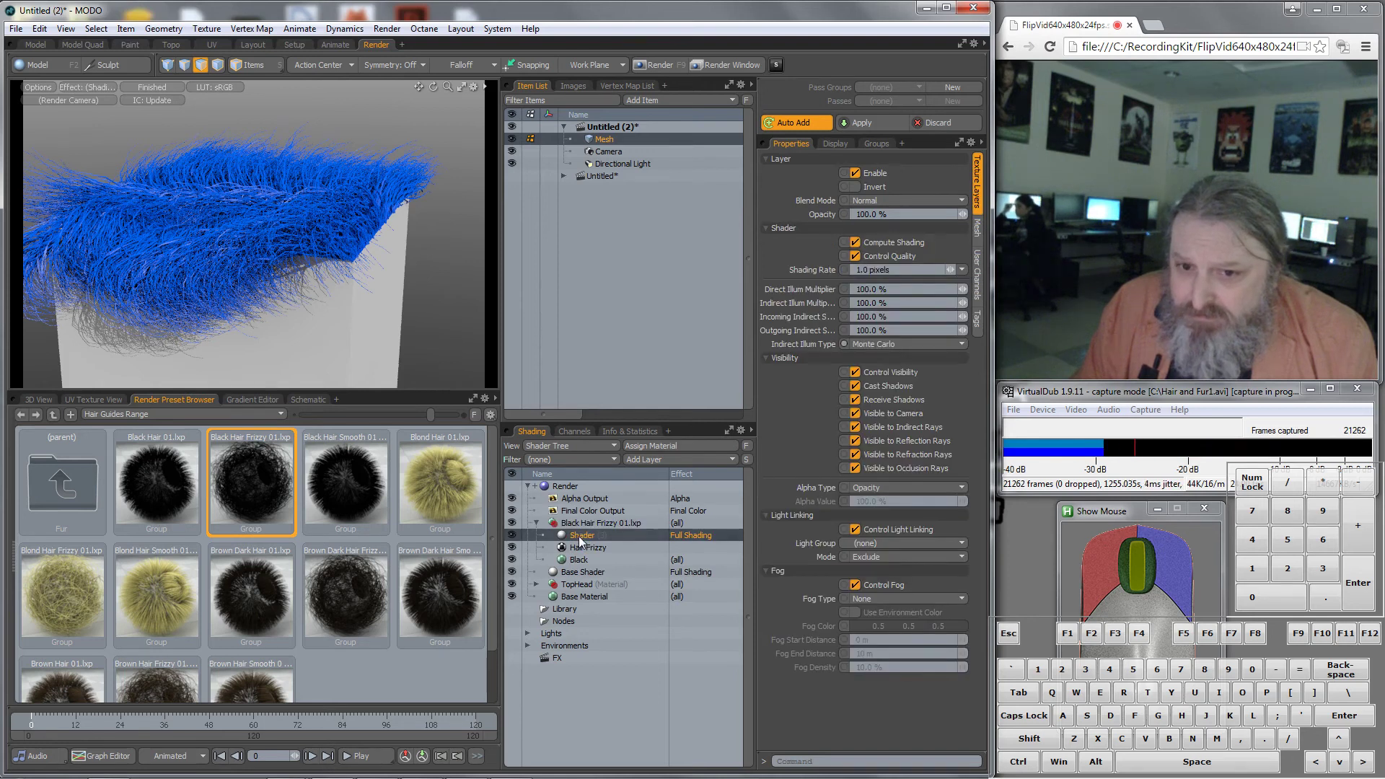
pyautogui.click(580, 549)
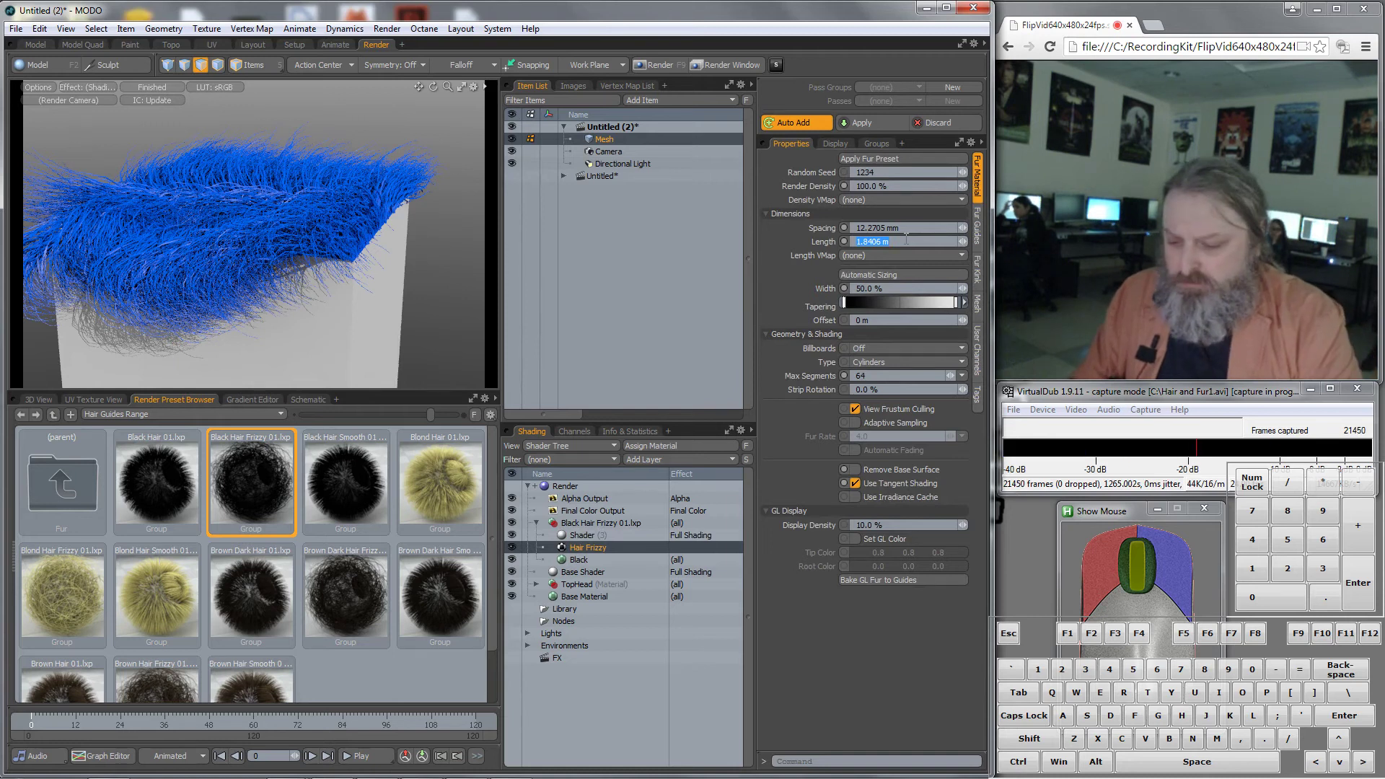
pyautogui.write('6m')
pyautogui.press('Return')
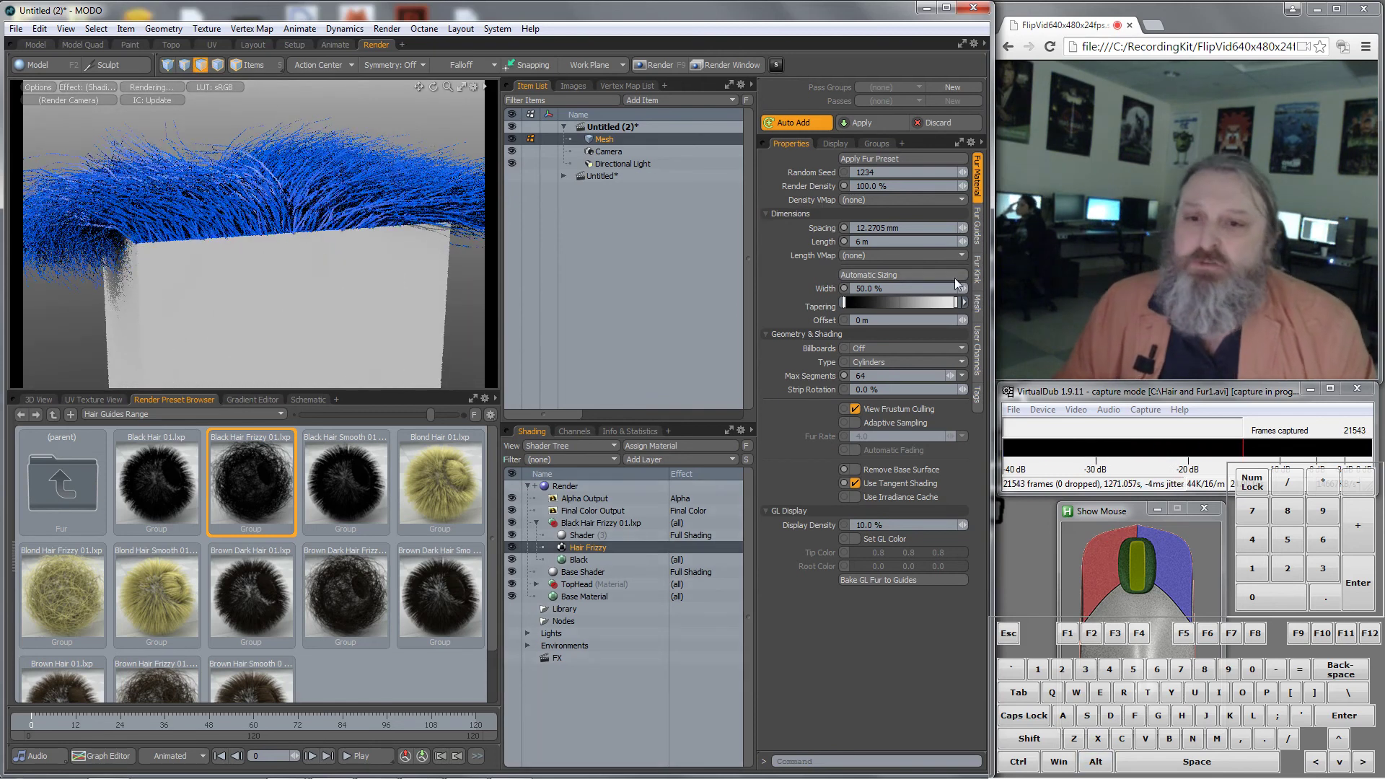
# Set the Guide Length of the Hair Frizzy fur to 200% and check the hair in the render preview
pyautogui.click(978, 225)
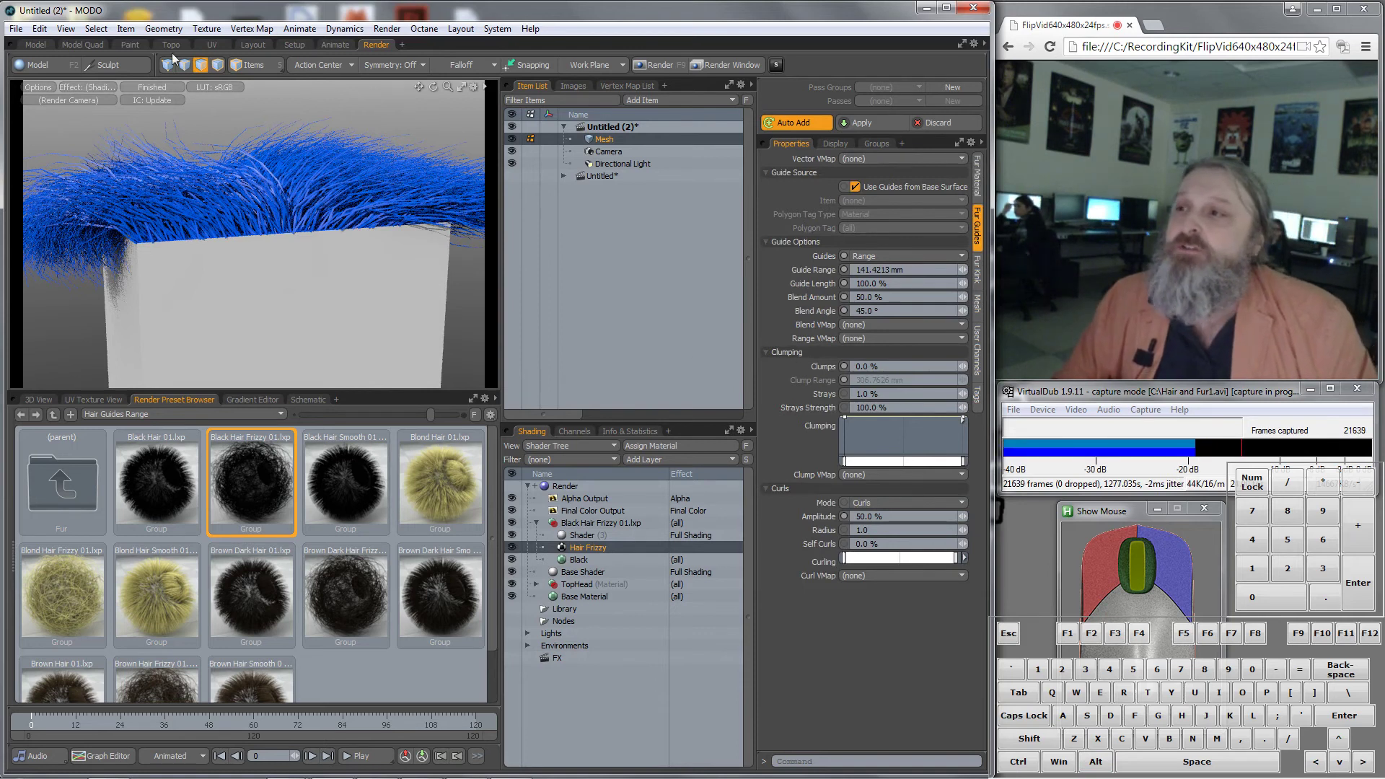
pyautogui.click(130, 44)
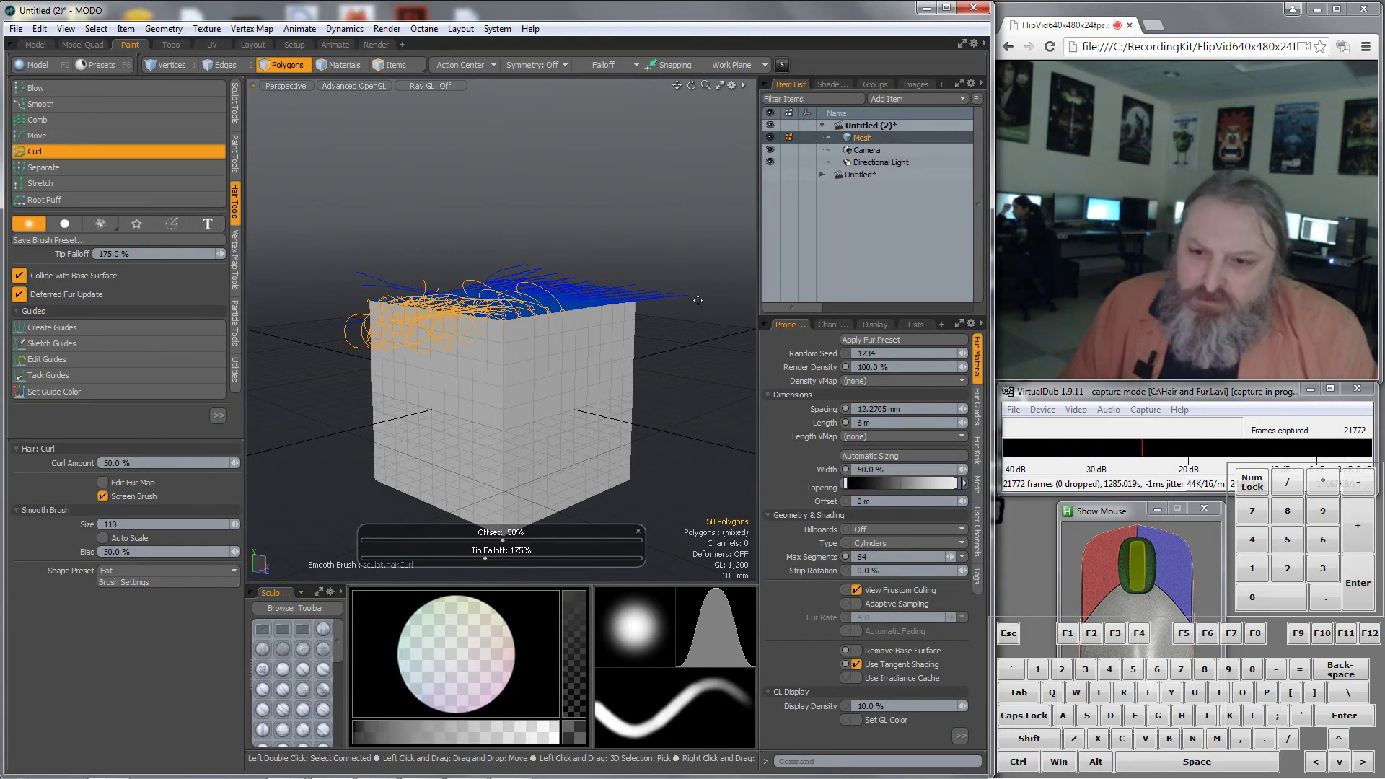
pyautogui.click(977, 411)
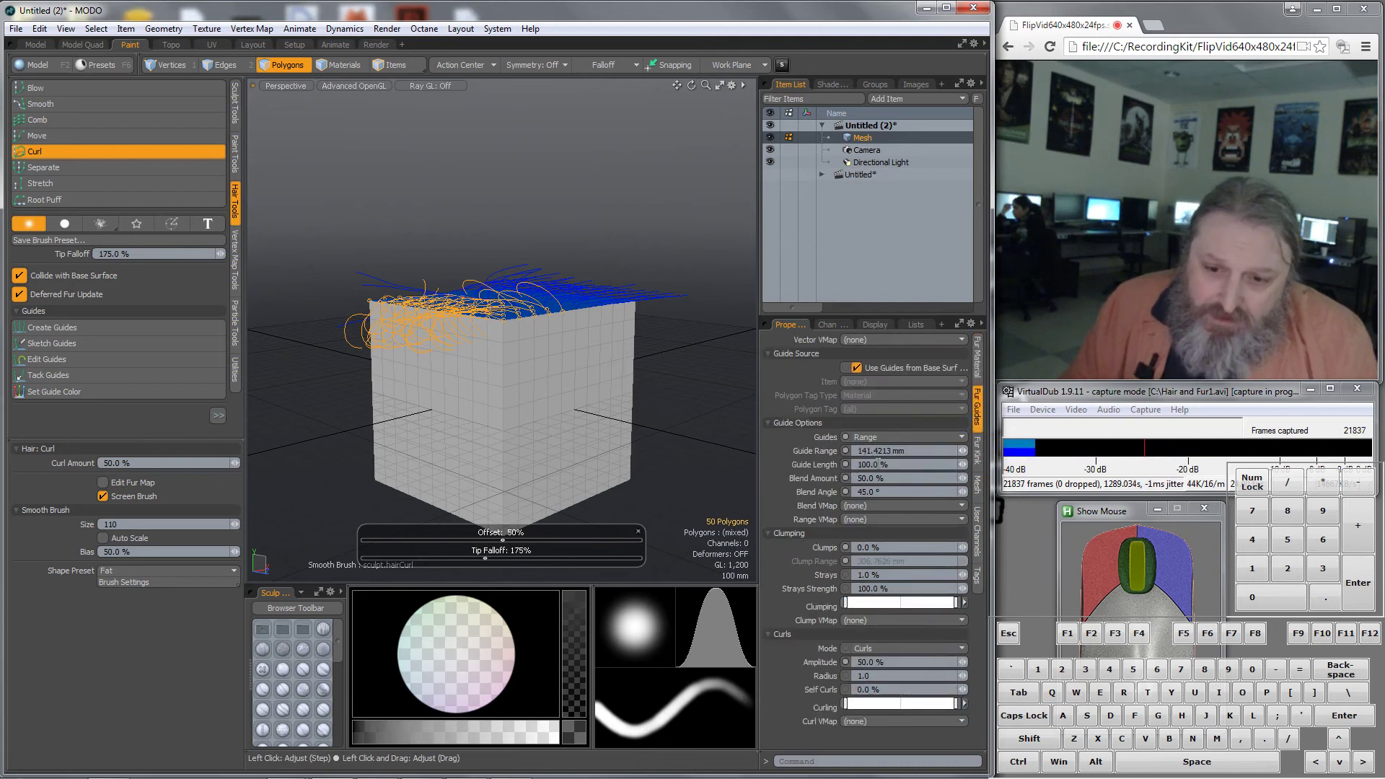
pyautogui.click(889, 464)
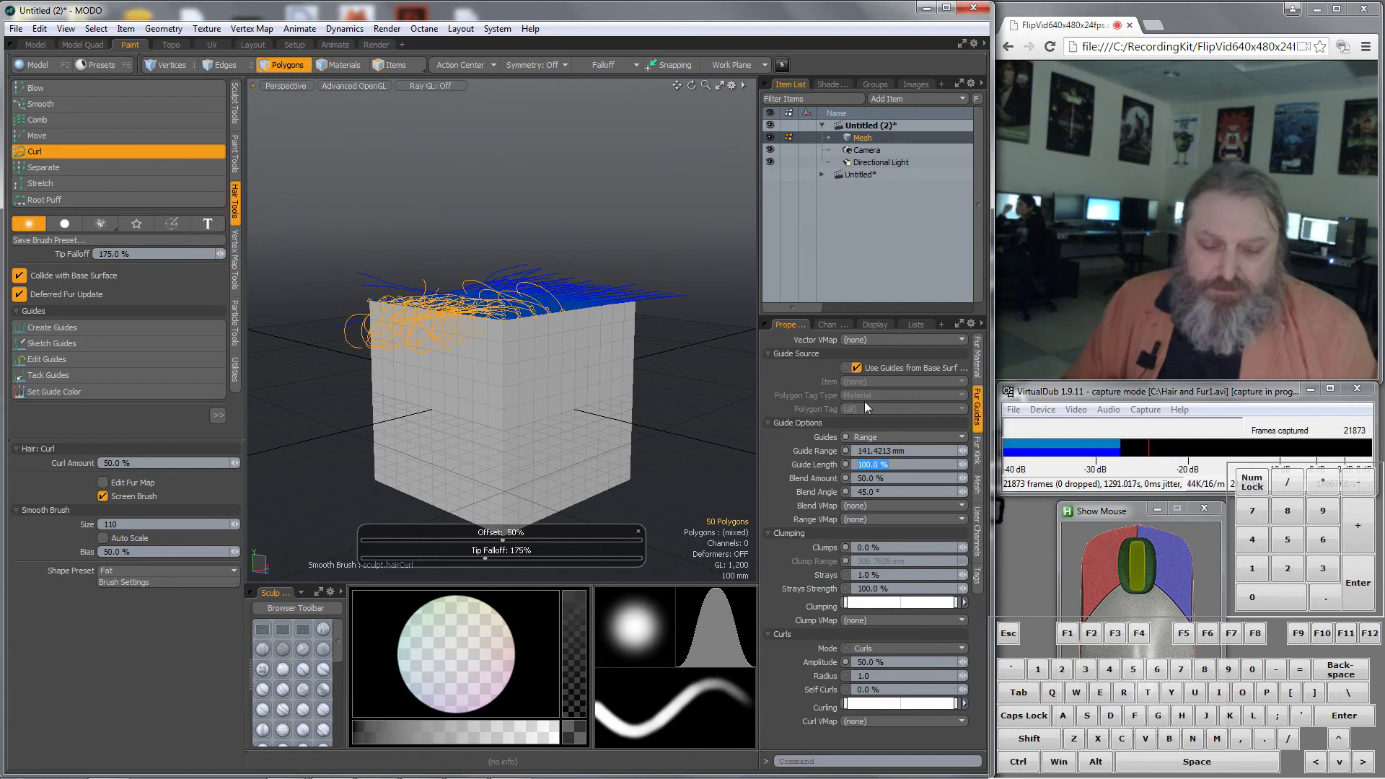
pyautogui.write('200')
pyautogui.press('Return')
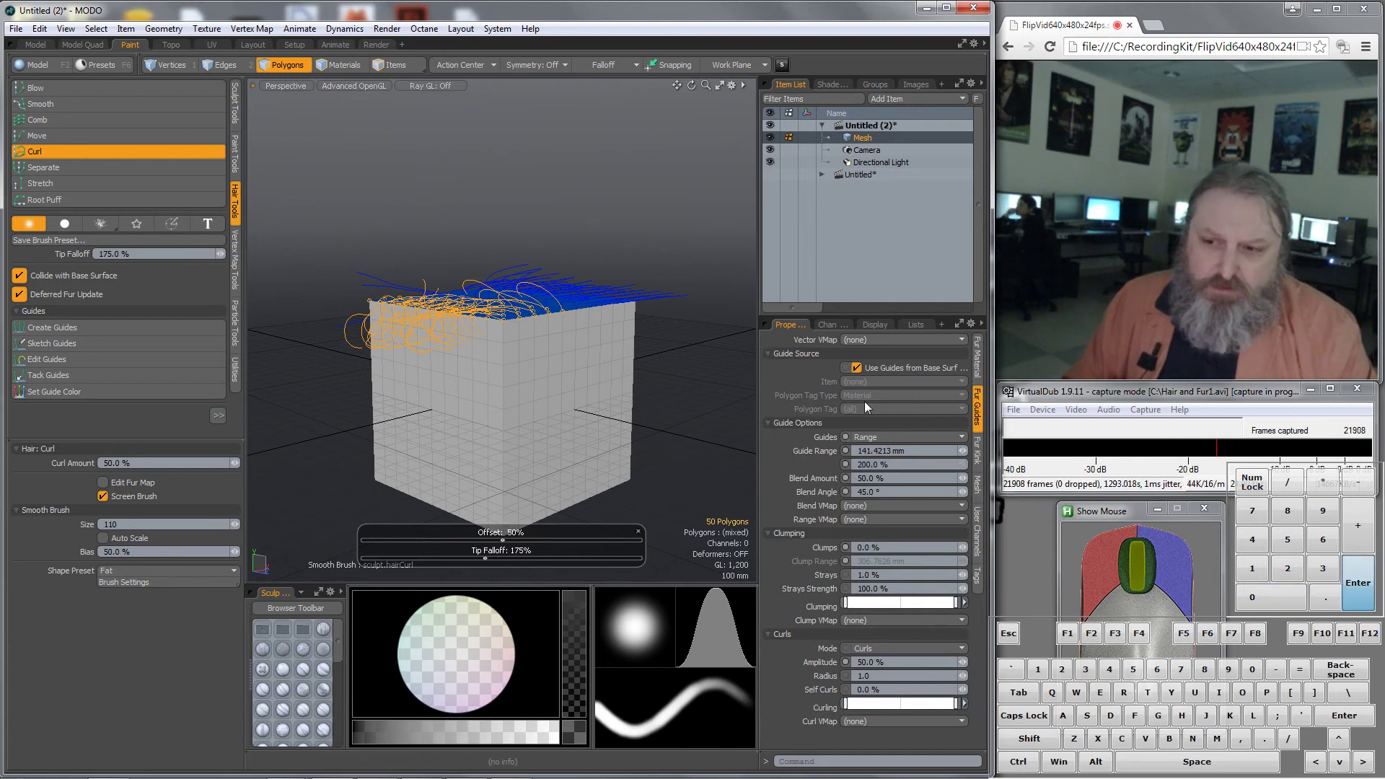
pyautogui.click(376, 44)
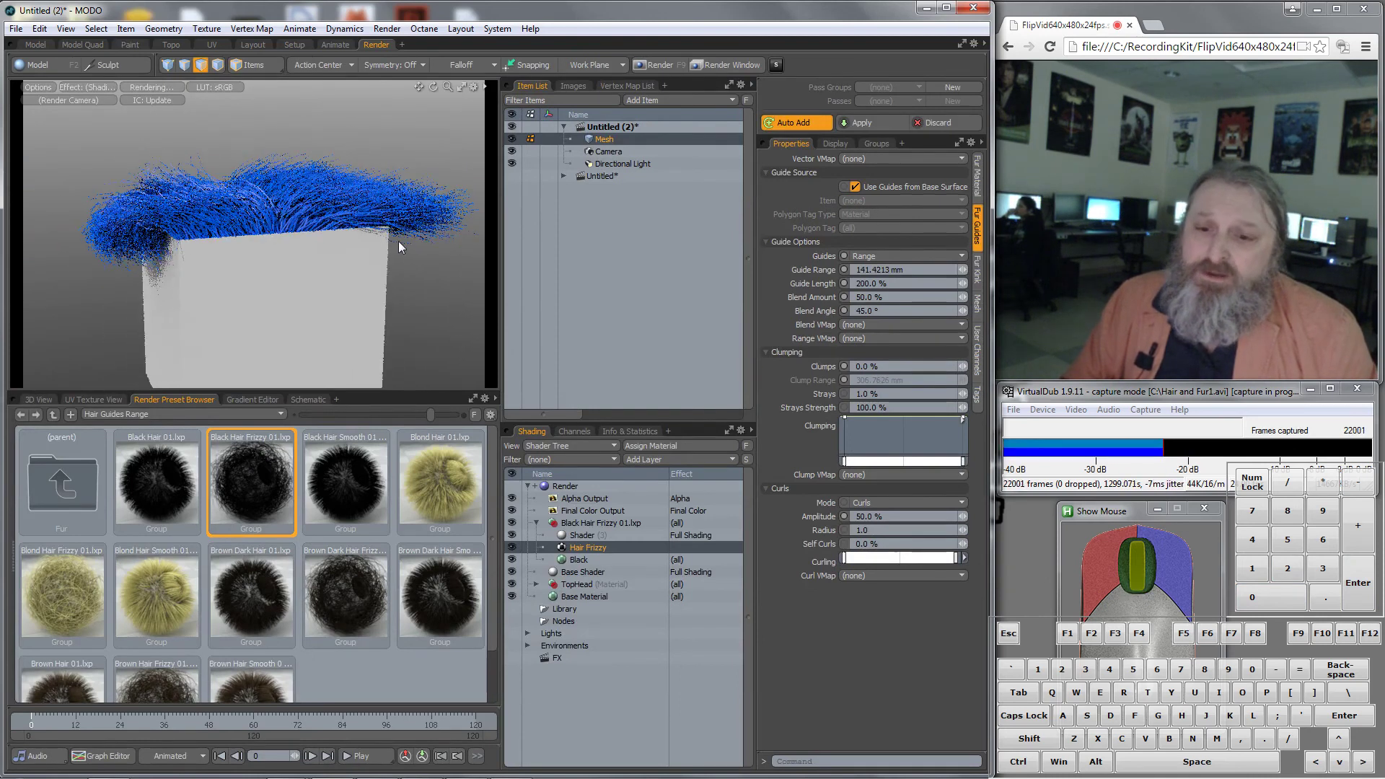
# Set the Guide Range of the Hair Frizzy fur to 500 mm
pyautogui.click(132, 45)
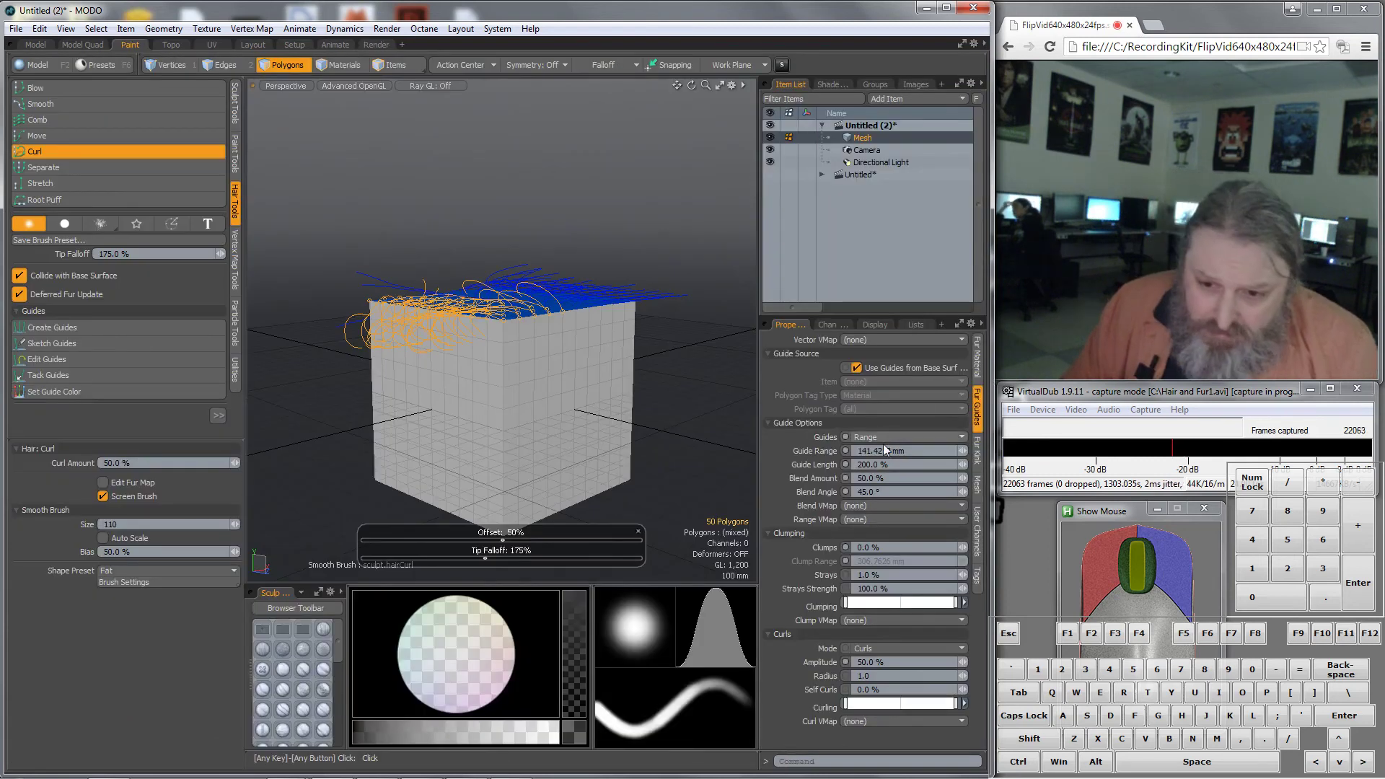
pyautogui.click(886, 449)
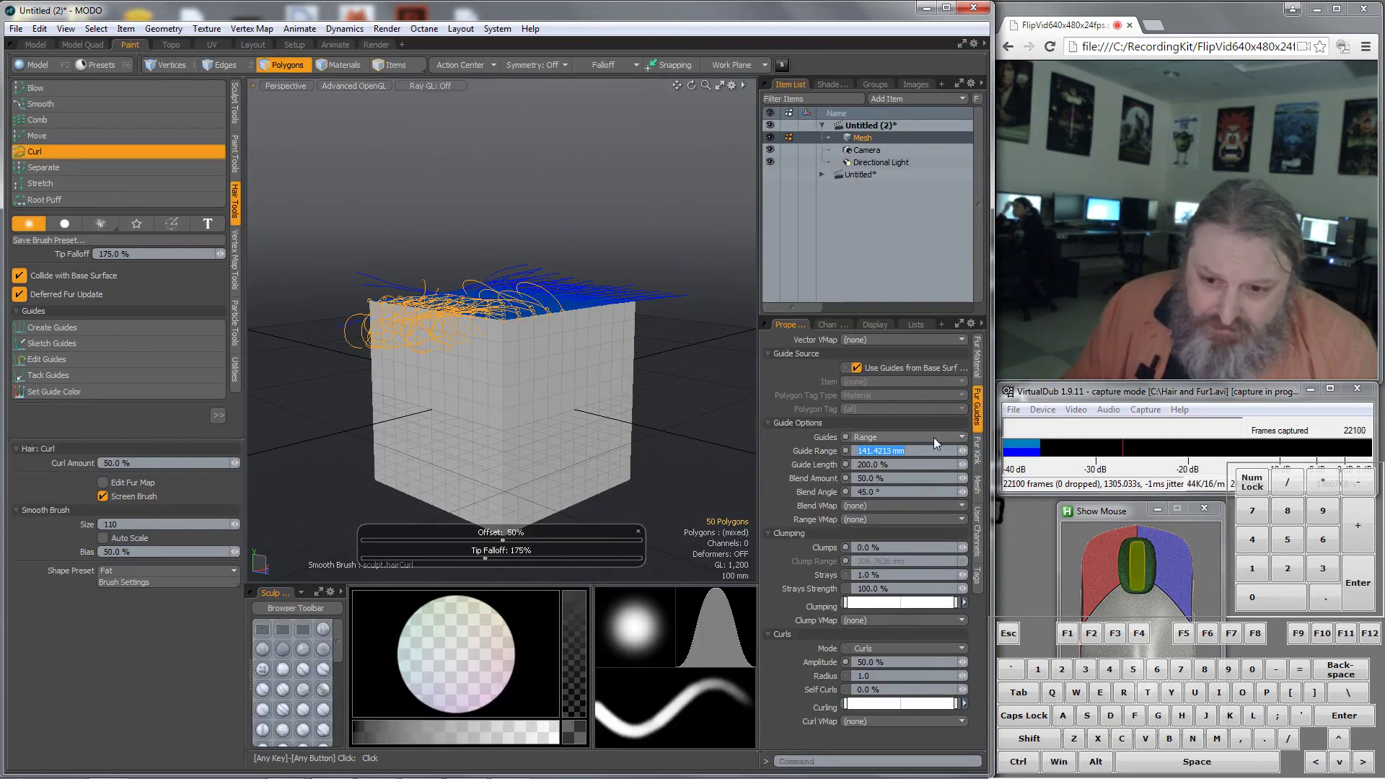
pyautogui.click(933, 438)
pyautogui.click(934, 437)
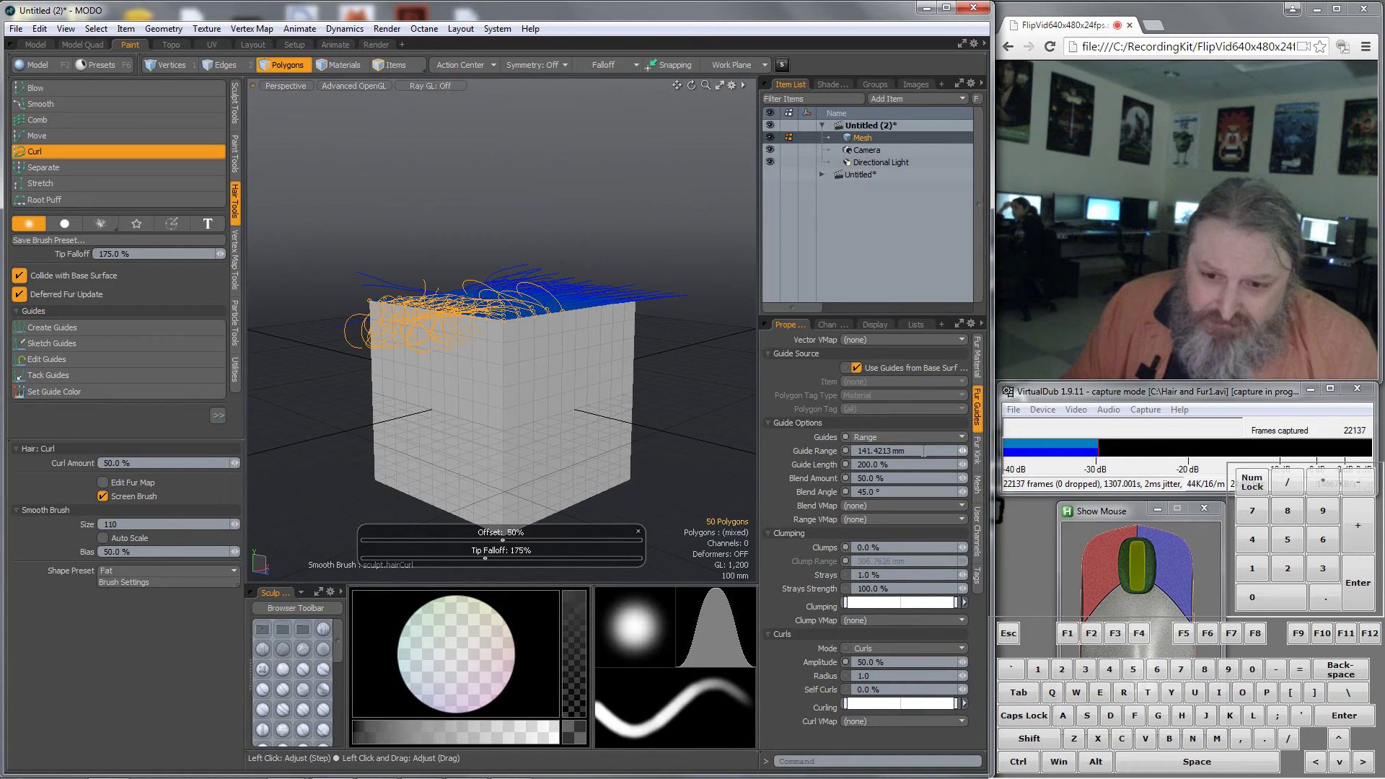
pyautogui.click(926, 449)
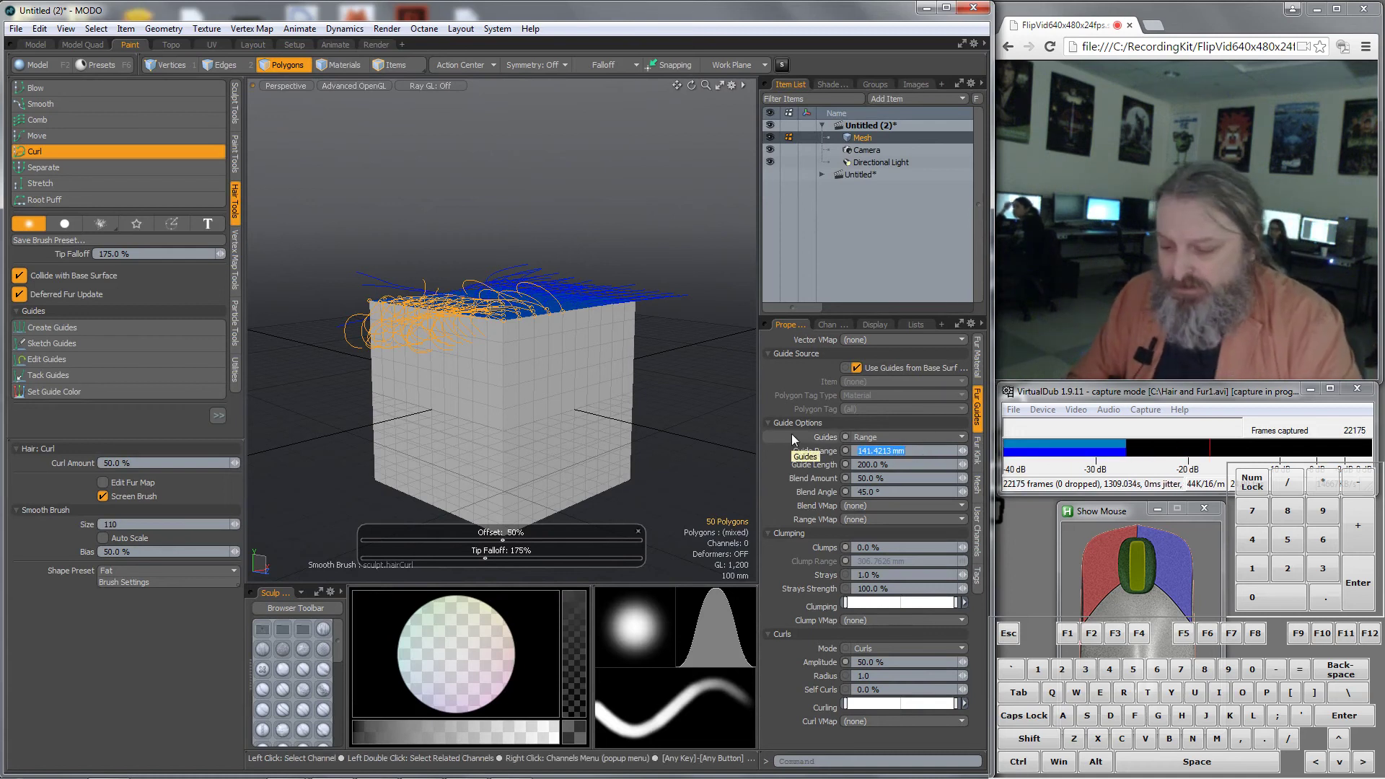
pyautogui.write('500mm')
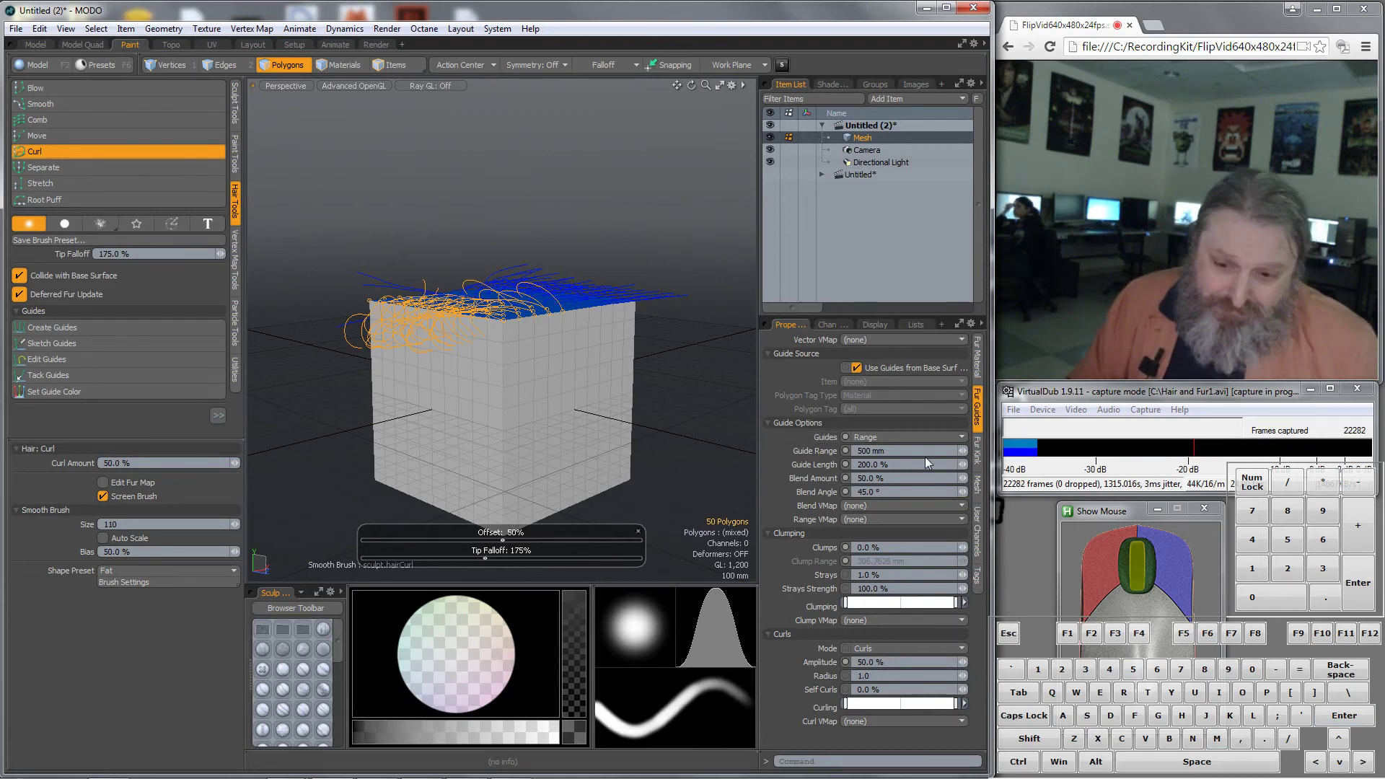
# Set the Bend Amplitude of the Hair Frizzy fur to 29.5% with the render preview in view
pyautogui.click(377, 44)
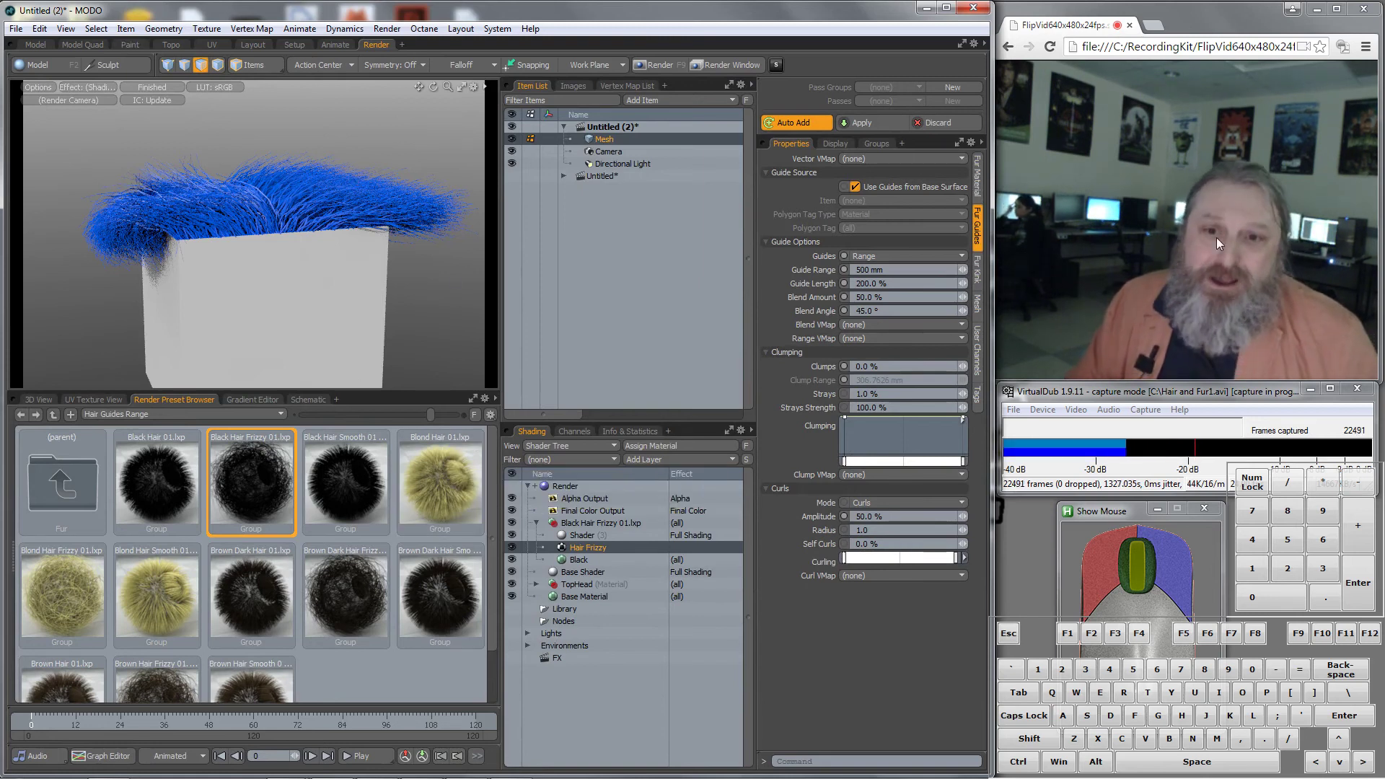
pyautogui.click(980, 271)
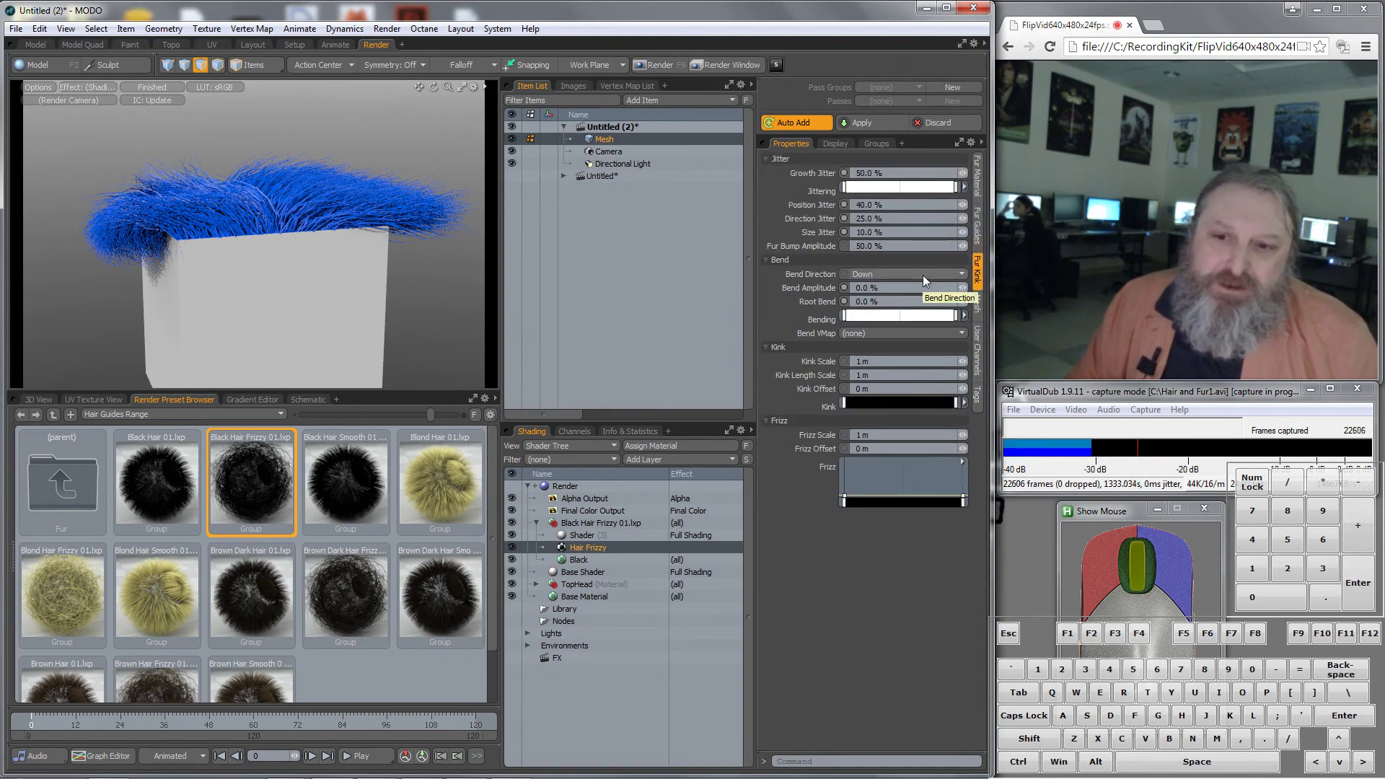
pyautogui.moveTo(959, 292); pyautogui.dragTo(964, 291)
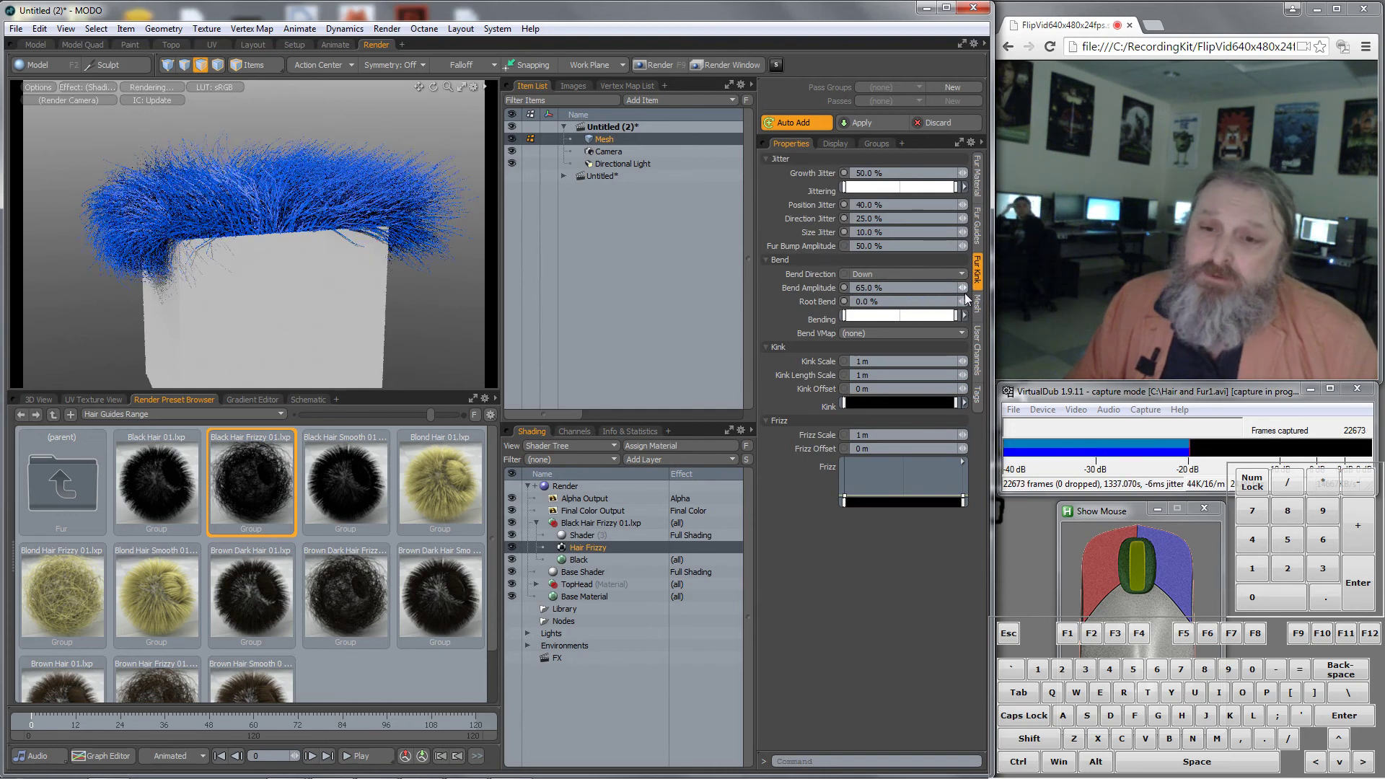
pyautogui.moveTo(963, 291); pyautogui.dragTo(957, 291)
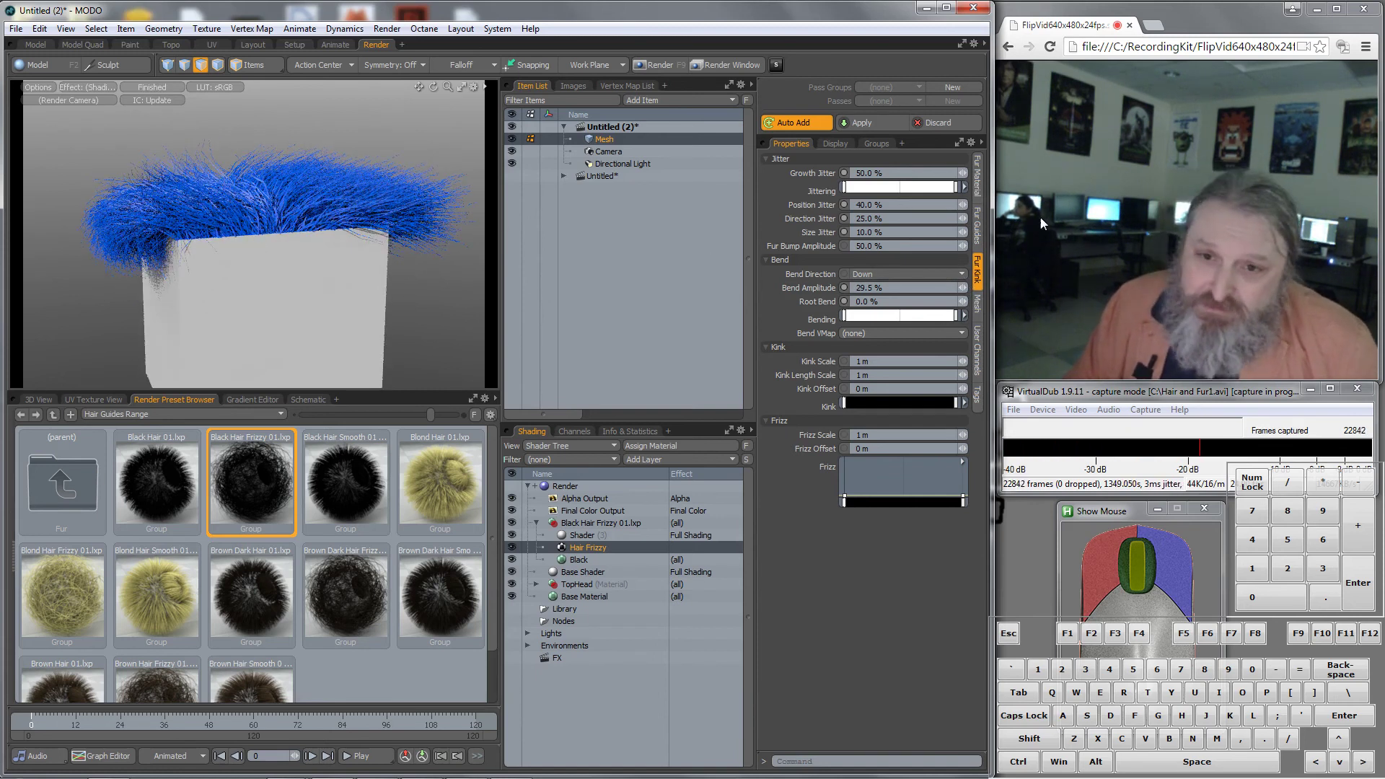
# Change the Hair Frizzy fur type to Strips and check the hair from above in the render preview
pyautogui.click(978, 182)
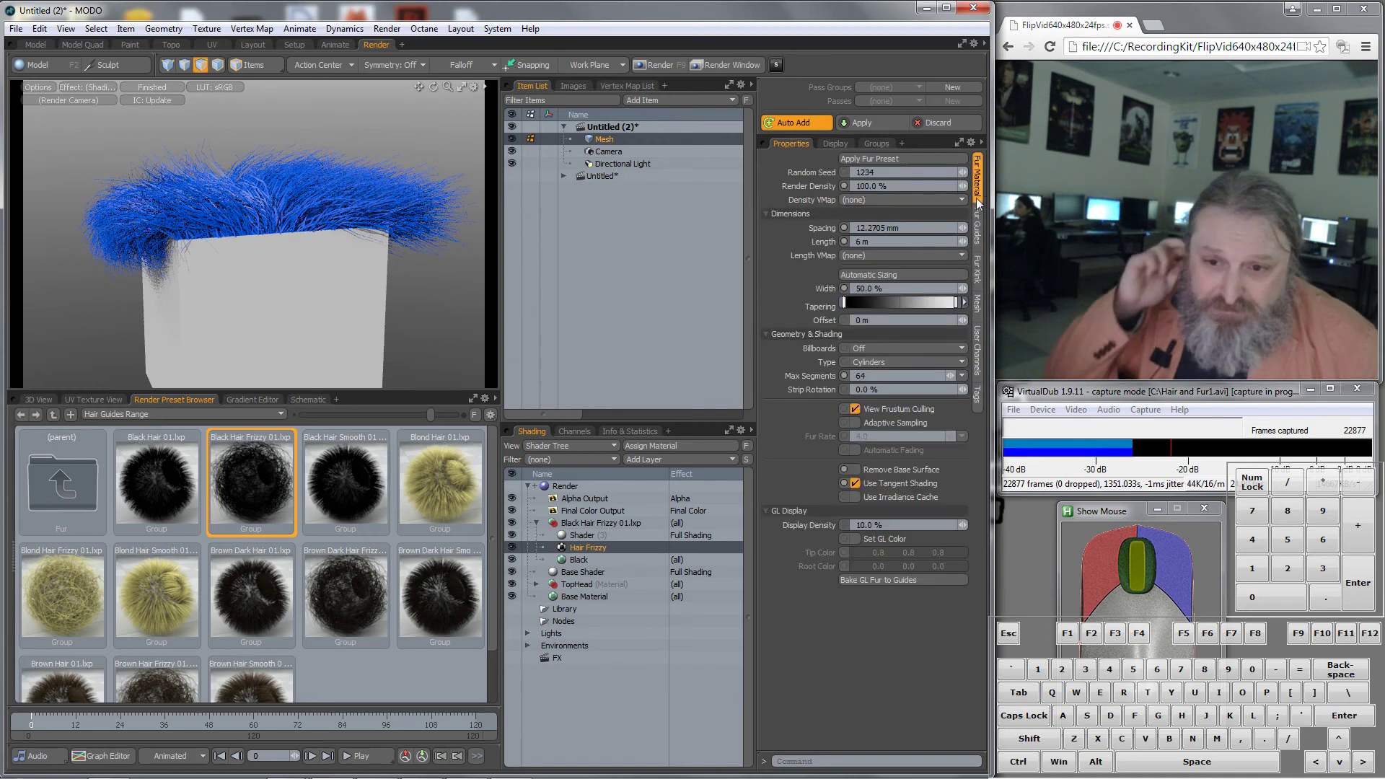
pyautogui.click(884, 362)
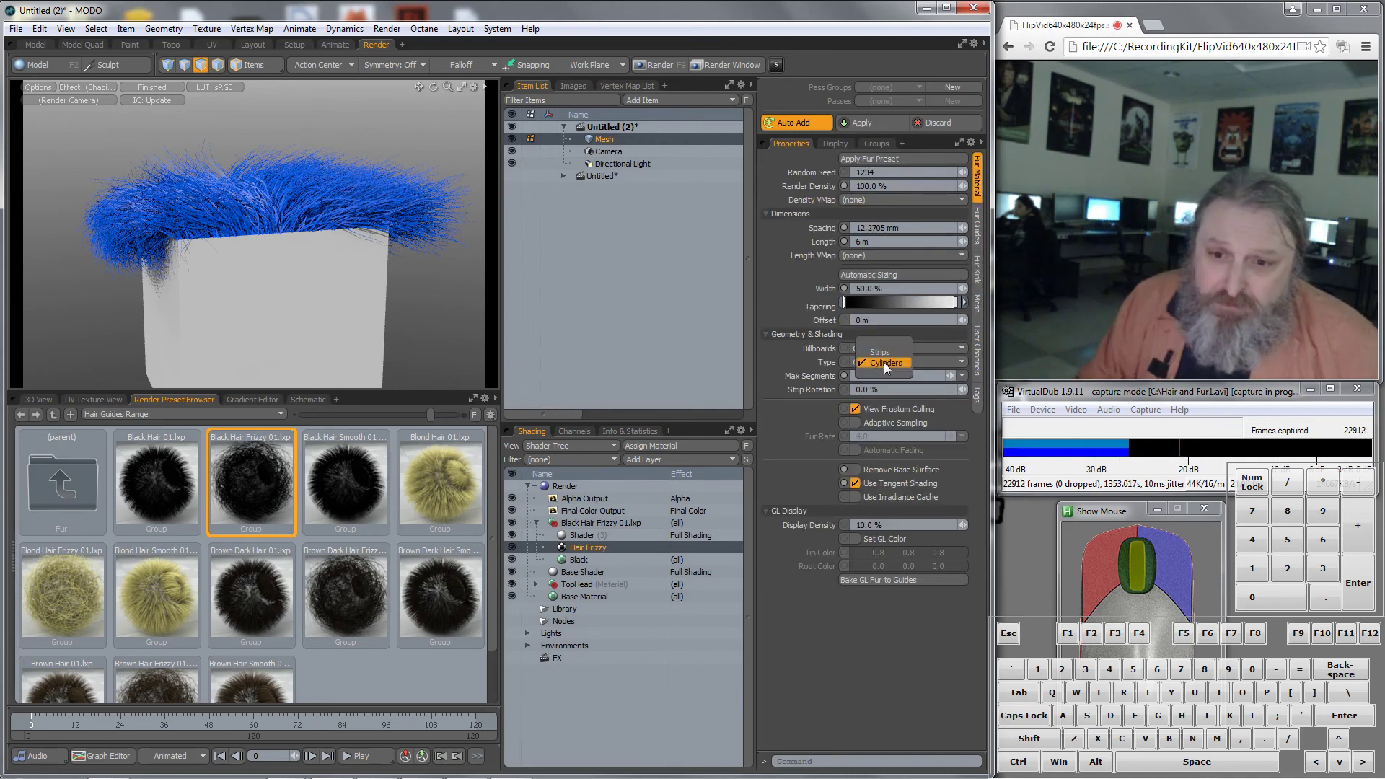
pyautogui.click(885, 355)
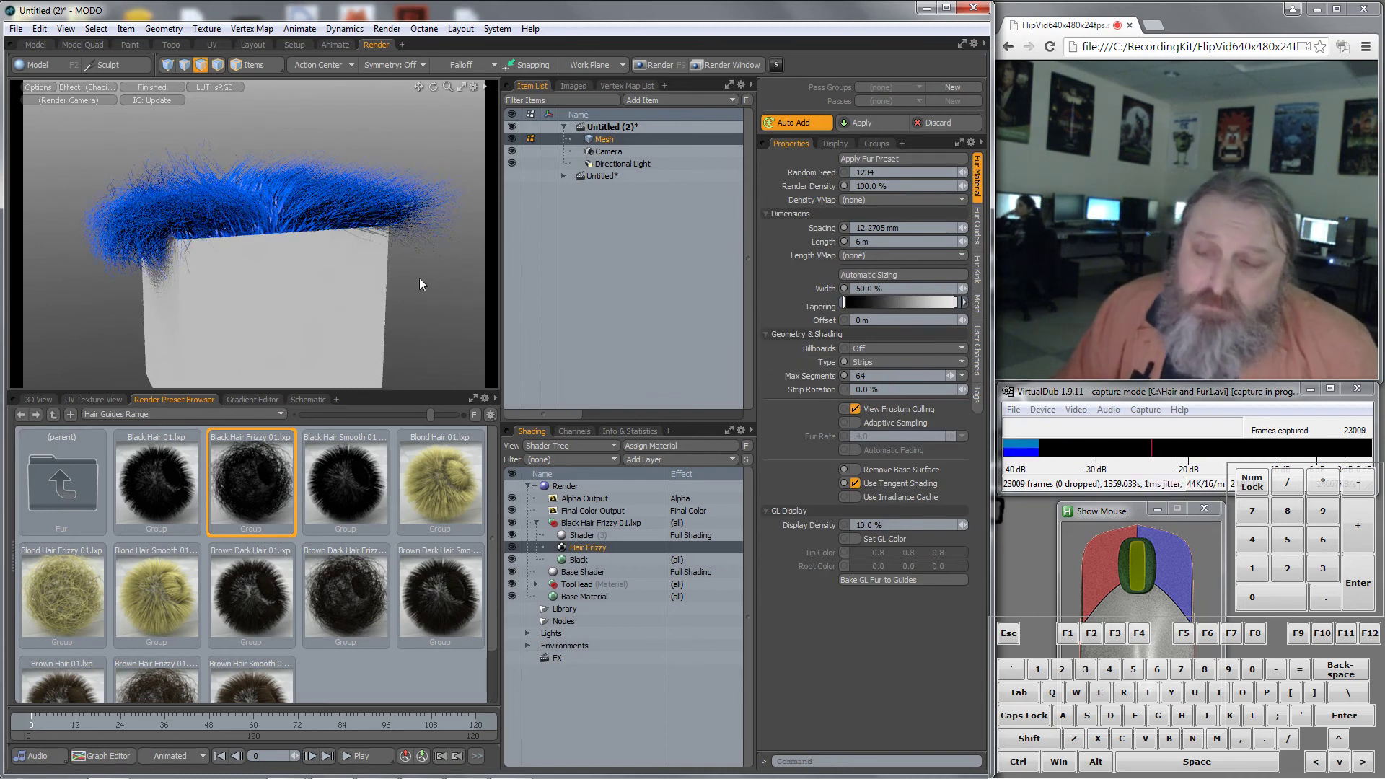
pyautogui.click(877, 376)
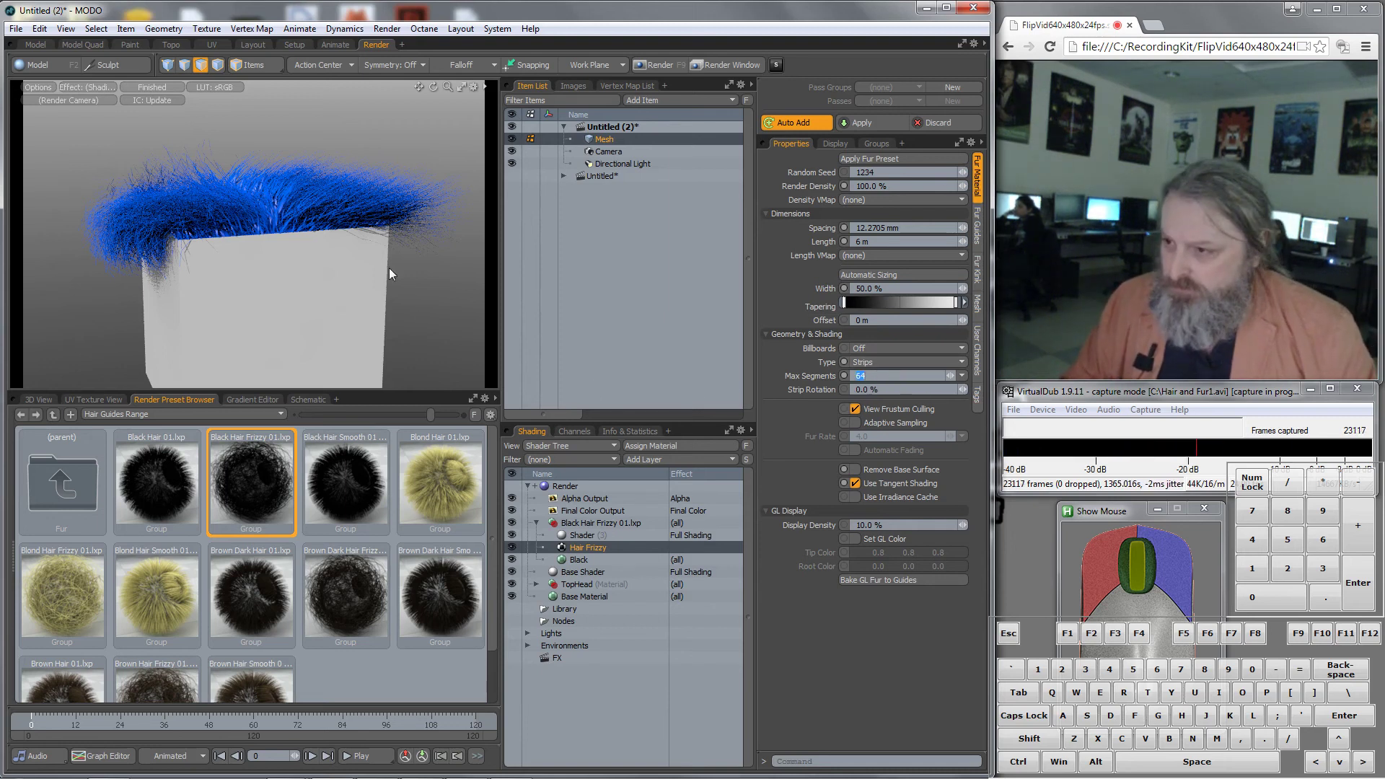
pyautogui.keyDown('alt'); pyautogui.keyDown('shift'); pyautogui.moveTo(389, 273); pyautogui.dragTo(321, 204); pyautogui.keyUp('shift'); pyautogui.keyUp('alt')
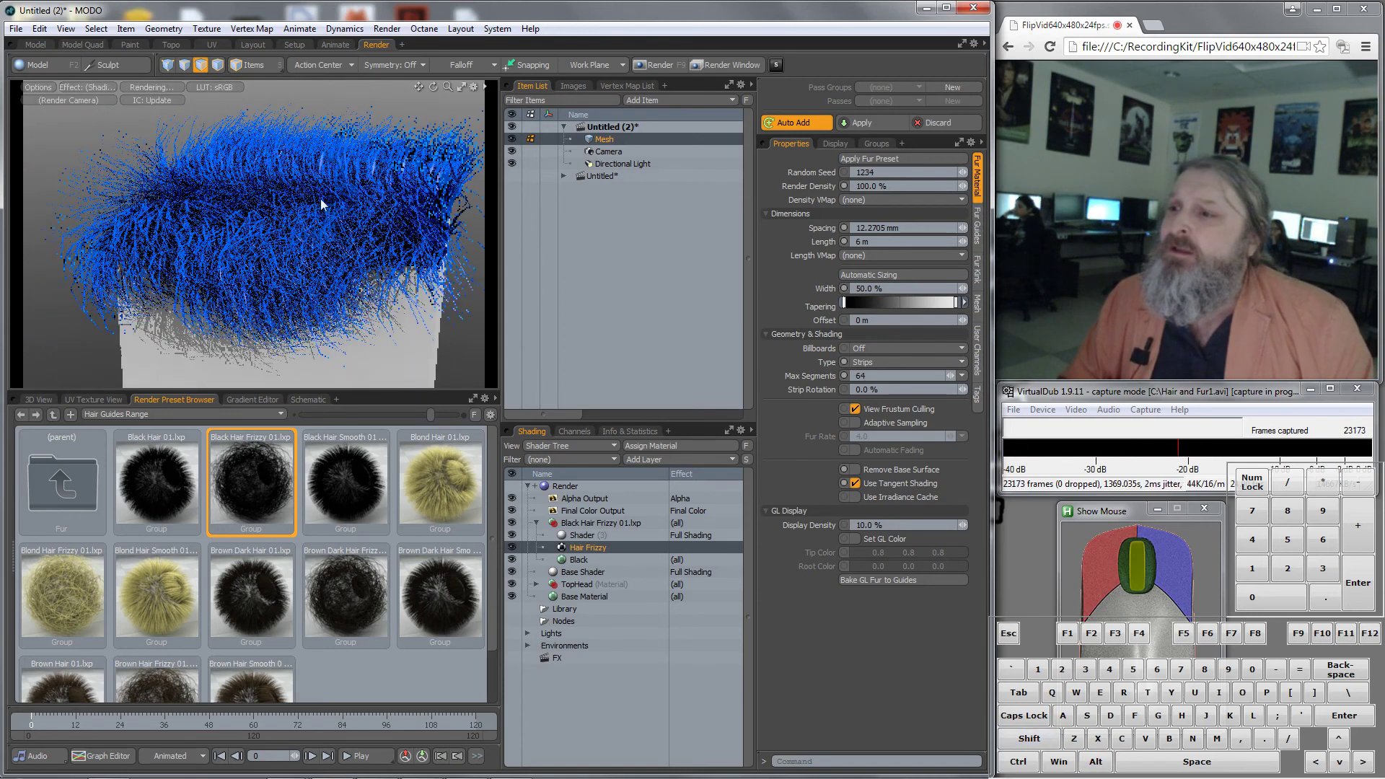
# Activate the Create Guides tool for the hair on the cube's top and set its mode to Interpolate
pyautogui.click(131, 45)
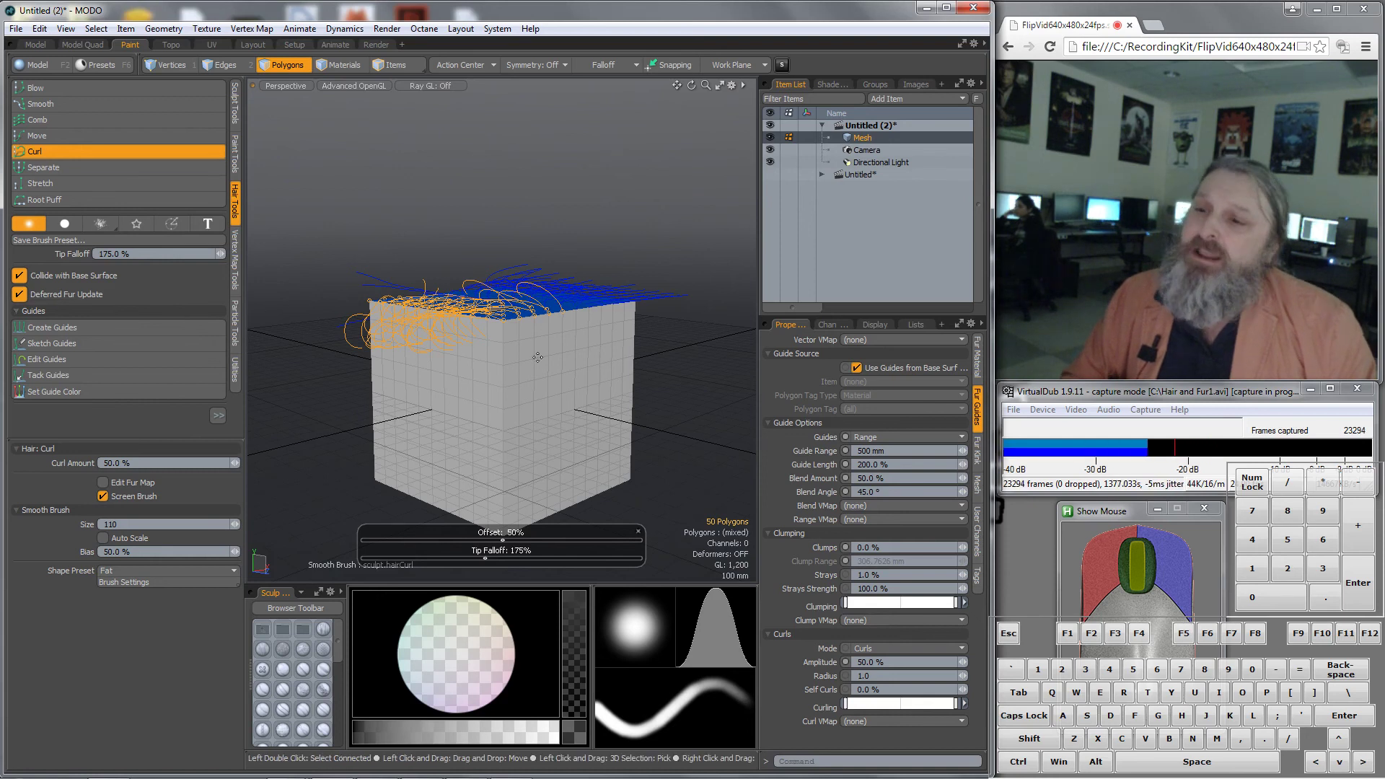
pyautogui.scroll(2, 491, 333)
pyautogui.scroll(2, 491, 333)
pyautogui.scroll(-3, 491, 332)
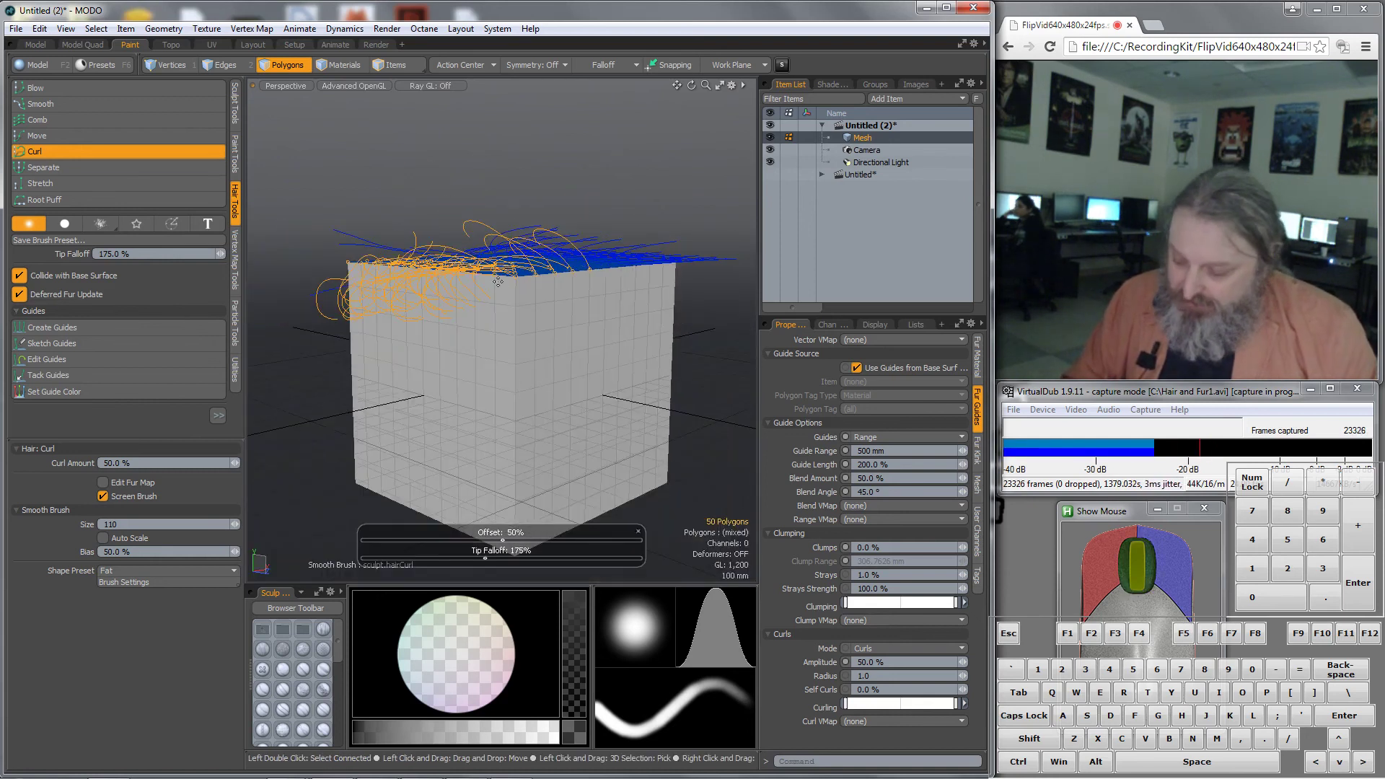
pyautogui.press('alt')
pyautogui.keyDown('alt'); pyautogui.moveTo(476, 290); pyautogui.dragTo(325, 375); pyautogui.keyUp('alt')
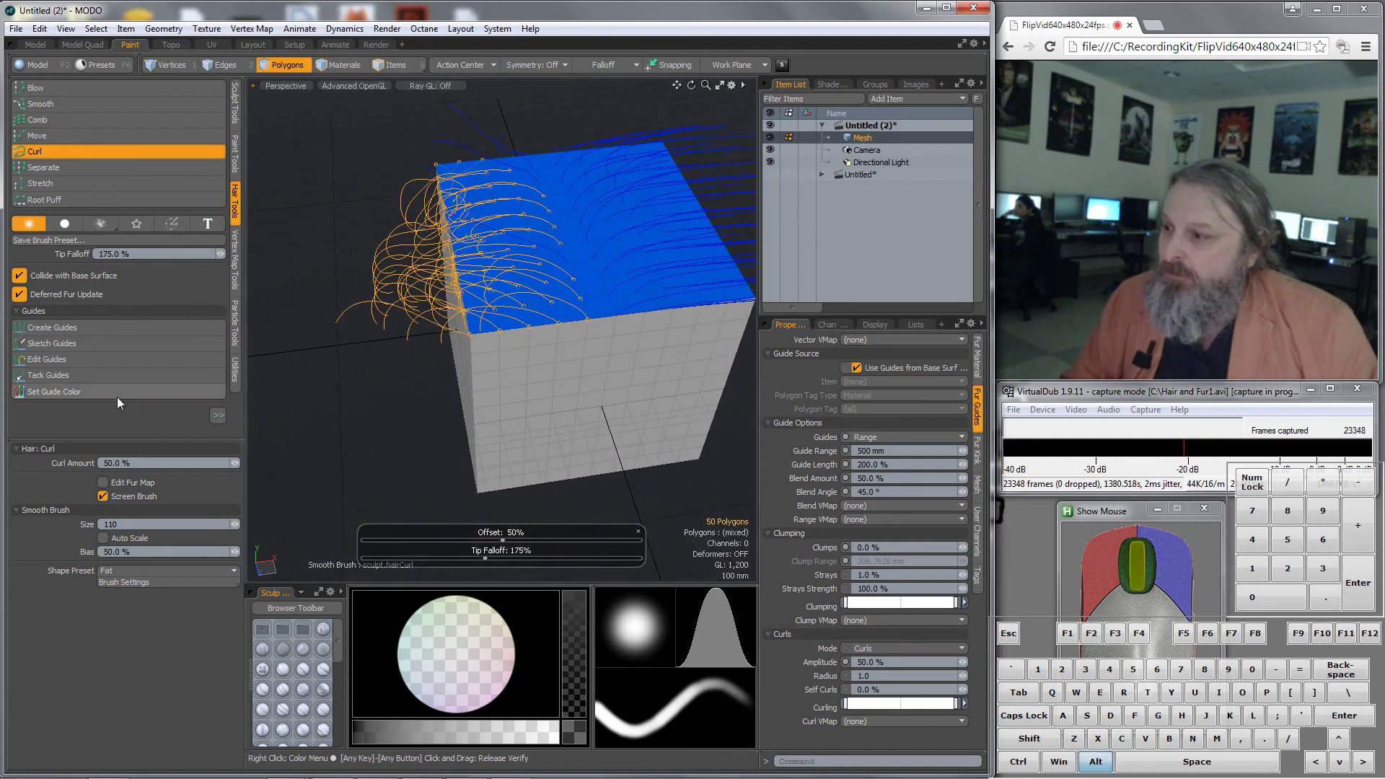
pyautogui.click(70, 328)
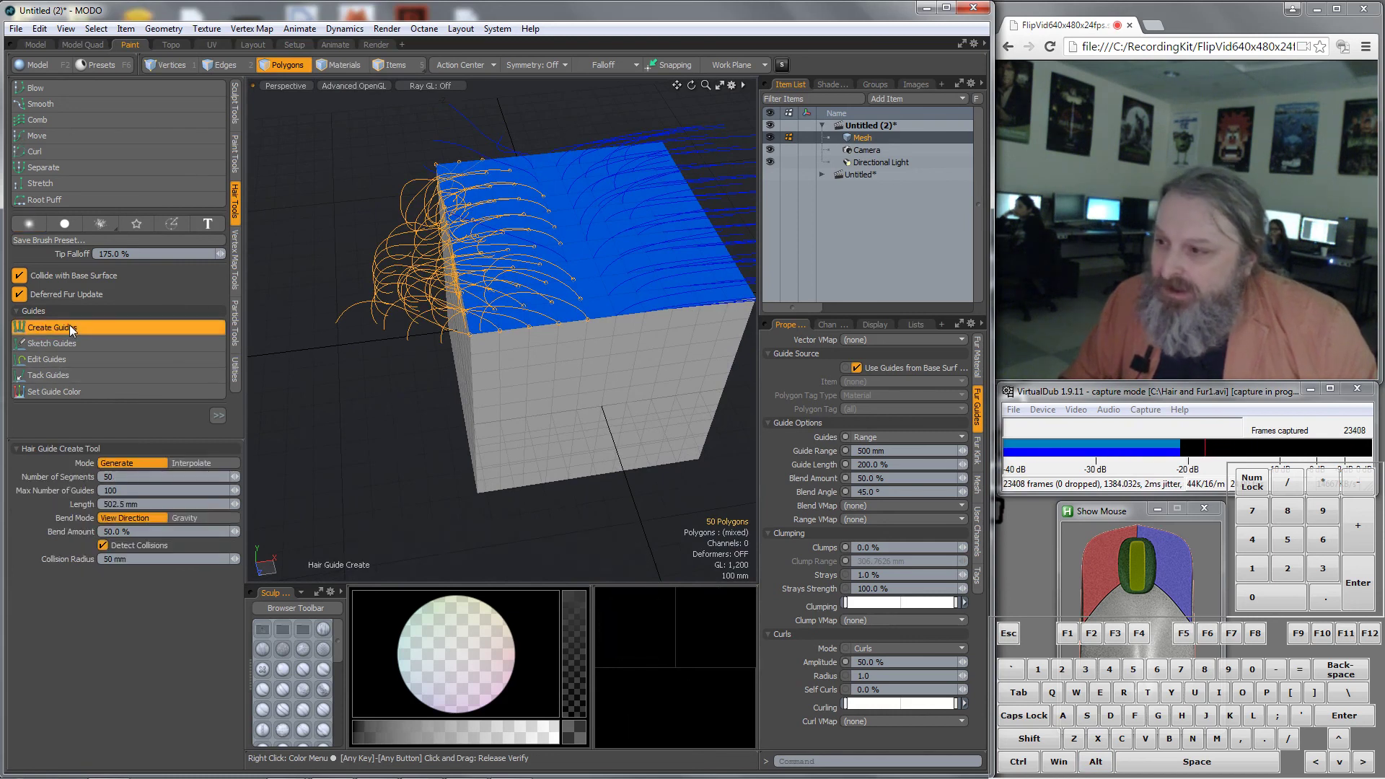
pyautogui.click(207, 465)
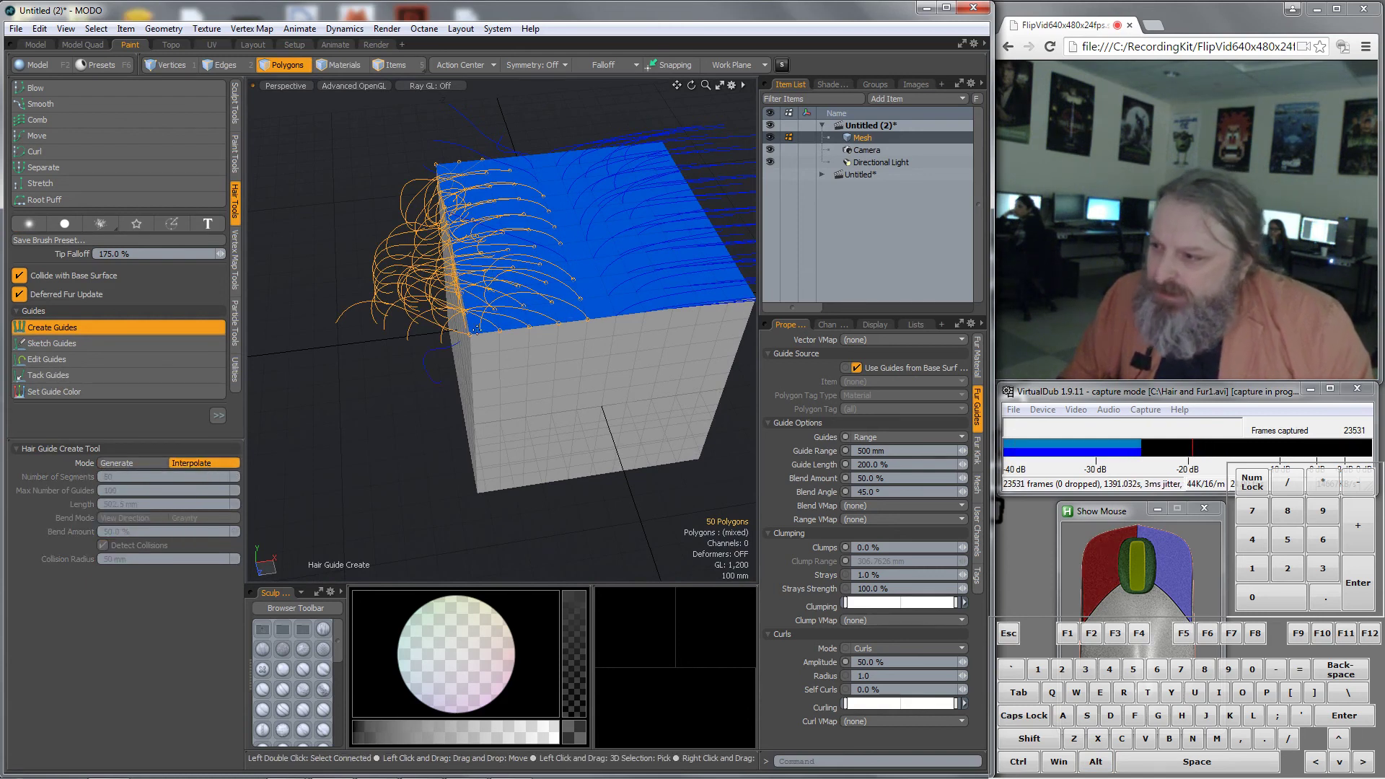
# Sketch several long hair guides arching from the cube's top out past its edge, and check the hair in the render preview
pyautogui.click(49, 344)
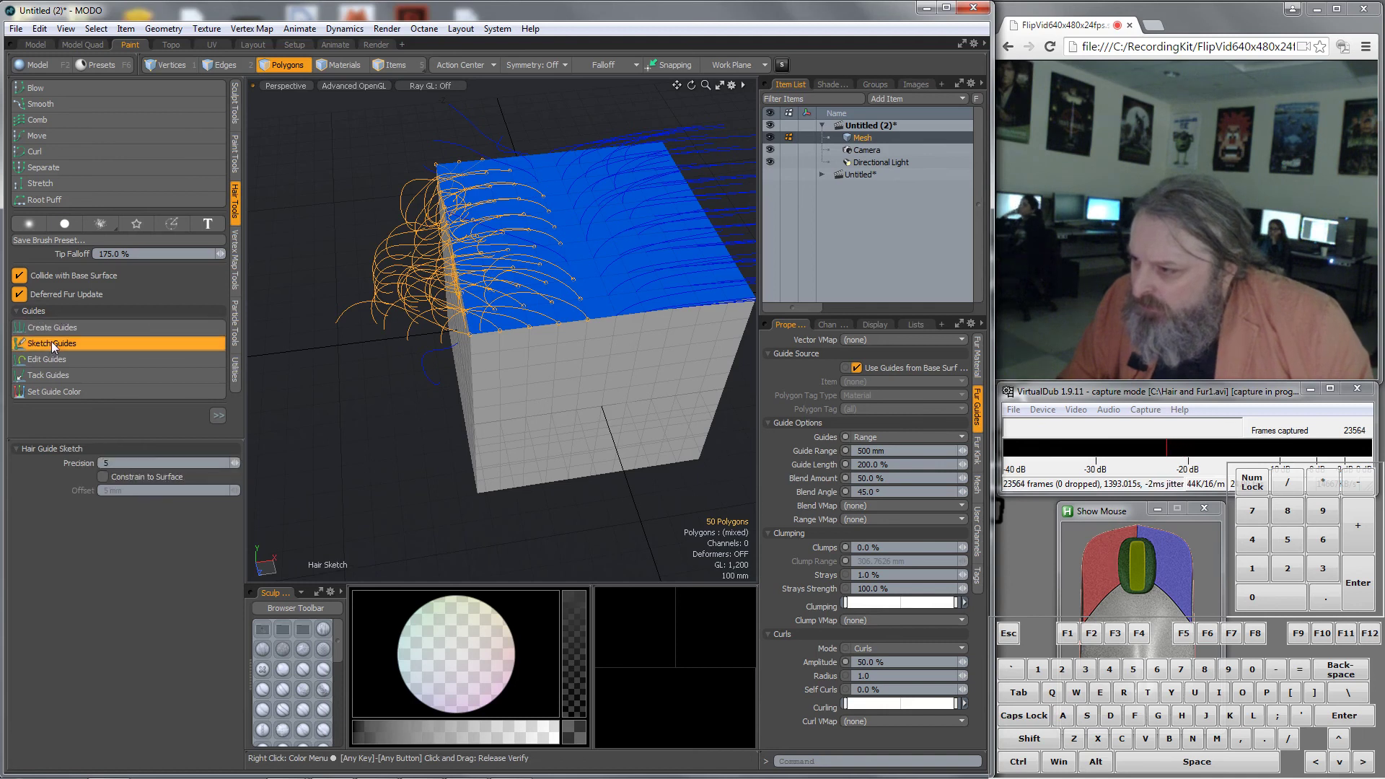
pyautogui.moveTo(521, 298); pyautogui.dragTo(400, 259)
pyautogui.moveTo(509, 277)
pyautogui.mouseDown()
pyautogui.moveTo(403, 229)
pyautogui.moveTo(402, 194)
pyautogui.mouseUp()
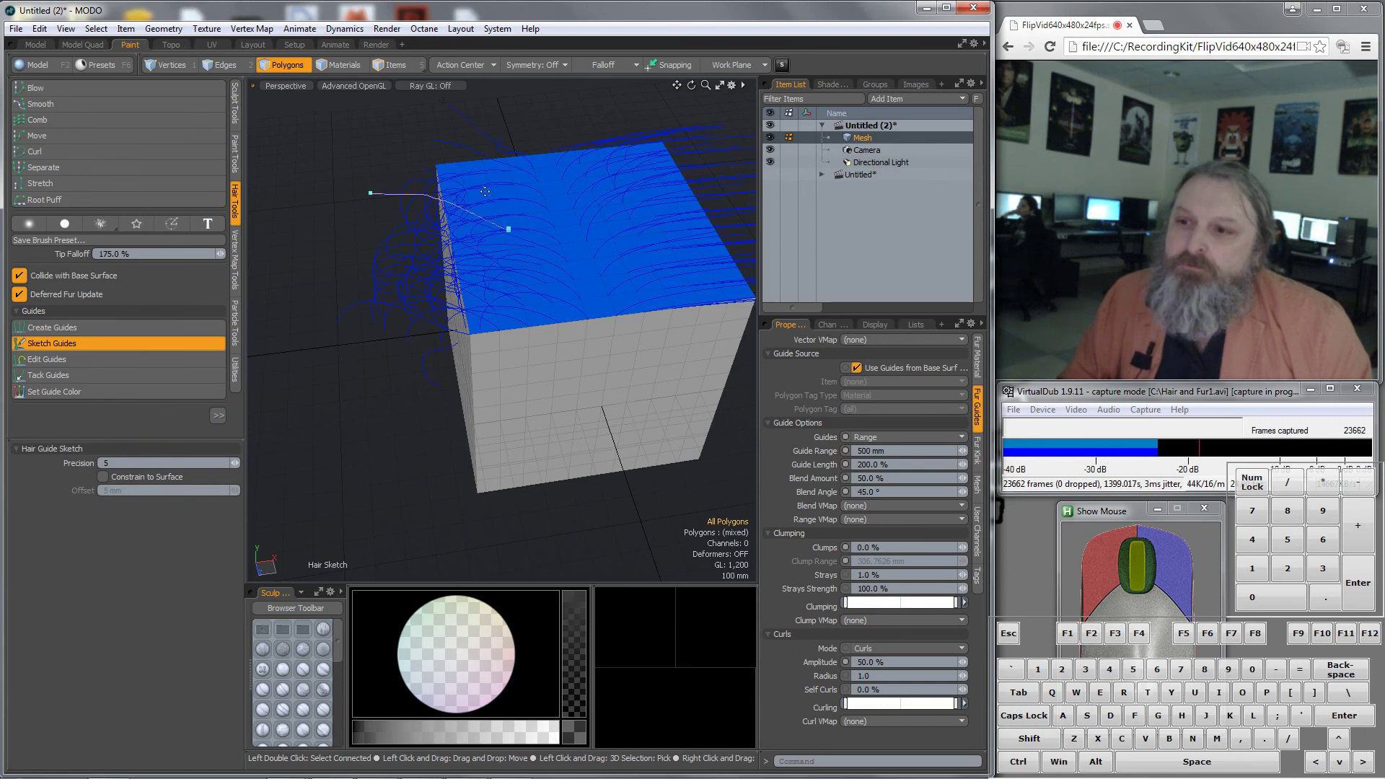
pyautogui.moveTo(490, 199); pyautogui.dragTo(438, 175)
pyautogui.moveTo(264, 171); pyautogui.dragTo(264, 171)
pyautogui.moveTo(522, 288)
pyautogui.mouseDown()
pyautogui.moveTo(385, 219)
pyautogui.moveTo(248, 218)
pyautogui.mouseUp()
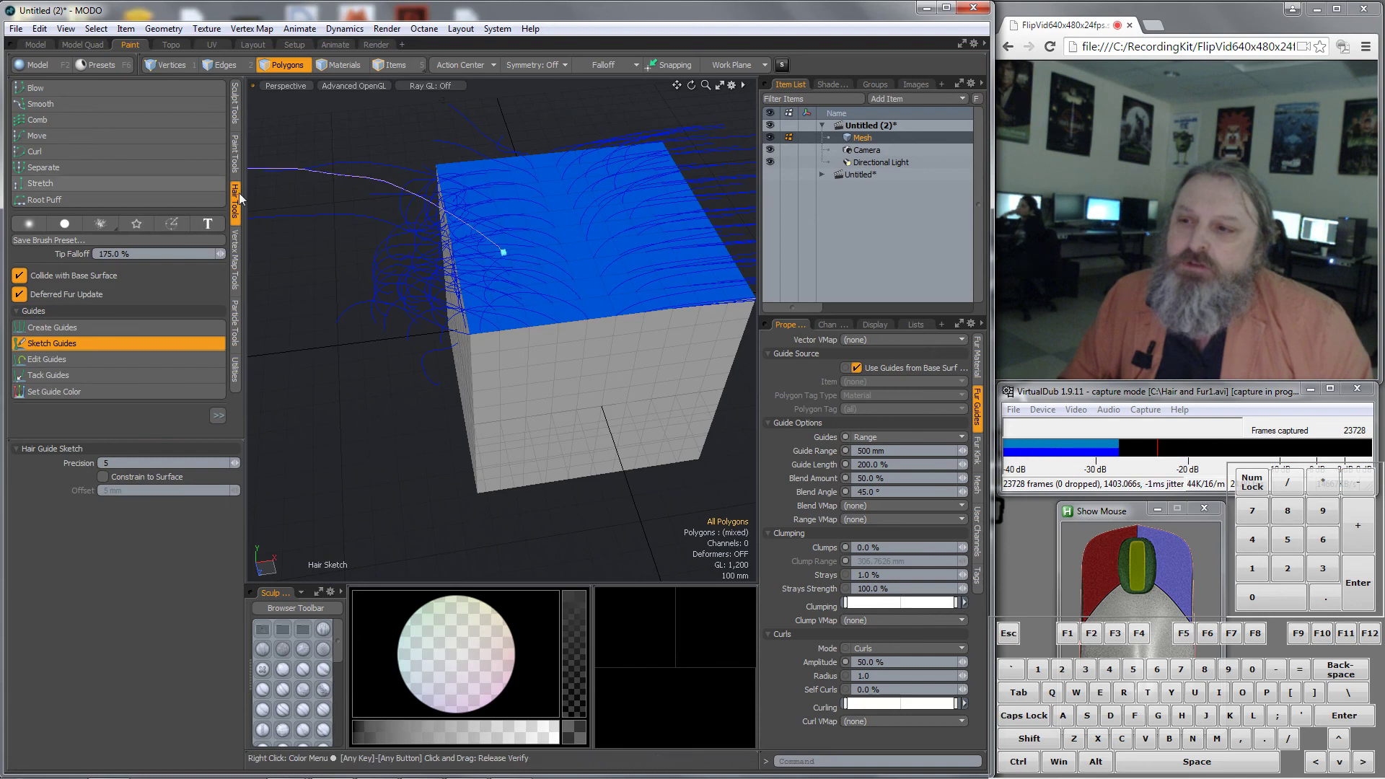
pyautogui.keyDown('alt'); pyautogui.moveTo(501, 247); pyautogui.dragTo(370, 194); pyautogui.keyUp('alt')
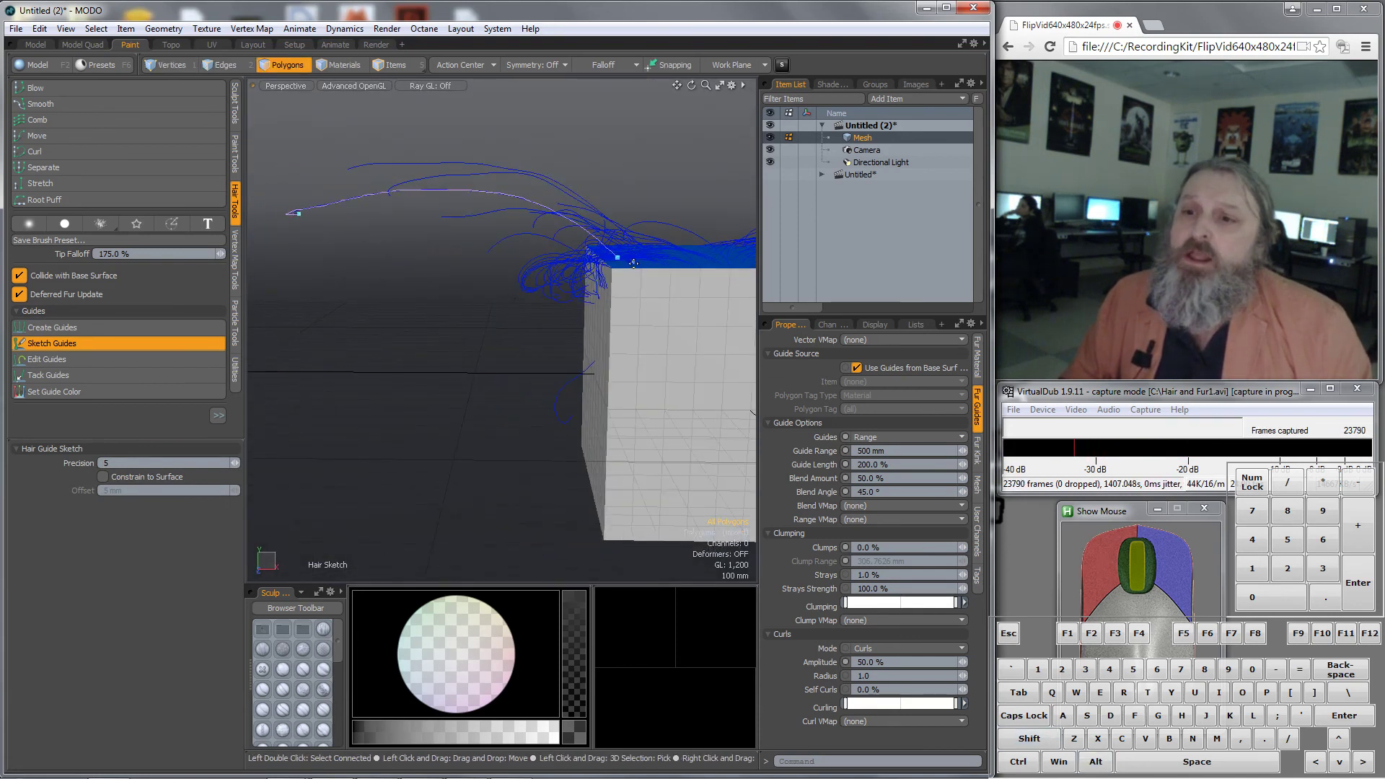
pyautogui.moveTo(636, 262)
pyautogui.mouseDown()
pyautogui.moveTo(432, 204)
pyautogui.moveTo(242, 230)
pyautogui.moveTo(646, 255)
pyautogui.mouseUp()
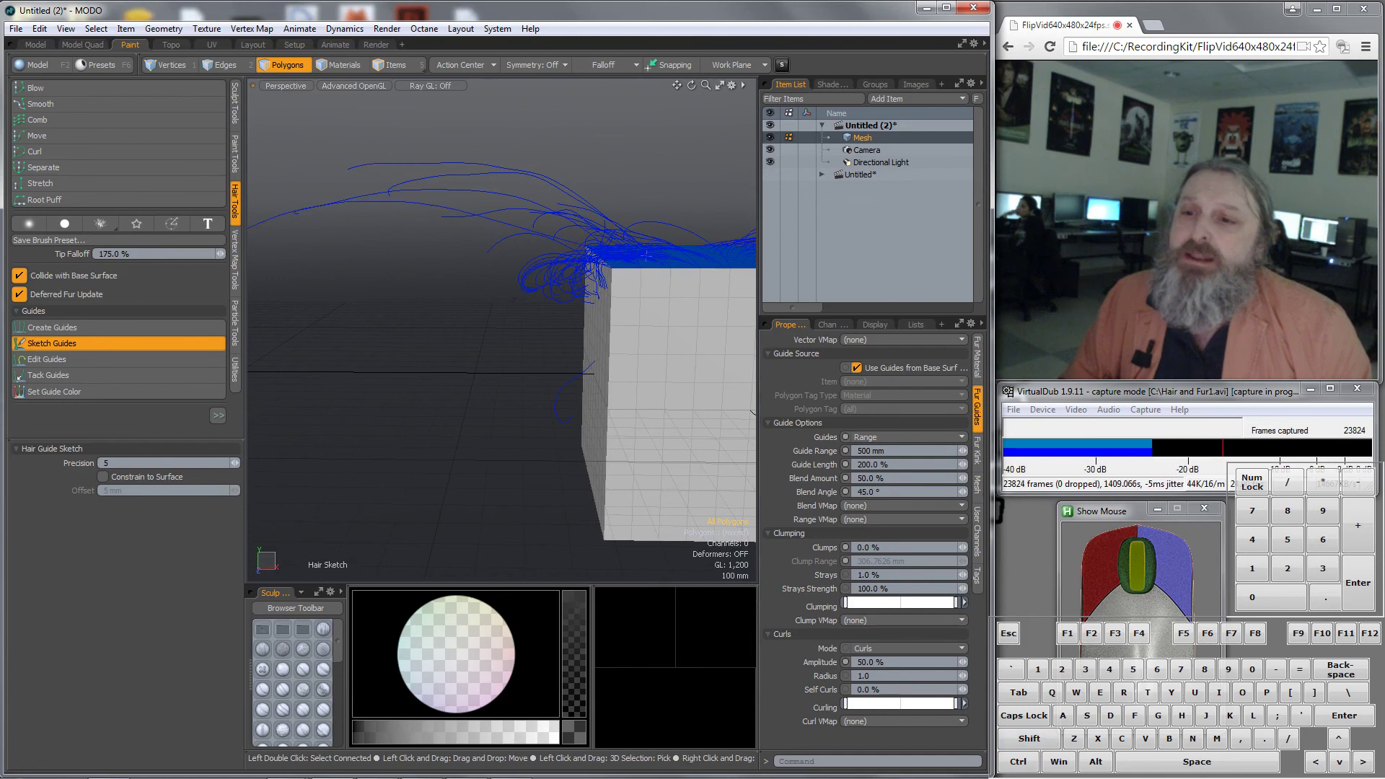
pyautogui.click(374, 44)
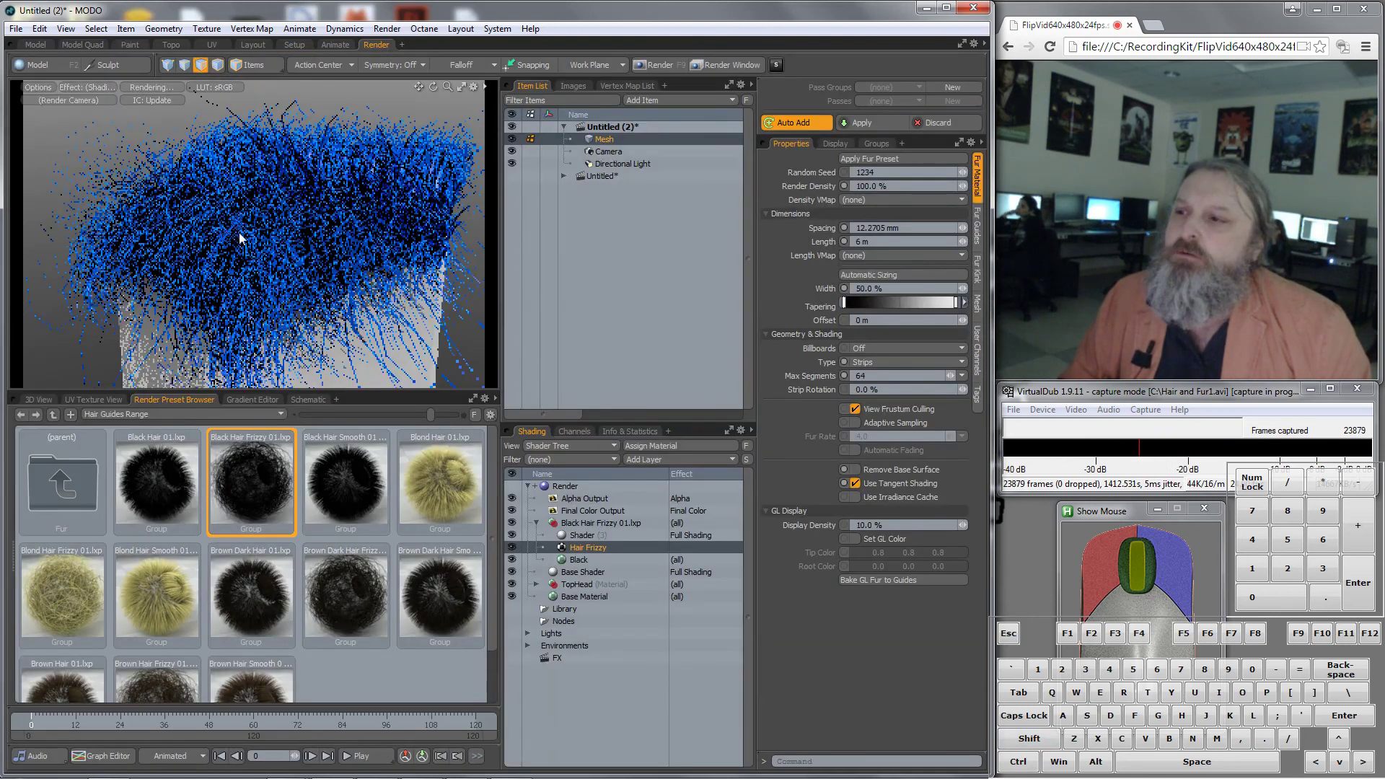
pyautogui.press('a')
pyautogui.keyDown('alt'); pyautogui.moveTo(297, 269); pyautogui.dragTo(265, 278); pyautogui.keyUp('alt')
pyautogui.keyDown('alt'); pyautogui.scroll(5, 218, 251); pyautogui.keyUp('alt')
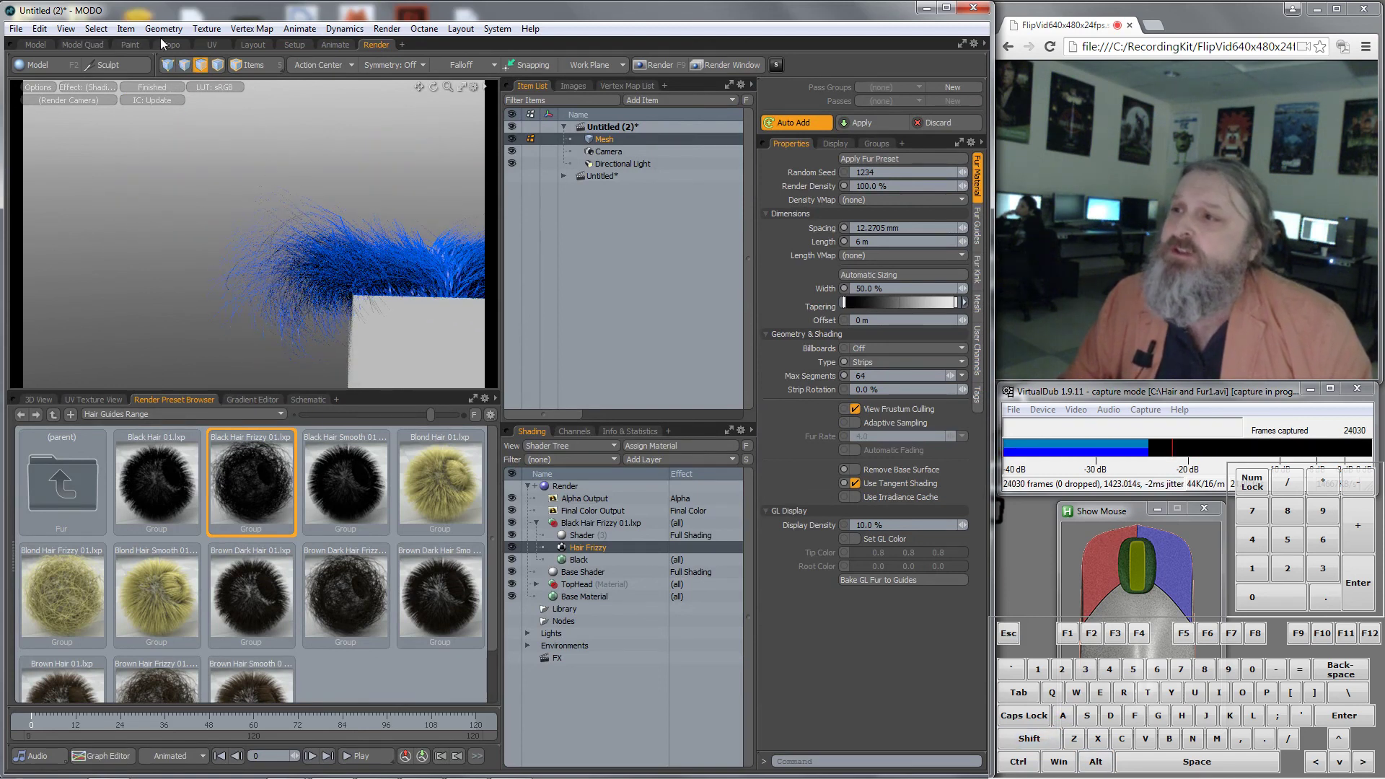
# Return to the hair guides on the cube and review the Edit Guides and Create Guides tool options
pyautogui.click(131, 44)
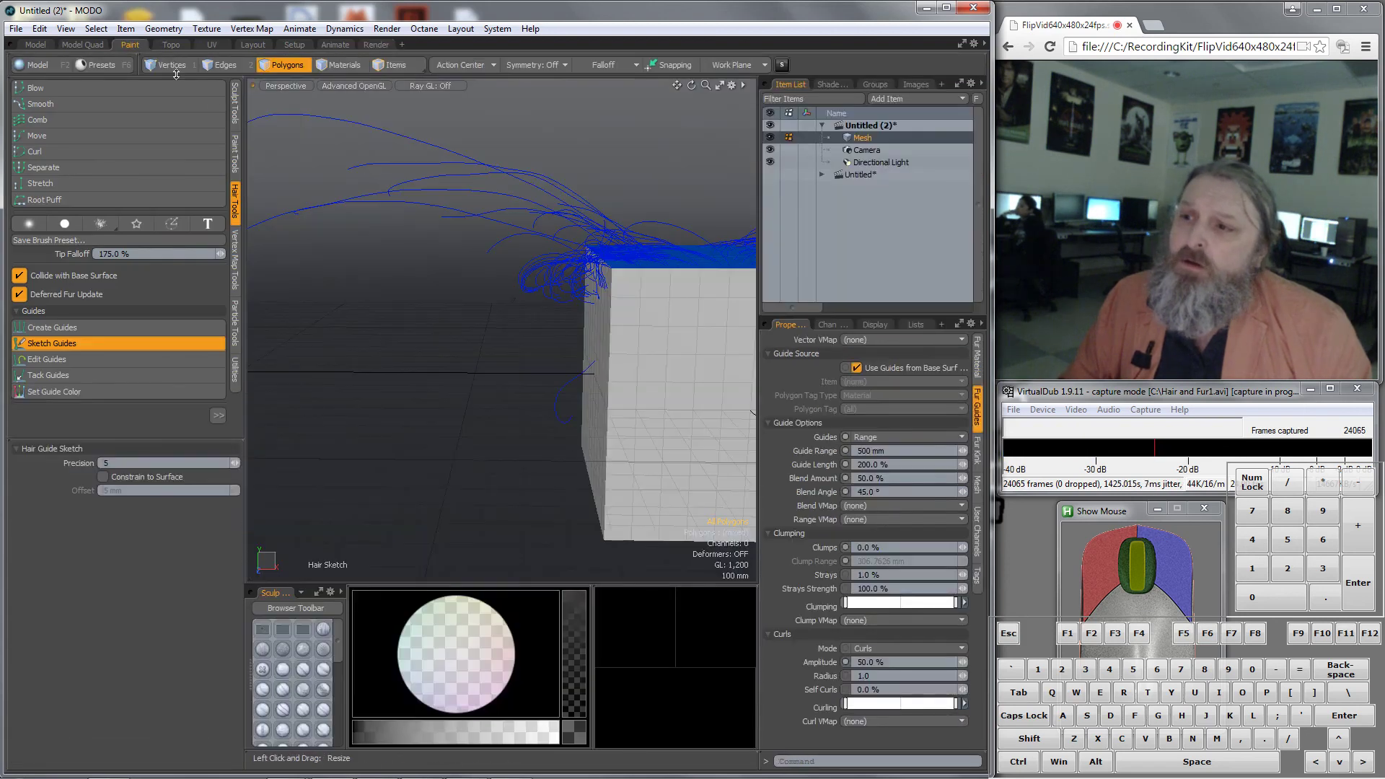
pyautogui.moveTo(580, 257); pyautogui.dragTo(579, 258, button='middle')
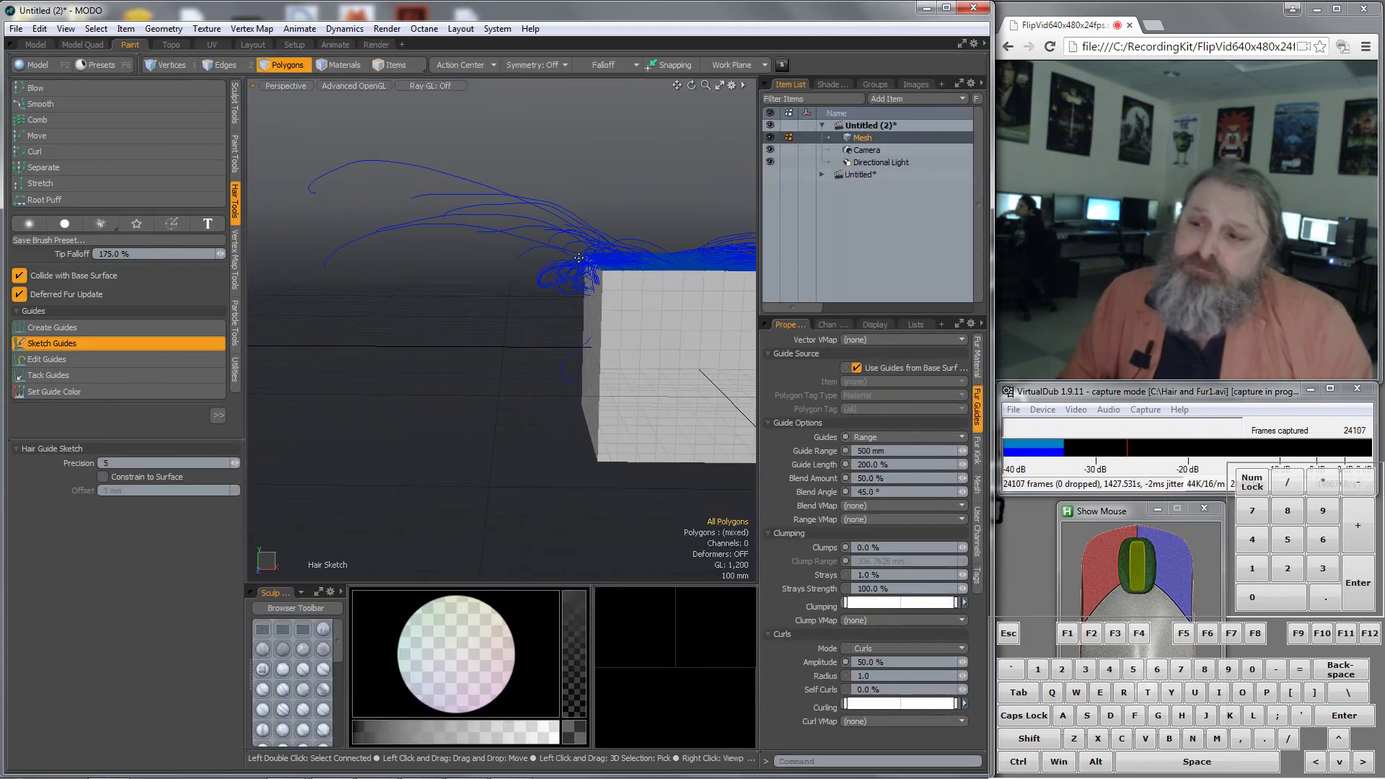
pyautogui.click(67, 358)
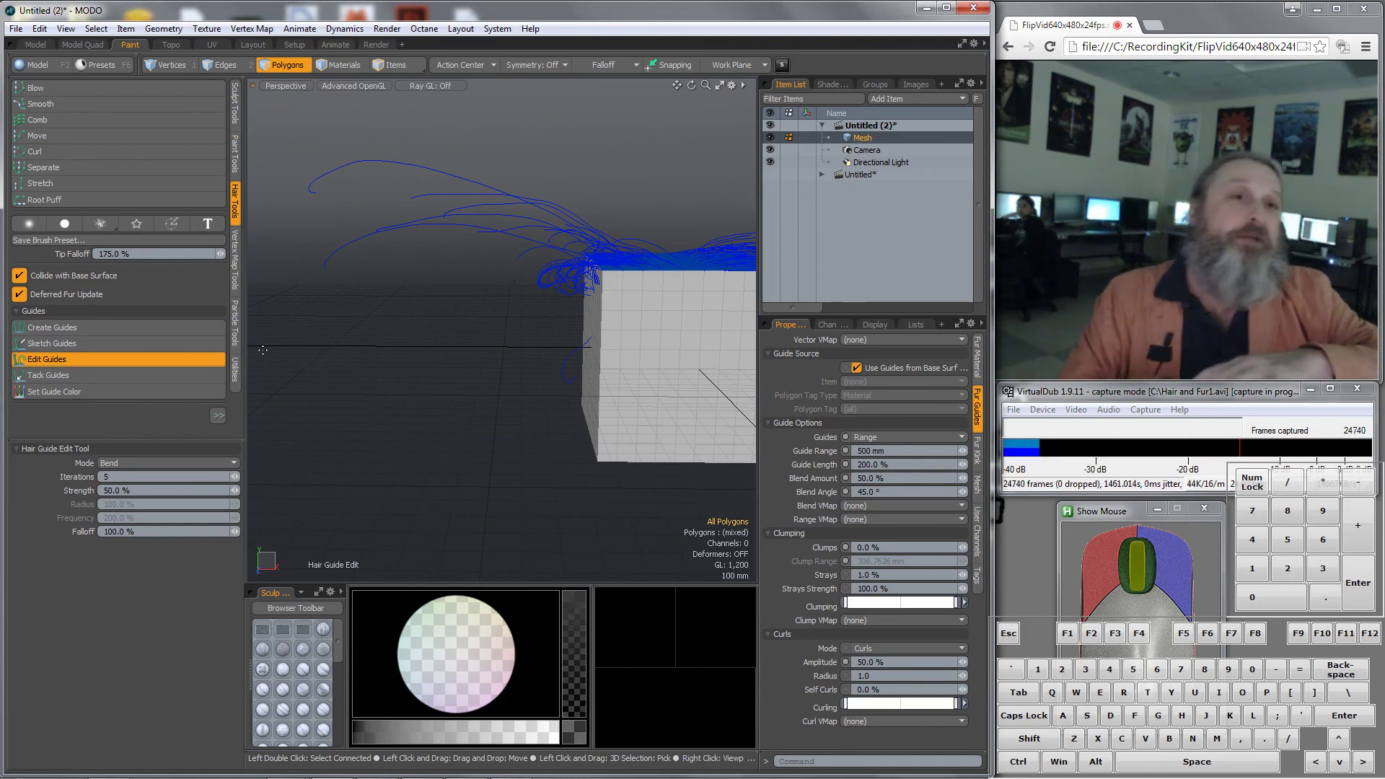
pyautogui.click(99, 327)
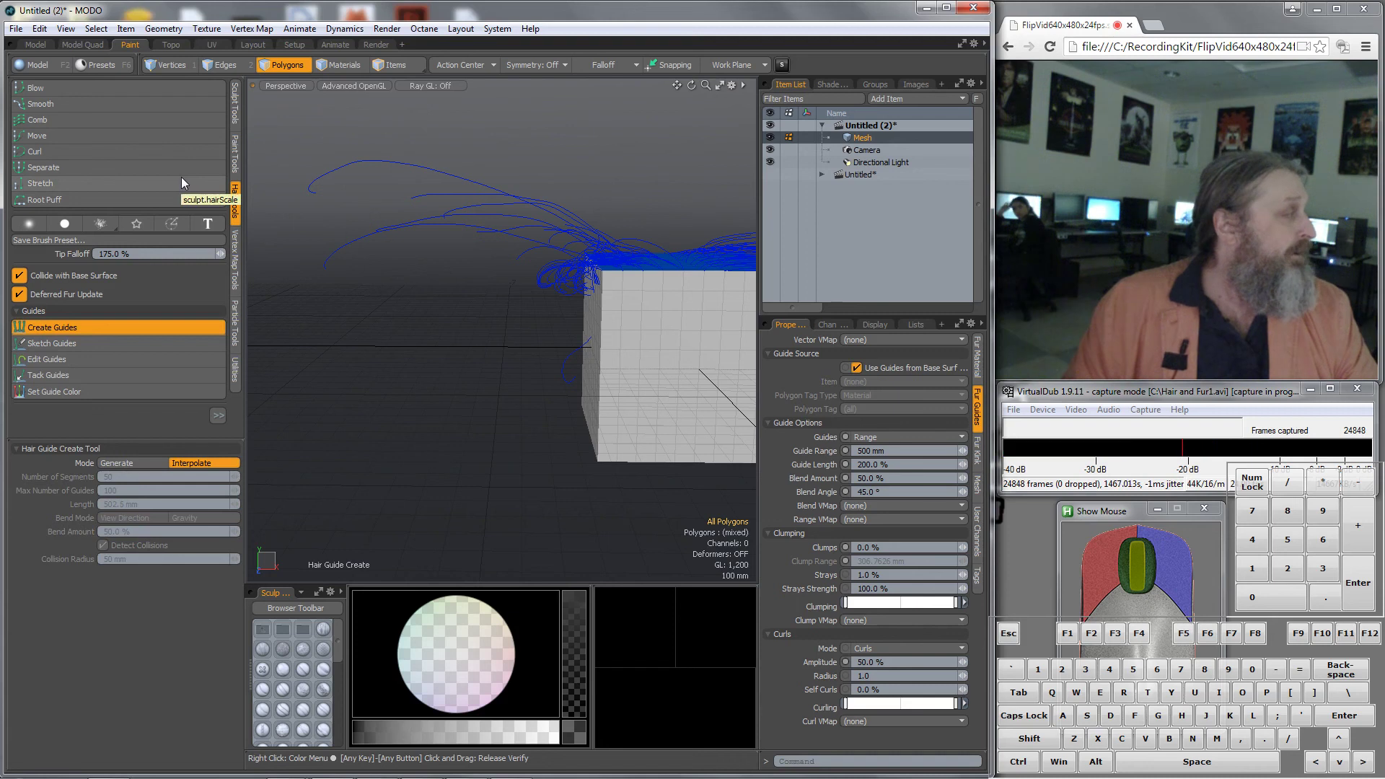
pyautogui.click(1146, 409)
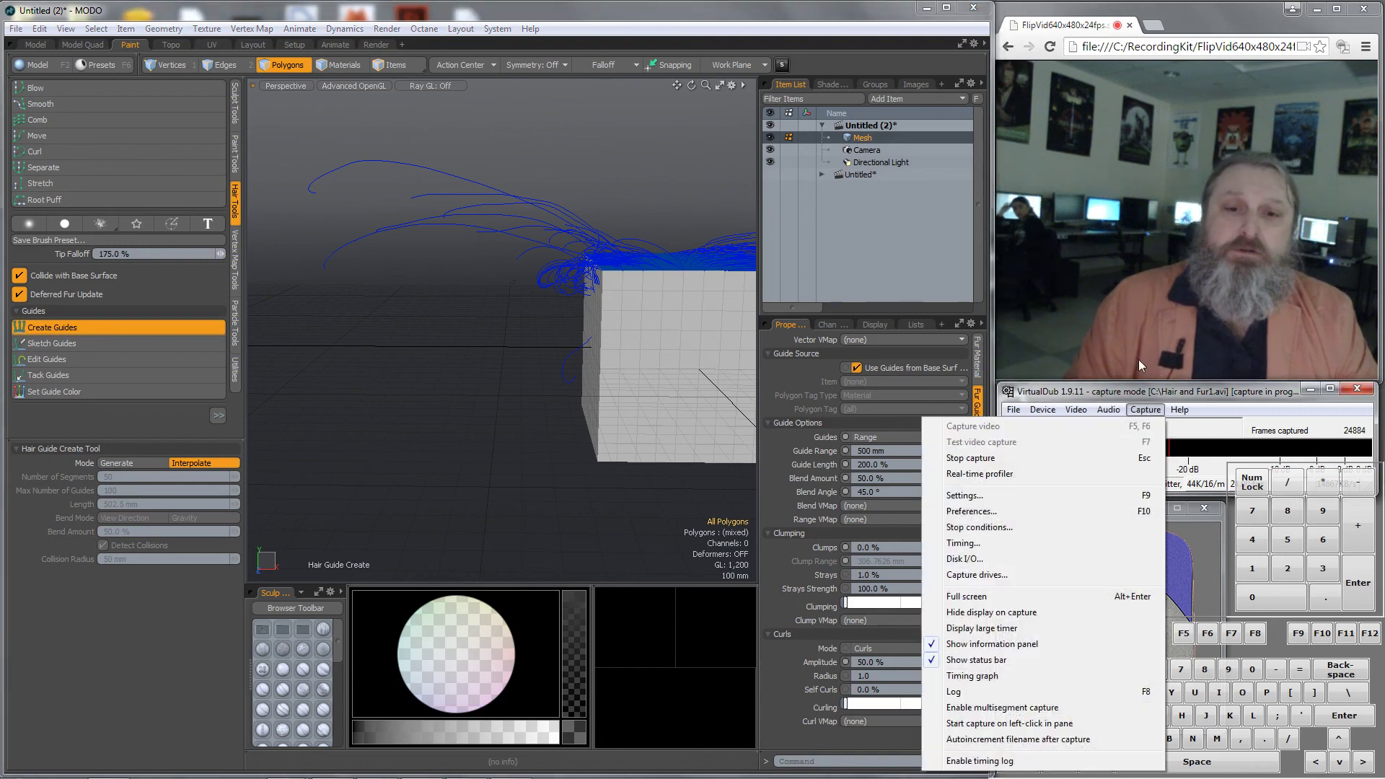
pyautogui.click(1109, 409)
pyautogui.click(1146, 409)
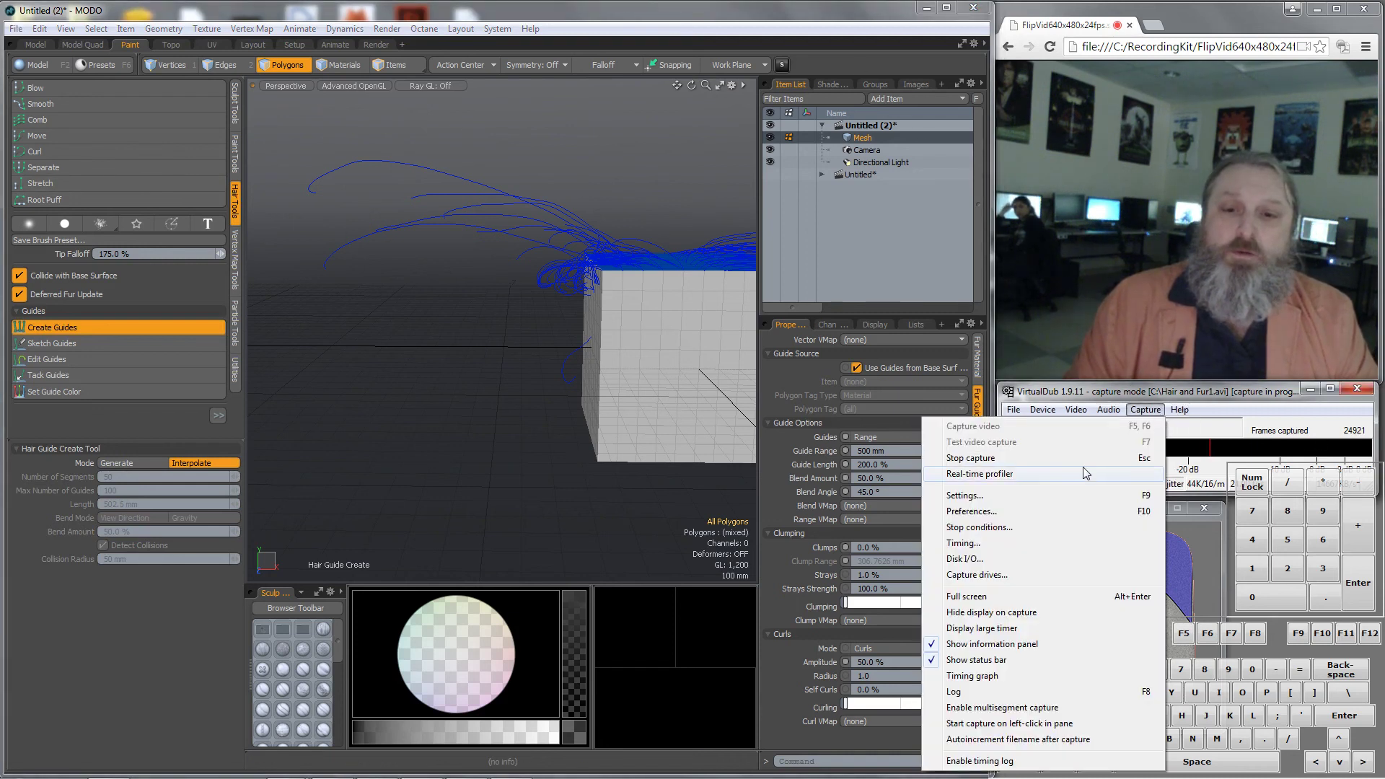